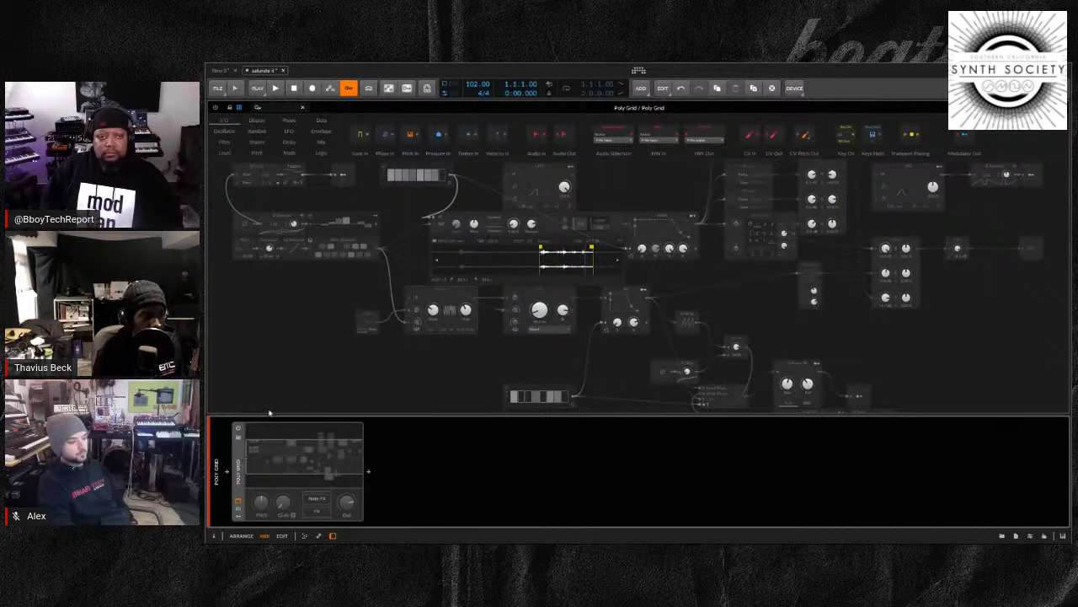
Enable the existing Poly Grid device and hide the device panel so the expanded patch gets the full editor area
left_click(237, 502)
left_click(238, 502)
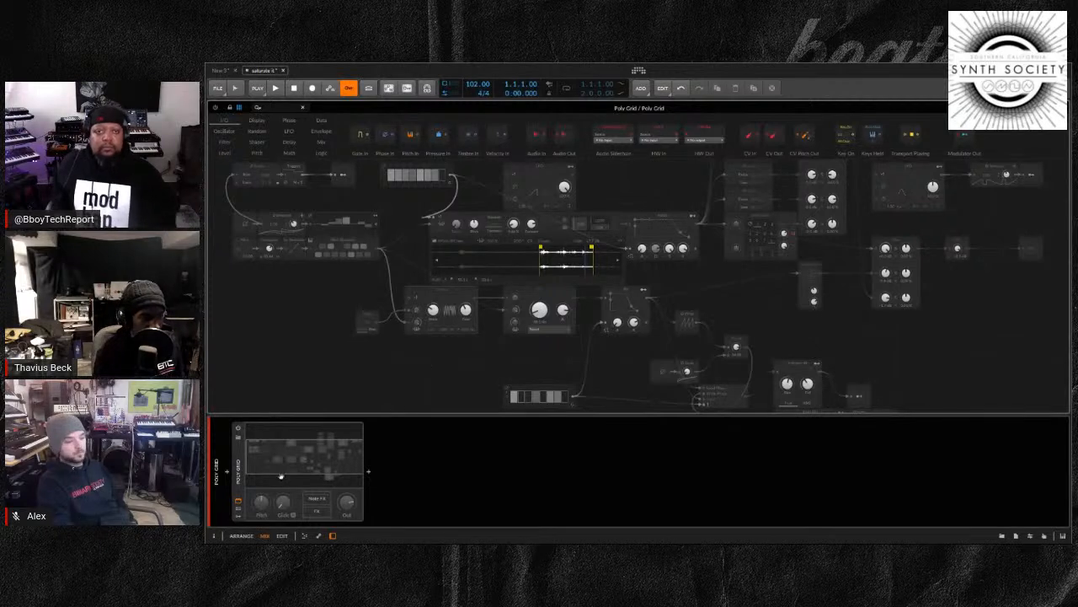
key("d")
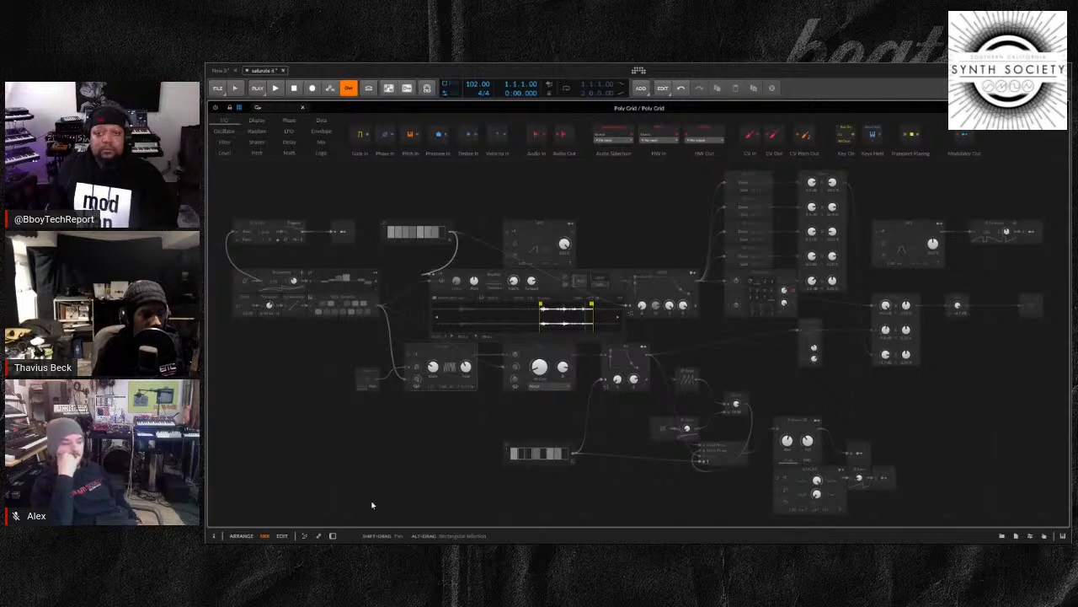
left_click(333, 536)
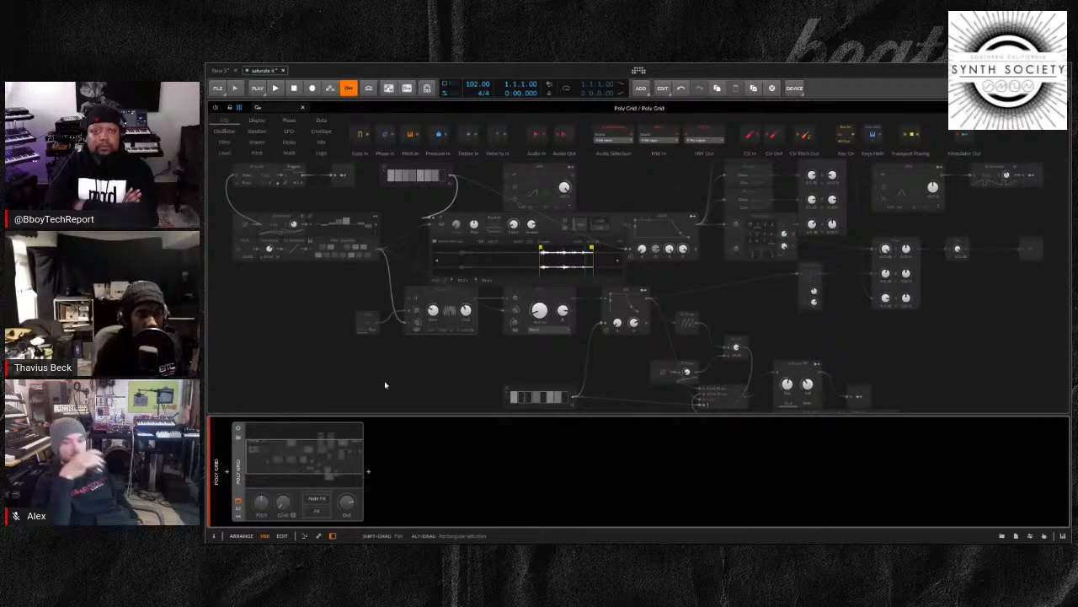
left_click(239, 432)
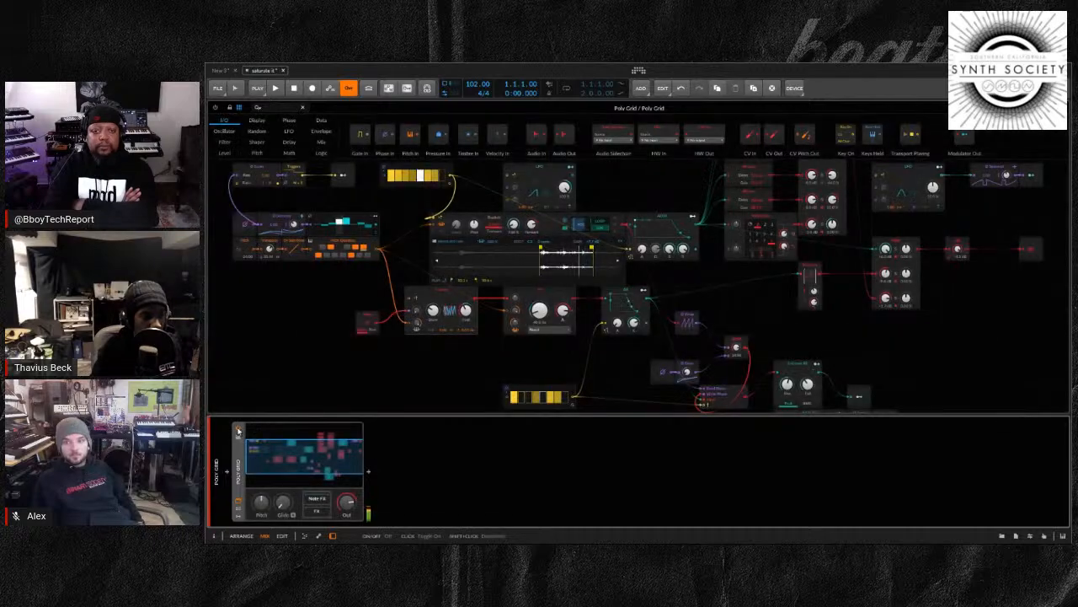
double_click(444, 414)
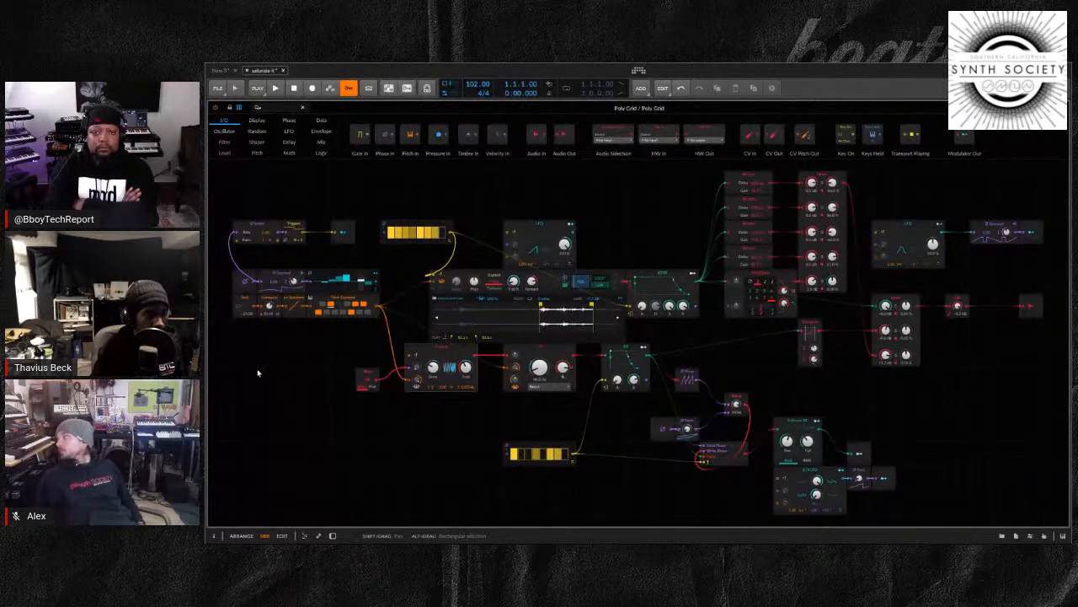
Examine the Poly Grid patch up close, from the Scaler and Pitch Quantize modules to the sampler, Triangle, XP and envelope modules
left_click_drag(277, 373, 385, 380)
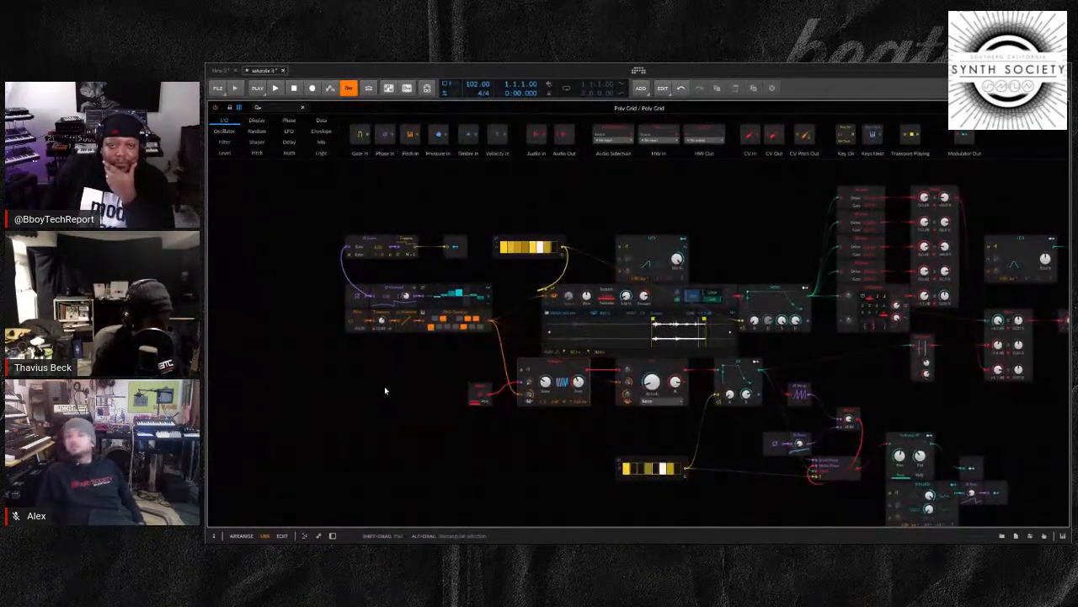
scroll(384, 386, "up", 2)
scroll(385, 390, "up", 1)
left_click_drag(340, 365, 592, 455)
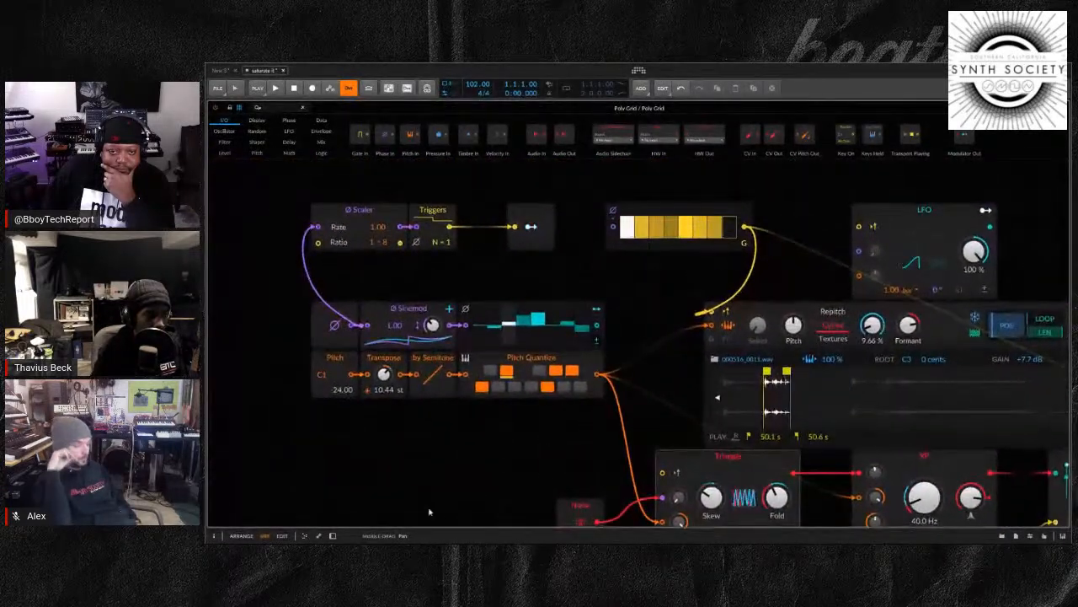
left_click(333, 535)
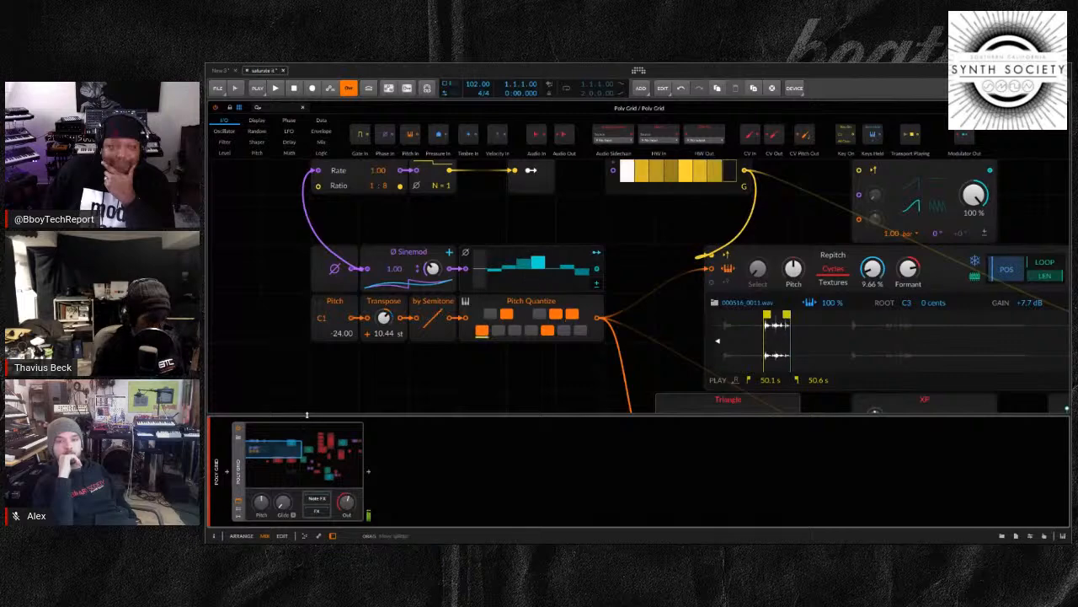
key("d")
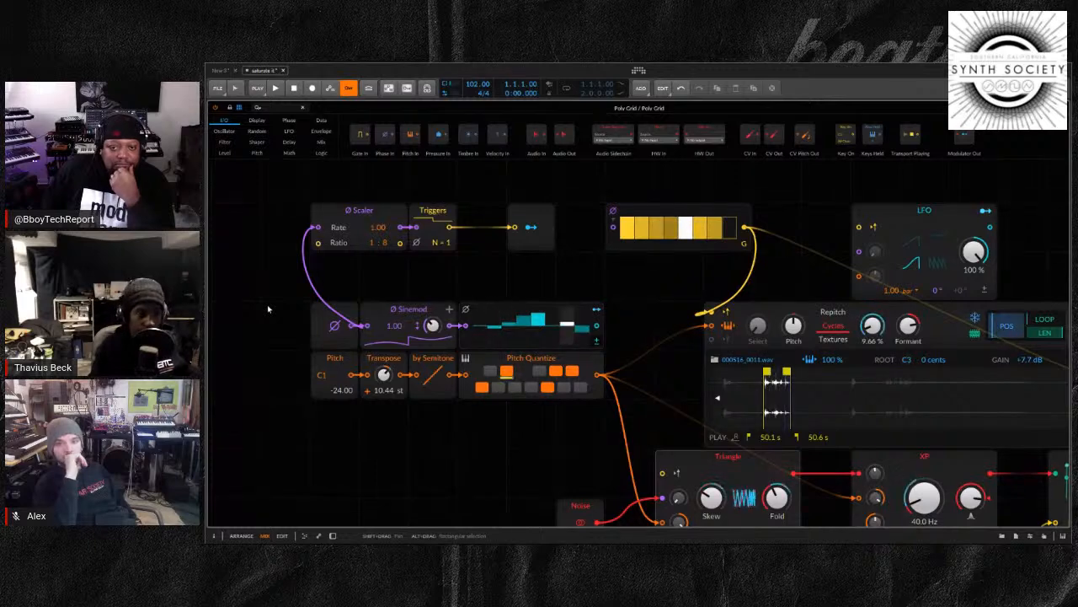
left_click_drag(479, 452, 416, 349)
left_click(623, 354)
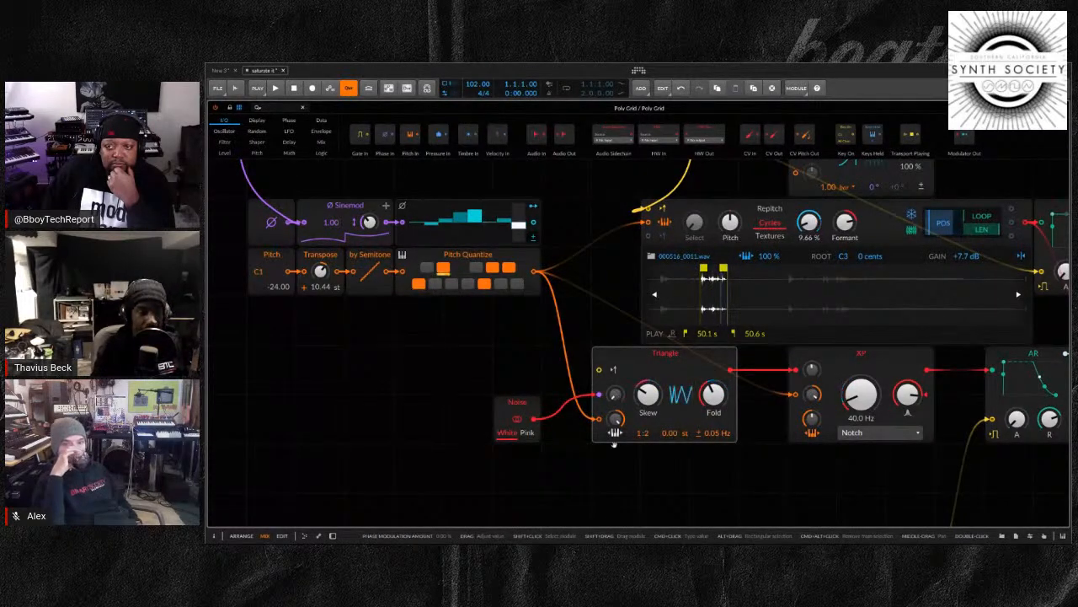
left_click_drag(718, 430, 520, 551)
left_click_drag(782, 277, 728, 214)
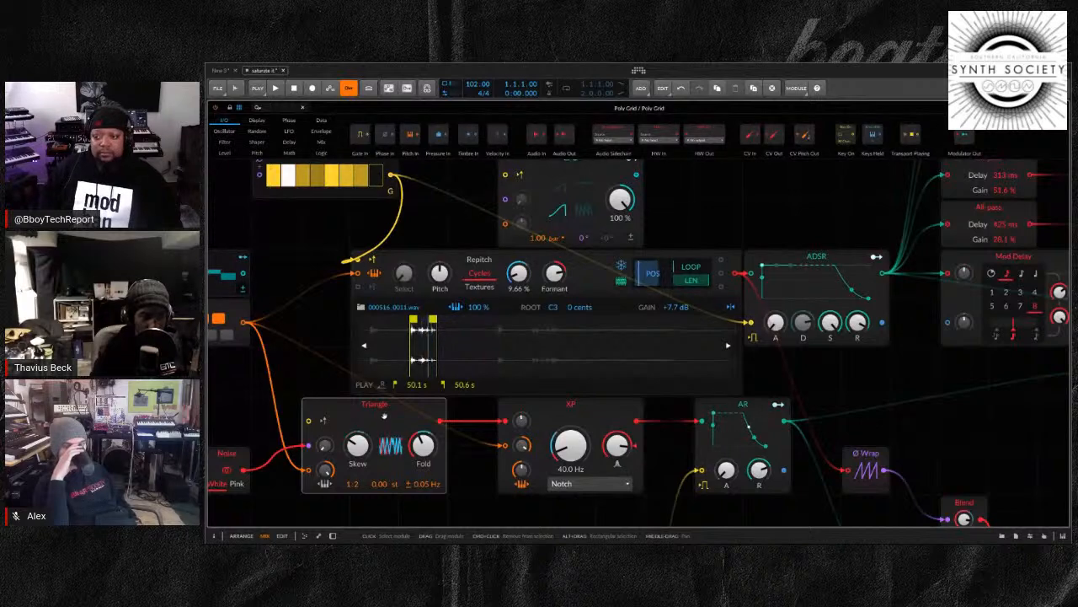
Bring back the device panel and close the expanded view of the Poly Grid
left_click(333, 536)
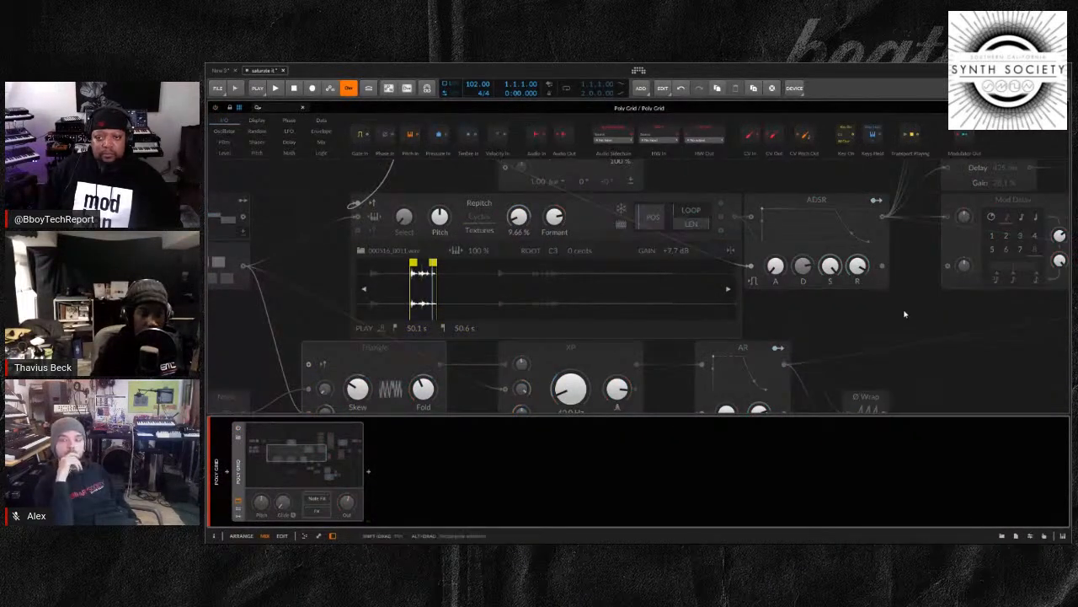
scroll(905, 313, "down", 1)
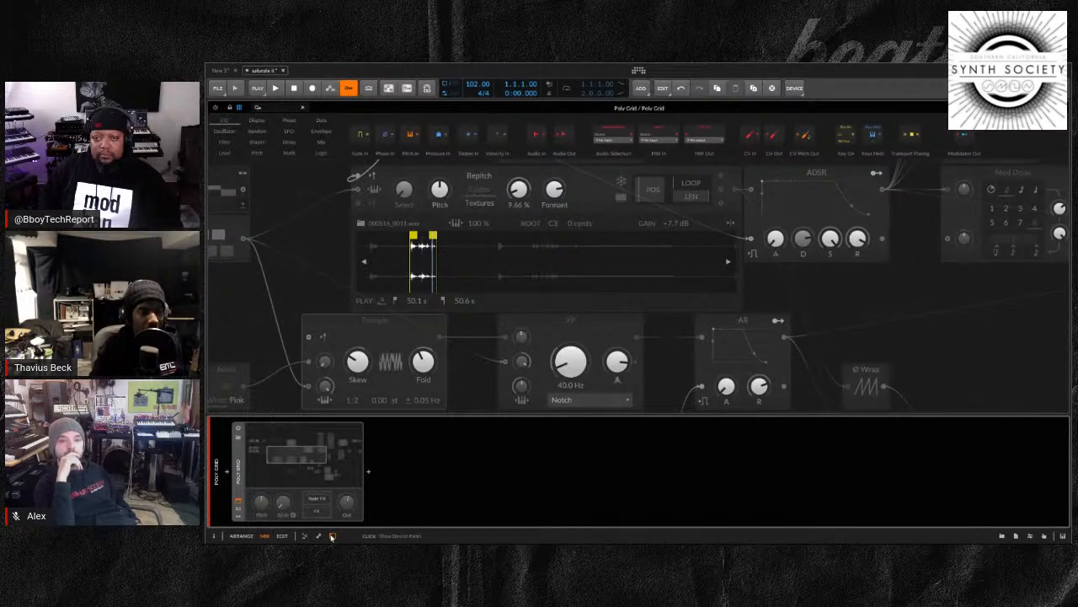
scroll(421, 371, "down", 1)
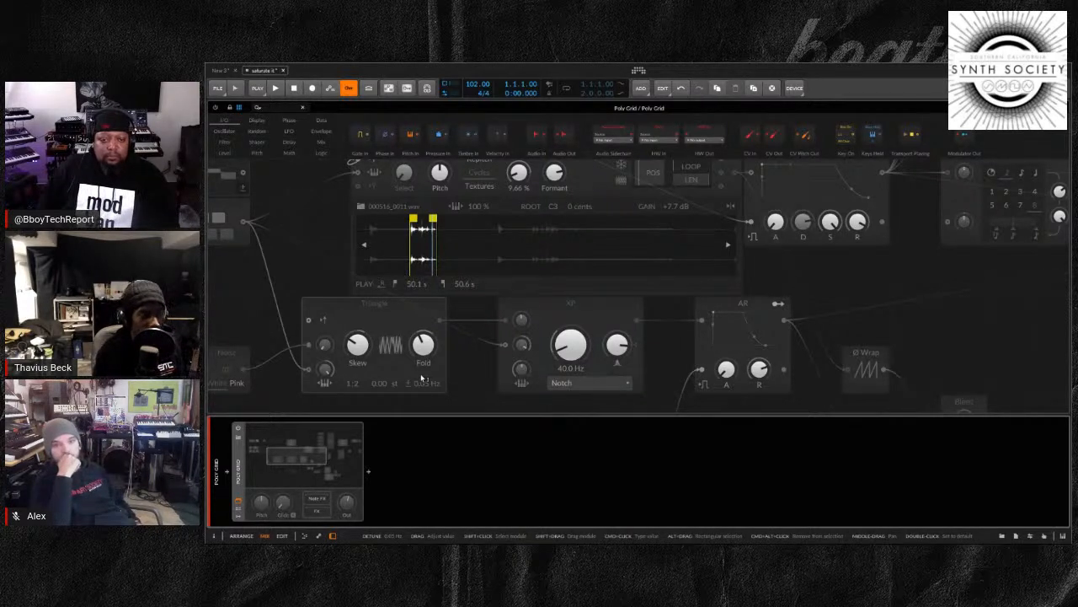
left_click(239, 502)
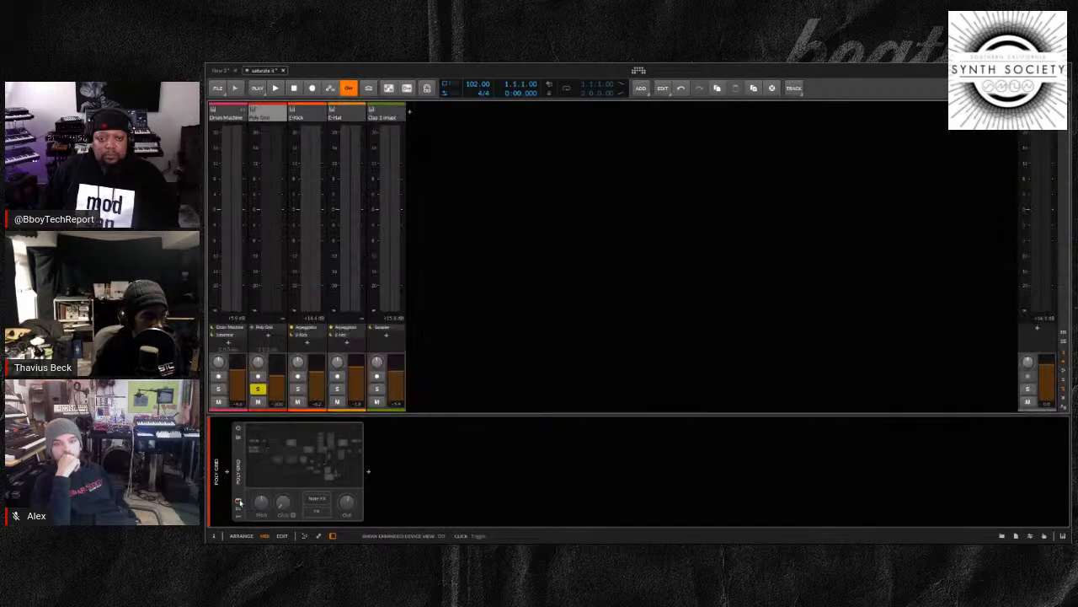
Switch to the New 3 project, activate its audio engine and enlarge the clip launcher area
left_click(221, 71)
left_click(281, 90)
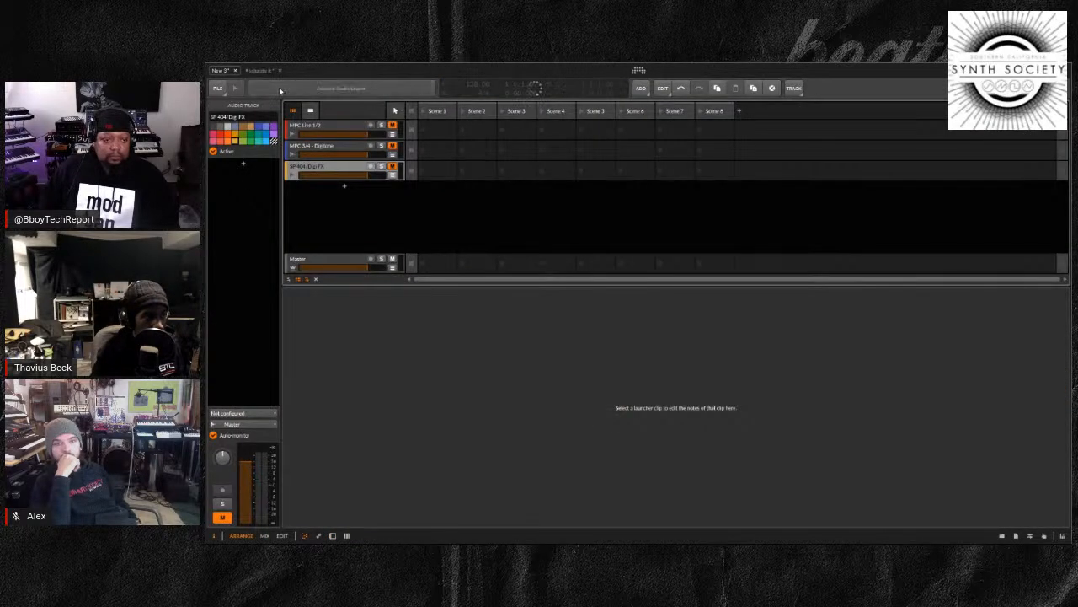
left_click_drag(553, 285, 553, 438)
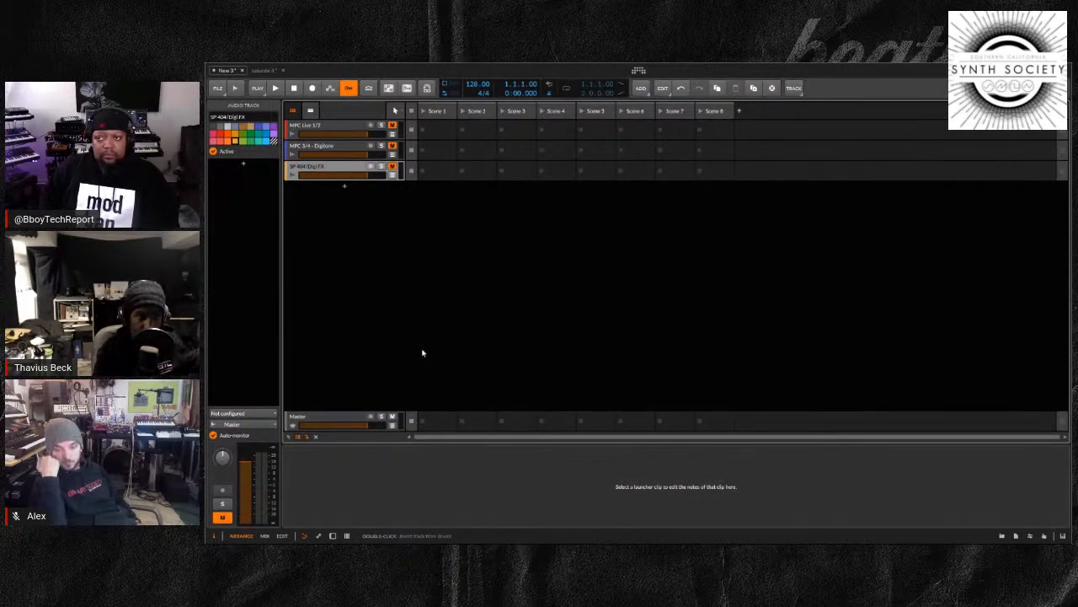
Add an instrument track, search the instrument devices for "poly" and select Poly Grid
double_click(342, 190)
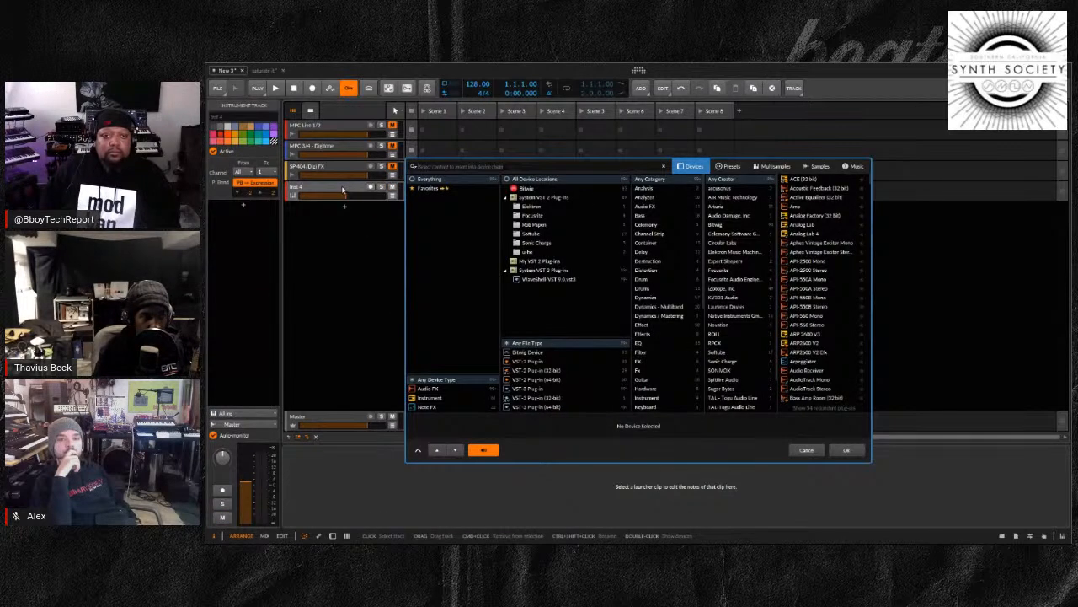
left_click(430, 397)
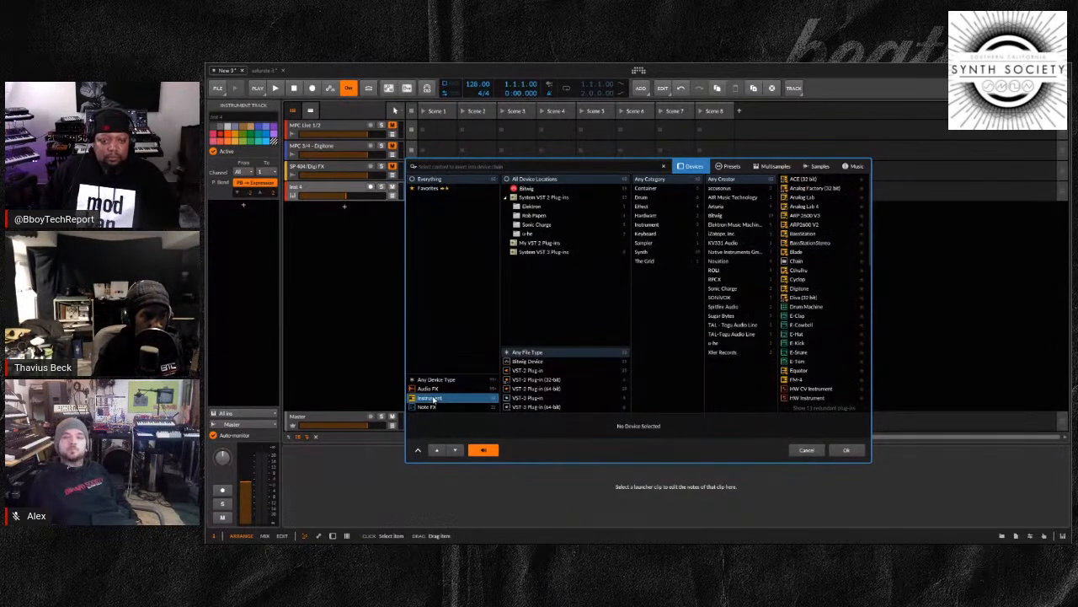
left_click(579, 165)
type("pol")
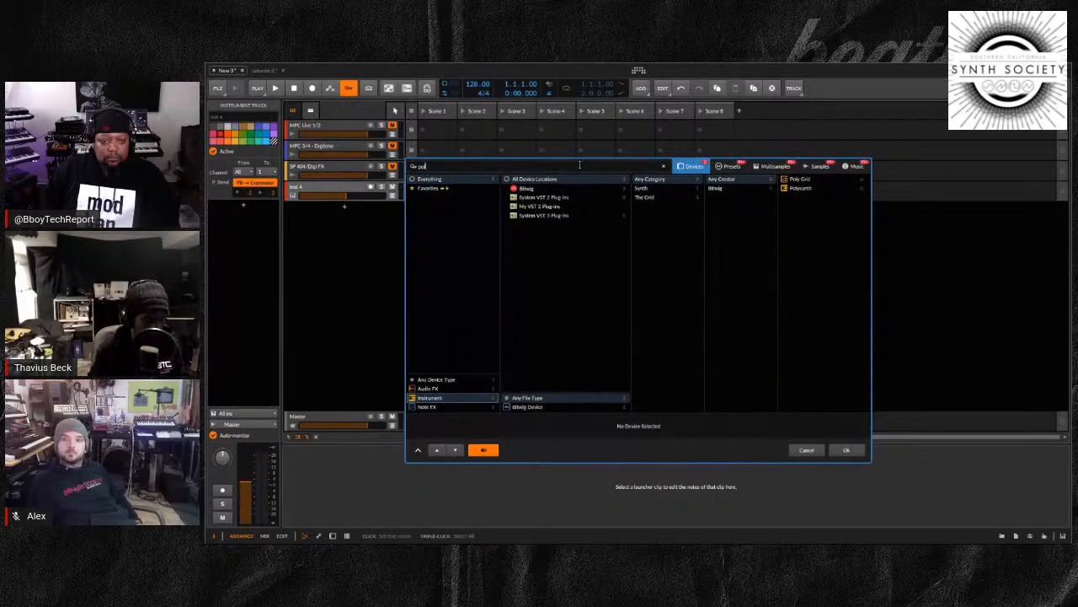
type("y")
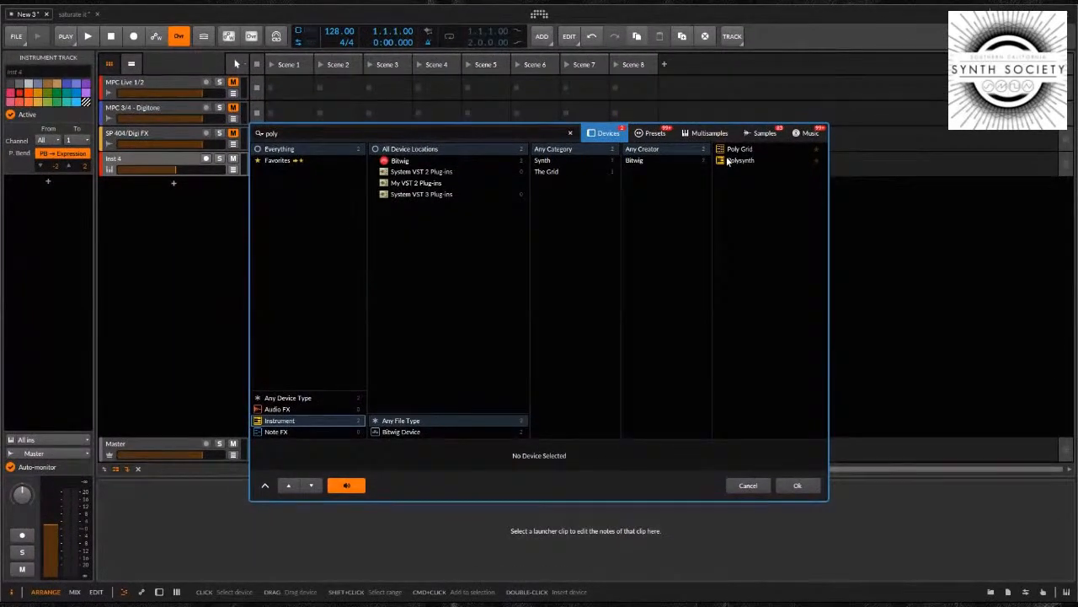
left_click(735, 149)
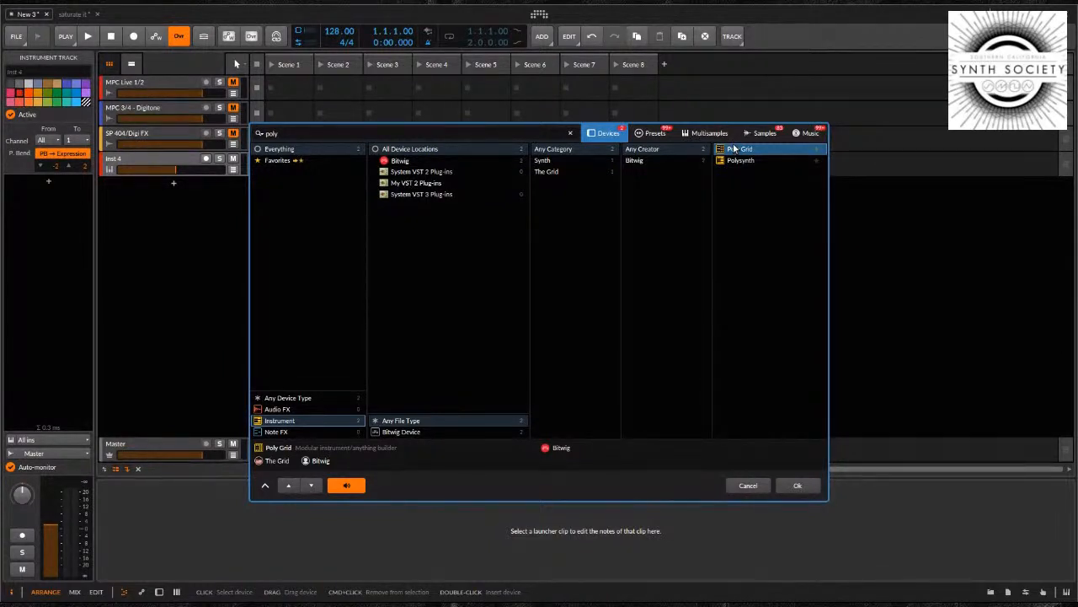
Search the Audio FX devices for "grid"
left_click(284, 410)
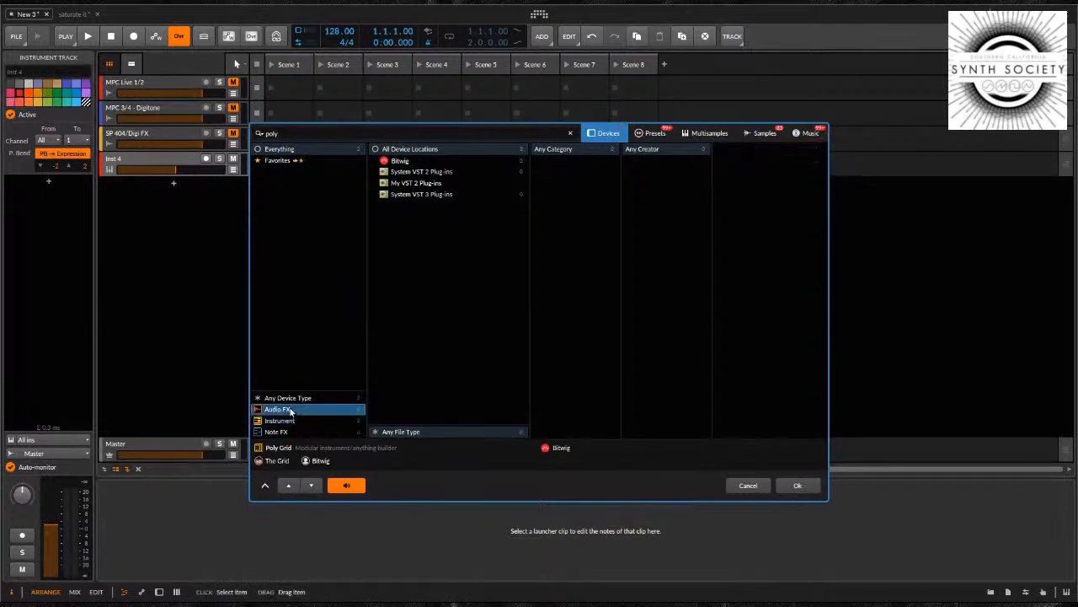
double_click(284, 133)
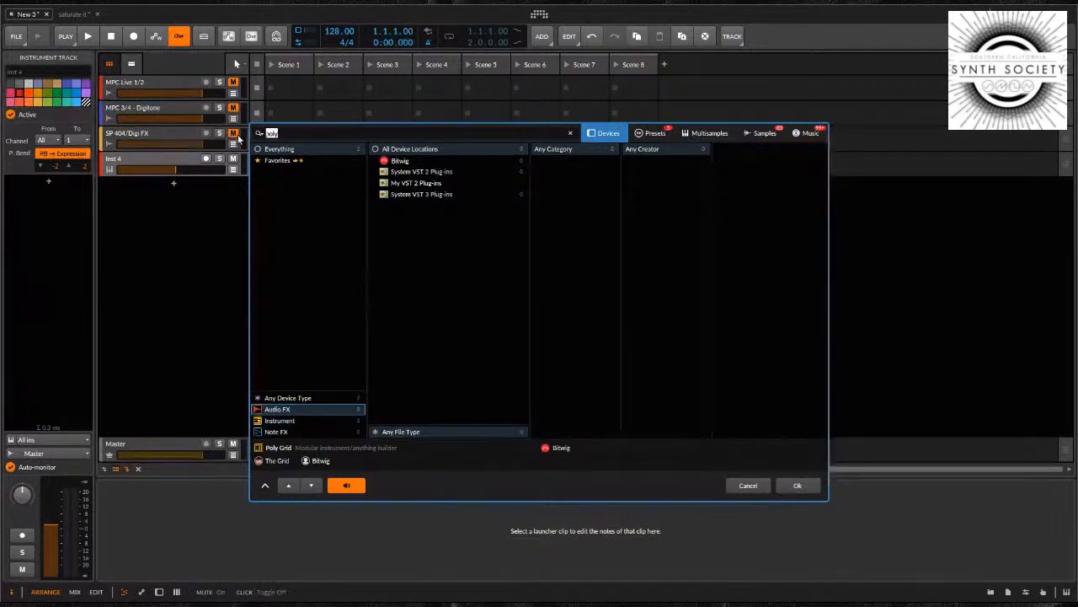
type("grid")
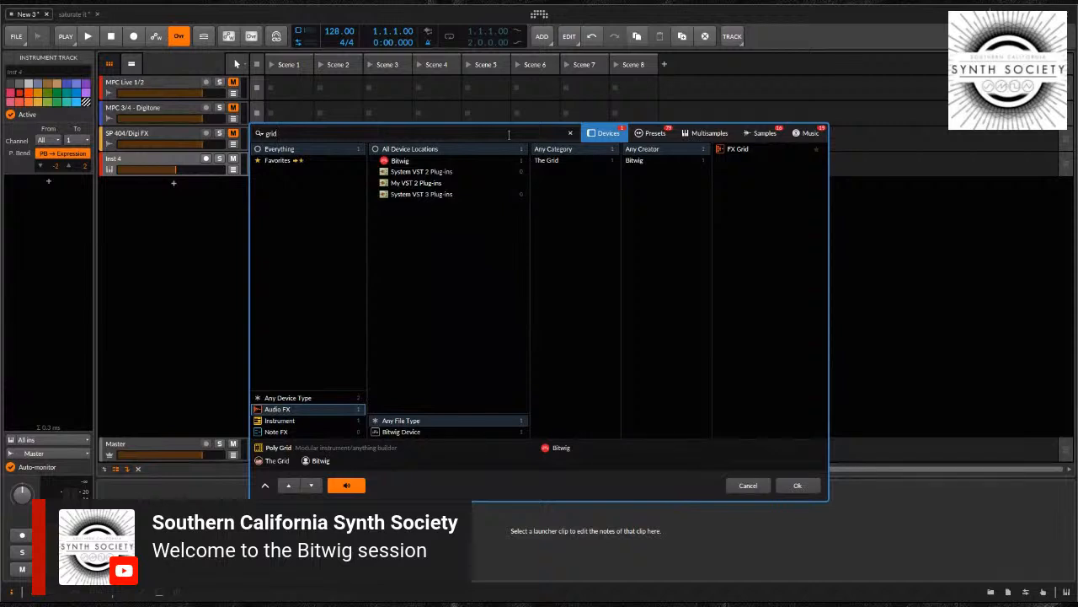
Return to the instrument devices and insert Poly Grid on the new track
left_click(278, 421)
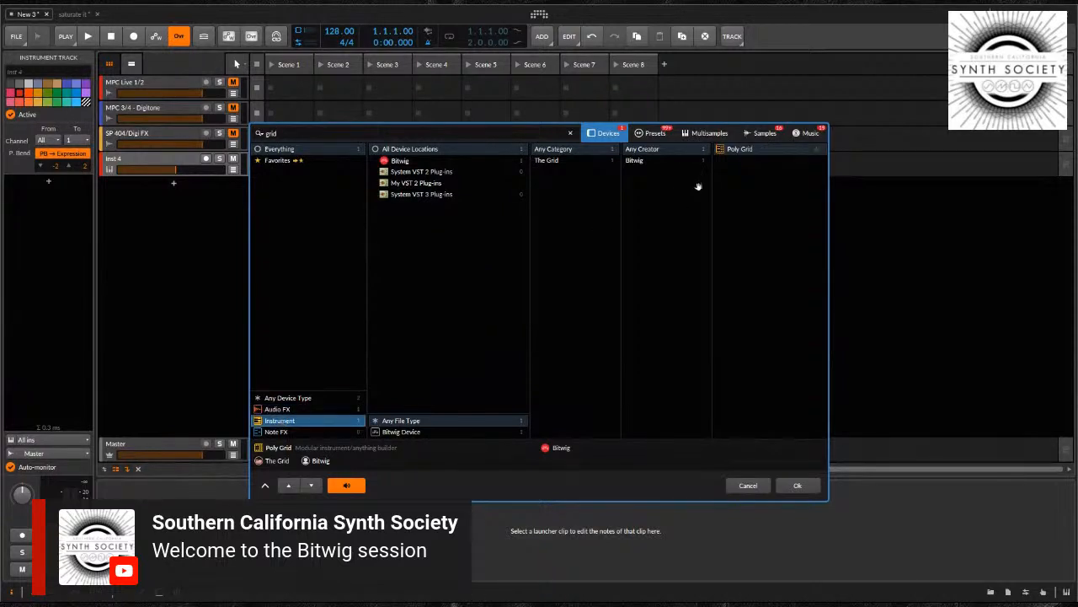
left_click(734, 149)
left_click(797, 484)
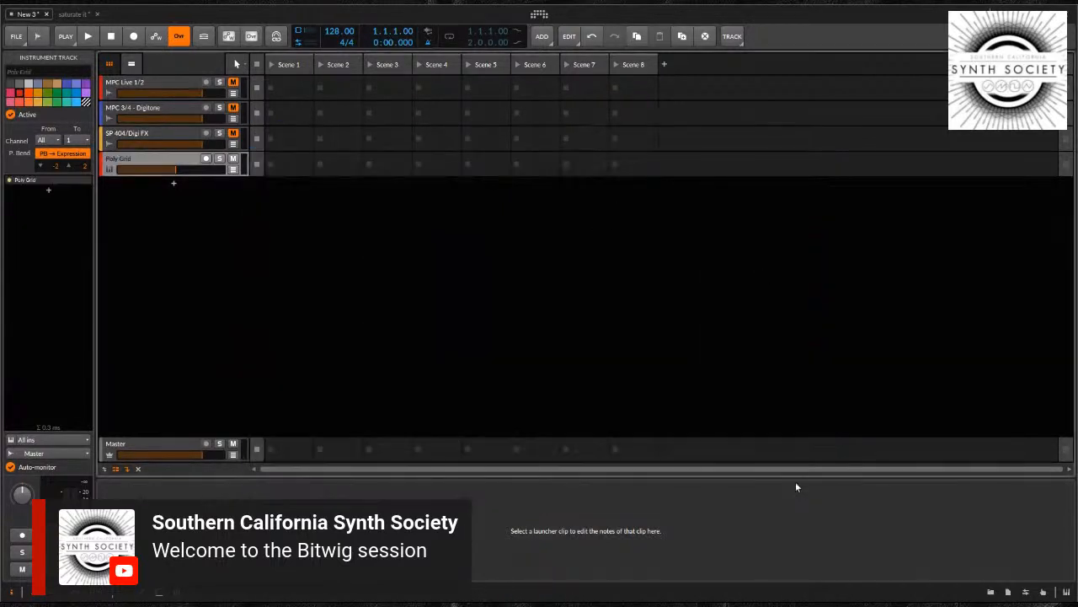
Select the new track's Poly Grid device, open its patch in the expanded view and show its modulator slots
left_click(161, 159)
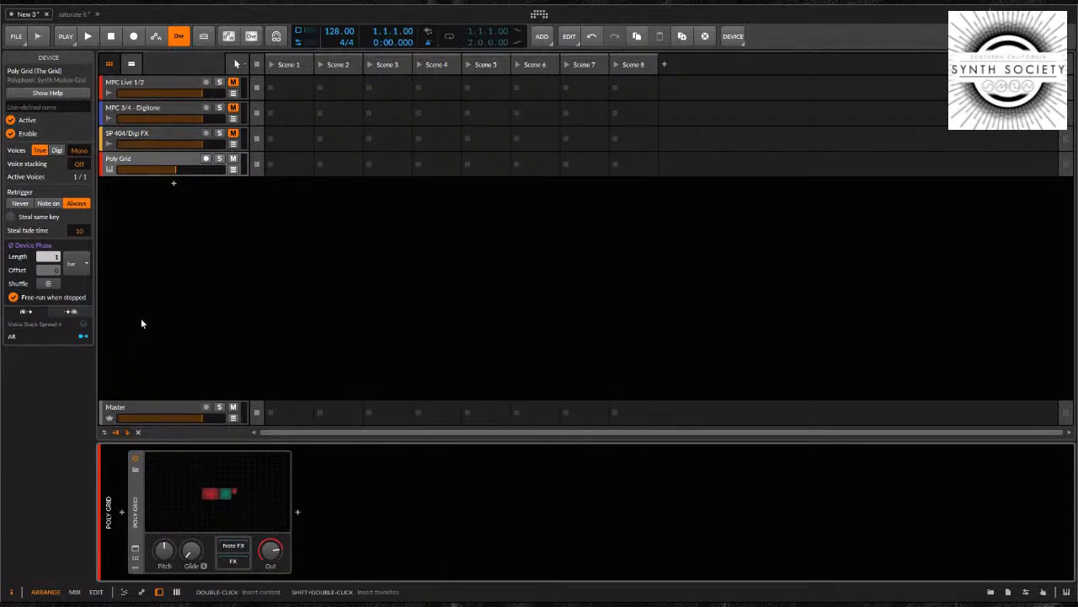
left_click(170, 163)
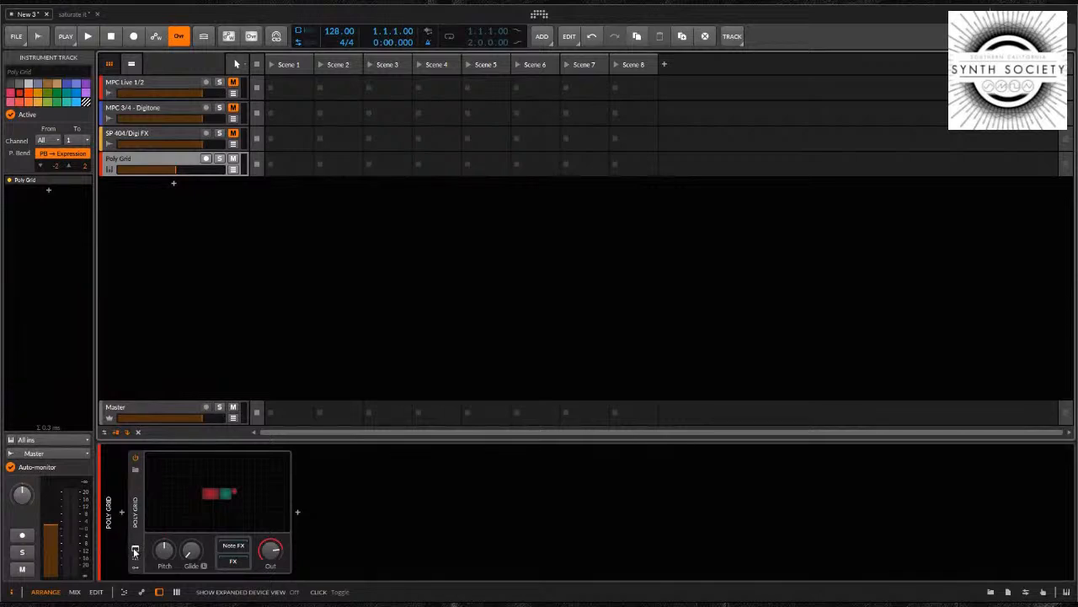
left_click(135, 522)
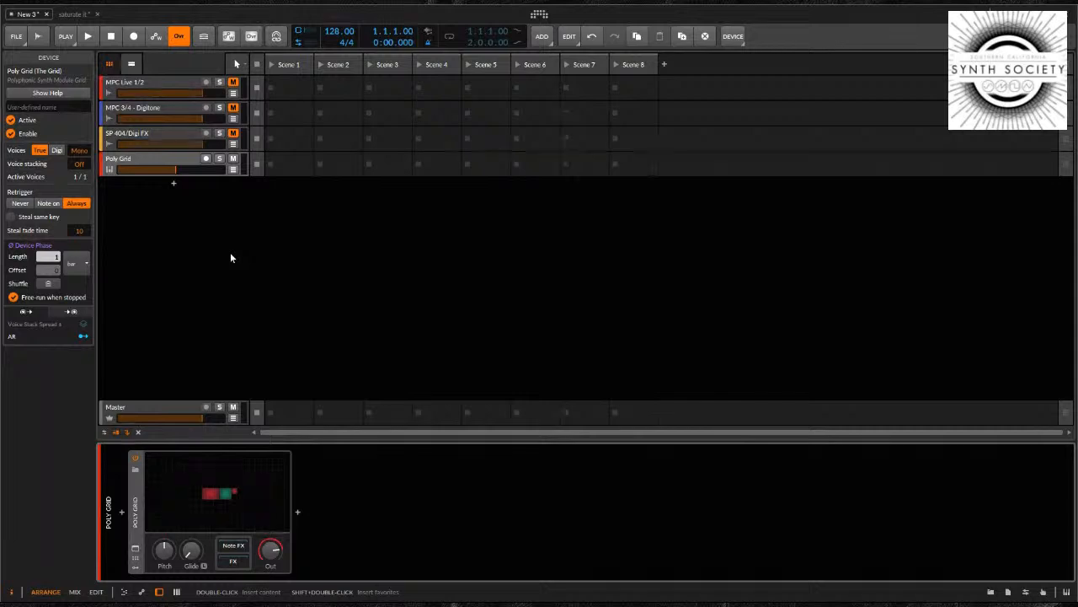
left_click(135, 550)
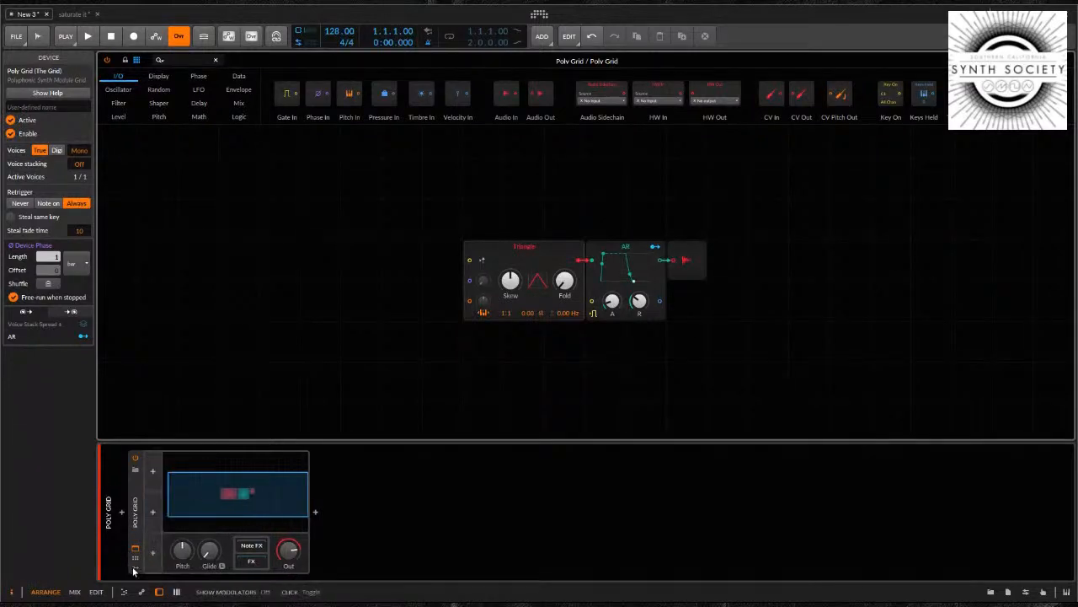
Browse the modulators available for the first slot, then close the list without adding one
left_click(152, 471)
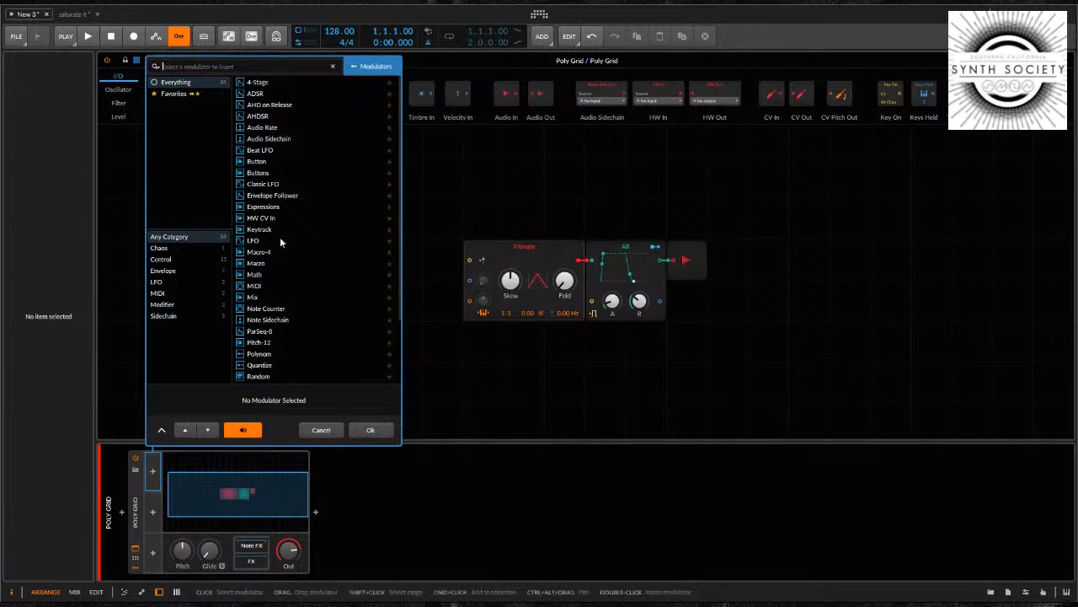
scroll(280, 220, "down", 3)
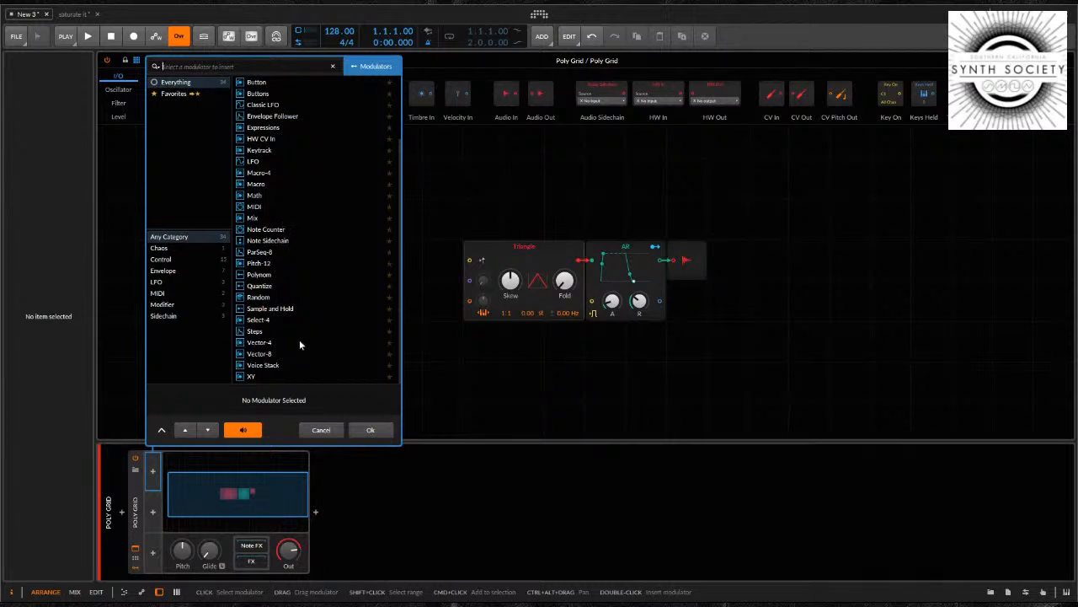
left_click(320, 429)
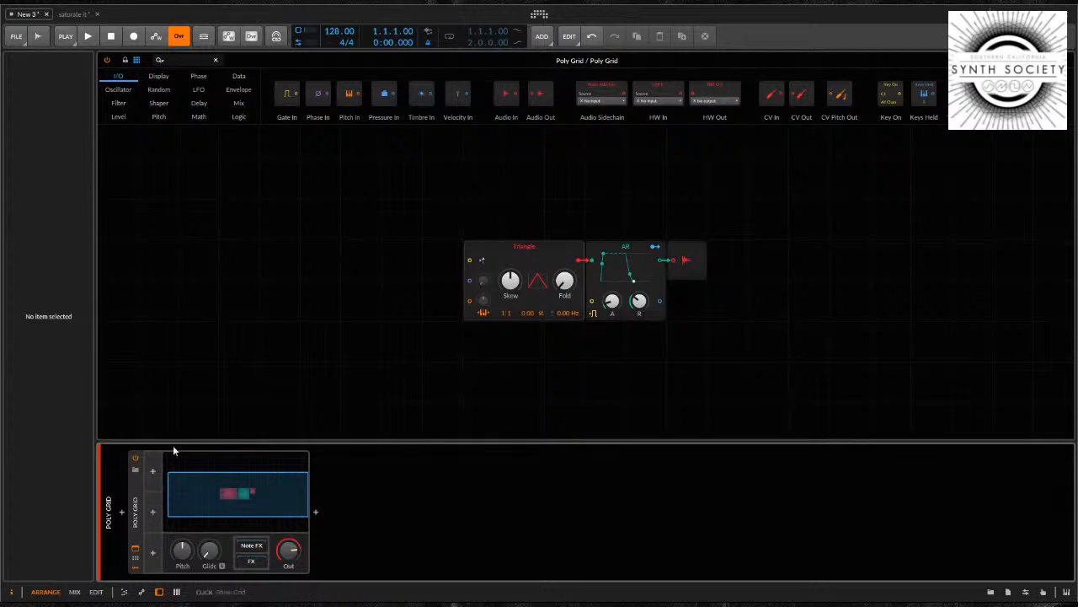
Spread the default patch out by moving the Triangle oscillator and Audio Out away from the AR envelope, and select the Triangle
left_click_drag(480, 260, 318, 260)
left_click_drag(698, 255, 850, 257)
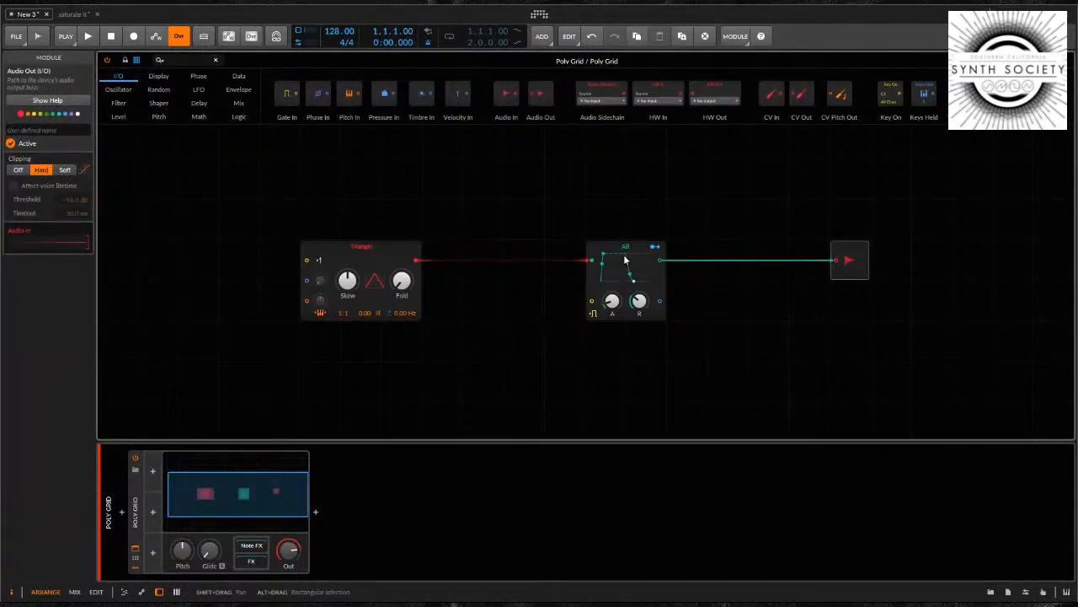
left_click(377, 249)
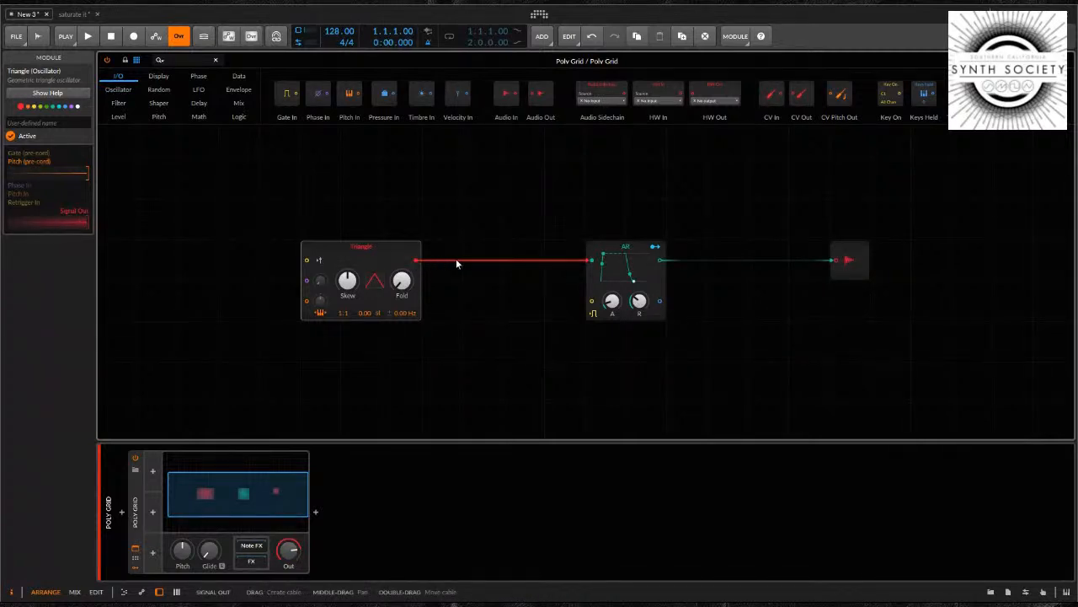
Inspect the AR envelope, the available Envelope modules, the Audio Out module and the Triangle oscillator in turn
left_click(614, 271)
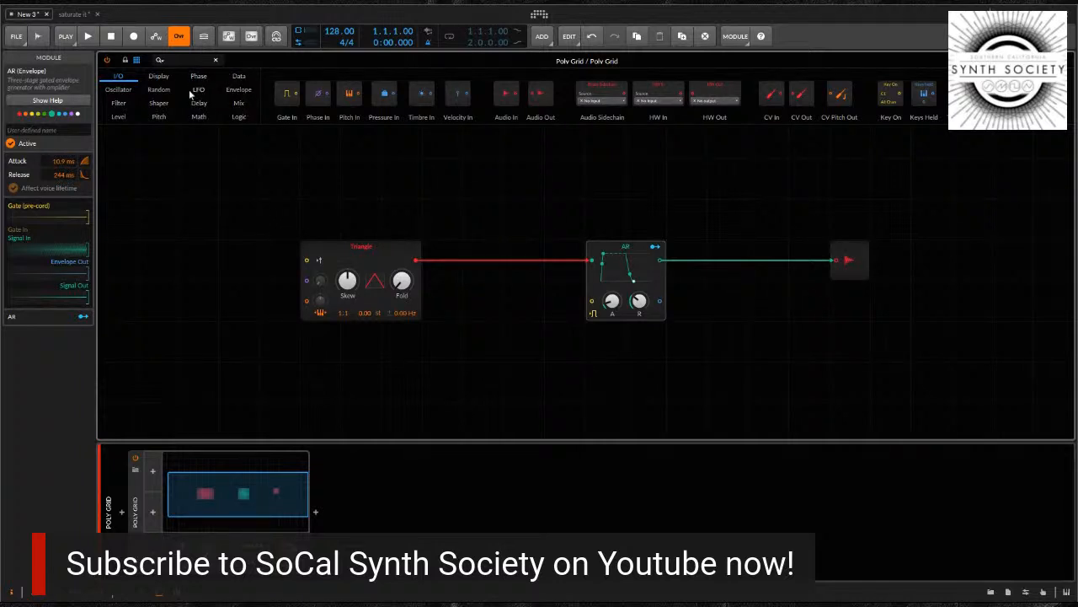
left_click(239, 90)
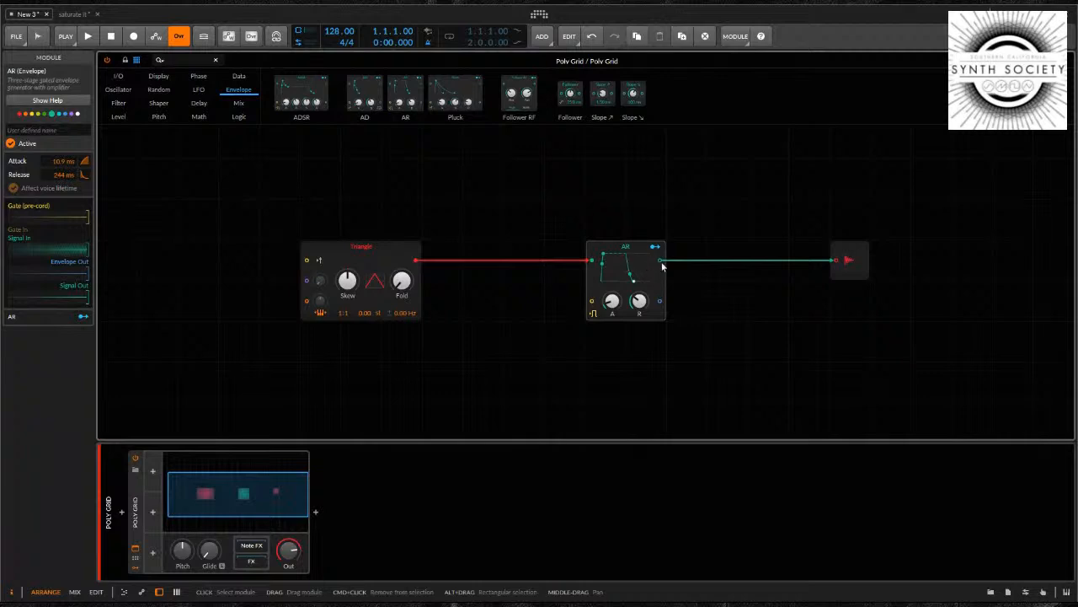
left_click(849, 263)
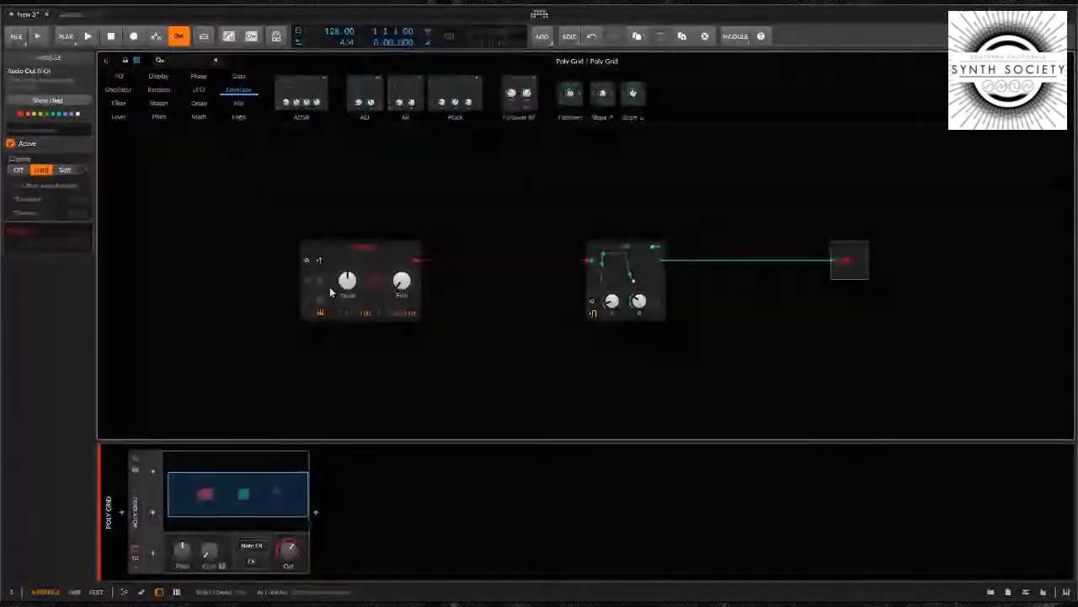
left_click(366, 244)
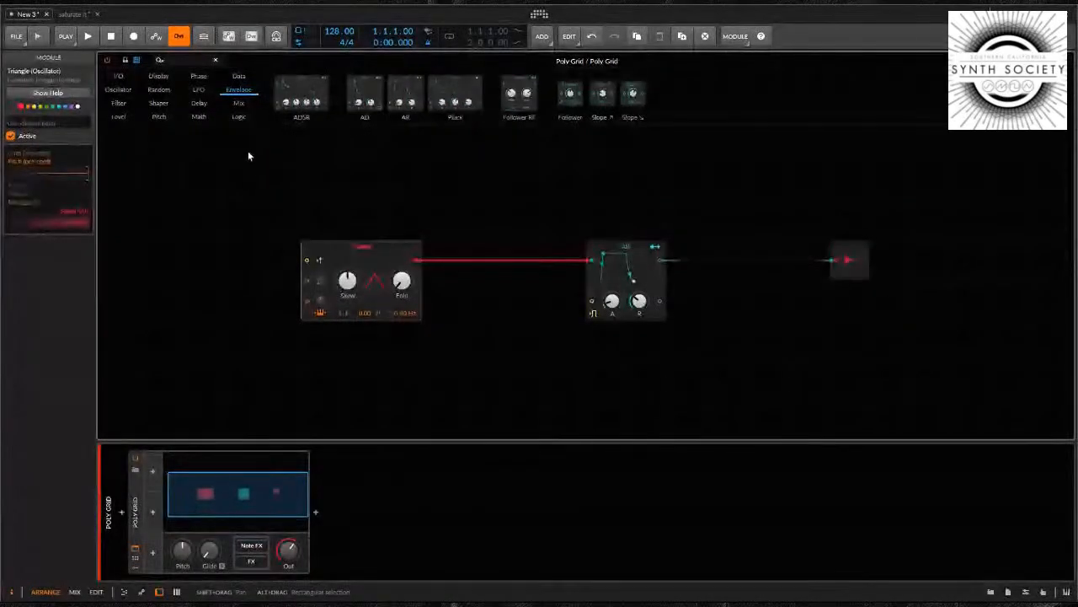
Add a Gates module from the Data category and place it directly beneath the Triangle oscillator
left_click(238, 78)
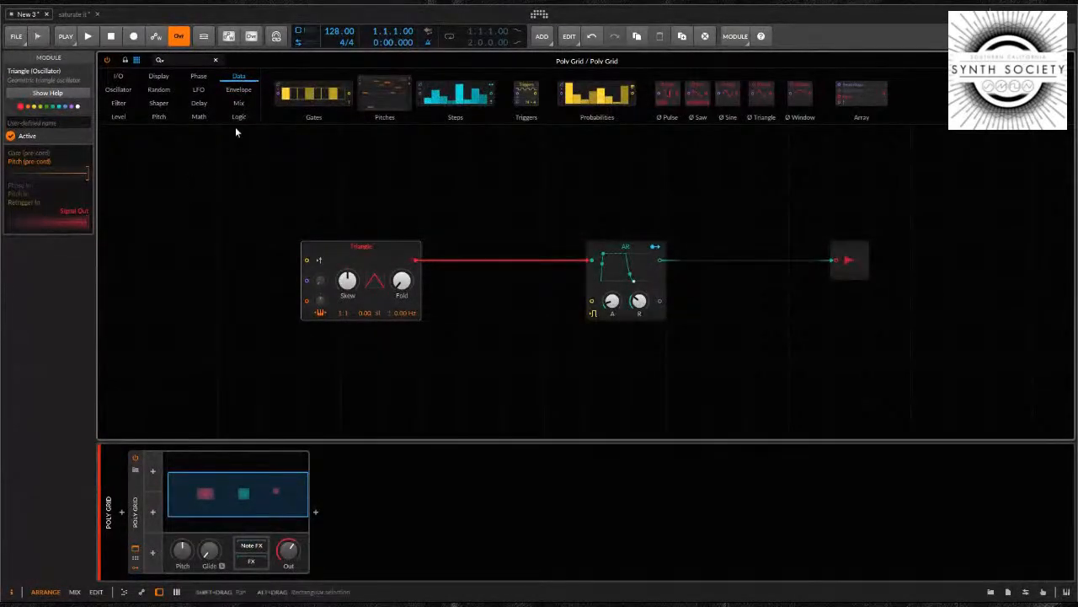
left_click(190, 229)
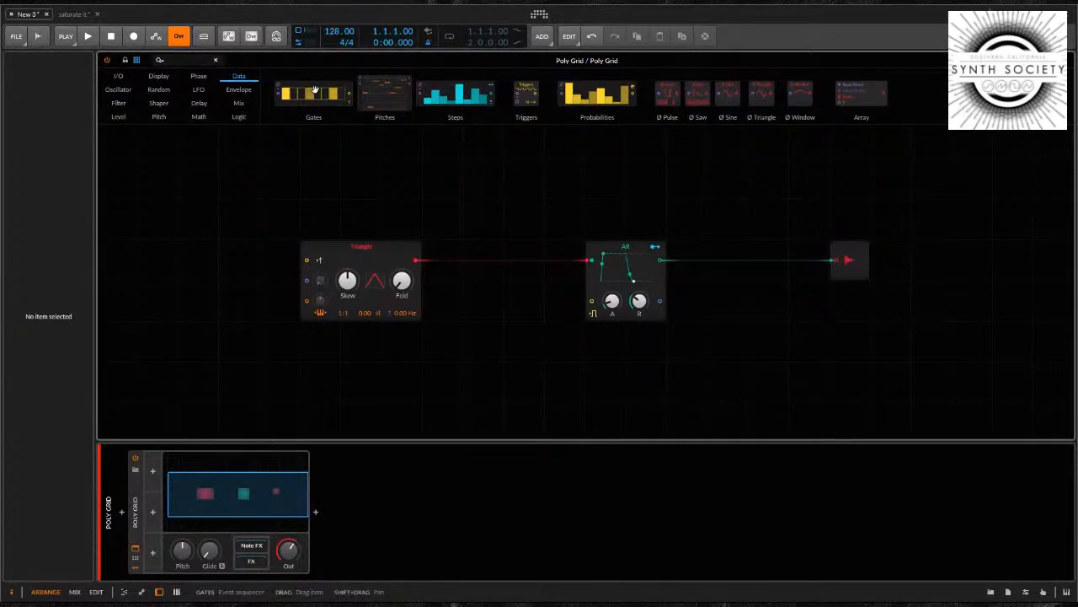
left_click_drag(314, 90, 169, 298)
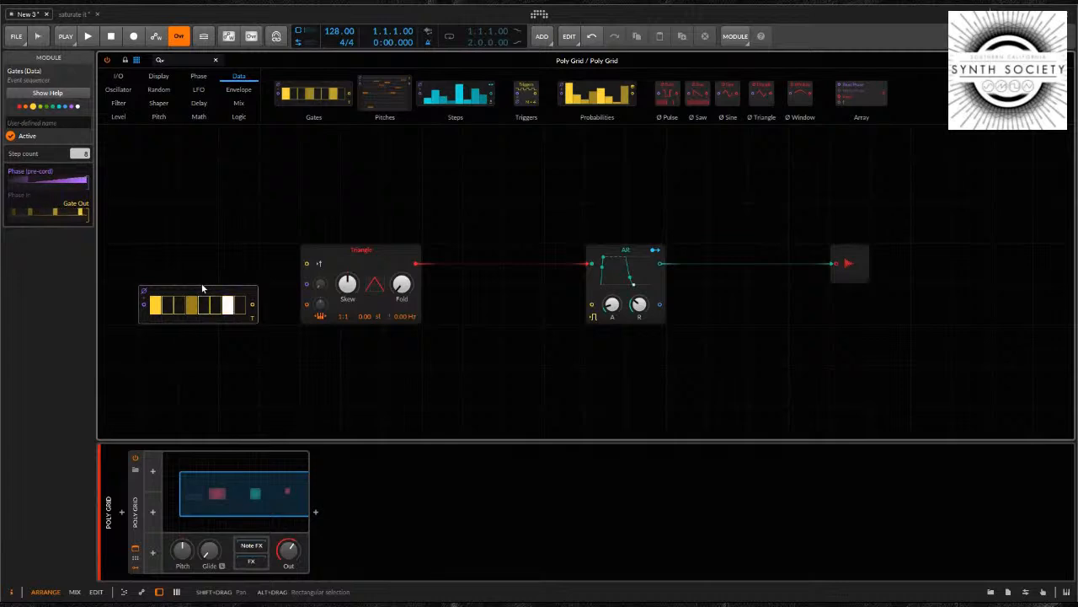
left_click(234, 291)
left_click_drag(234, 290, 394, 349)
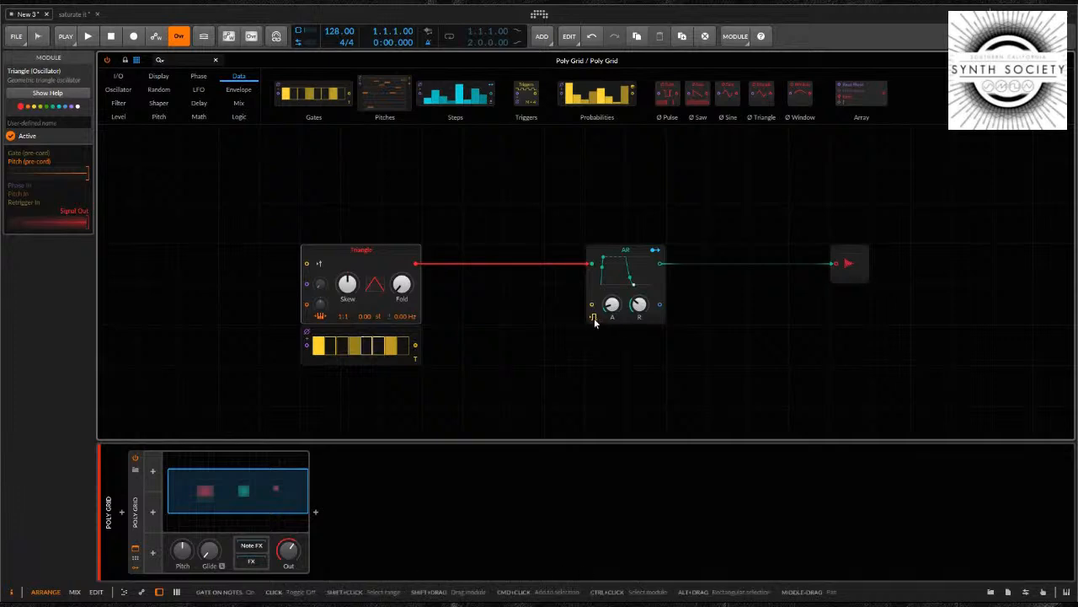
left_click(589, 285)
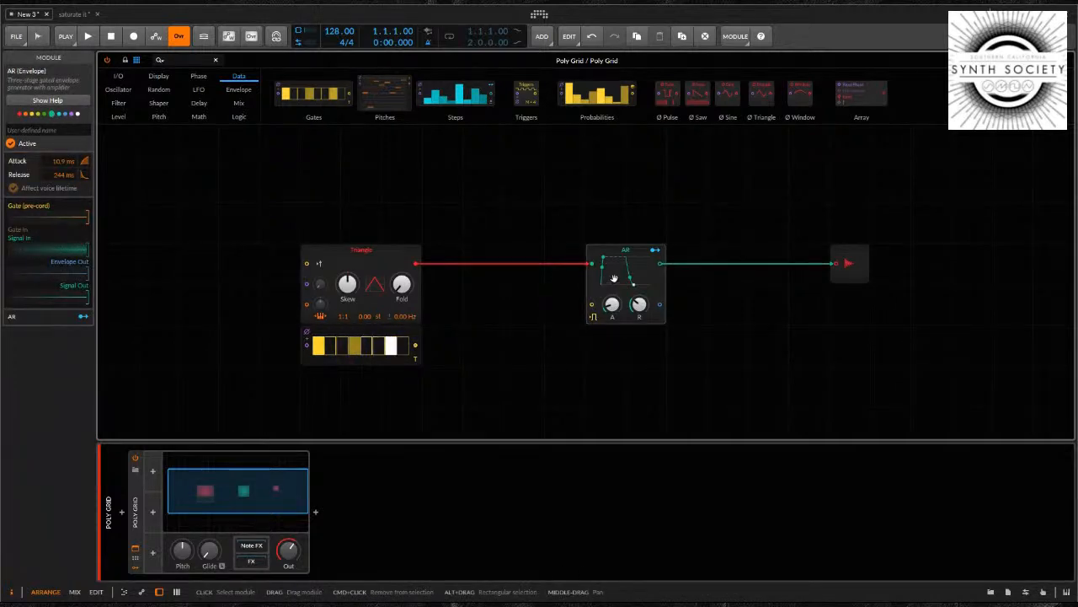
key("a")
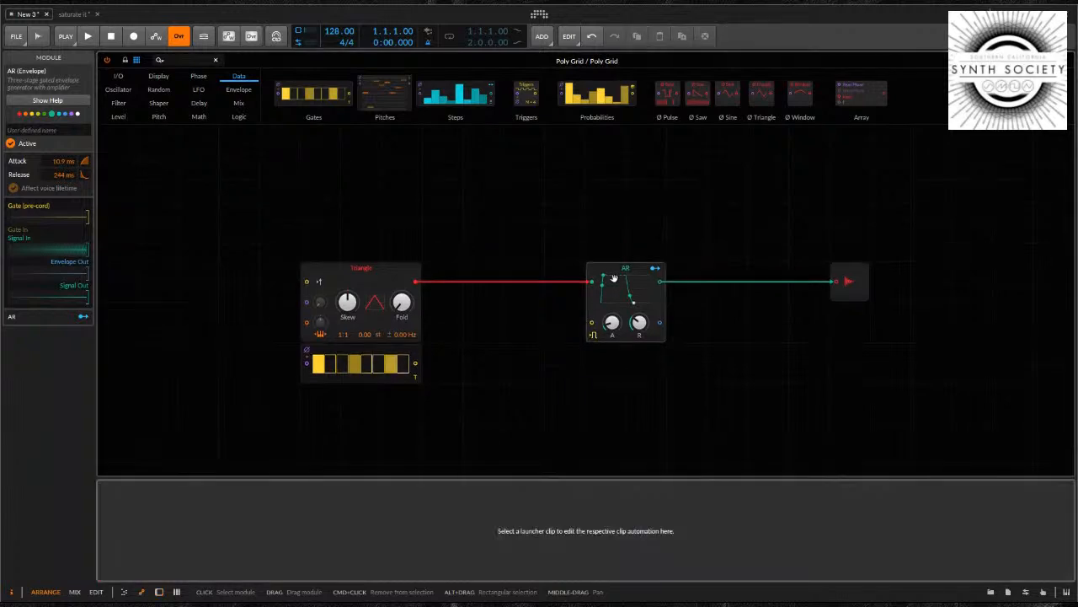
key("a")
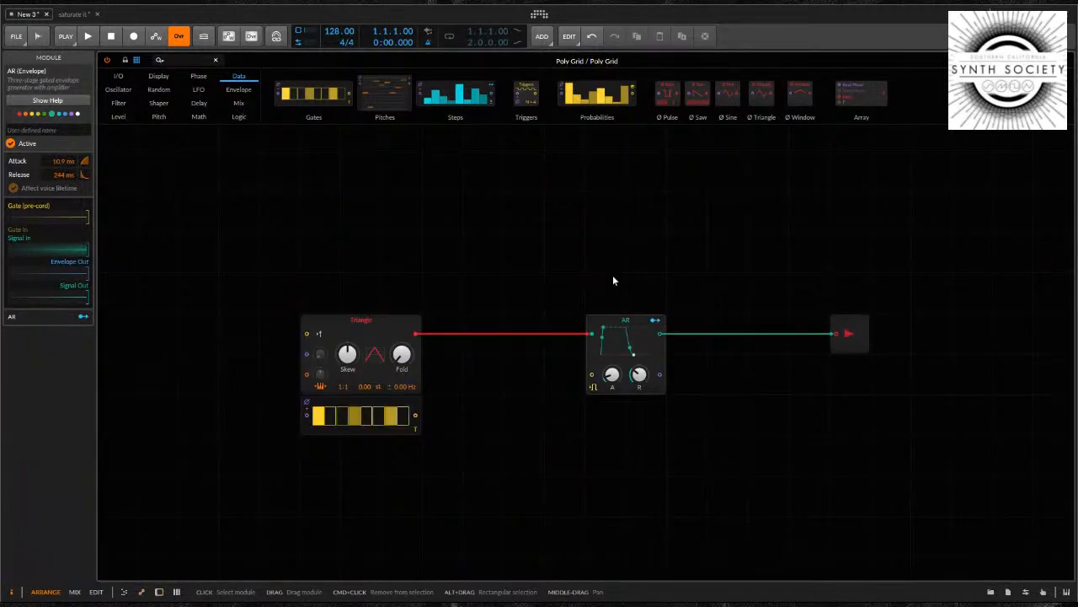
key("a")
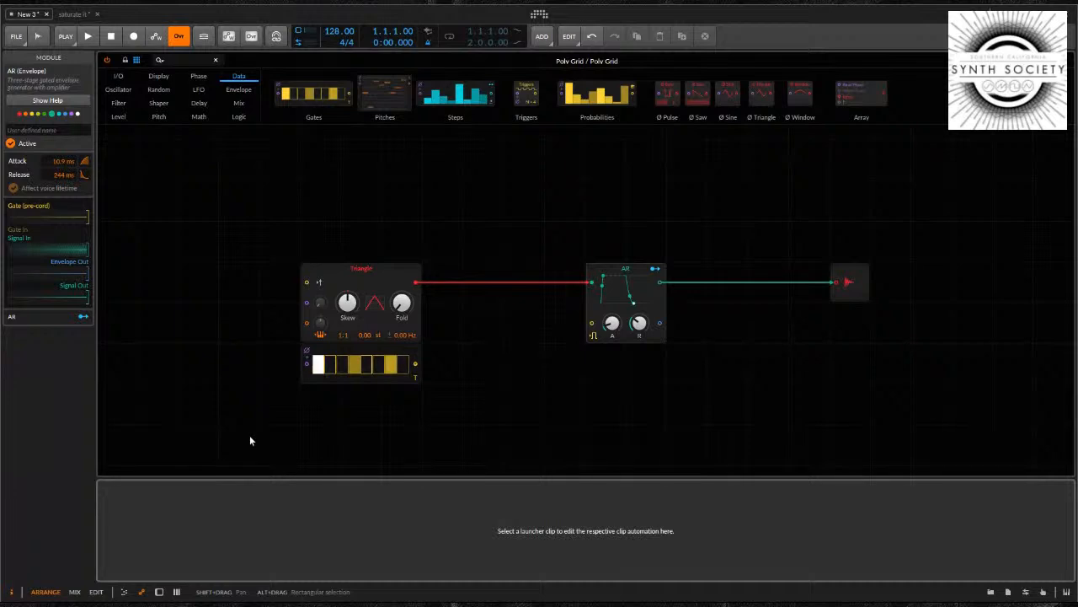
key("d")
left_click(137, 552)
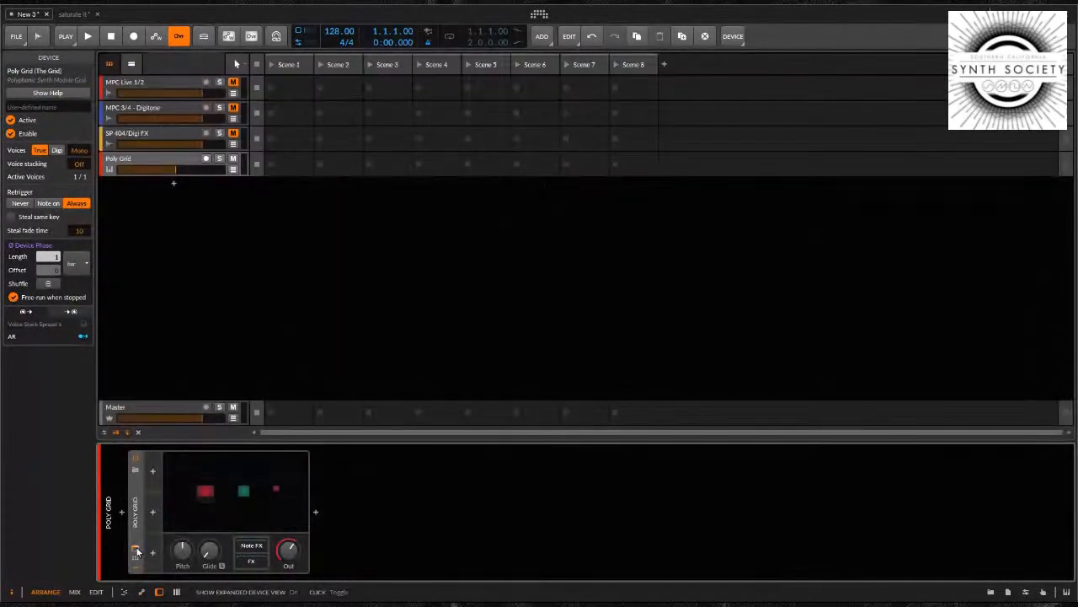
left_click(137, 552)
Record-arm the Poly Grid track in the mixer and return to the device view
key("m")
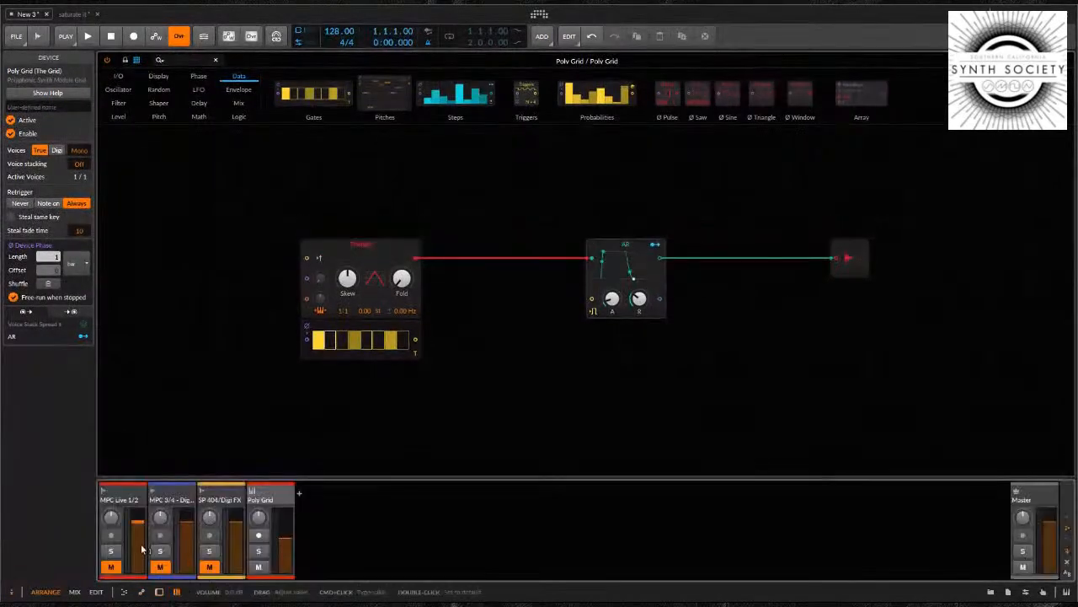
left_click(258, 536)
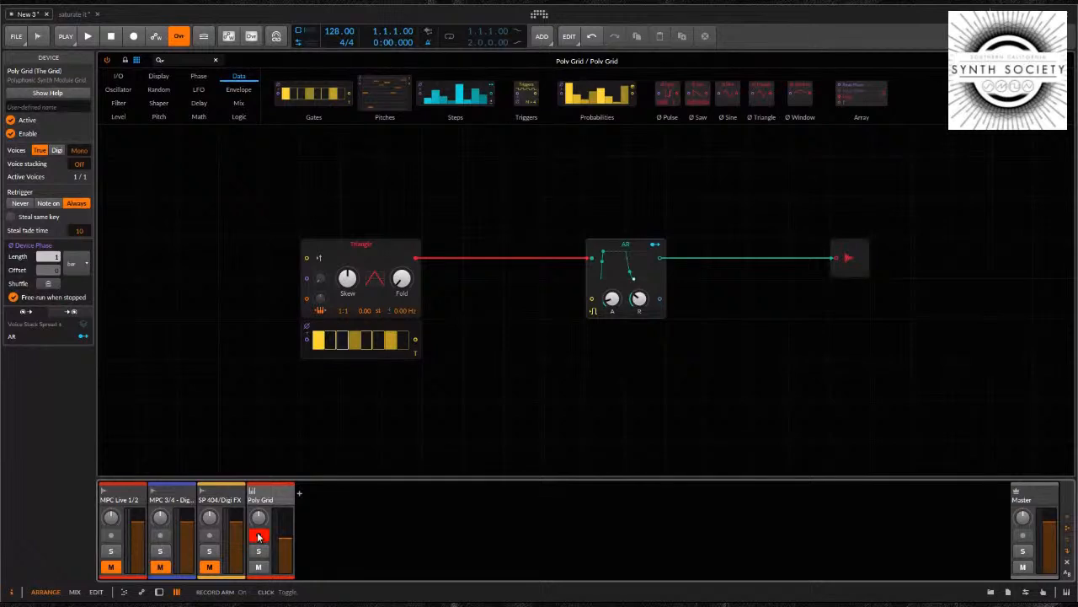
key("d")
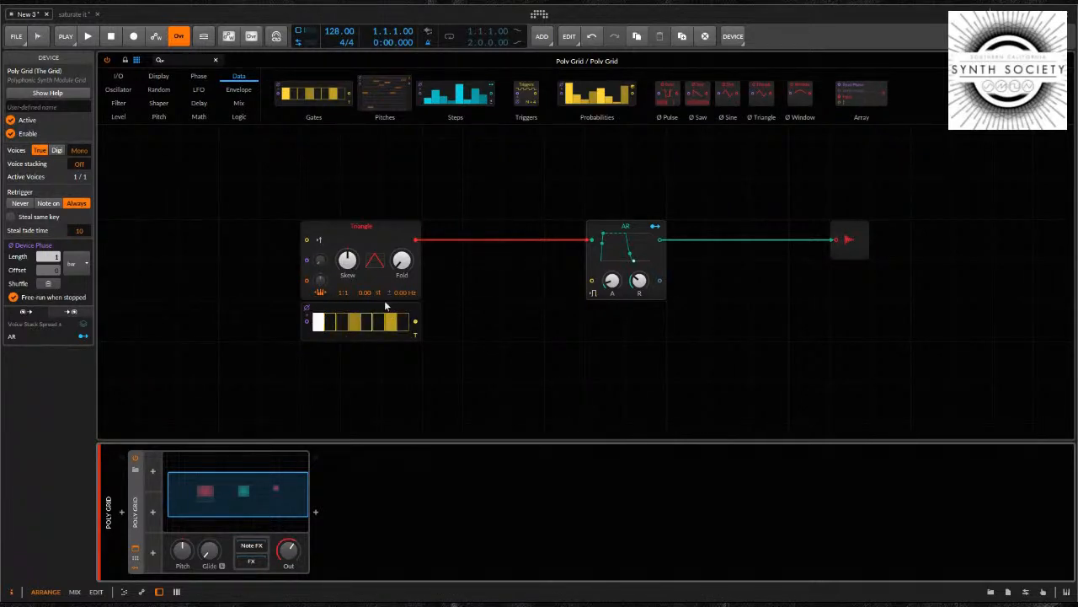
Connect the Gates output to the AR envelope's gate input, then replace AR with a Pluck envelope and place it slightly higher
left_click_drag(414, 321, 592, 281)
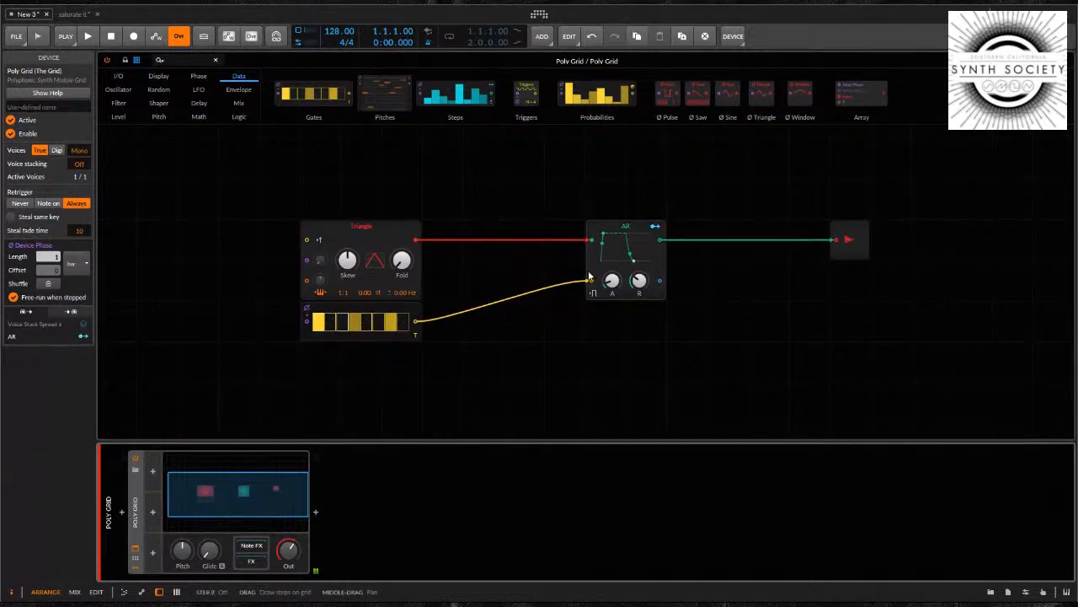
left_click(624, 228)
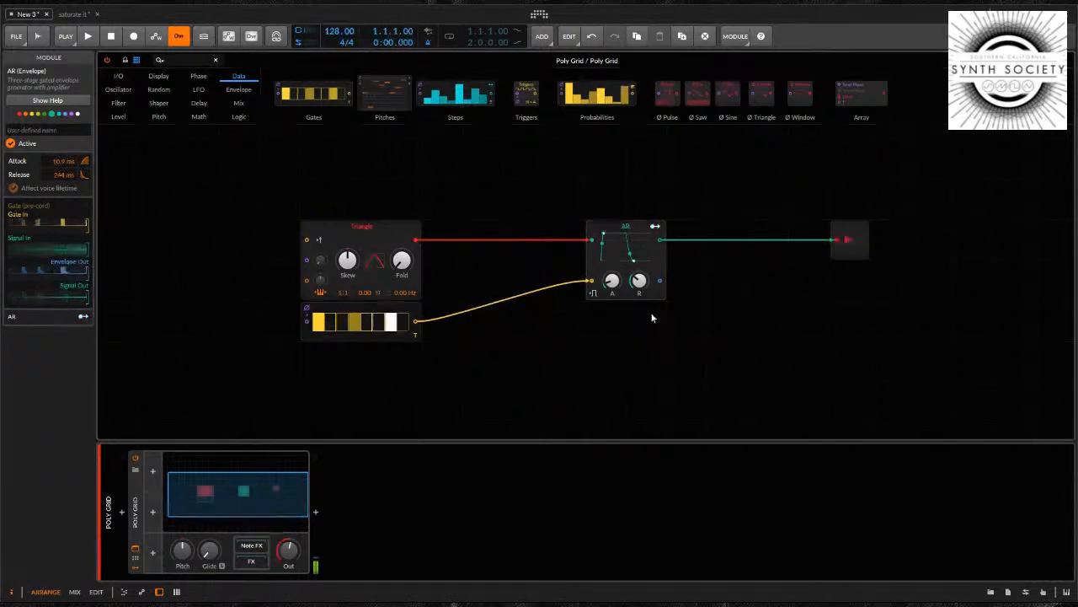
left_click(653, 357)
left_click_drag(630, 238, 589, 197)
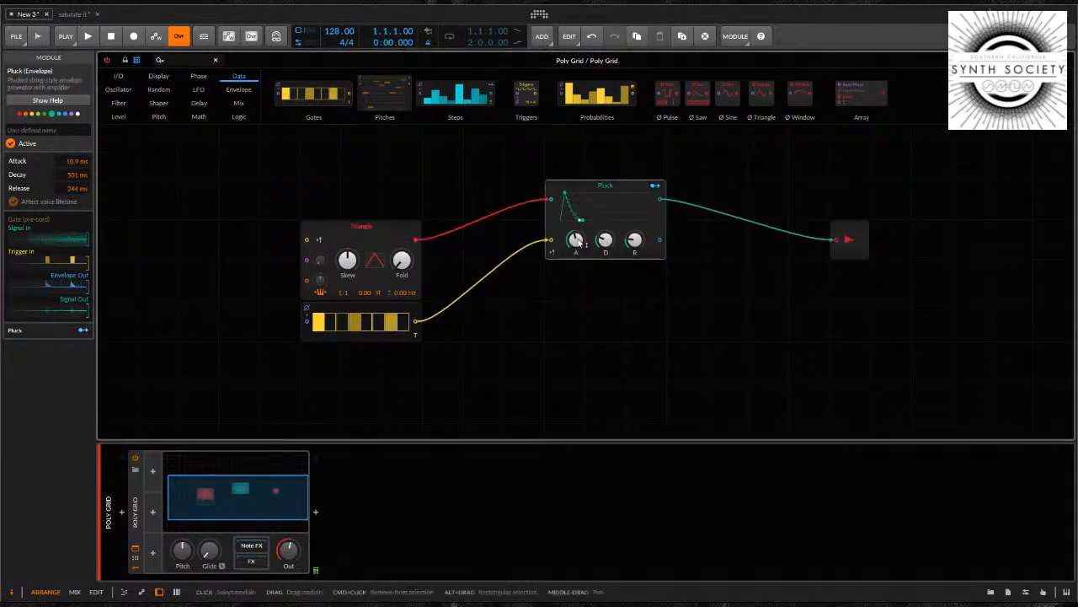
Set Pluck's attack to 1.22 ms, decay to 882 ms and release to 1.41 s, and move Audio Out a little farther away
left_click_drag(575, 238, 635, 237)
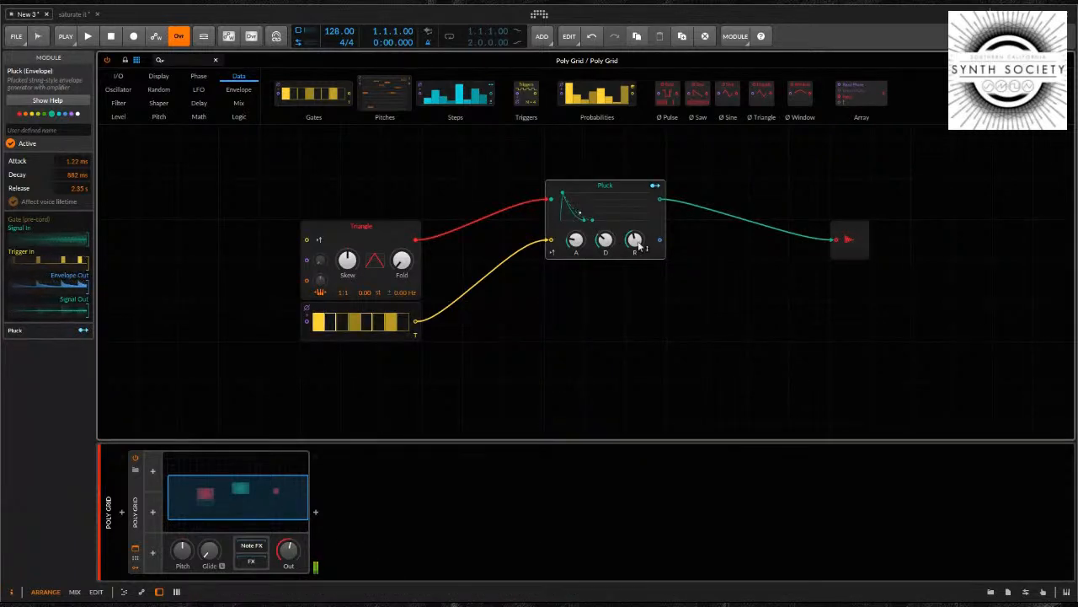
left_click_drag(635, 240, 638, 245)
left_click_drag(834, 234, 872, 231)
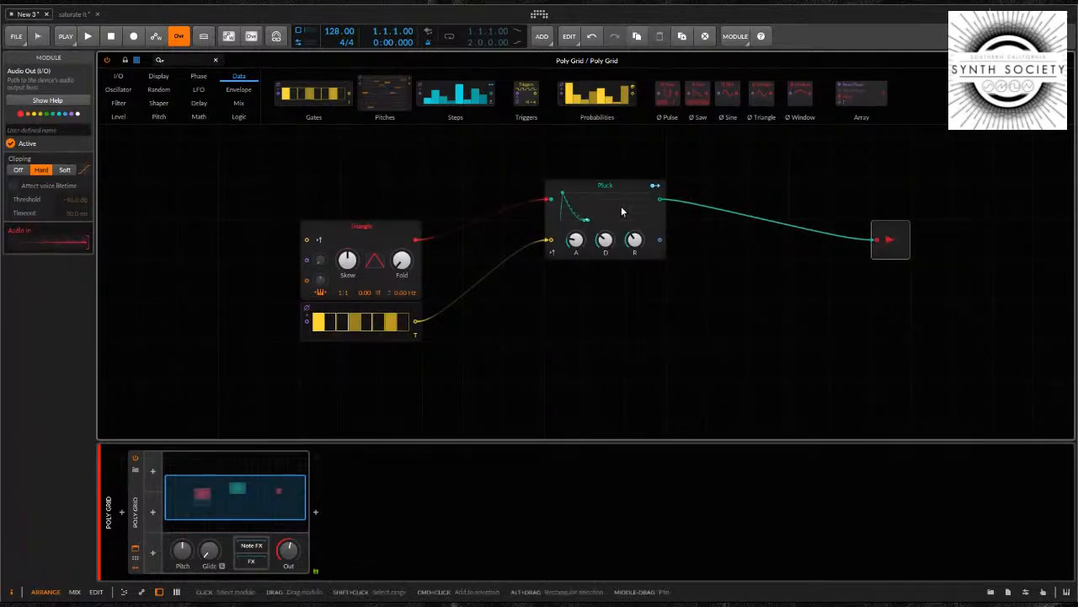
left_click(360, 229)
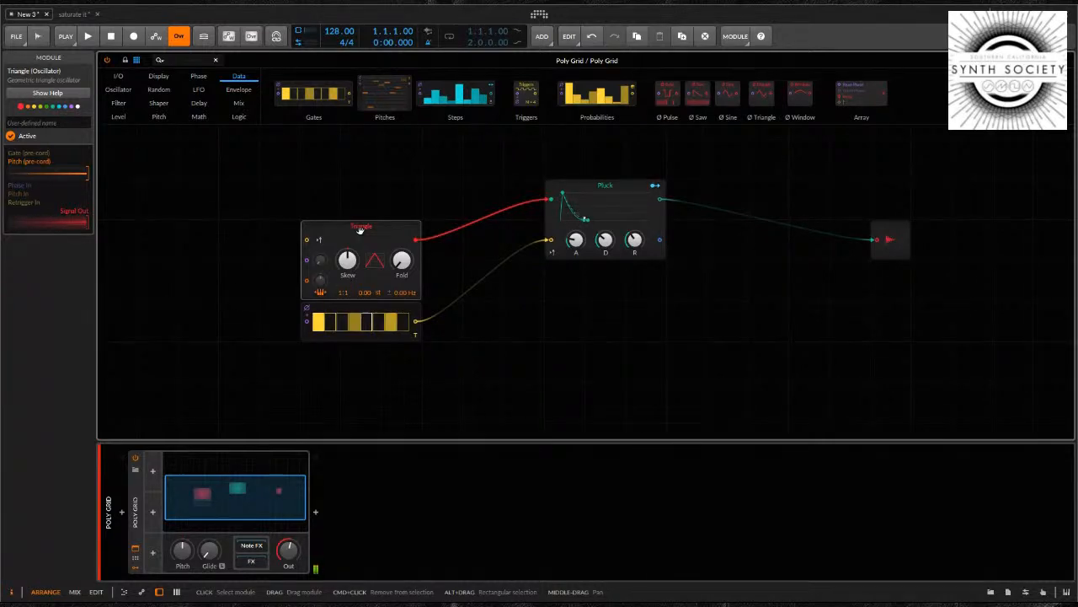
left_click(892, 239)
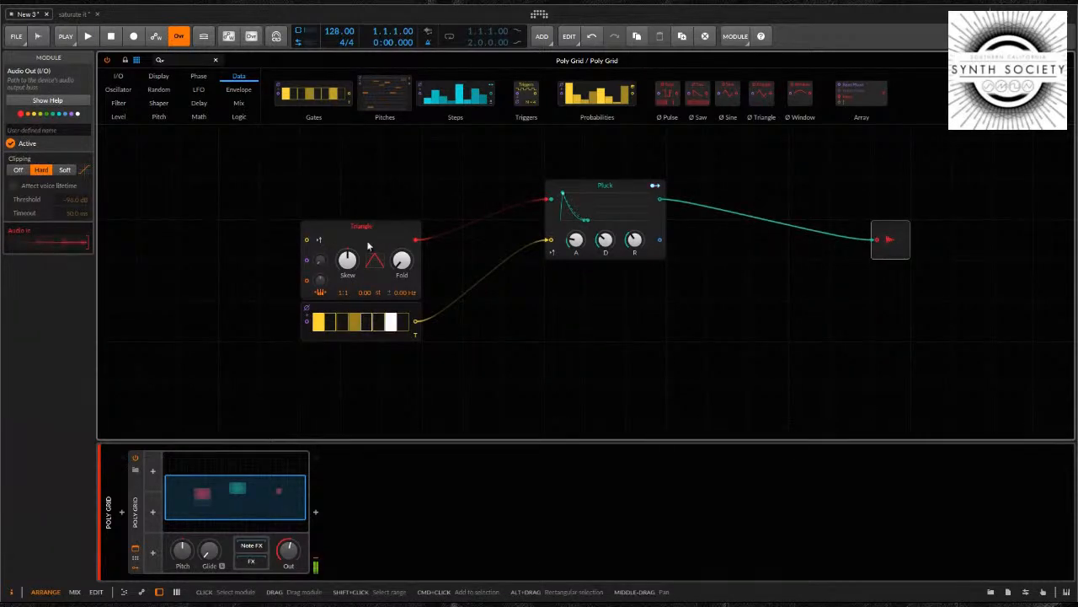
Add a Swarm oscillator beneath Gates with its Spread raised, and move Pluck farther from the oscillators, level with Triangle
scroll(327, 352, "down", 3)
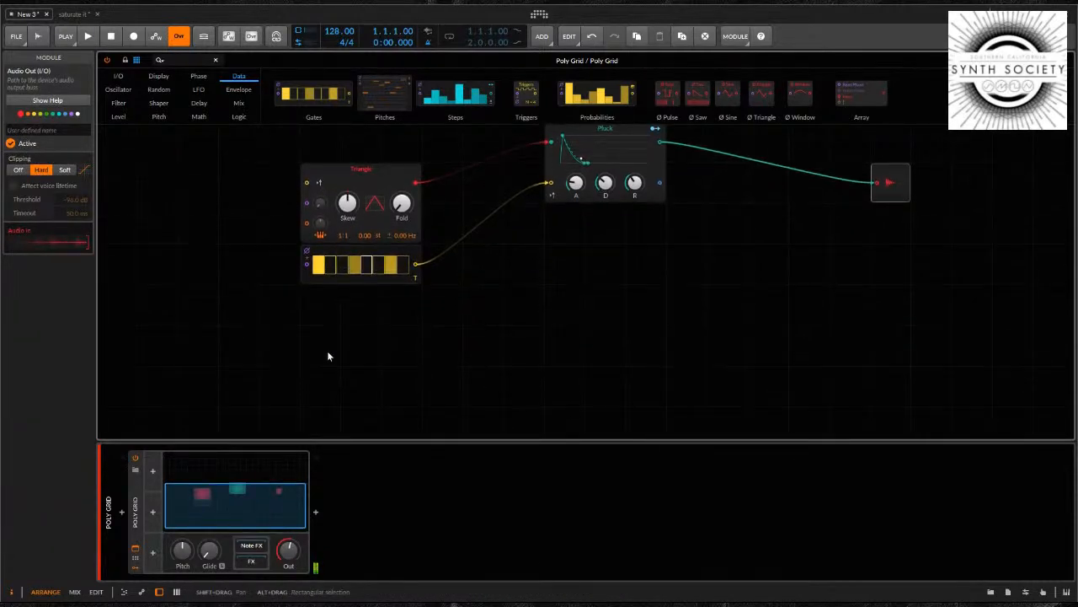
left_click(324, 307)
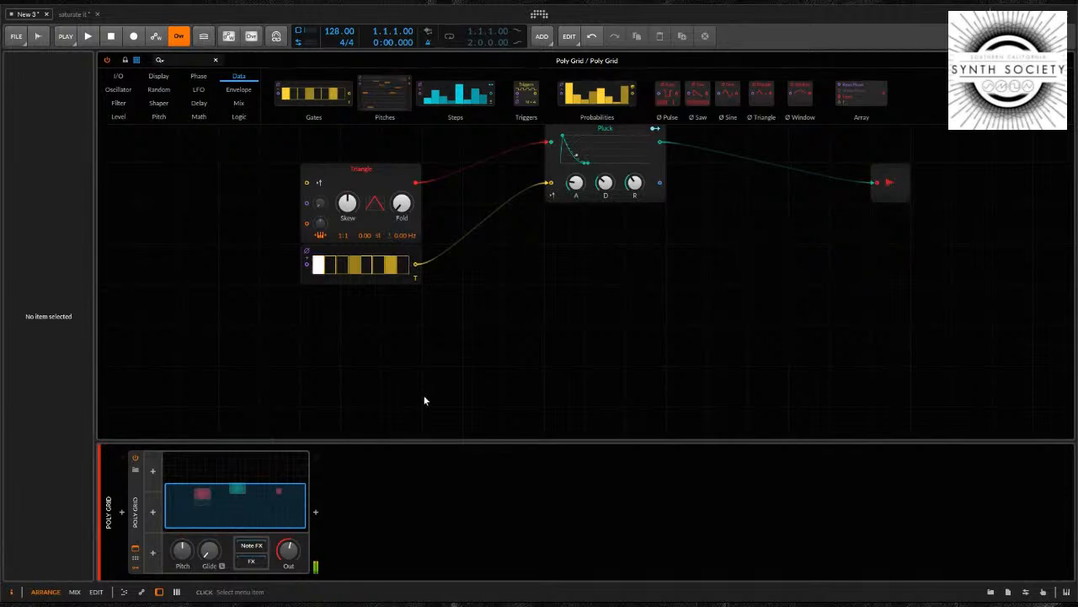
left_click(428, 474)
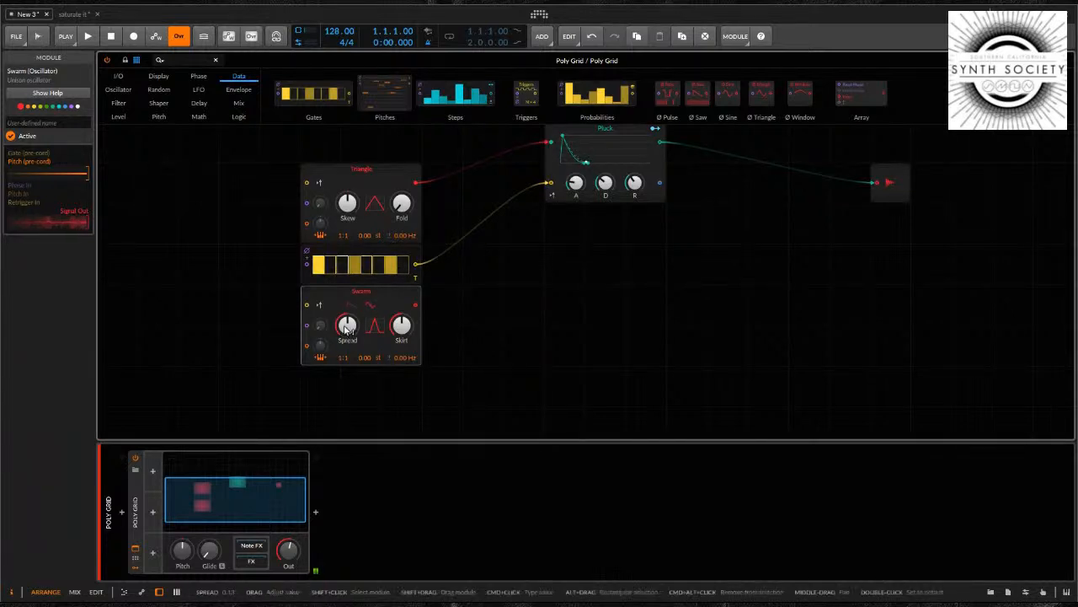
left_click_drag(345, 327, 344, 296)
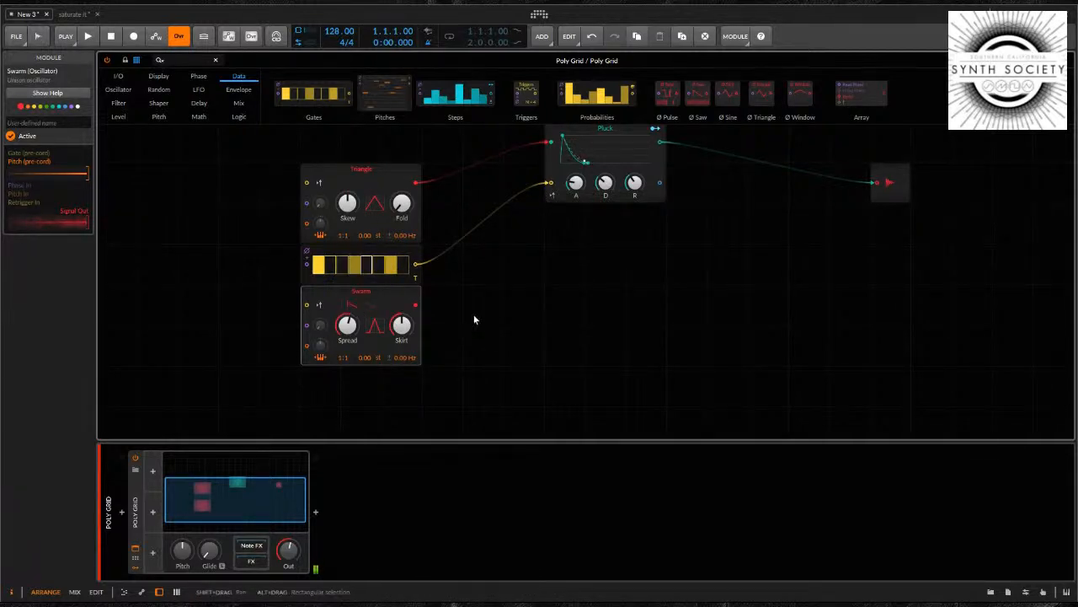
left_click_drag(600, 133, 678, 174)
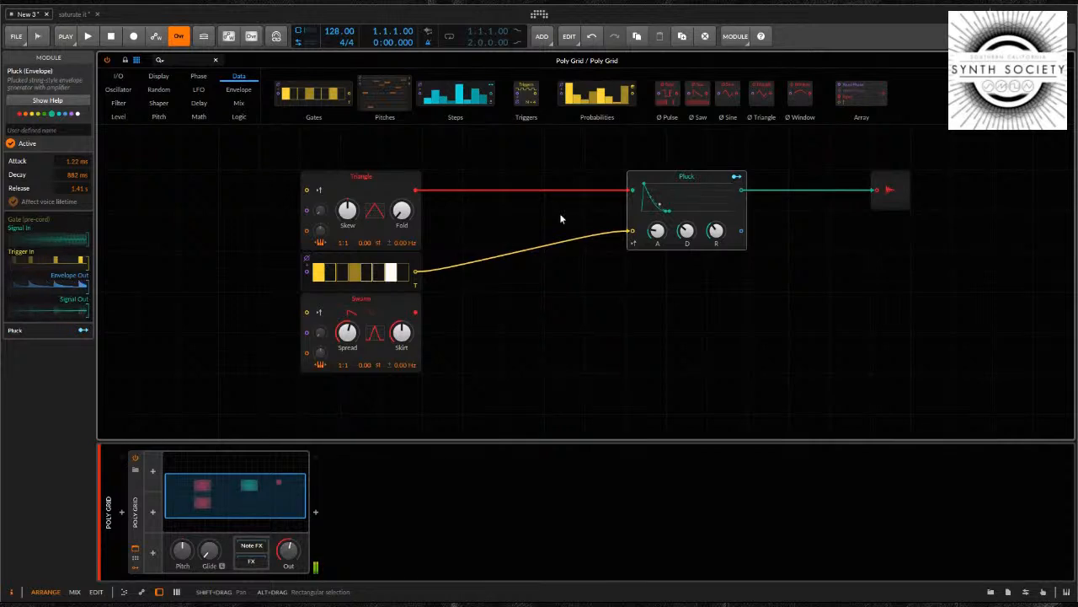
Add an AD envelope beside Swarm, feeding its signal input from Swarm and its trigger input from Gates
left_click(539, 322)
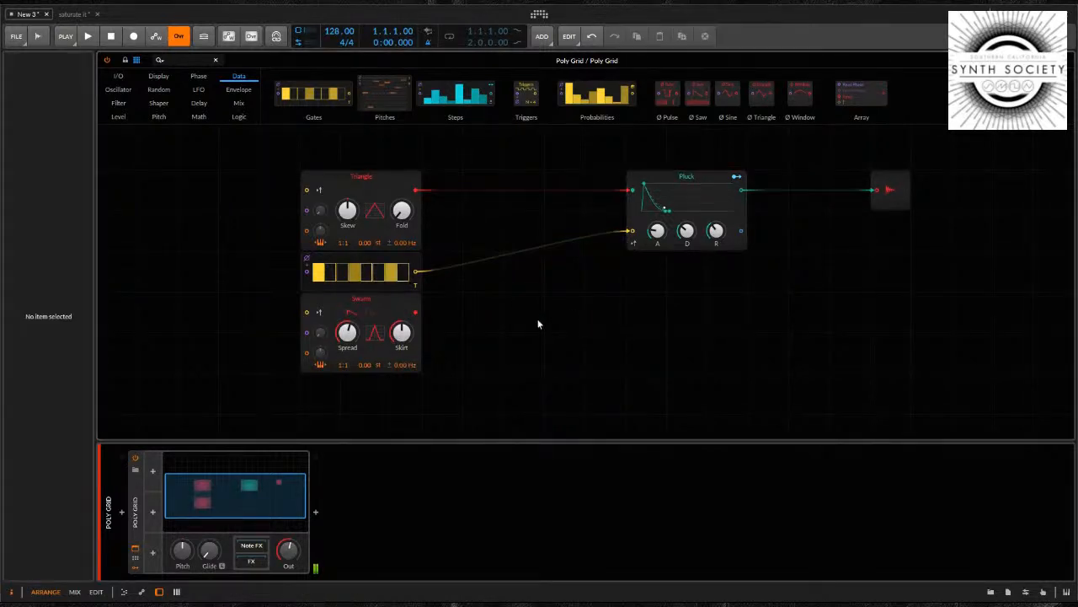
left_click(639, 470)
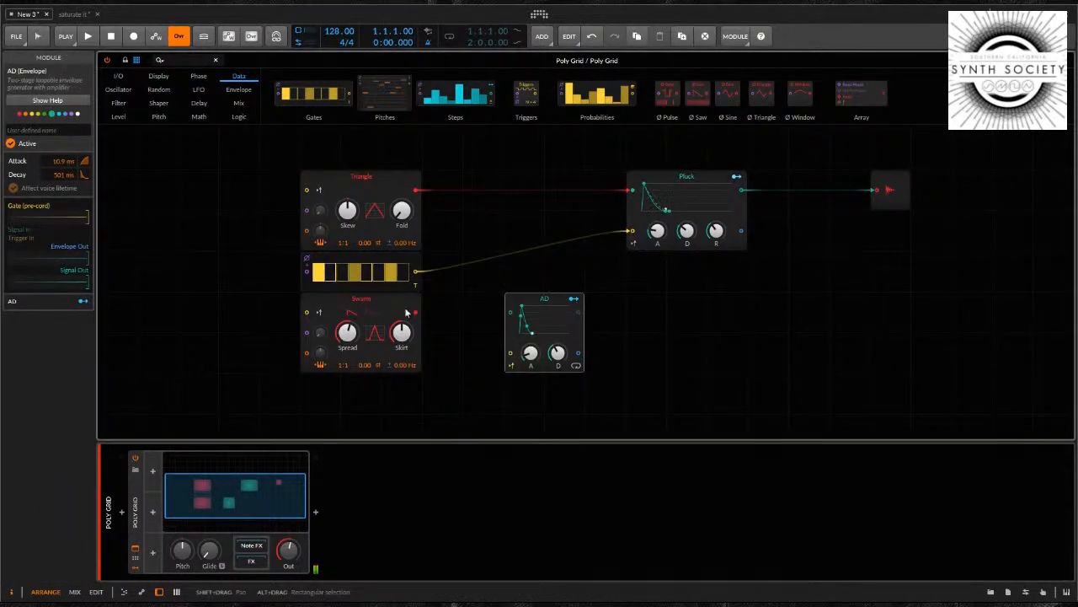
left_click_drag(418, 312, 507, 317)
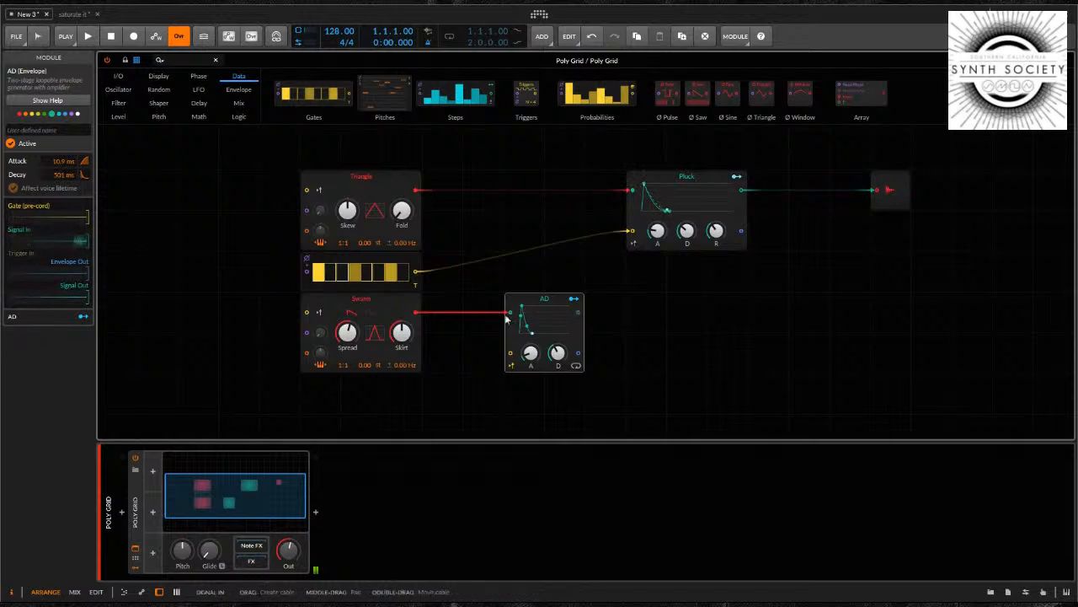
left_click_drag(416, 271, 510, 353)
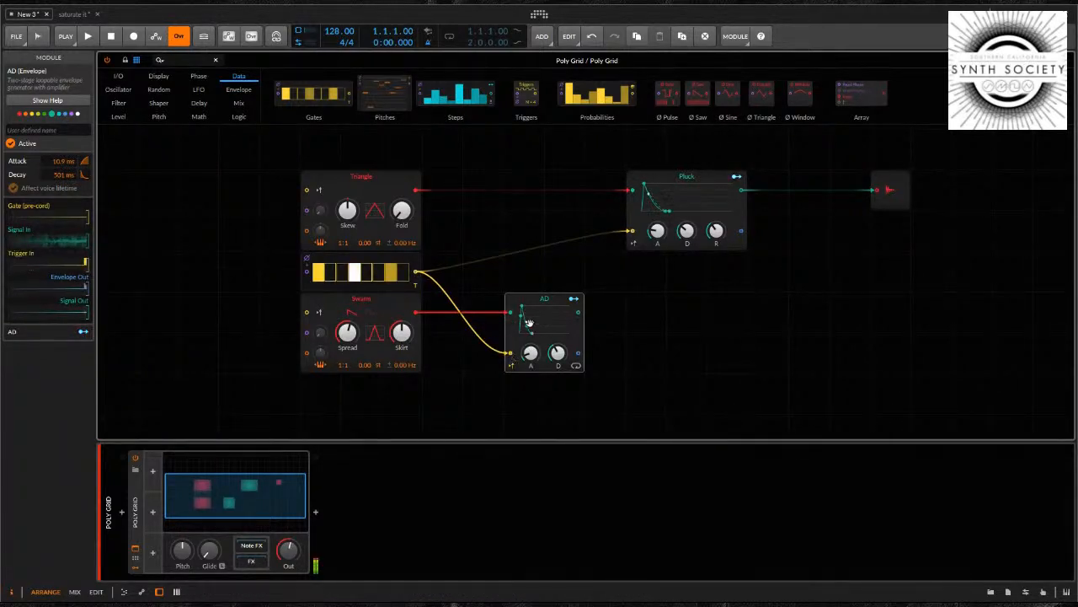
Align the AD envelope beneath Pluck and move Audio Out farther away to open space before the output
left_click_drag(543, 302, 634, 301)
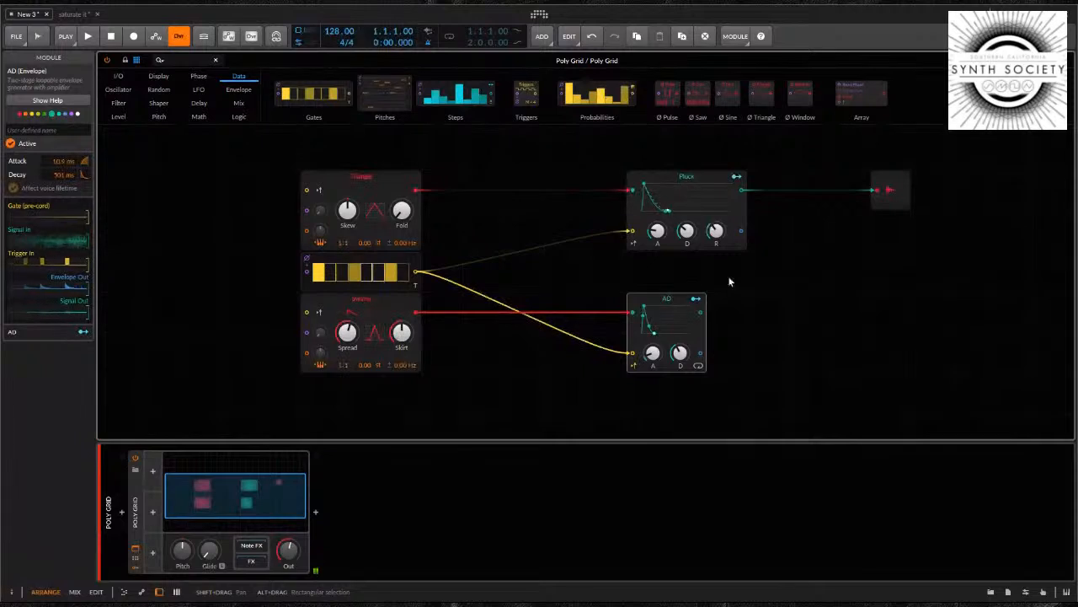
left_click(899, 188)
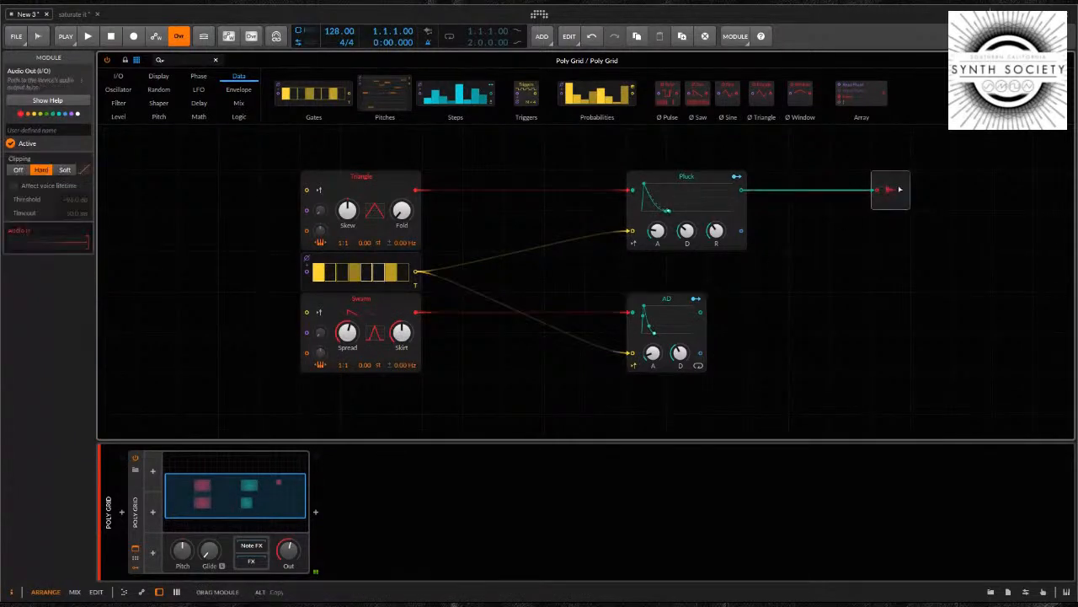
left_click_drag(900, 188, 1022, 188)
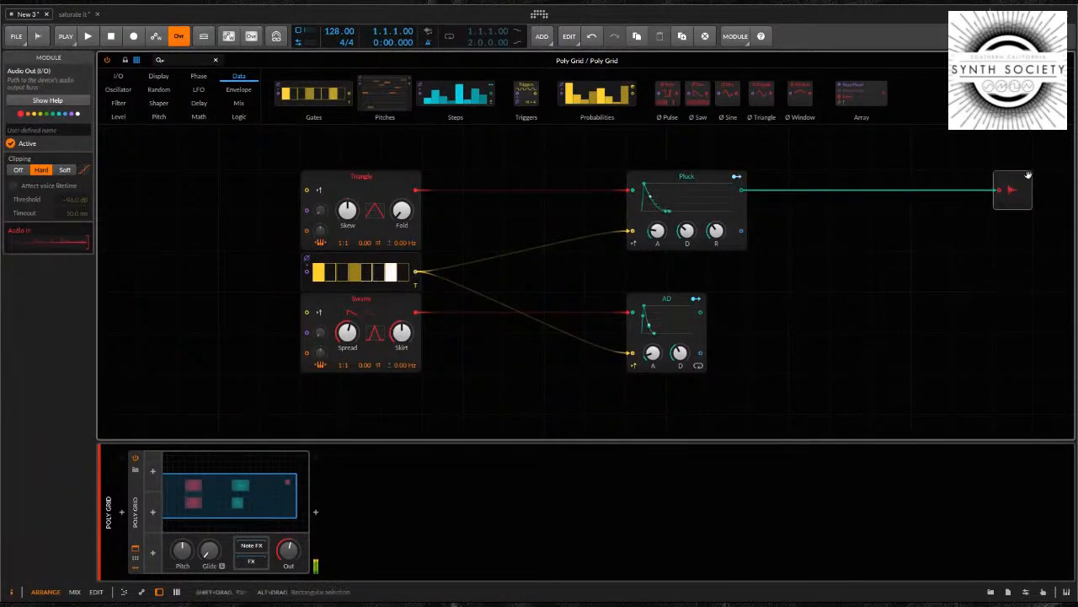
Add a Mixer module between Pluck and Audio Out, with its first channel at -0.3 dB level and 2.00 % pan
left_click(845, 262)
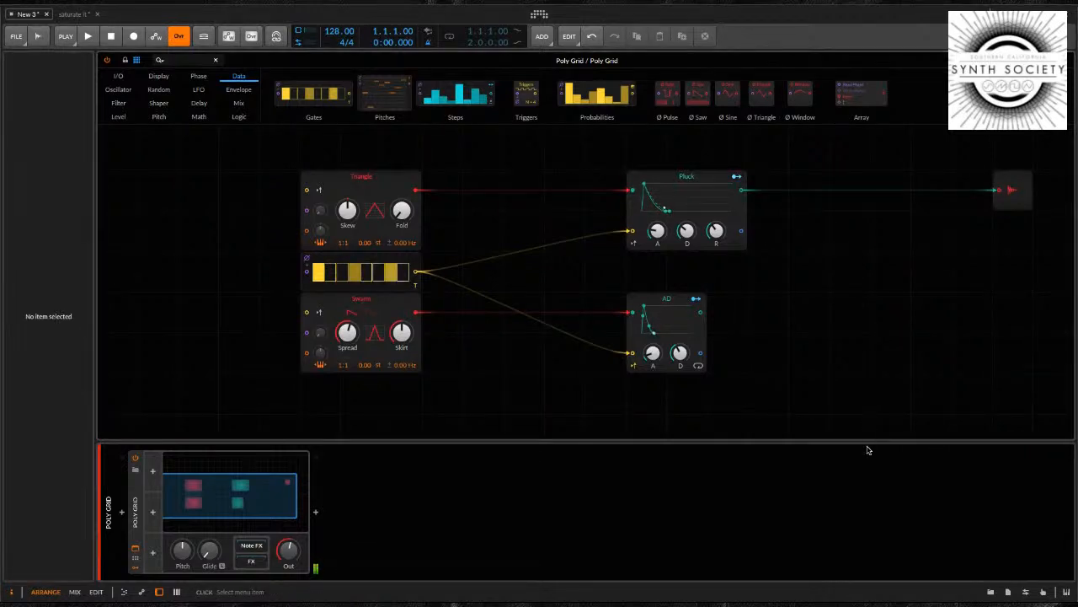
left_click(950, 464)
left_click_drag(870, 254, 890, 233)
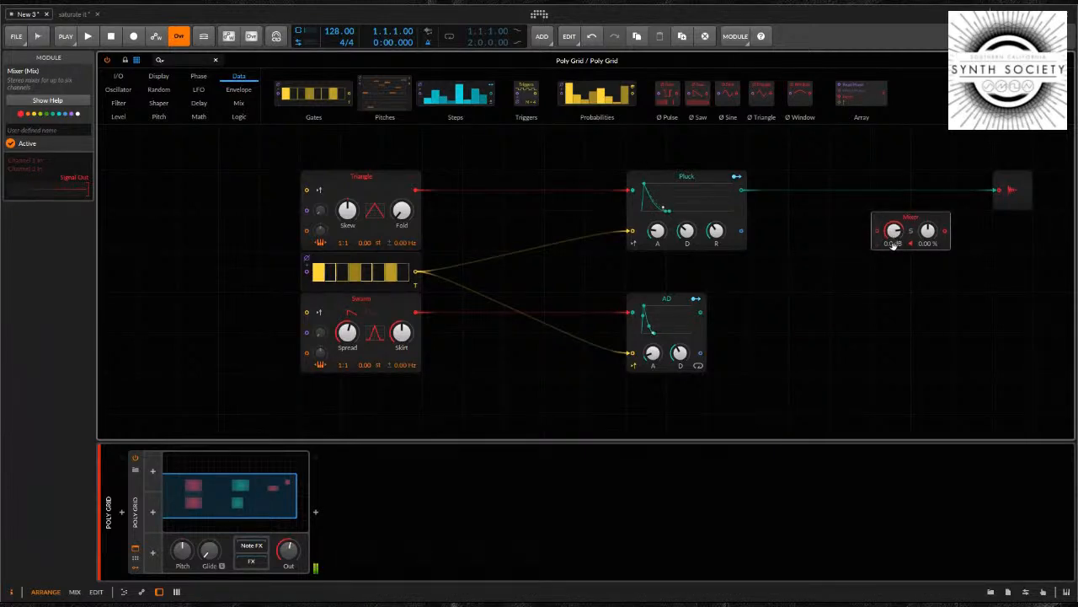
left_click_drag(894, 230, 927, 228)
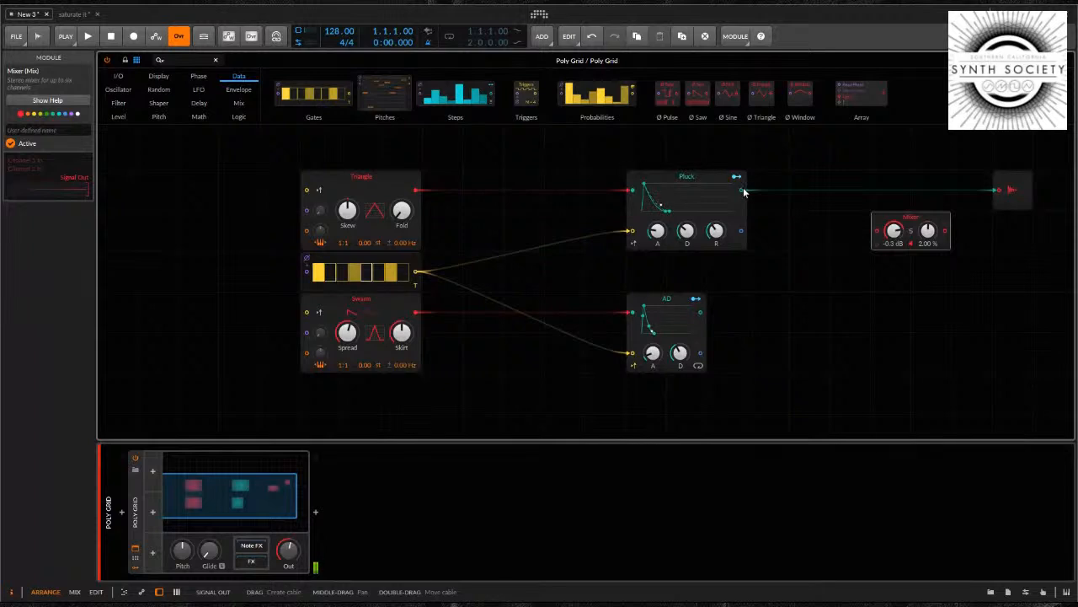
Insert the Mixer into the cable from Pluck to Audio Out and patch AD's signal output into the Mixer's second channel
left_click(1007, 191)
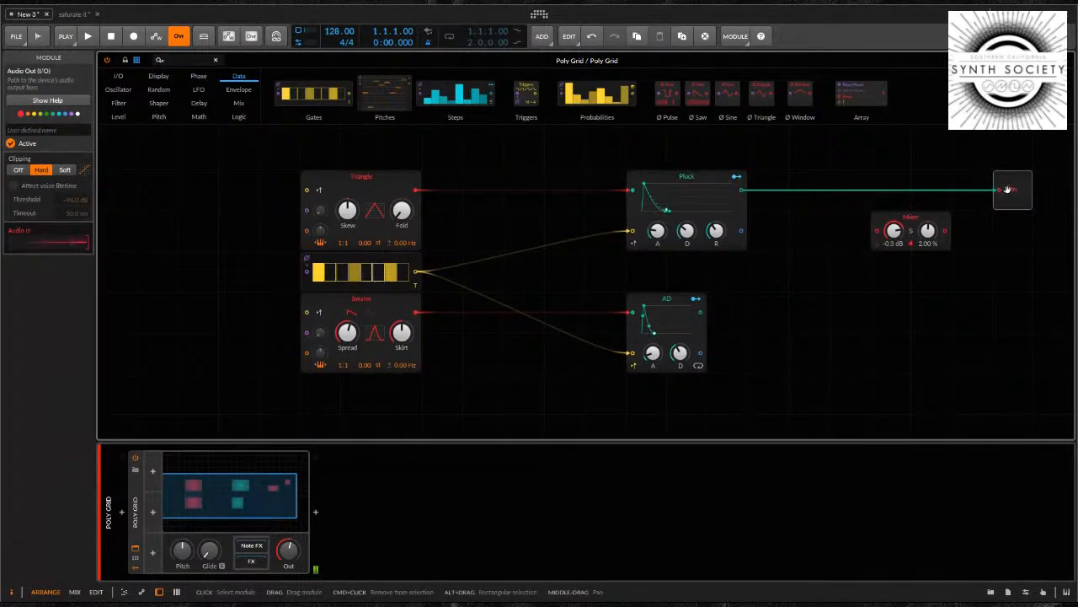
left_click(877, 221)
left_click_drag(865, 224, 740, 191)
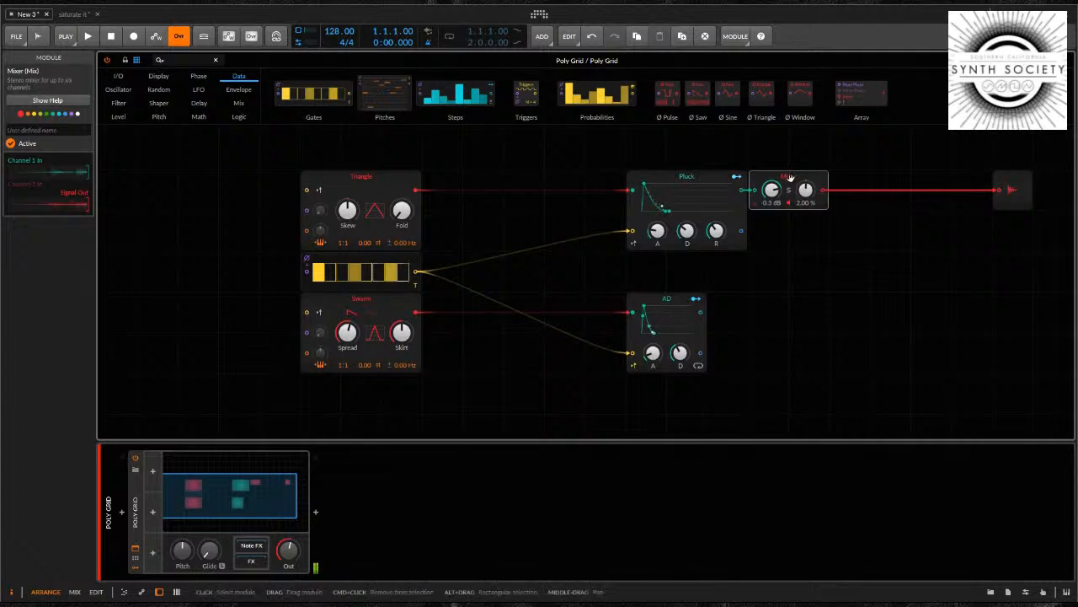
left_click_drag(797, 188, 879, 187)
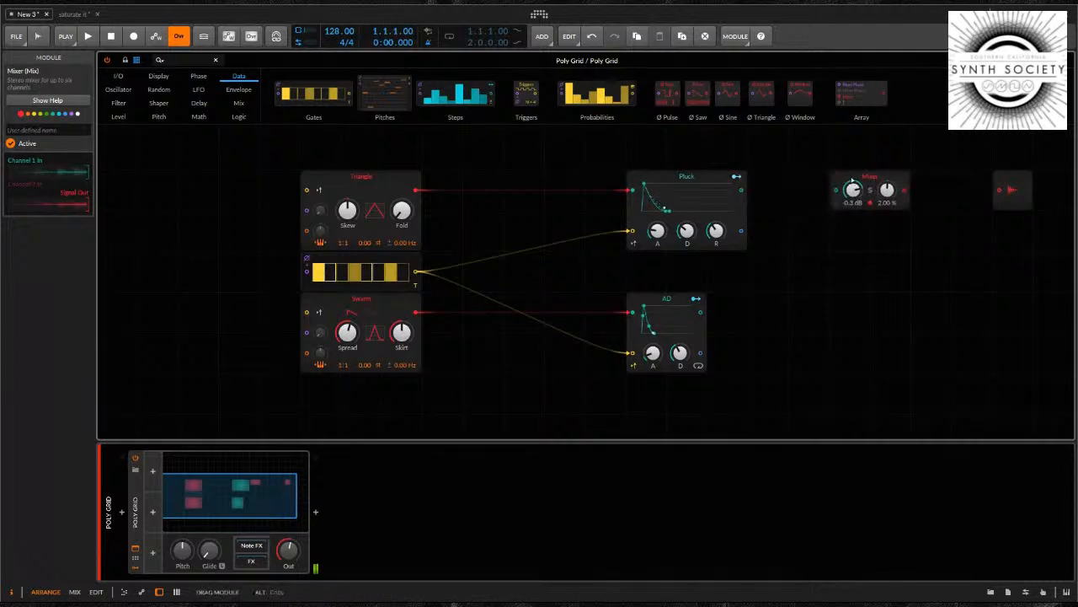
left_click(671, 301)
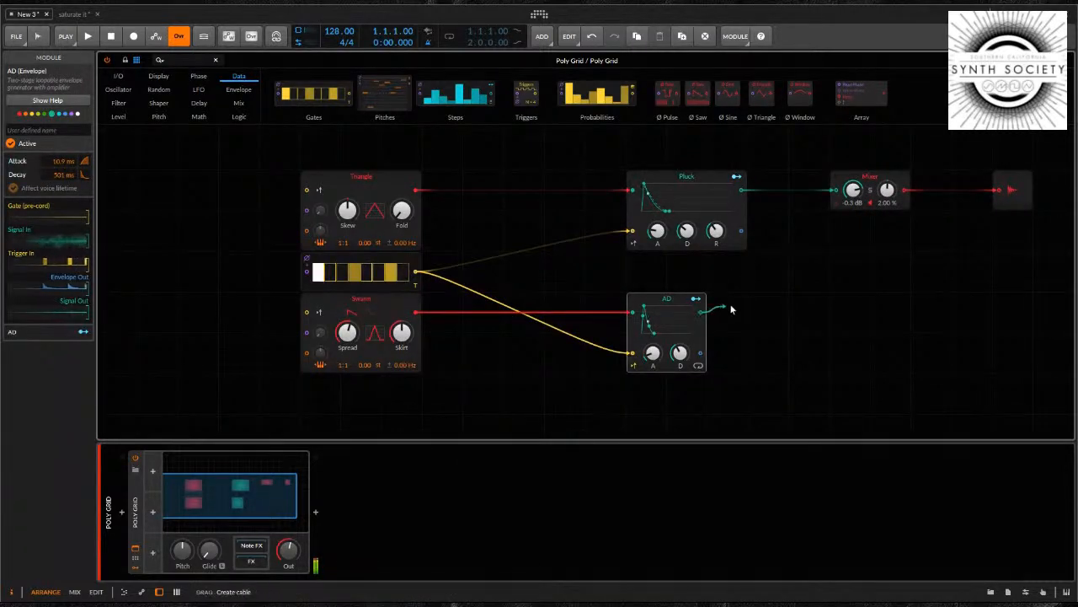
left_click_drag(813, 268, 839, 211)
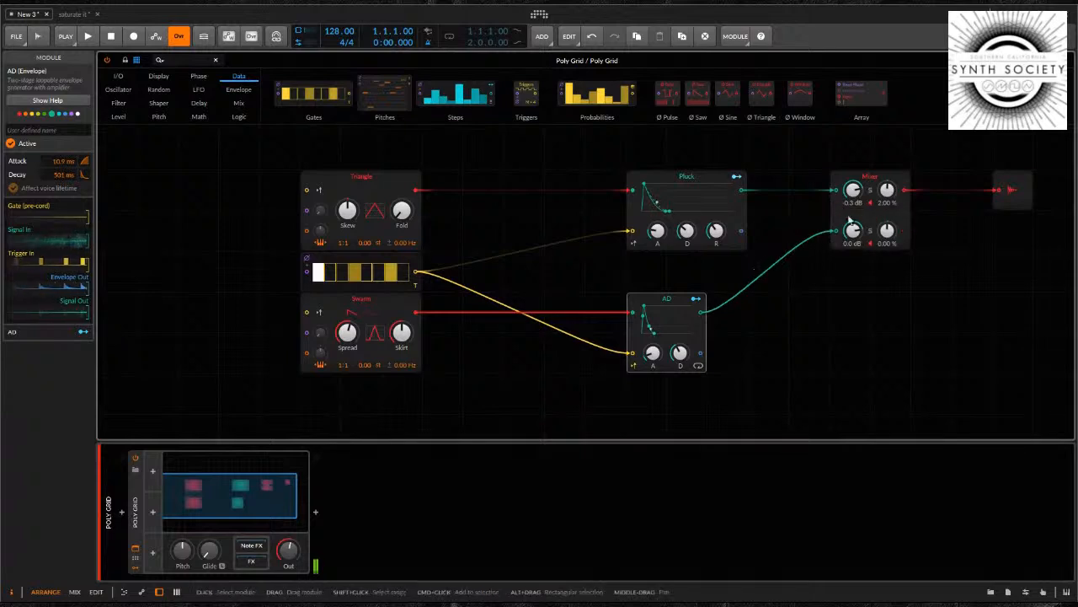
Set AD's attack to 30.3 ms and decay to 1.83 s, reduce Swarm's Spread, and lower the Mixer's second channel to -4.3 dB
left_click_drag(659, 360, 681, 338)
left_click_drag(351, 332, 406, 332)
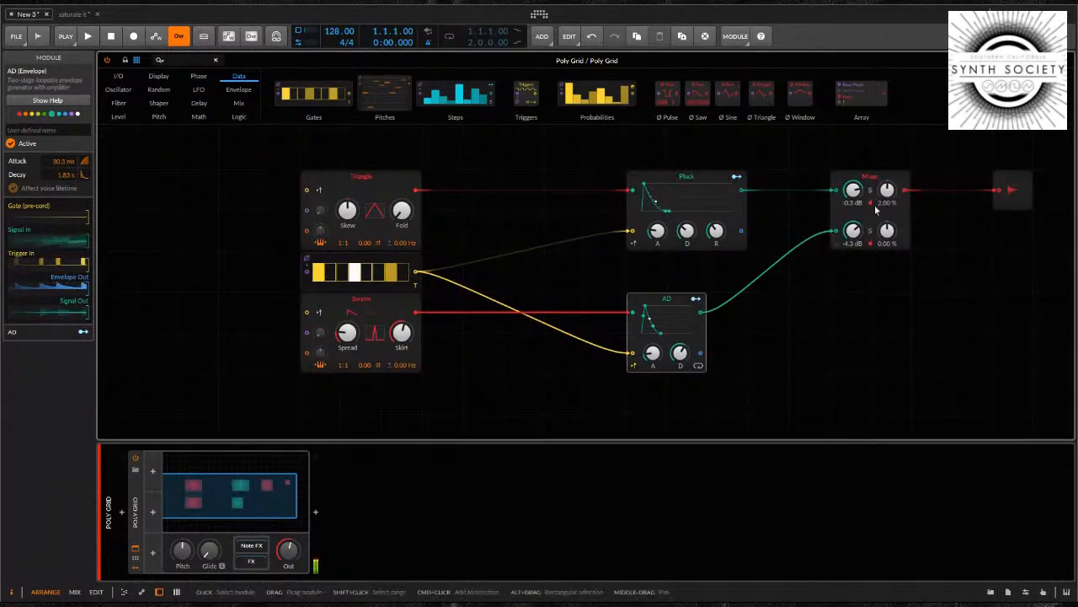
Open space between Mixer and Audio Out and insert an Attenuate module into their cable, set to 25.5 %
left_click_drag(996, 194, 1038, 193)
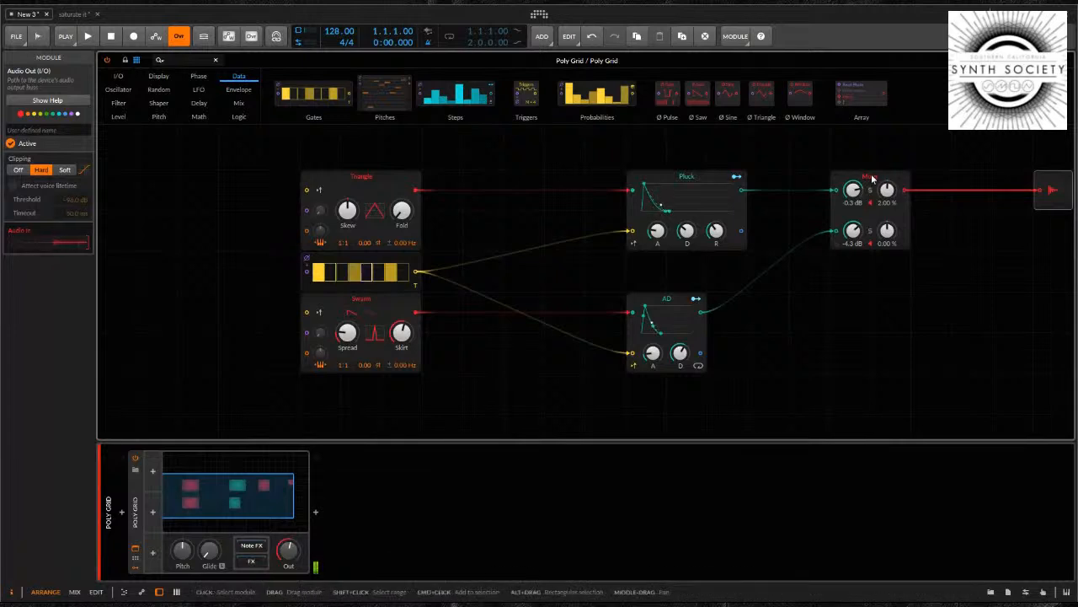
left_click_drag(903, 181, 819, 181)
left_click(929, 219)
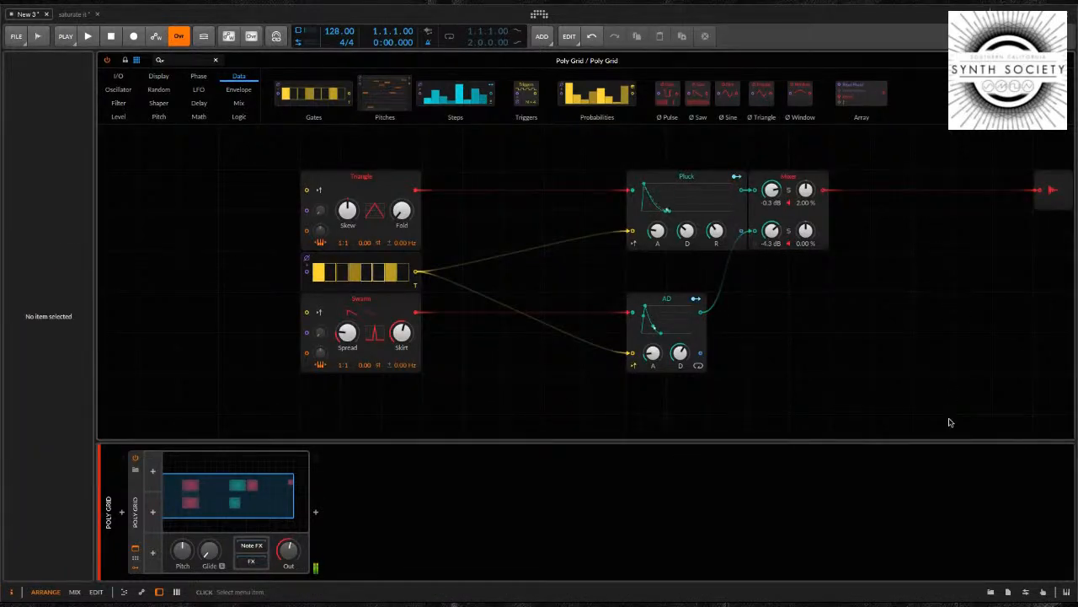
left_click(1038, 382)
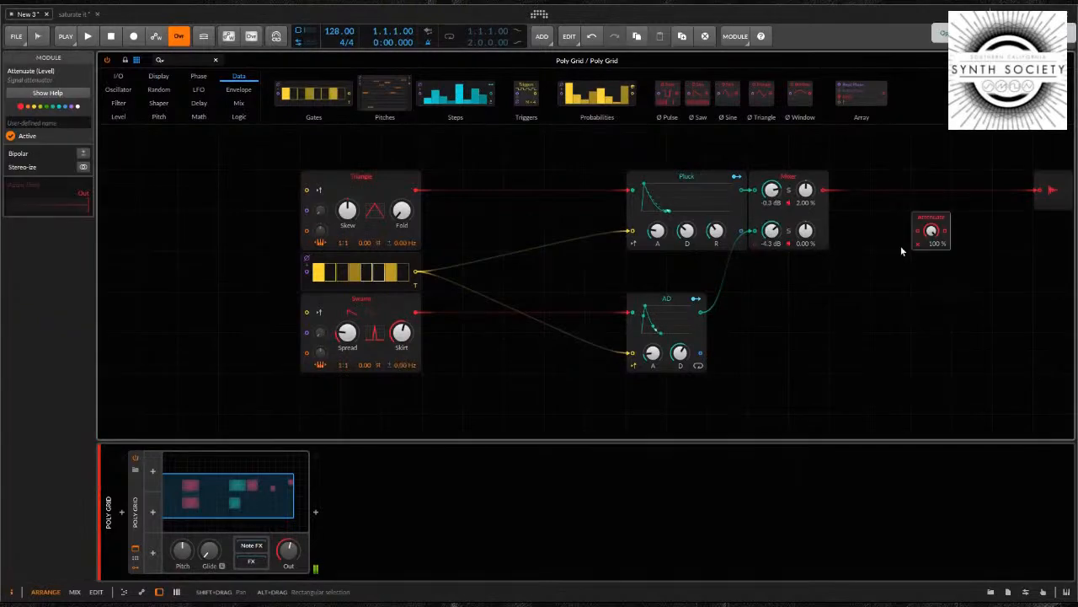
left_click_drag(933, 221, 923, 177)
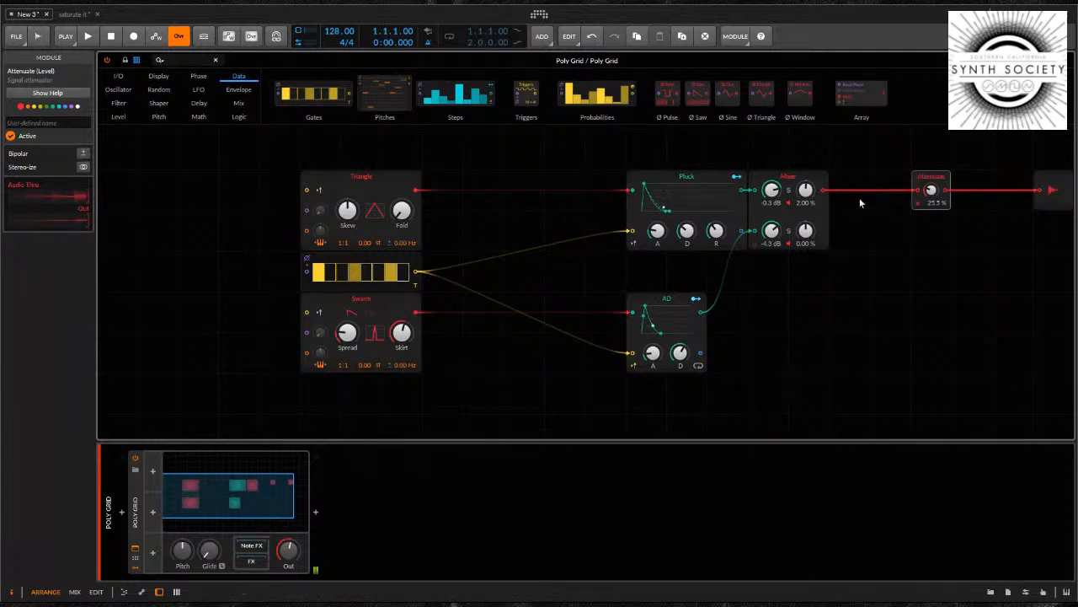
Move Pluck and AD together closer to the oscillators, and bring the Mixer closer to Pluck
left_click_drag(638, 152, 680, 375)
left_click_drag(702, 177, 636, 183)
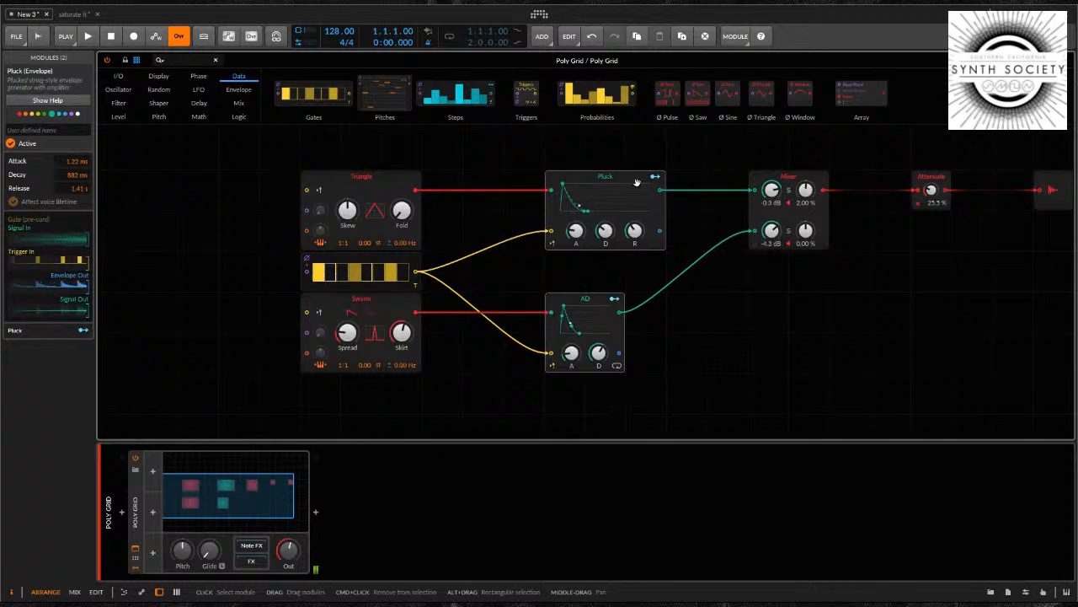
left_click_drag(801, 174, 760, 175)
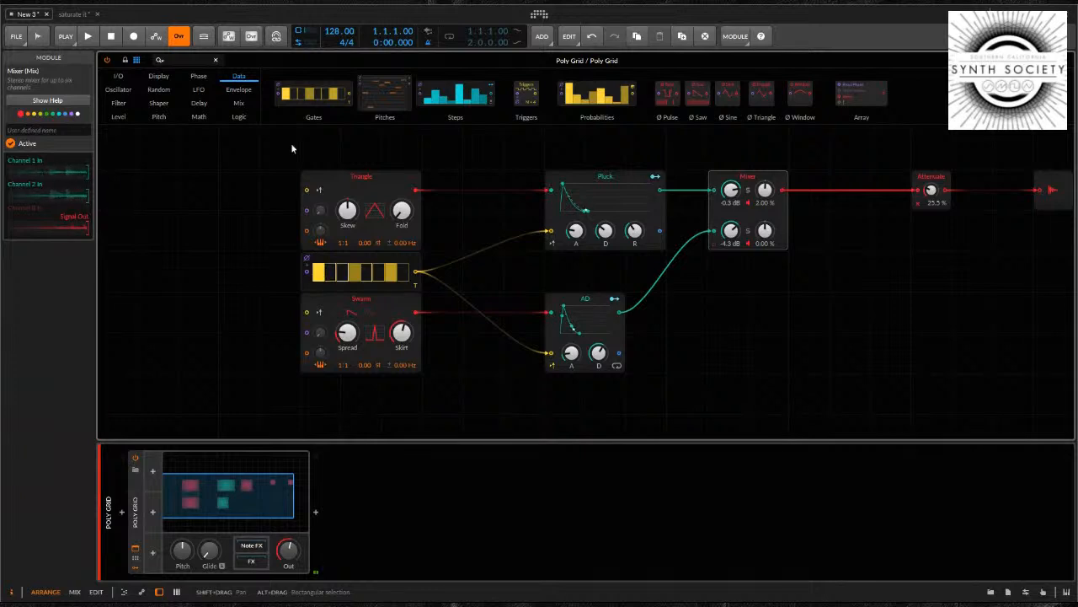
Add an Oscilloscope below the gap between Mixer and Attenuate and widen its display
left_click(158, 77)
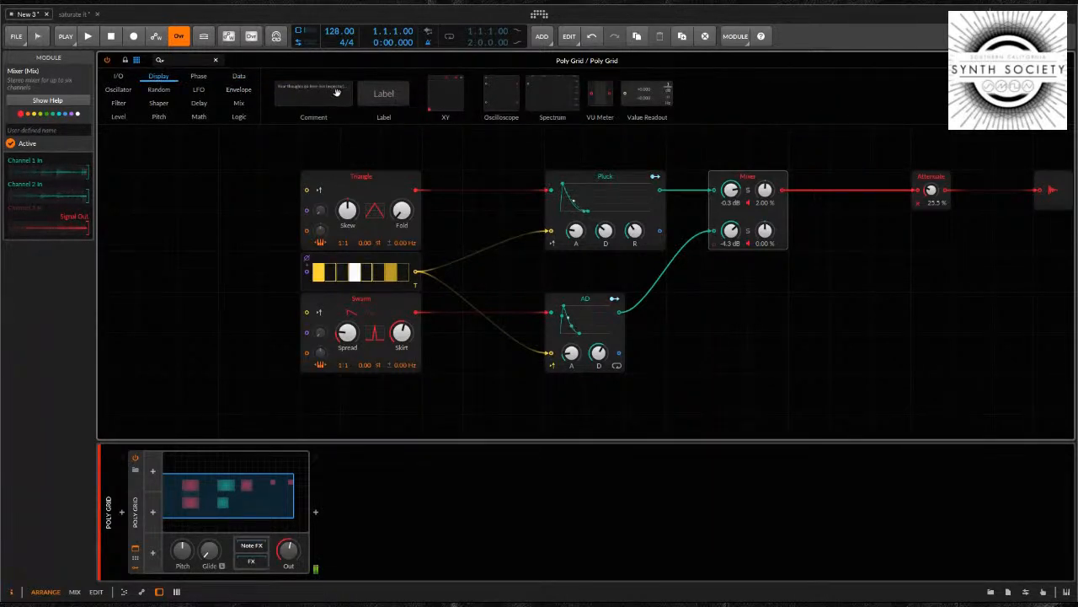
left_click_drag(503, 96, 869, 296)
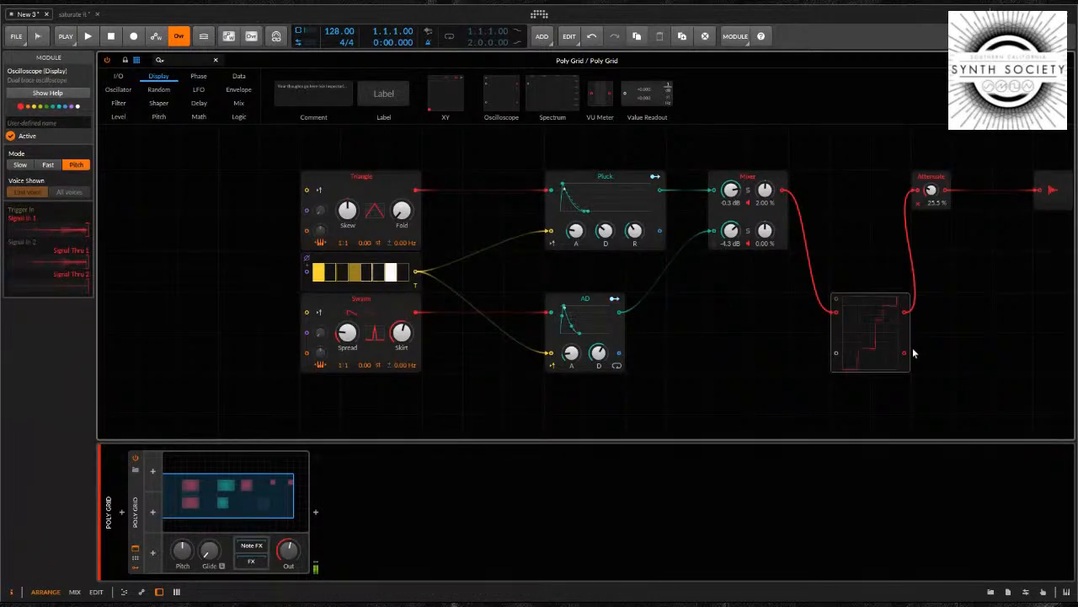
left_click_drag(914, 354, 1031, 354)
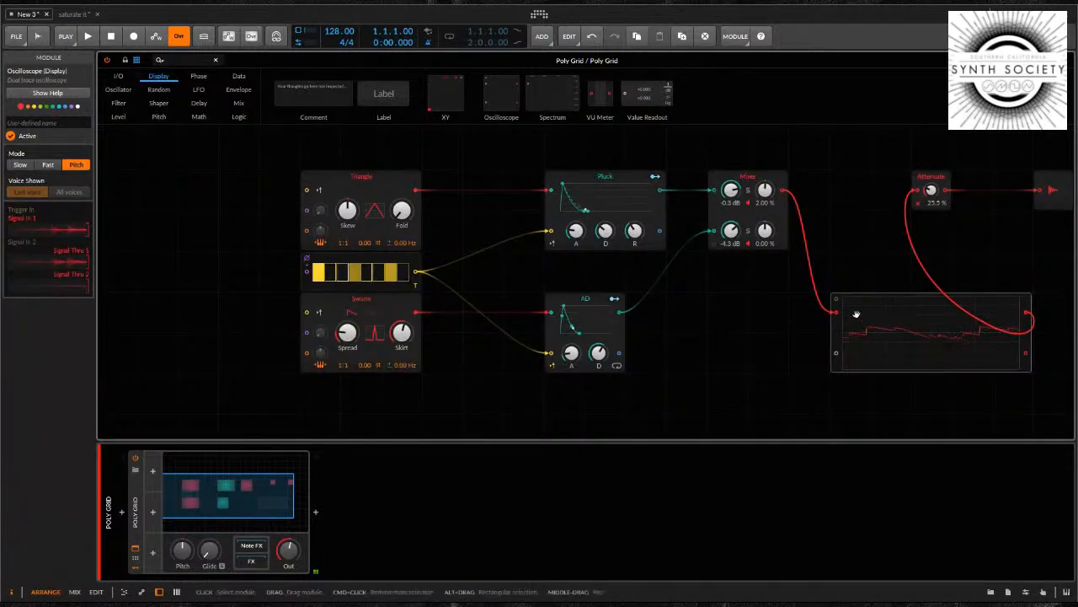
Patch Mixer directly into Attenuate, and feed the Oscilloscope's first signal input from Pluck and its second from AD
mouse_move(835, 314)
left_mouse_down()
mouse_move(814, 315)
mouse_move(813, 299)
left_mouse_up()
left_click_drag(782, 195, 917, 190)
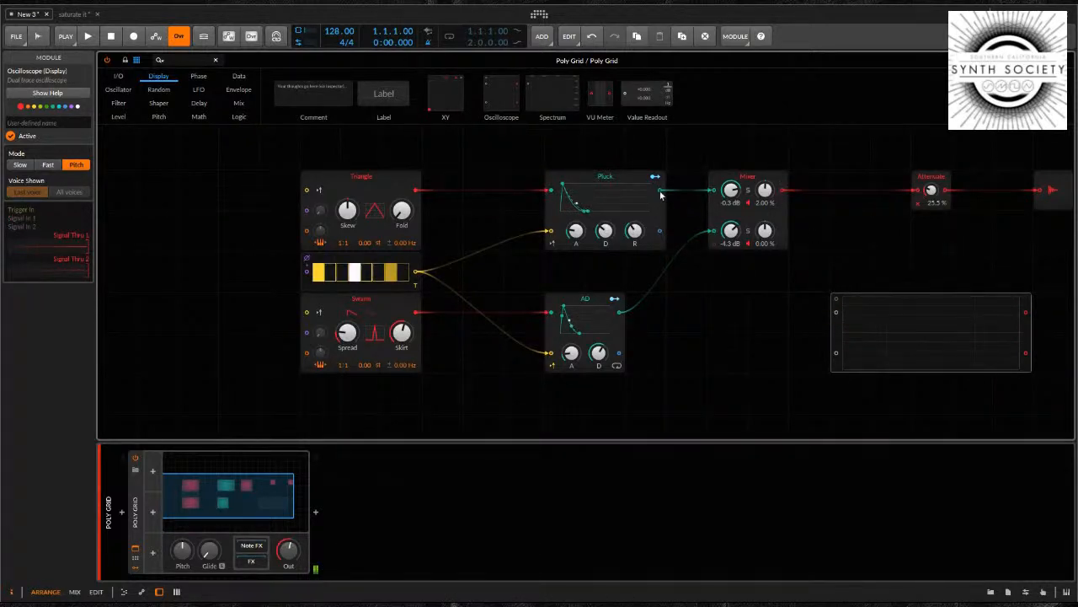
mouse_move(661, 191)
left_mouse_down()
mouse_move(704, 241)
mouse_move(835, 312)
left_mouse_up()
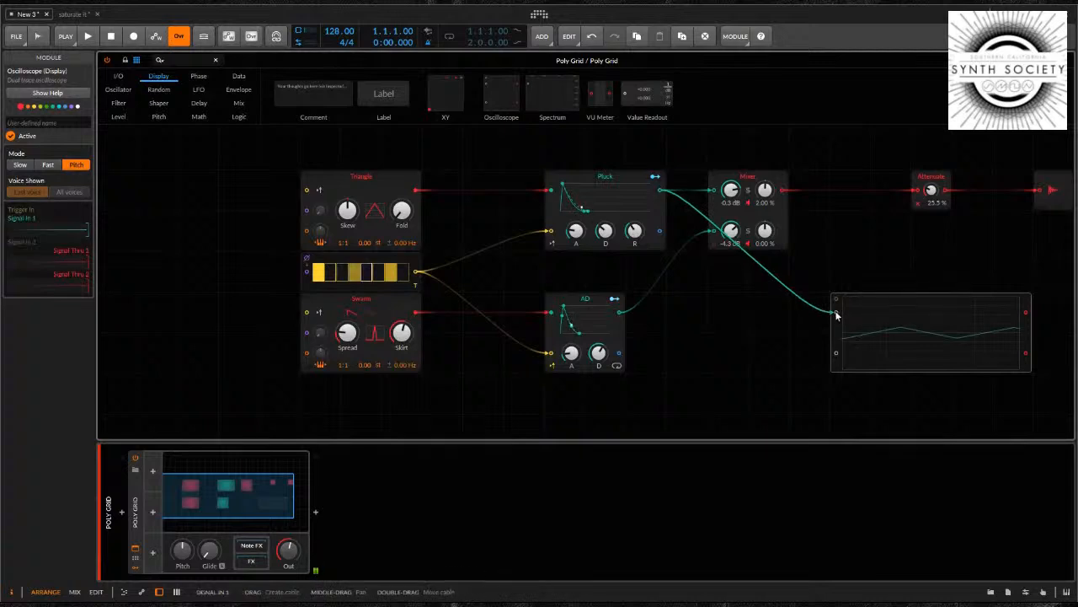
mouse_move(619, 314)
left_mouse_down()
mouse_move(822, 363)
mouse_move(835, 353)
left_mouse_up()
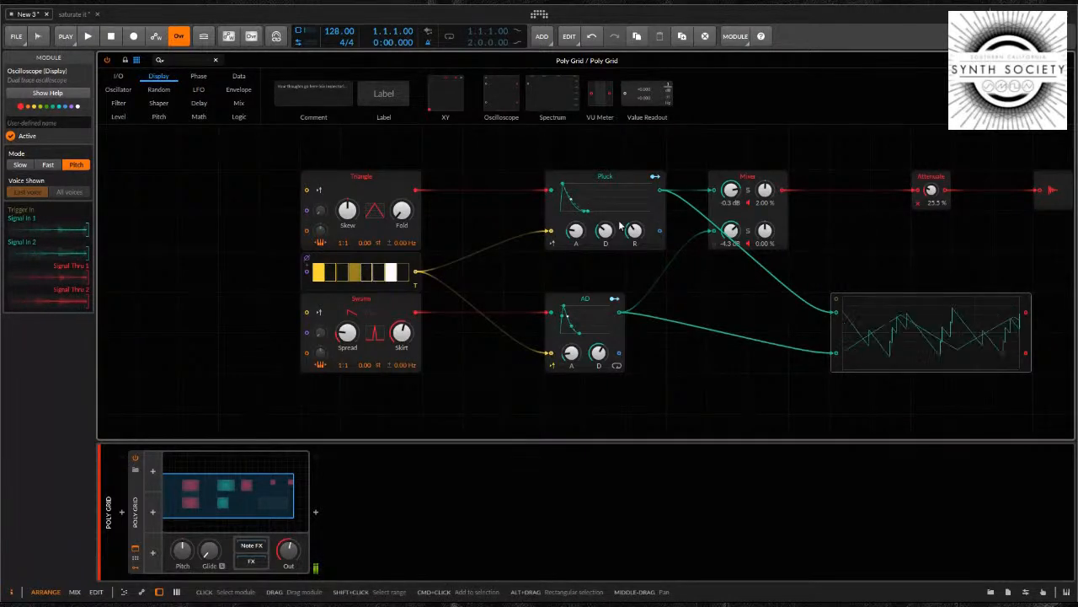
Change the Pluck module's colour to orange to distinguish its signal from AD's
left_click(582, 192)
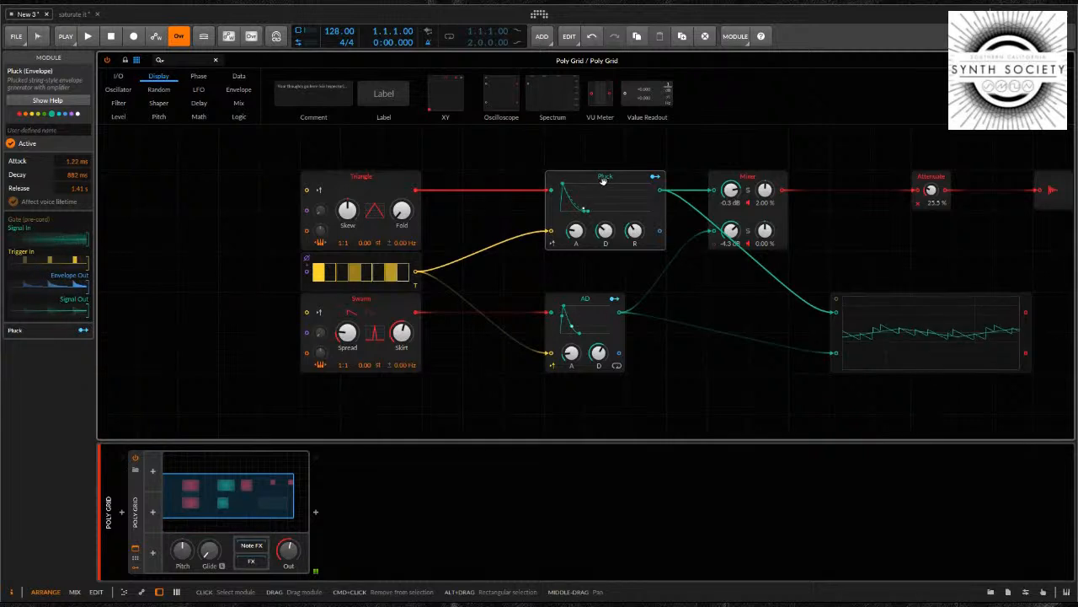
left_click(24, 114)
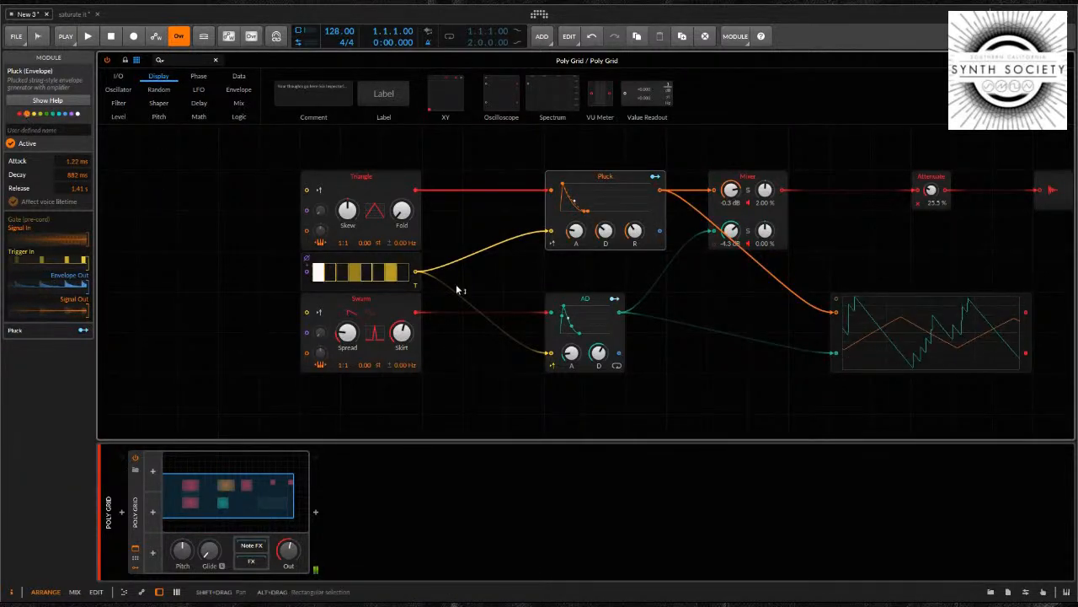
Move the Oscilloscope beneath the Mixer, nearer to the envelopes, and shift the Mixer slightly away from Pluck
left_click(838, 333)
left_click_drag(944, 309, 823, 351)
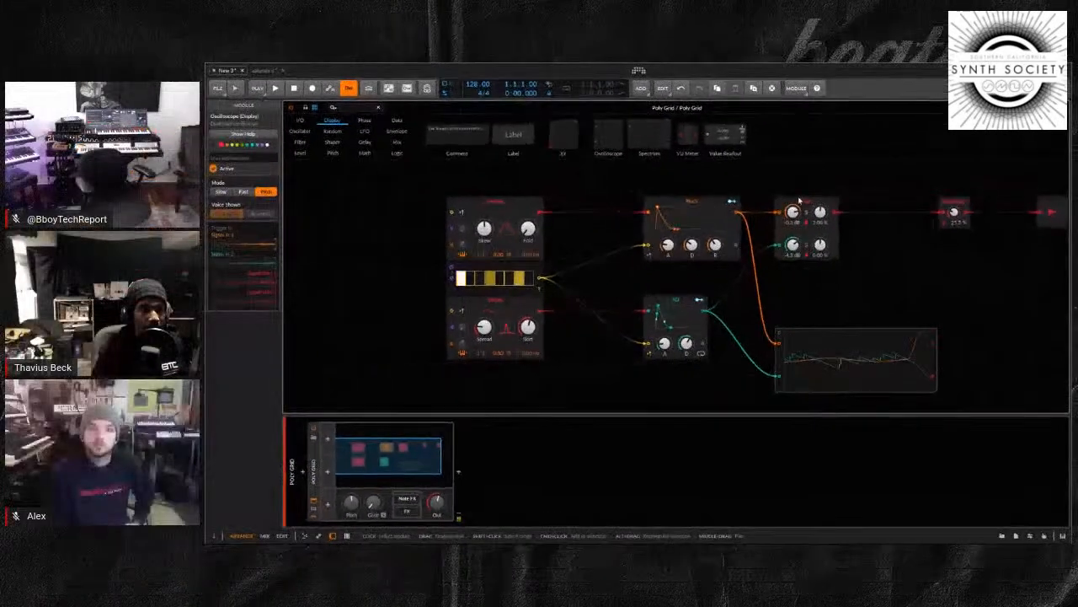
left_click_drag(799, 200, 819, 199)
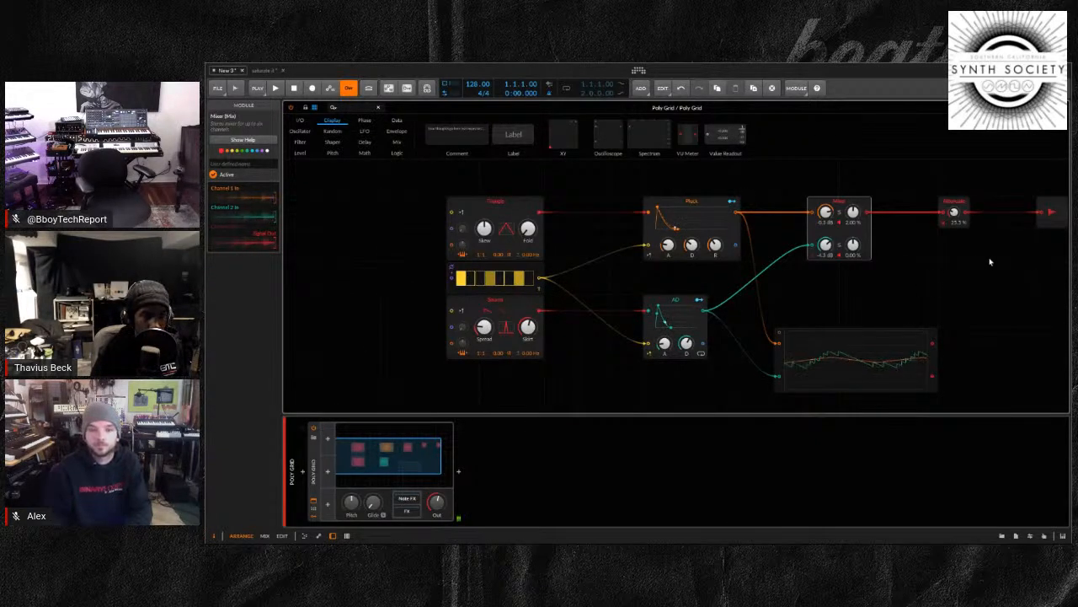
Raise the Attenuate module's level to 75.0 %
left_click_drag(956, 213, 957, 216)
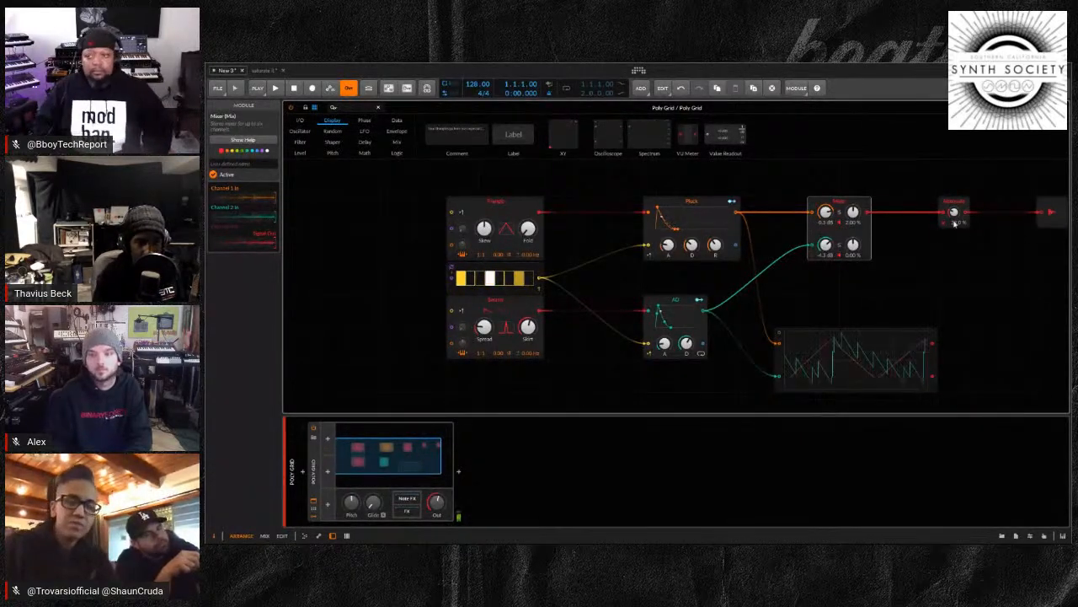
left_click_drag(955, 215, 955, 218)
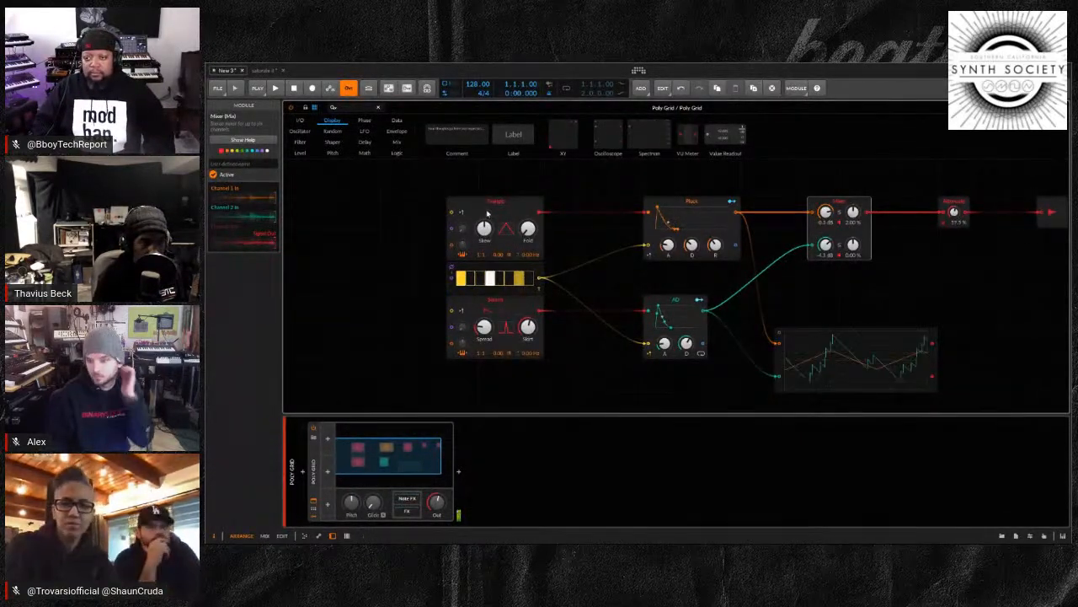
left_click_drag(955, 214, 954, 210)
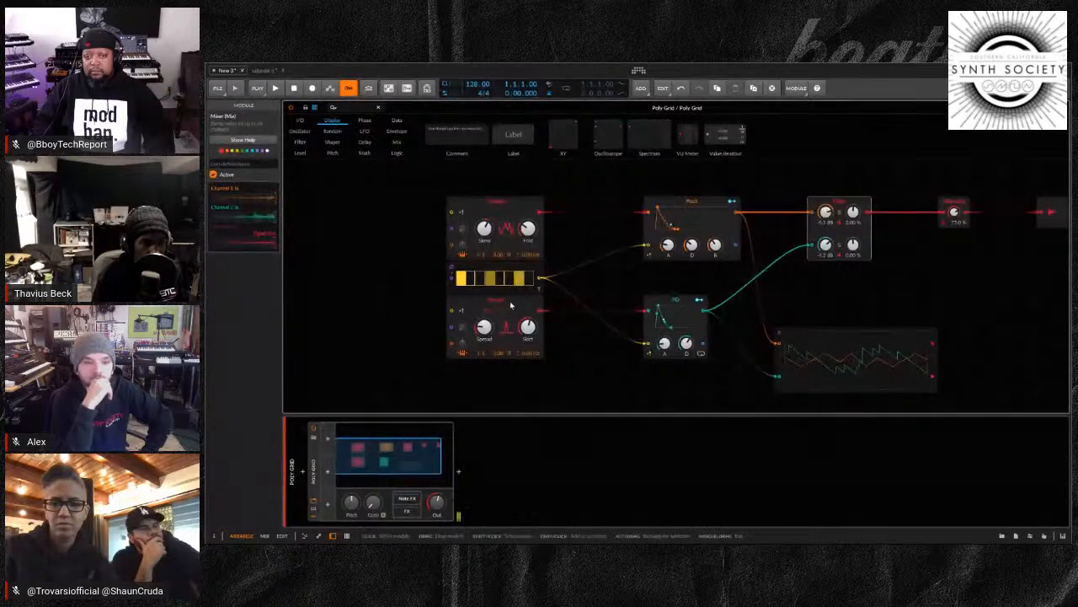
Sweep Swarm's Spread and Skirt, leaving Skirt at its minimum, and readjust the Attenuate level
mouse_move(524, 336)
left_mouse_down()
mouse_move(484, 327)
mouse_move(529, 329)
left_mouse_up()
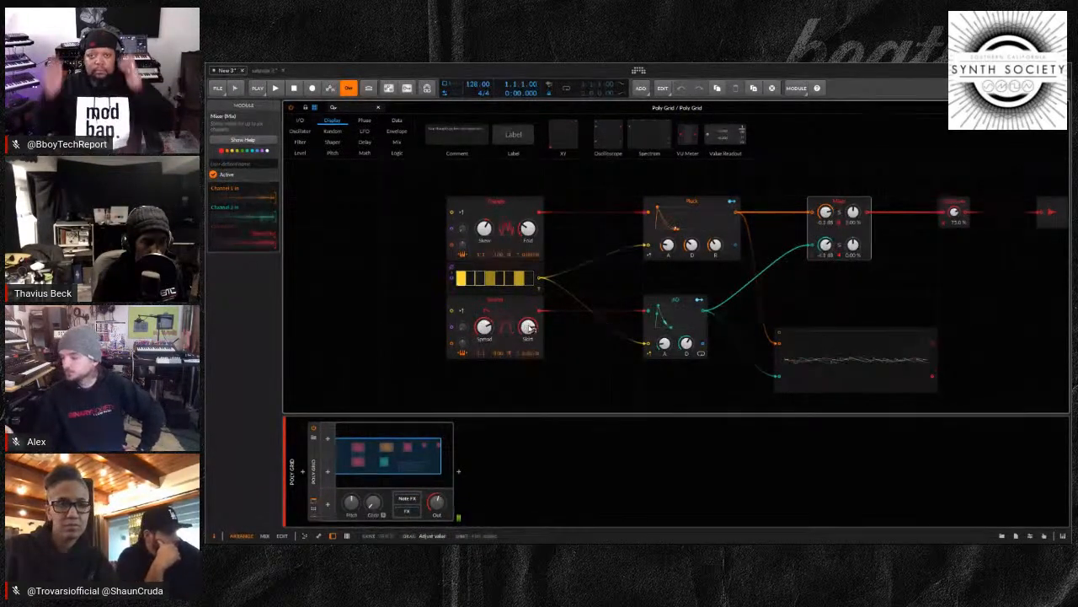
left_click_drag(485, 326, 486, 329)
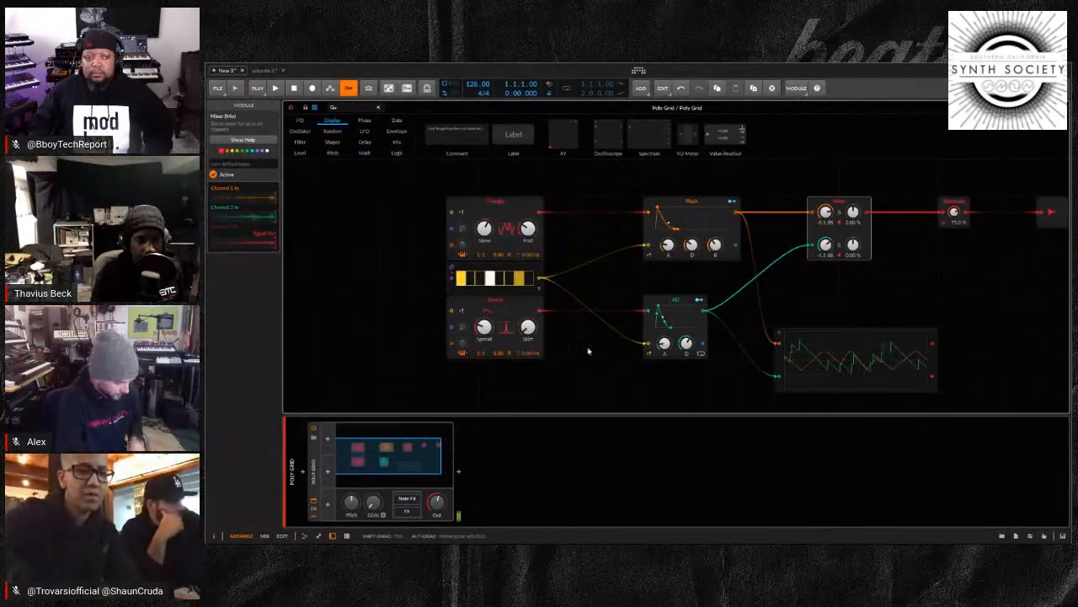
left_click_drag(953, 214, 953, 232)
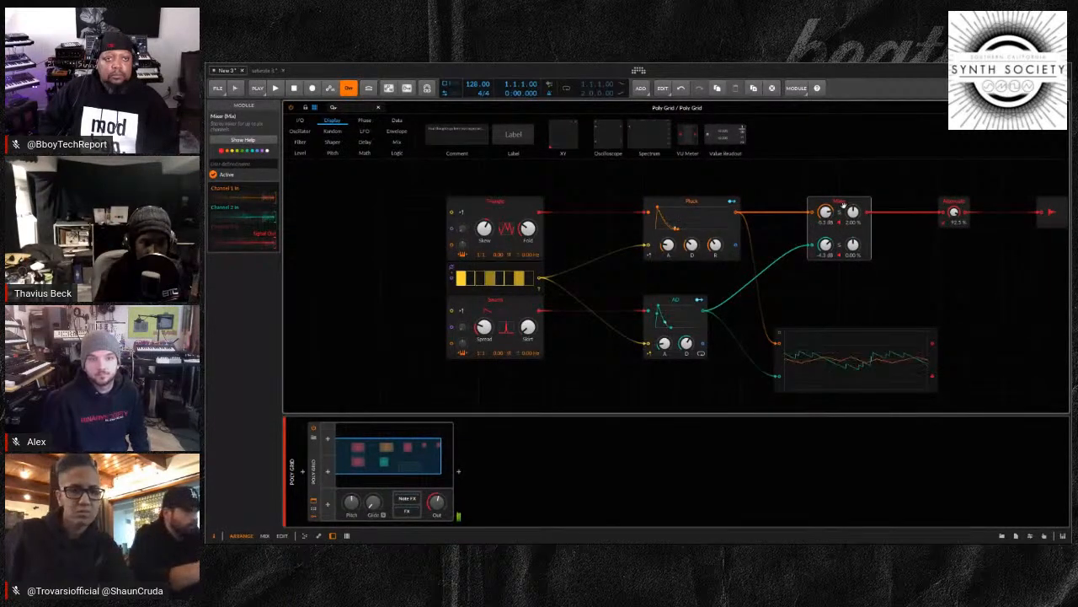
Solo the Mixer's first channel and raise Triangle's Skew and Fold
left_click_drag(526, 228, 526, 219)
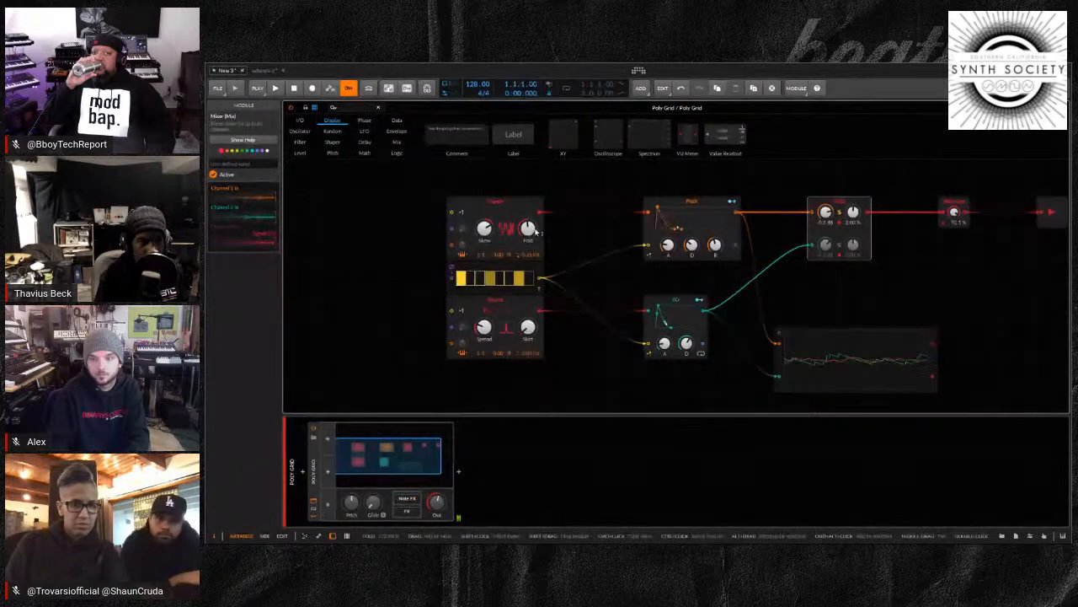
Add an LFO module ahead of Triangle, level with it, and select the Triangle oscillator
left_click(365, 133)
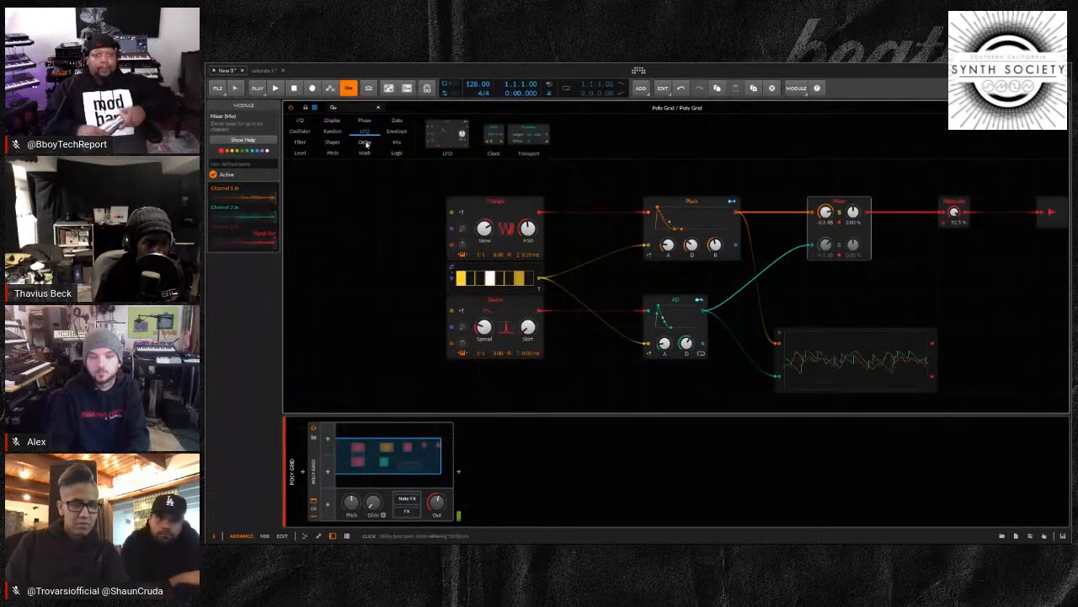
left_click_drag(451, 126, 358, 207)
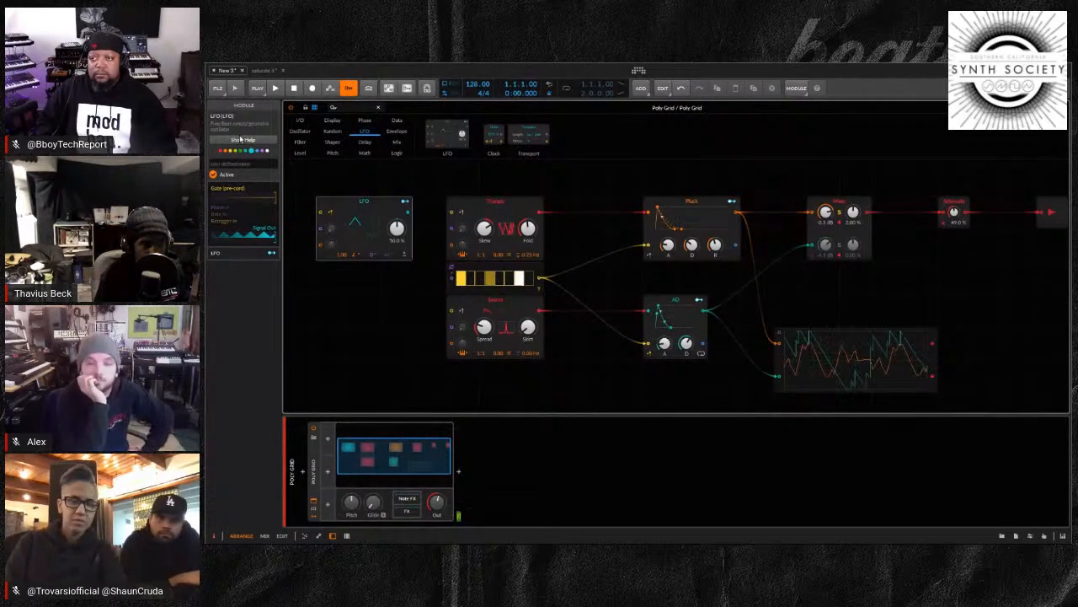
left_click(497, 204)
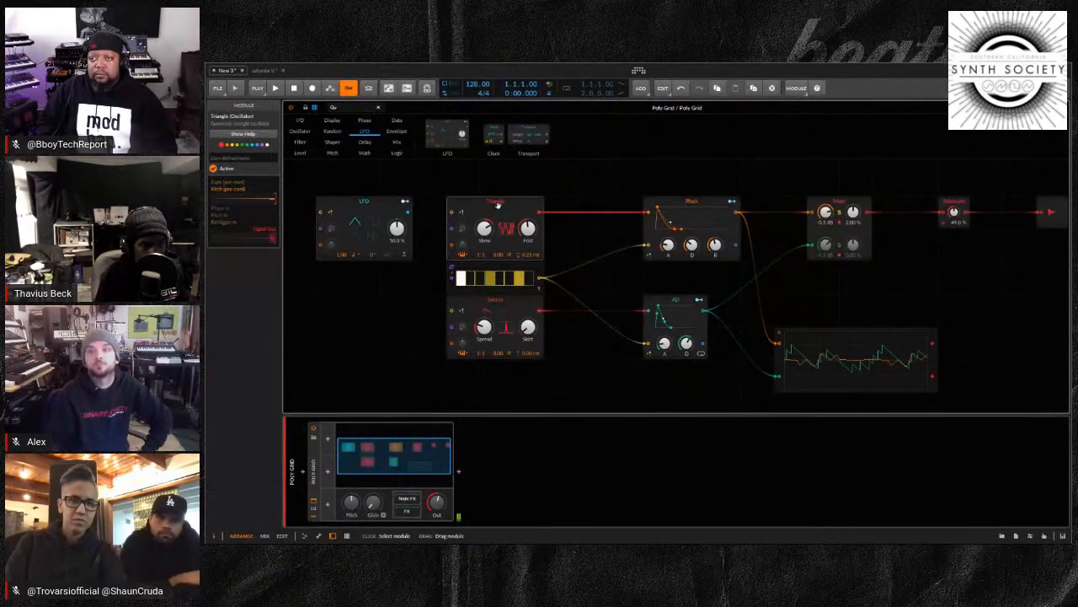
Route the LFO's wireless modulator output to Triangle's Skew by about -0.355 and to its Fold by about -10
left_click(359, 200)
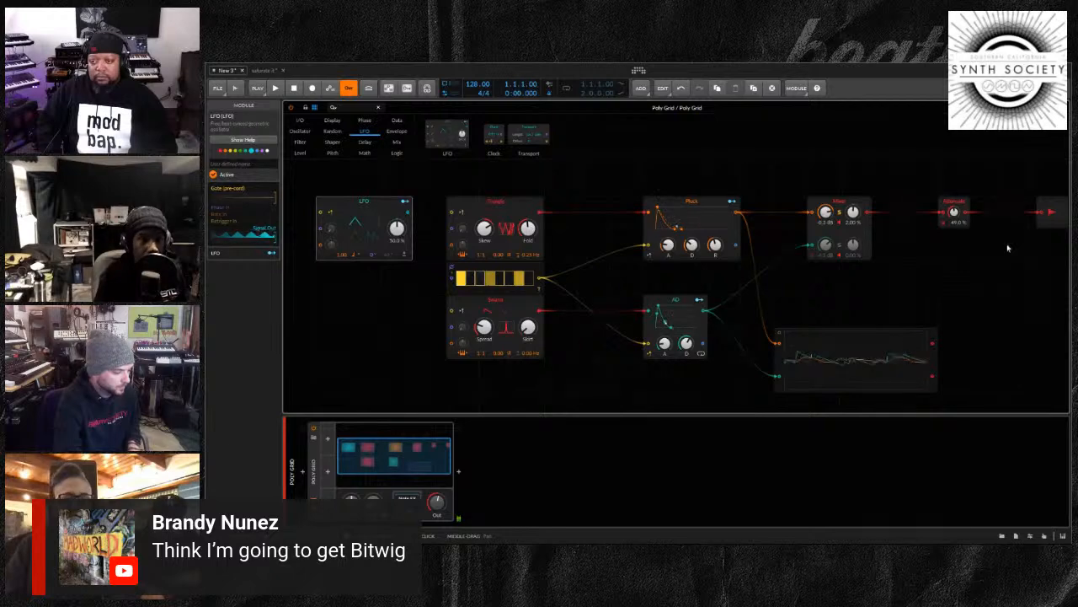
left_click_drag(954, 212, 954, 237)
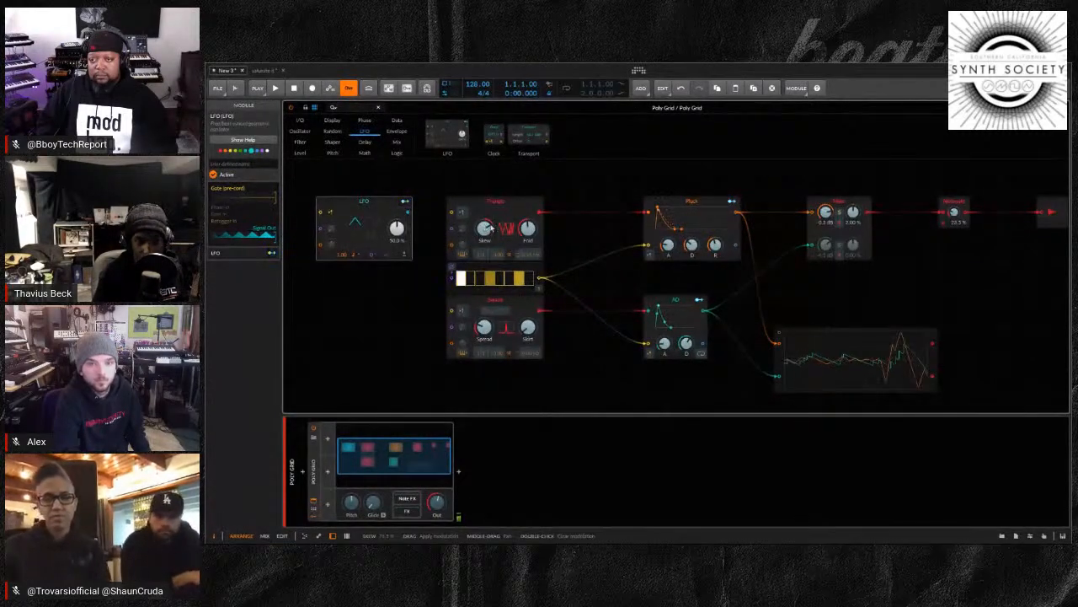
left_click_drag(486, 229, 486, 227)
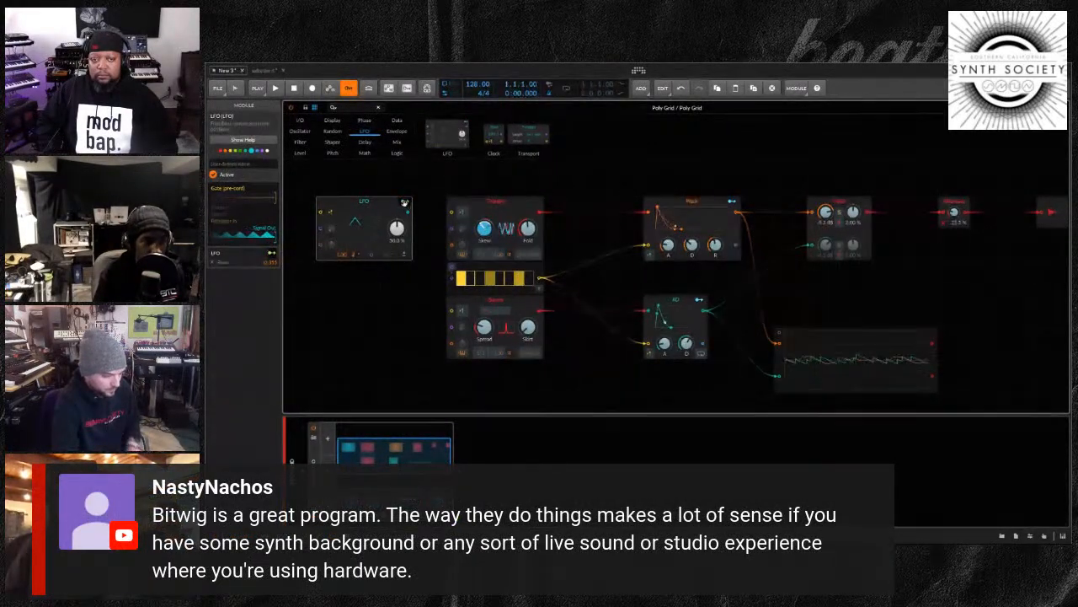
left_click(405, 201)
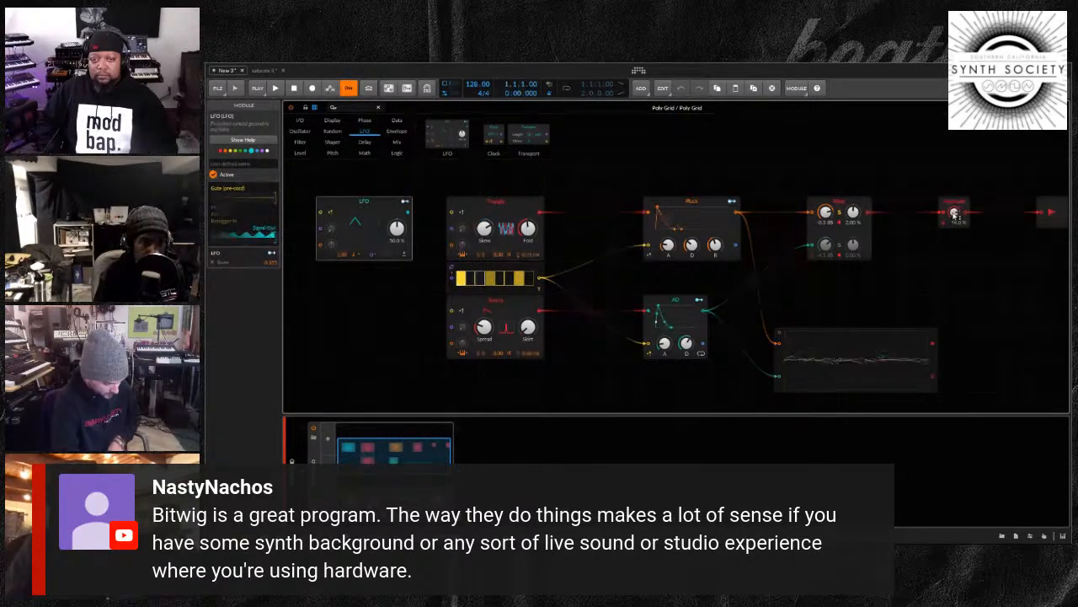
left_click(404, 203)
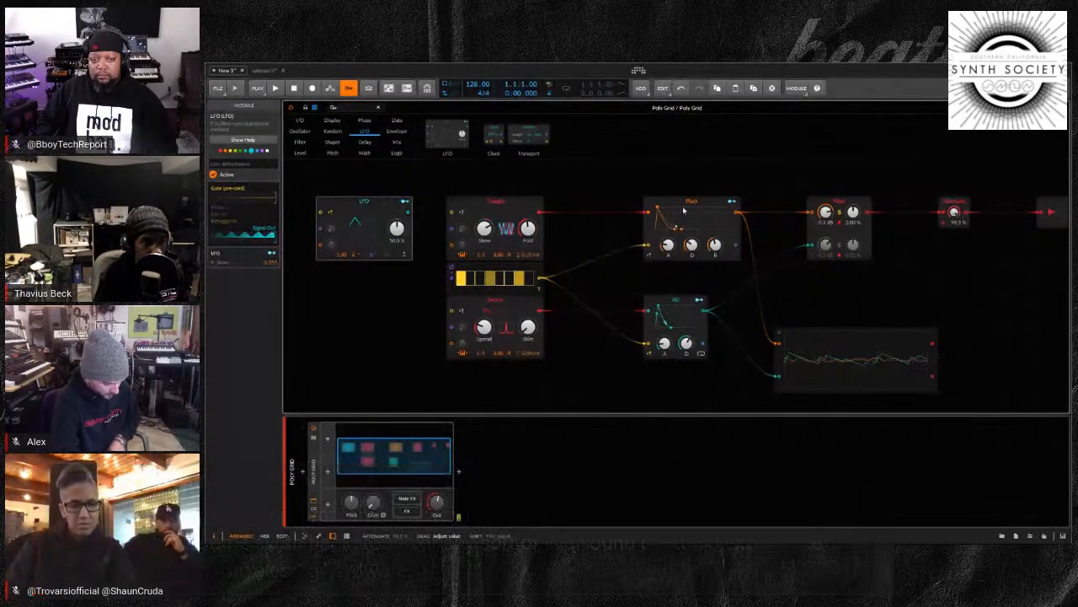
left_click(526, 227)
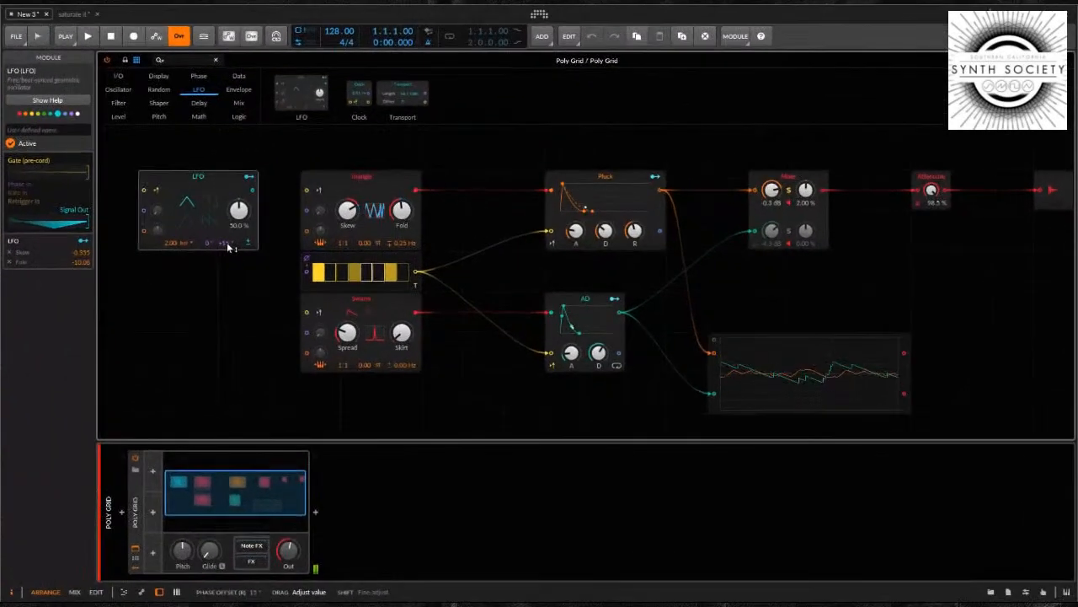
Set the LFO's right-channel phase offset to +33° and lower the Attenuate level to 18.5 %
left_click_drag(227, 247, 228, 240)
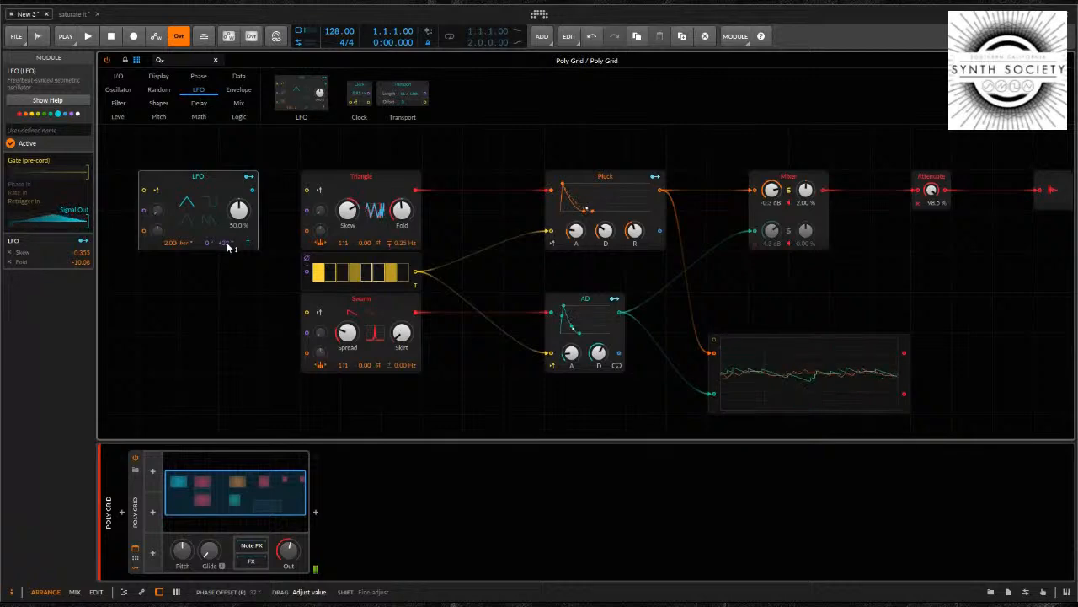
left_click_drag(347, 208, 347, 212)
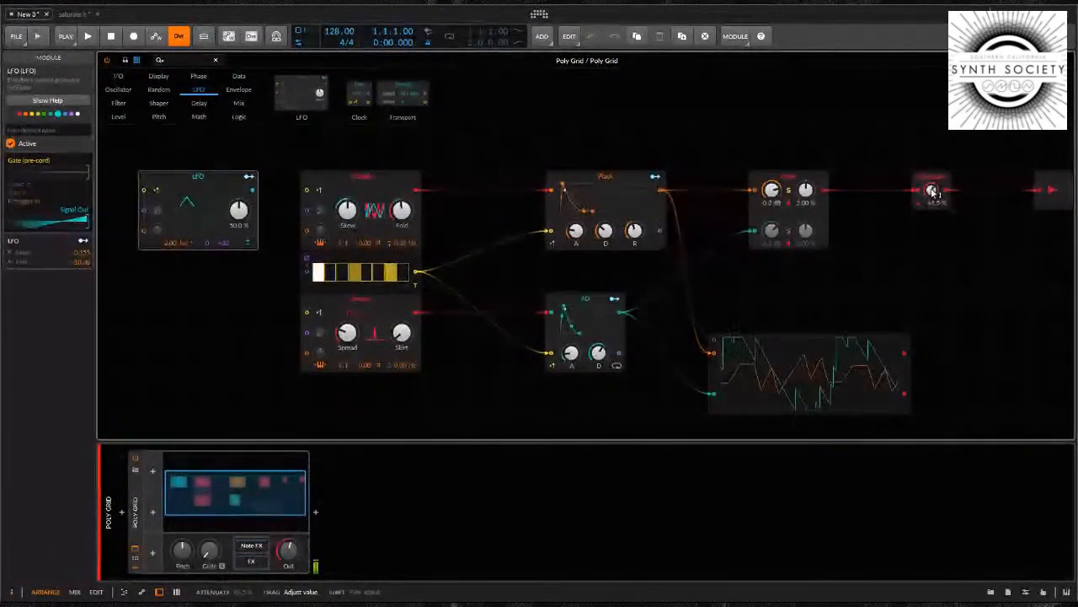
left_click_drag(931, 189, 931, 244)
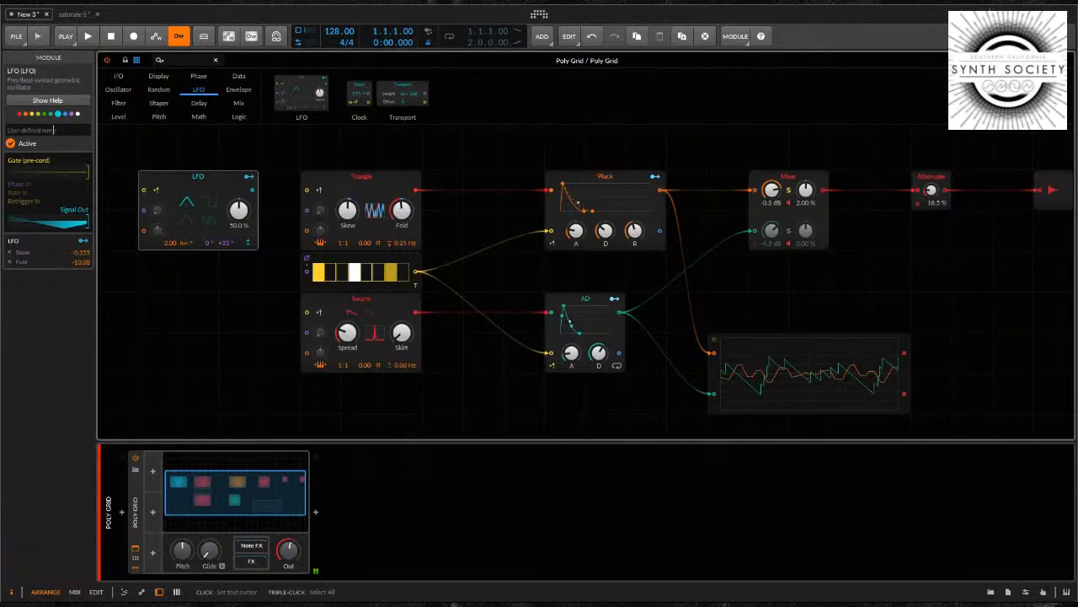
Review the LFO module's built-in help page and close it
key("i")
key("i")
key("i")
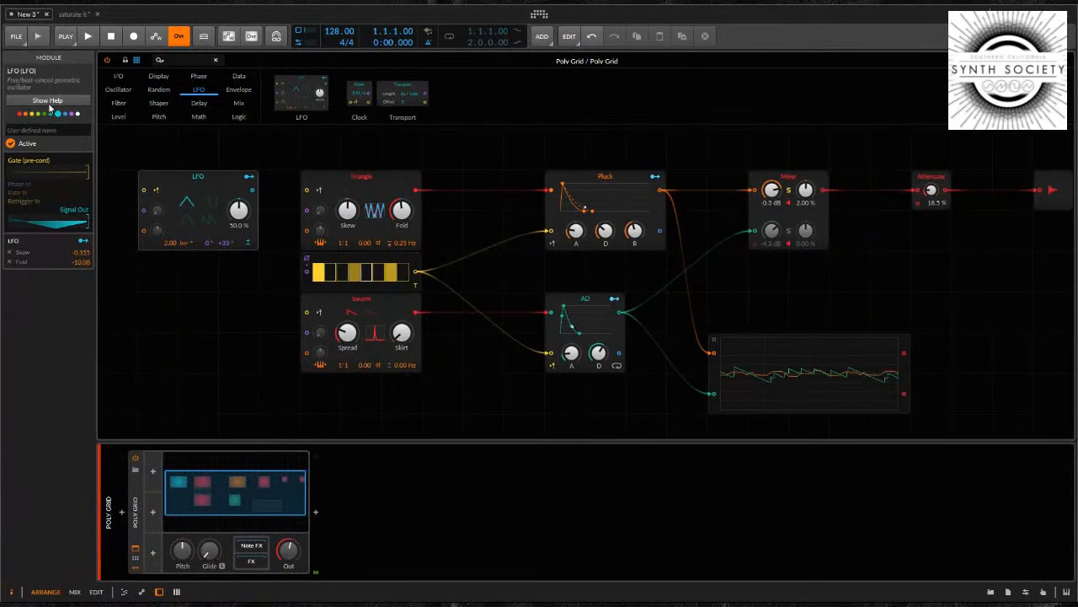
left_click(174, 179)
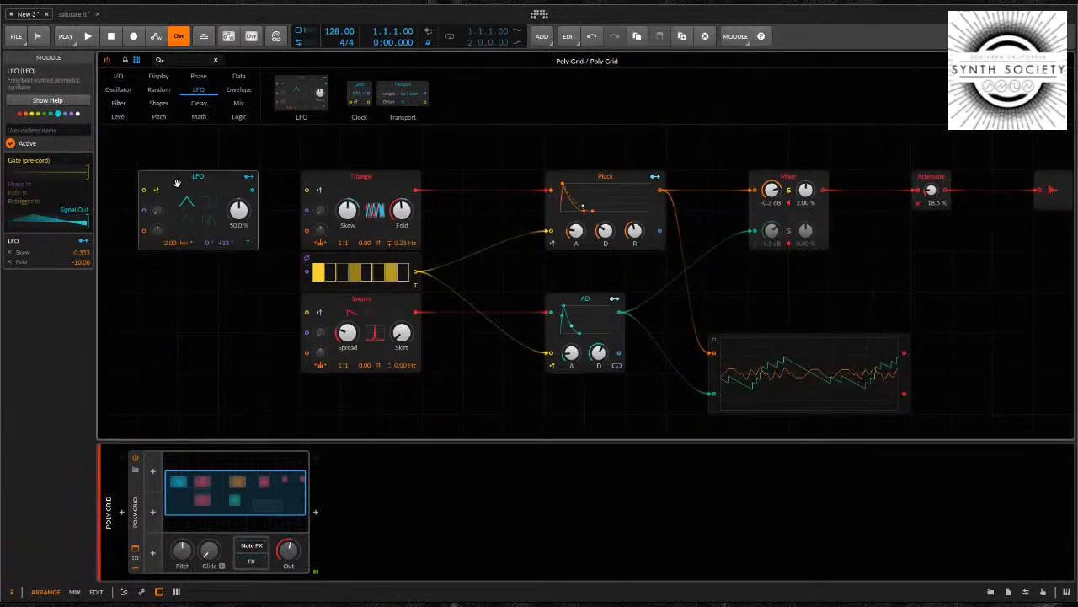
left_click(48, 100)
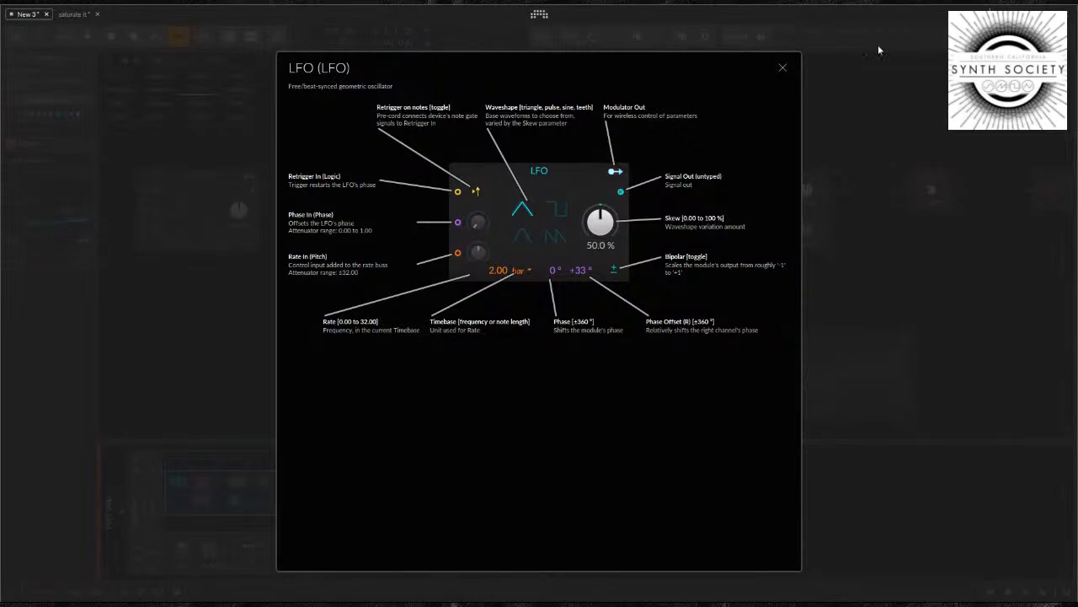
left_click(783, 68)
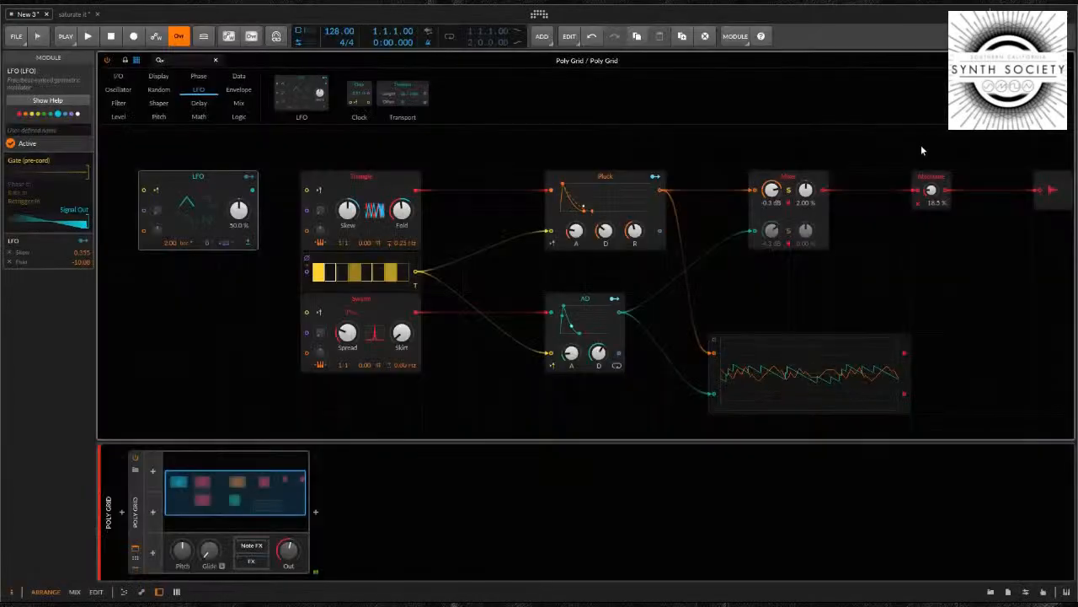
Raise the Attenuate level to 81.5 % and examine the Triangle oscillator's help page with its interactive Fold control
left_click_drag(931, 192, 931, 193)
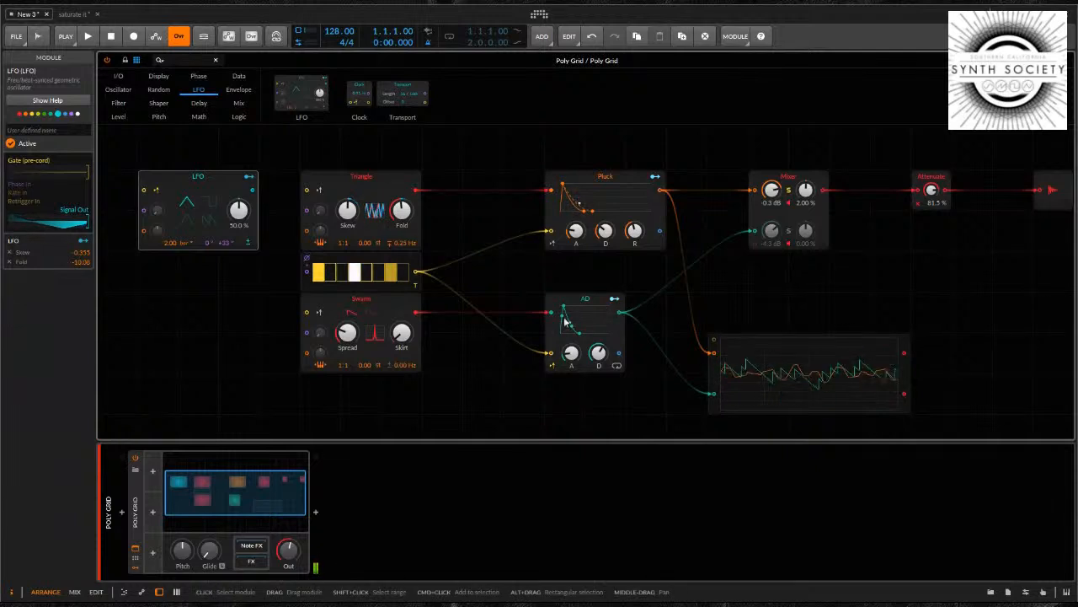
left_click(388, 306)
left_click(349, 197)
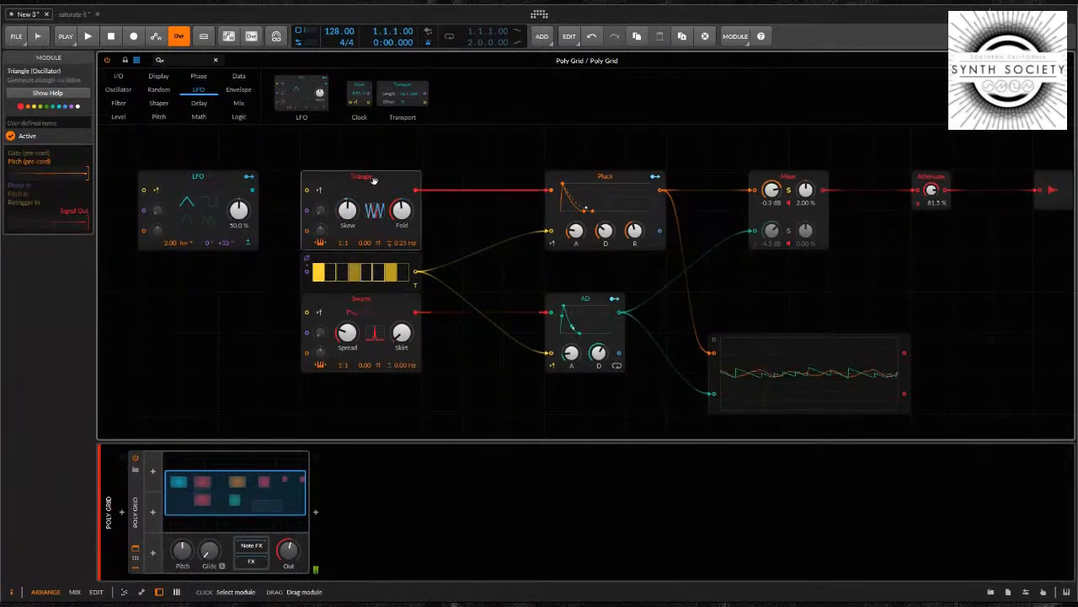
left_click(76, 94)
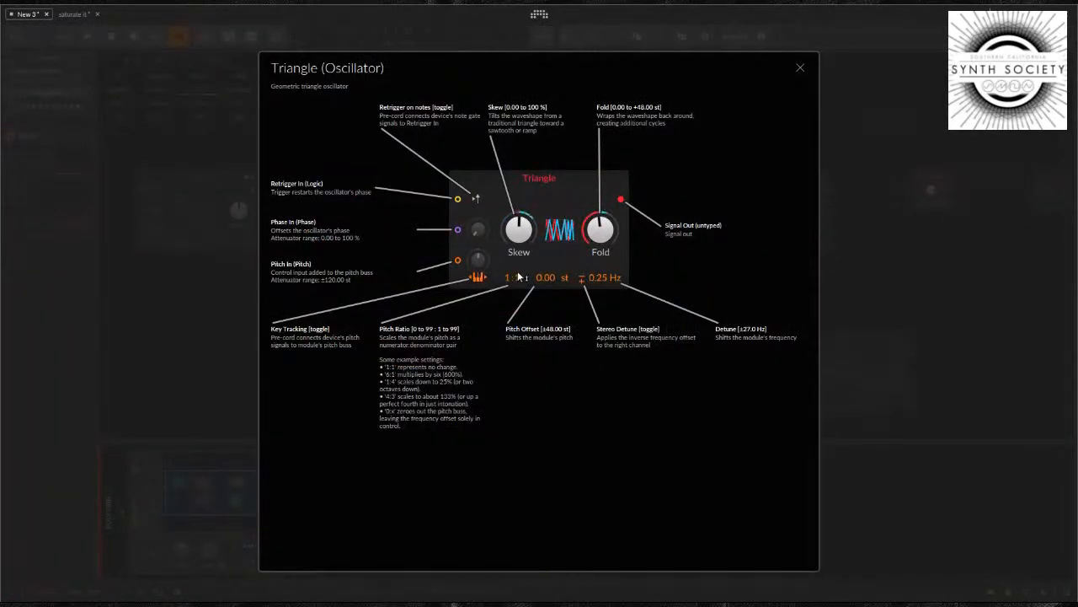
left_click_drag(600, 230, 599, 231)
left_click(798, 67)
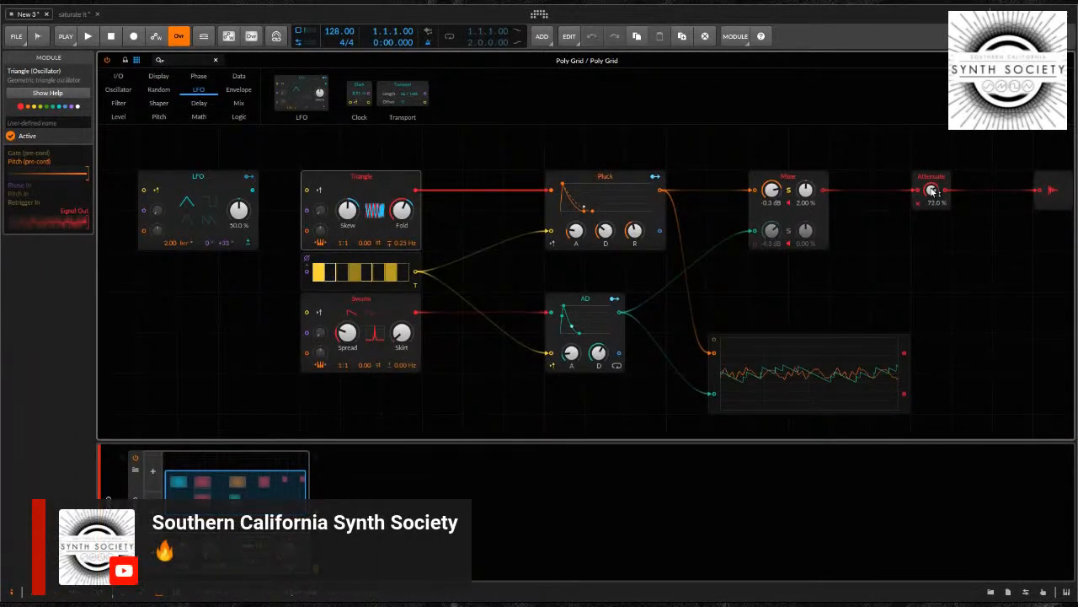
Lower the Attenuate module's level to 22.5 %
left_click_drag(932, 189, 932, 190)
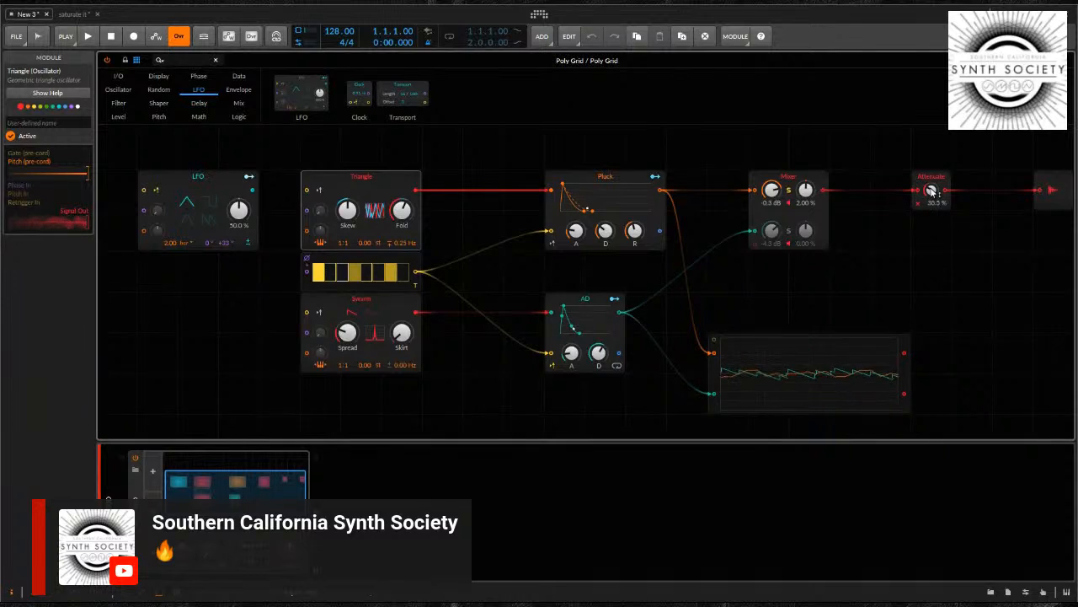
left_click_drag(932, 190, 933, 190)
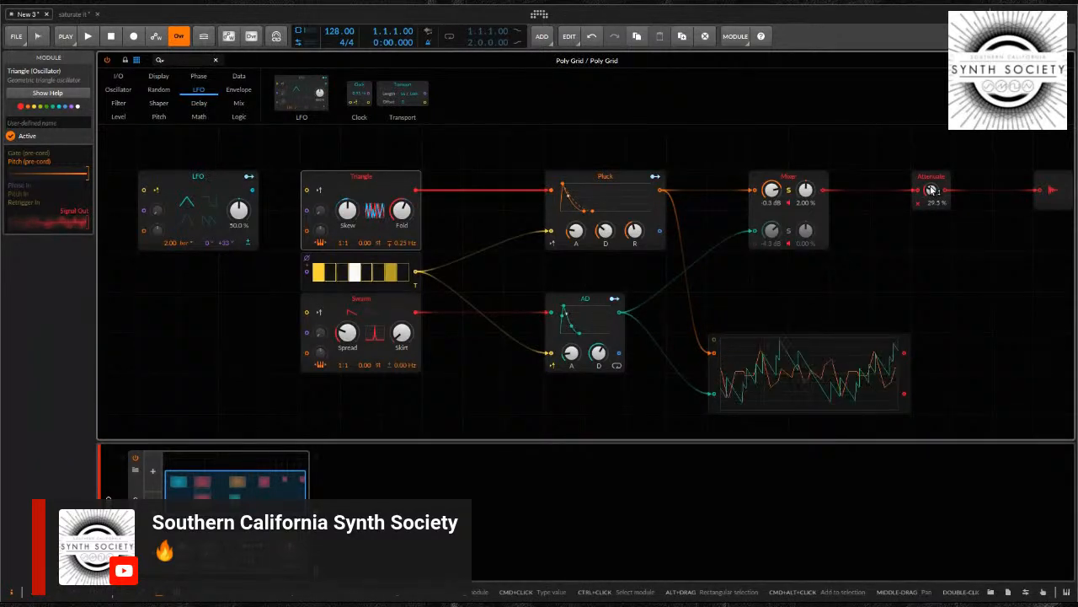
left_click_drag(931, 190, 932, 195)
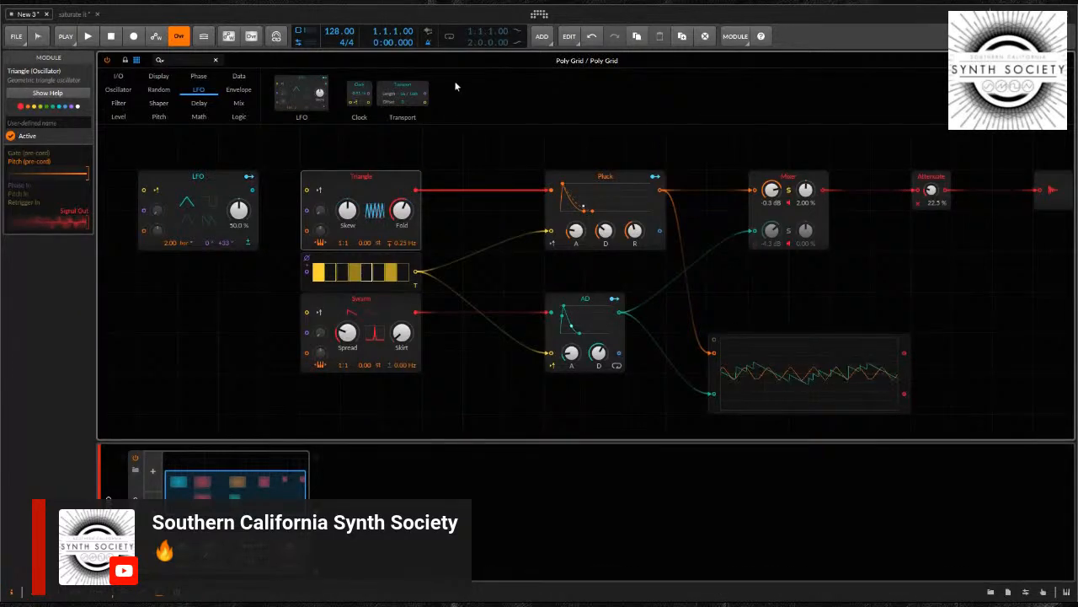
Browse the tutorials and premium courses in the dashboard's online help, and return to the grid
left_click(540, 14)
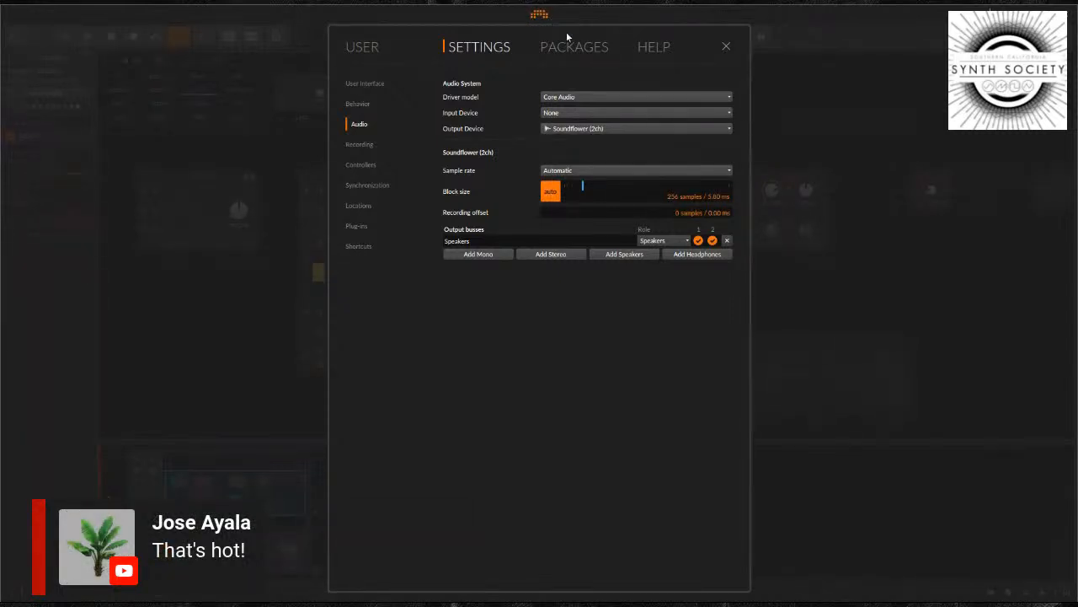
left_click(650, 47)
scroll(644, 167, "up", 5)
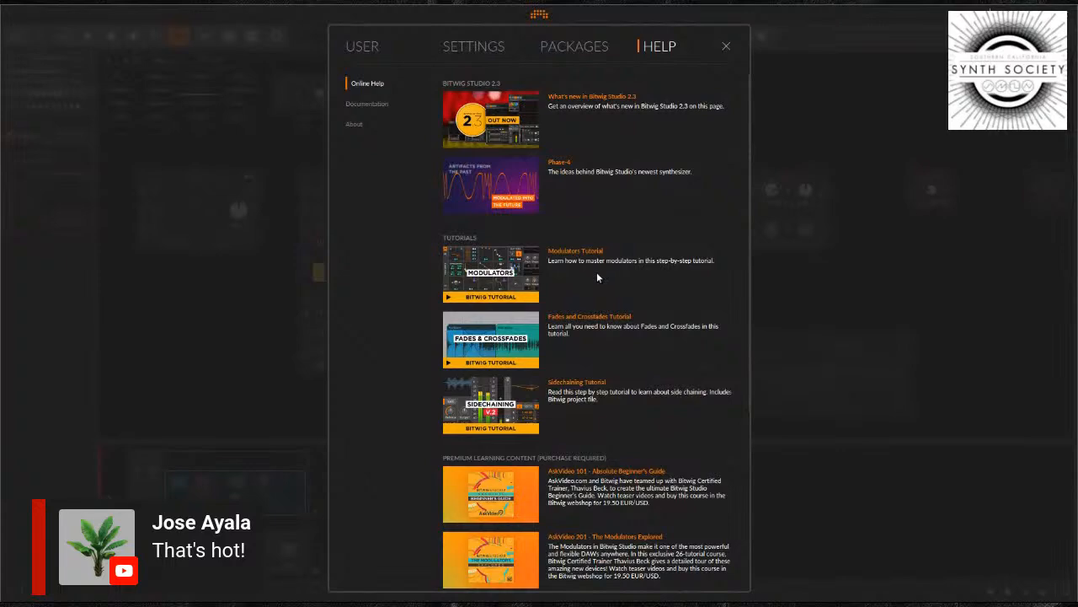
scroll(689, 210, "down", 5)
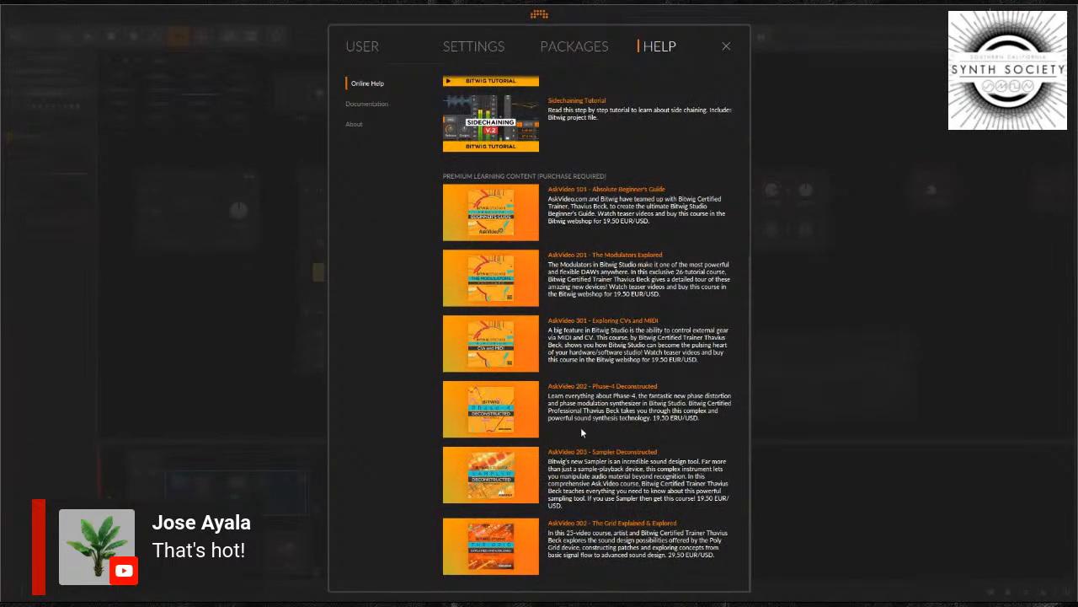
left_click(539, 14)
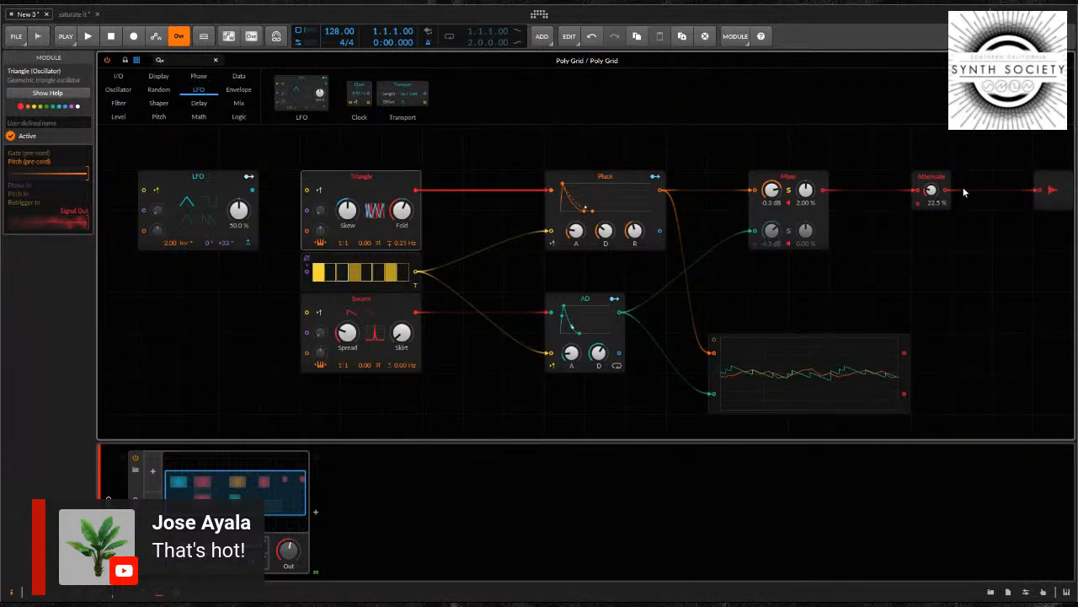
Bring the Attenuate level to 44.0 % and examine the Pluck envelope's help page
left_click_drag(932, 193, 932, 194)
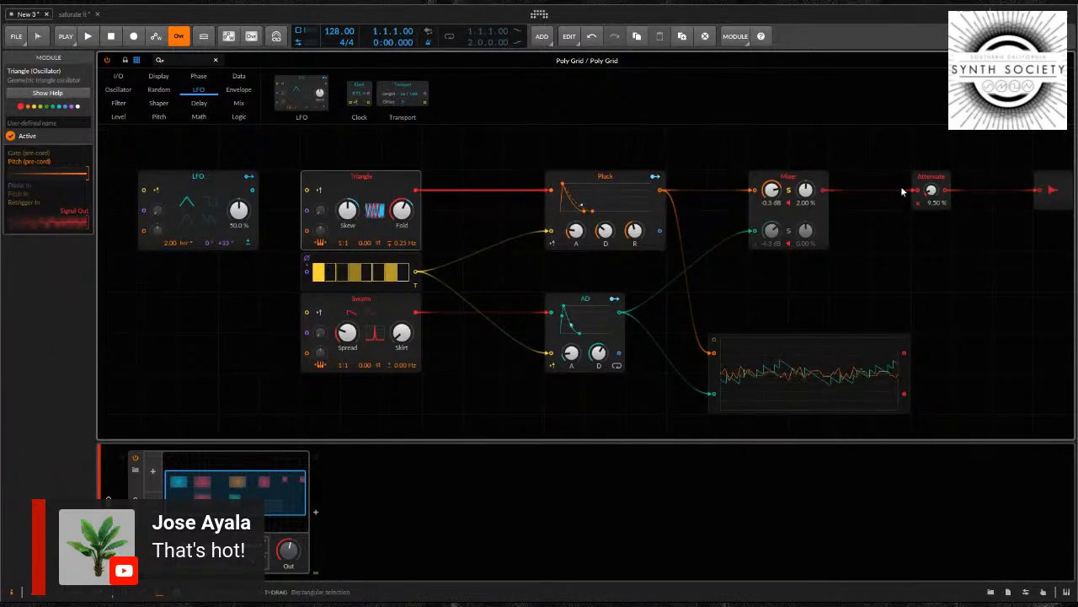
left_click_drag(932, 191, 931, 188)
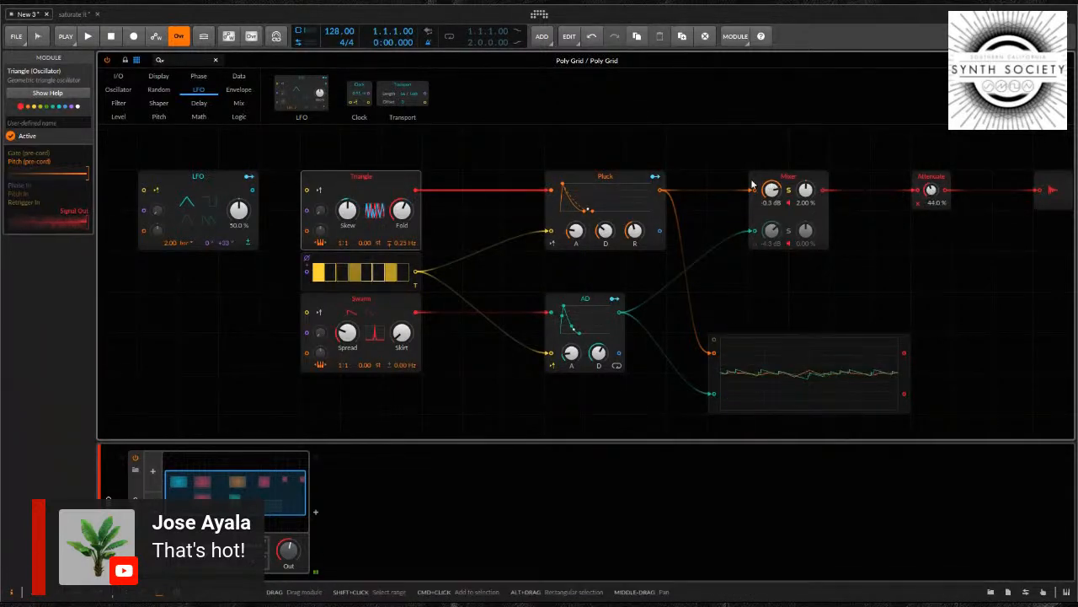
left_click(554, 176)
left_click(76, 98)
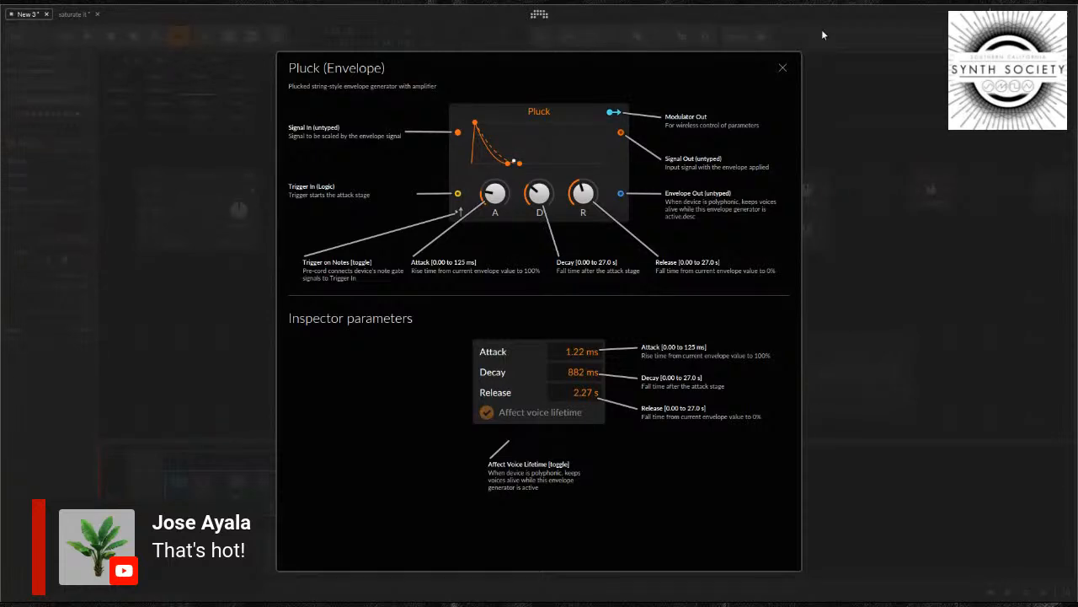
left_click(783, 69)
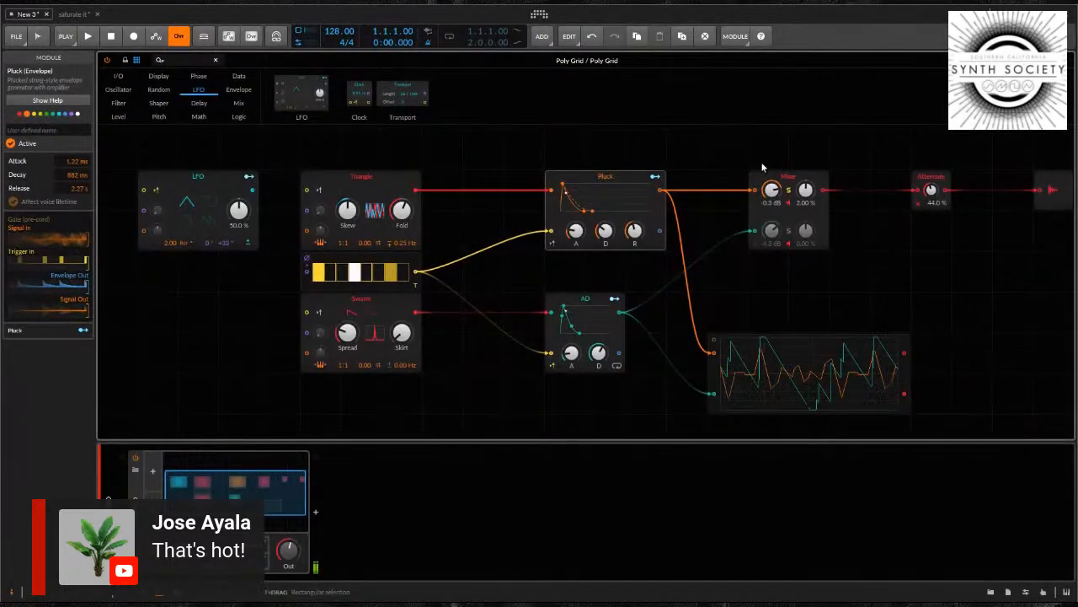
Select the LFO module again and bring the Attenuate level down to 26.5 %
left_click_drag(929, 188, 928, 183)
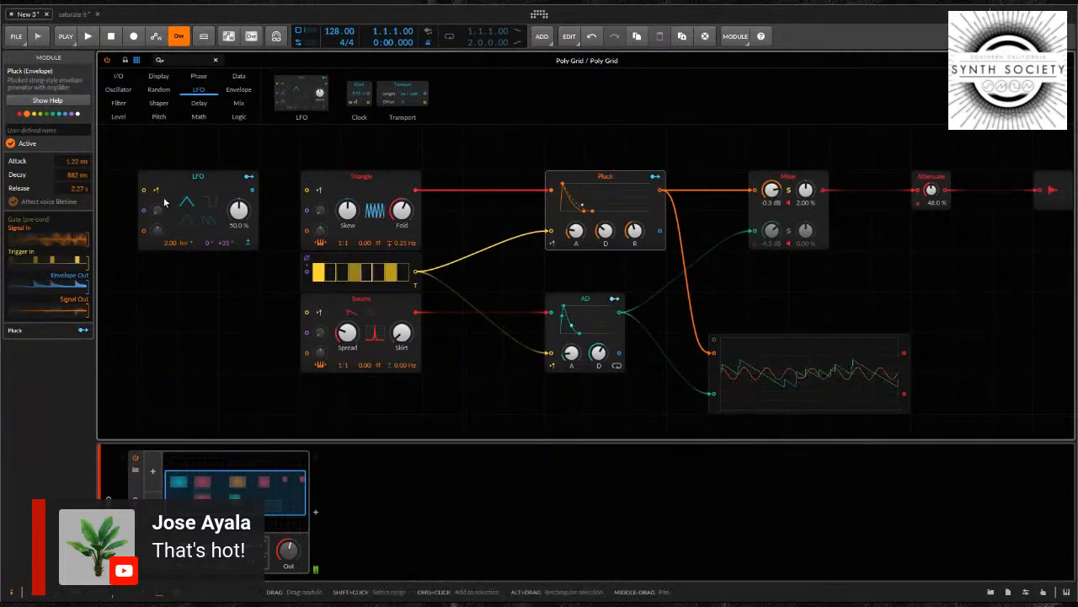
left_click(198, 175)
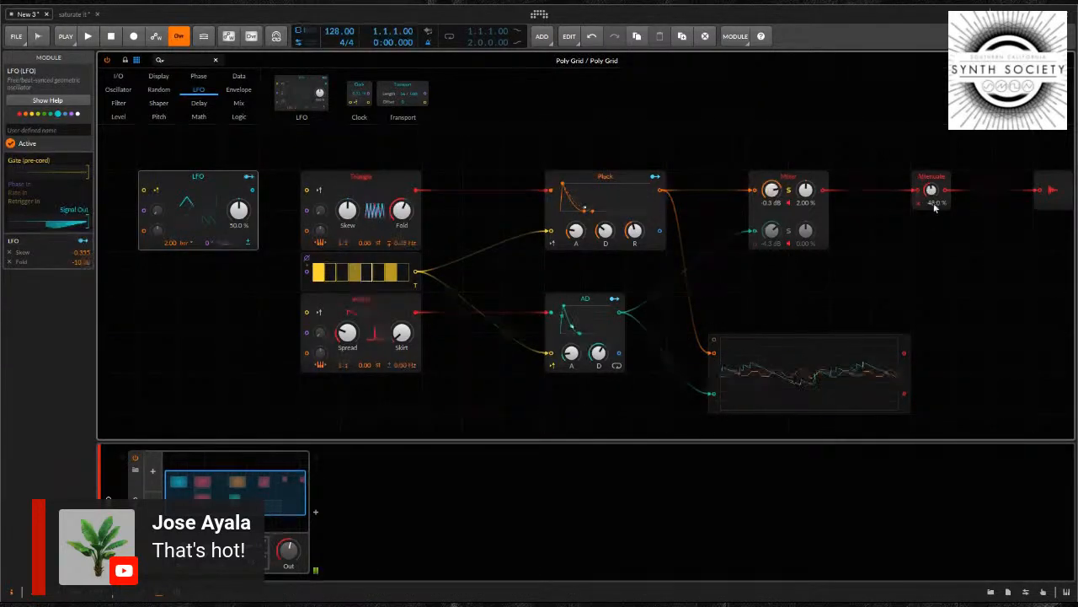
left_click_drag(932, 188, 926, 195)
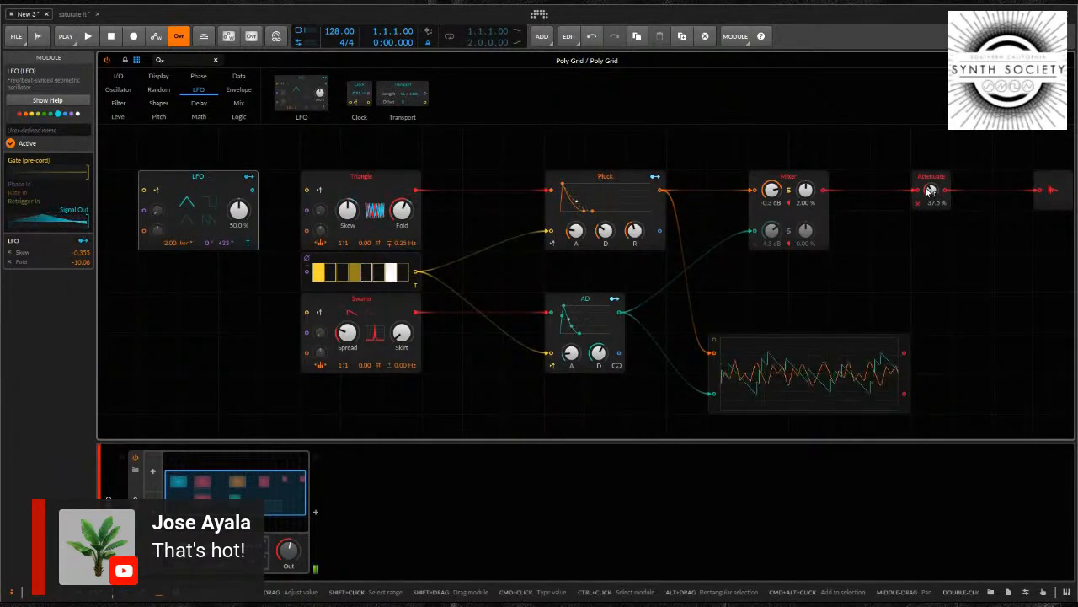
left_click_drag(929, 190, 928, 193)
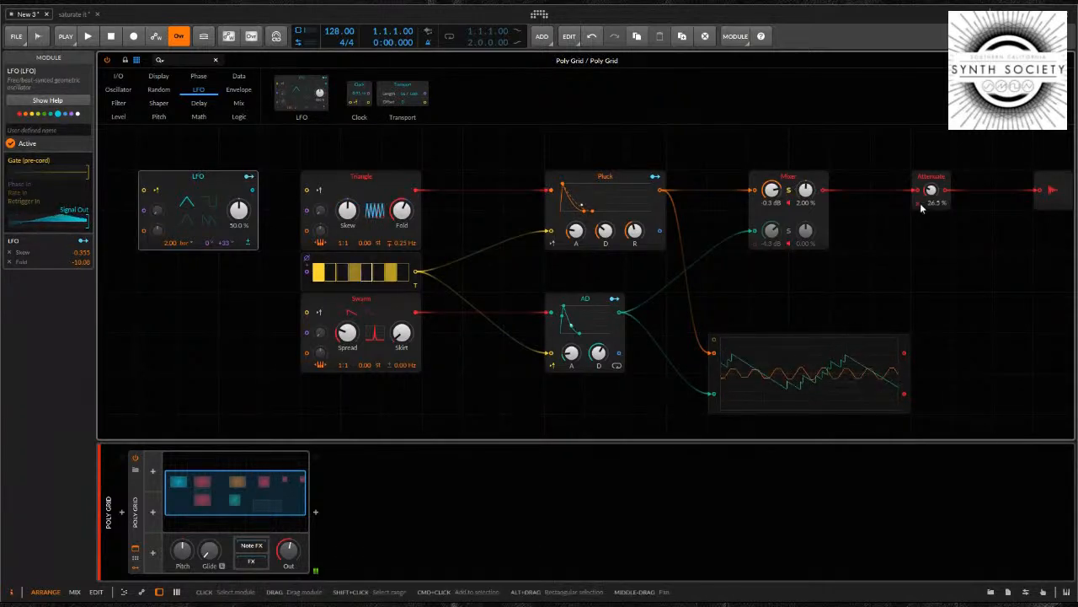
Move the LFO module farther away from Triangle to widen the gap between them
left_click_drag(212, 329, 225, 312)
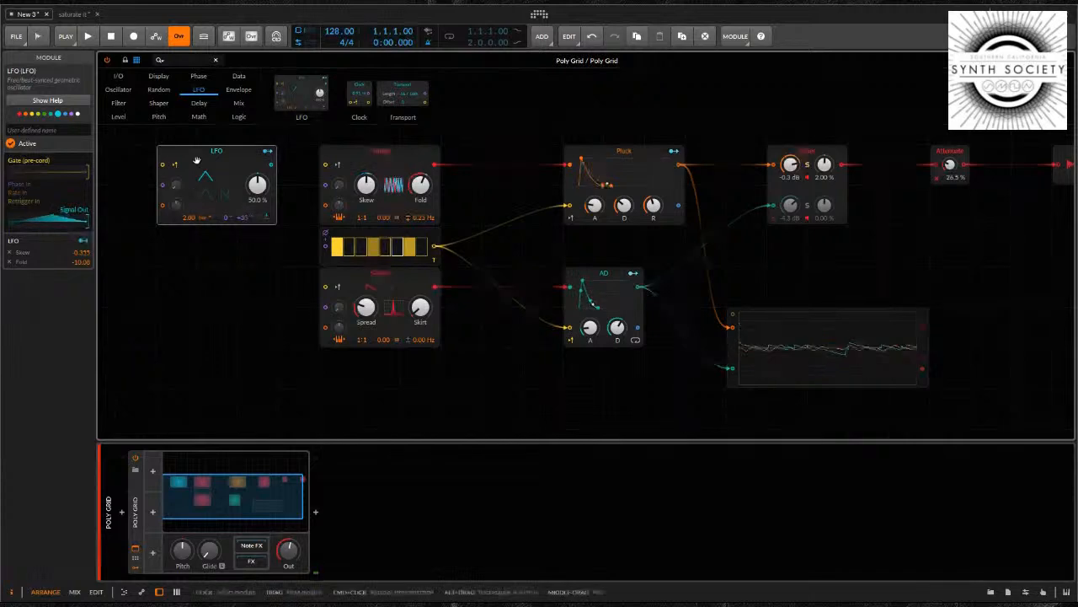
left_click_drag(222, 151, 181, 151)
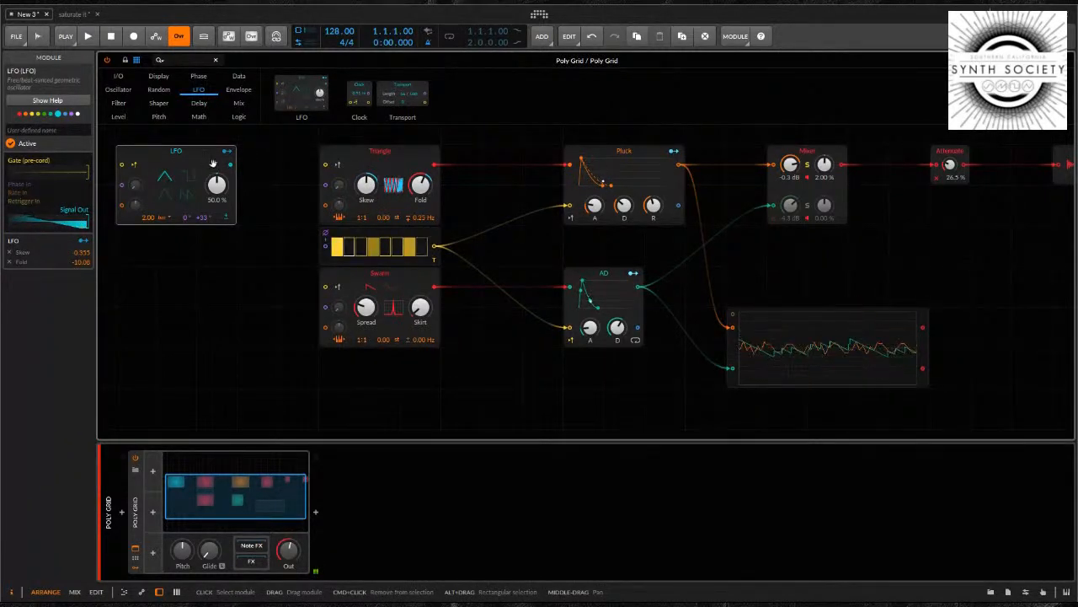
left_click_drag(206, 163, 171, 160)
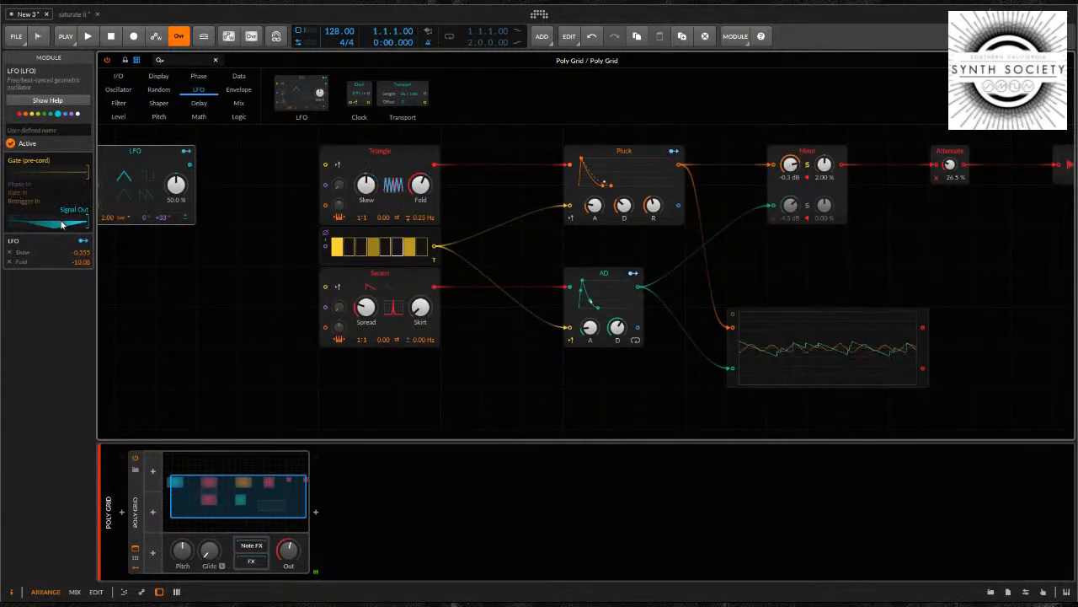
Move the LFO module closer to Triangle, and bring the Attenuate level down to 13.0 %
left_click_drag(142, 152, 192, 153)
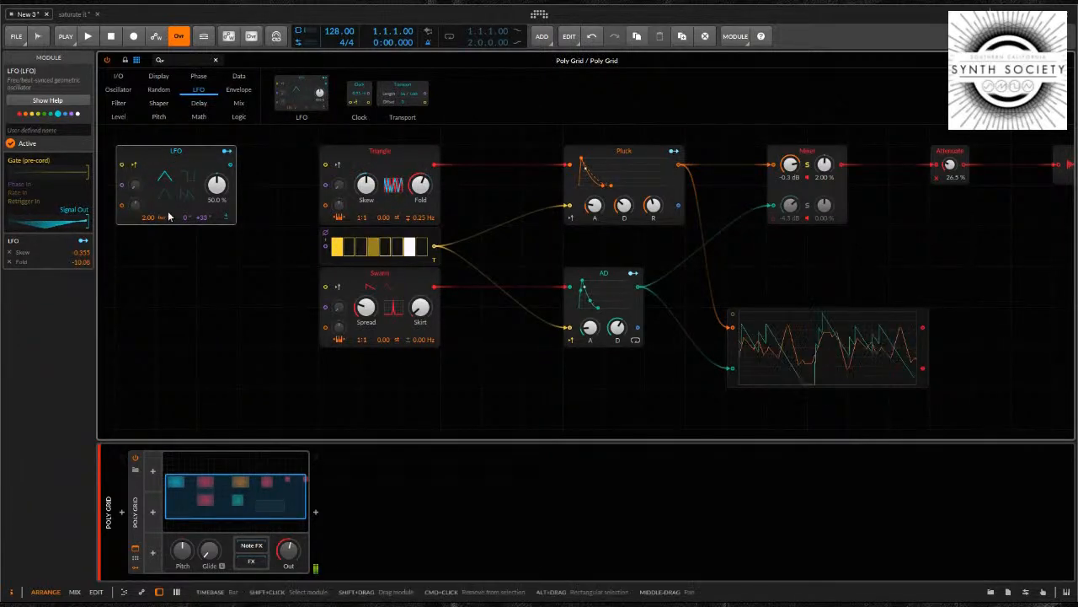
left_click(200, 77)
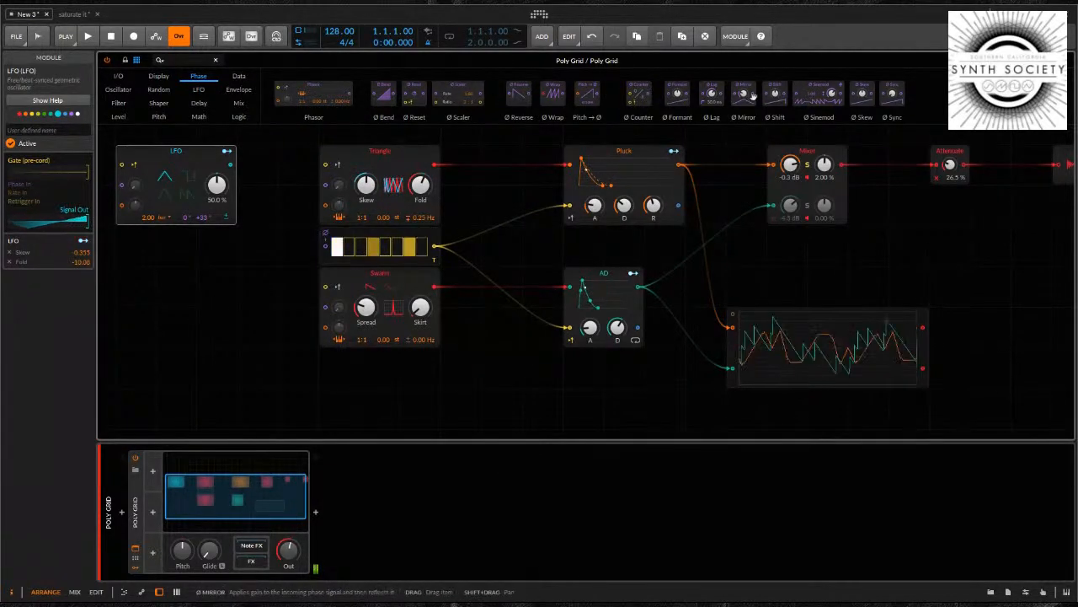
left_click_drag(950, 166, 950, 169)
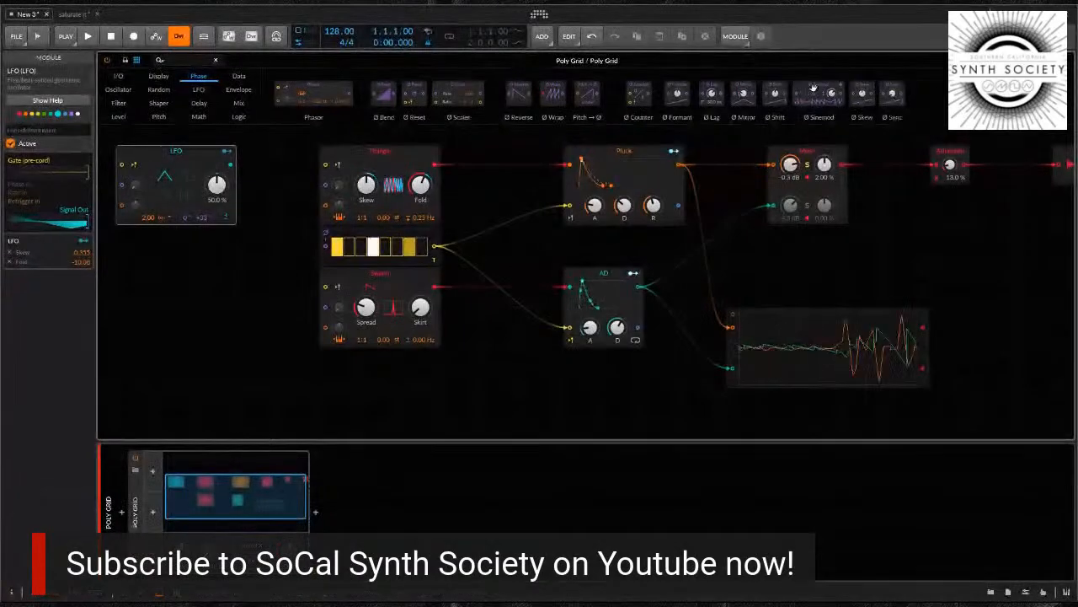
Place a Ø Sinemod phase module between the LFO and Triangle, cable the LFO's output into it and reduce its amount
left_click_drag(598, 142, 242, 228)
left_click_drag(266, 175, 222, 203)
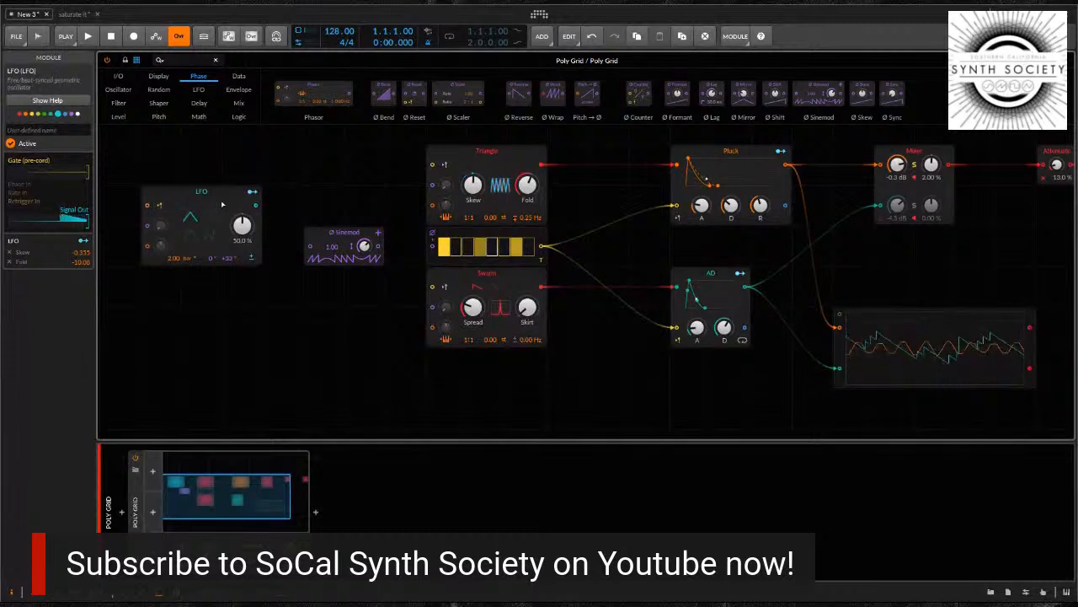
left_click(324, 234)
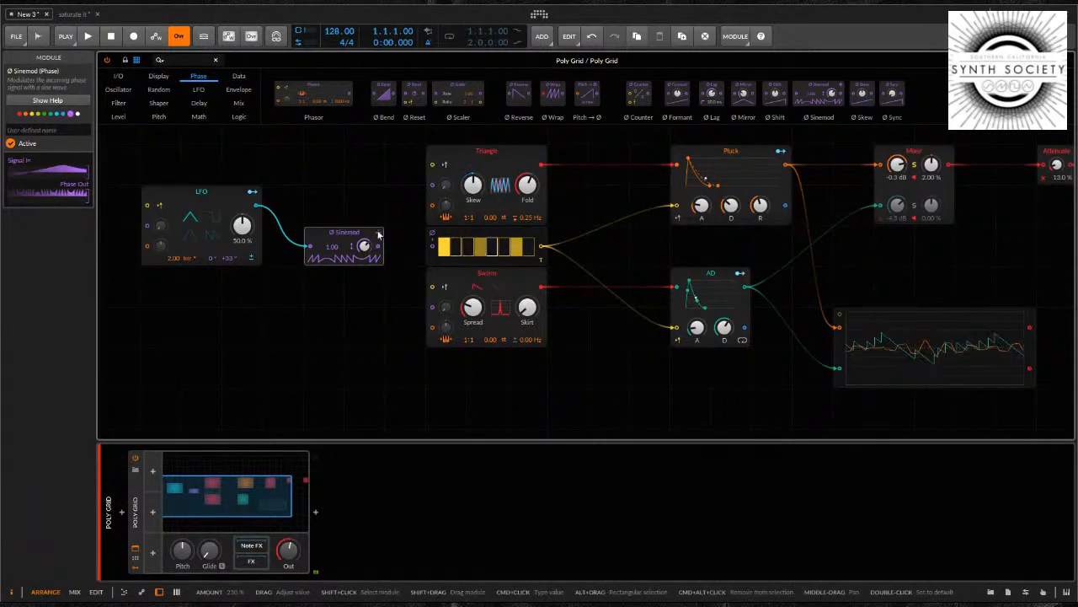
left_click_drag(365, 248, 366, 253)
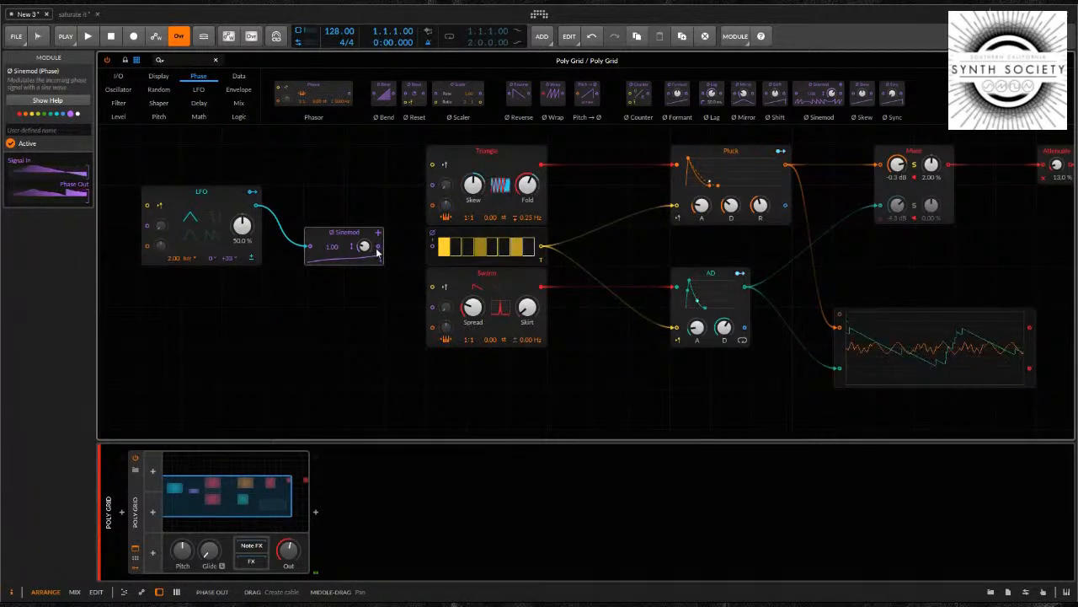
Examine the phase inputs of Triangle, Swarm and Gates, and raise the Attenuate level to 80.0 %
left_click(484, 149)
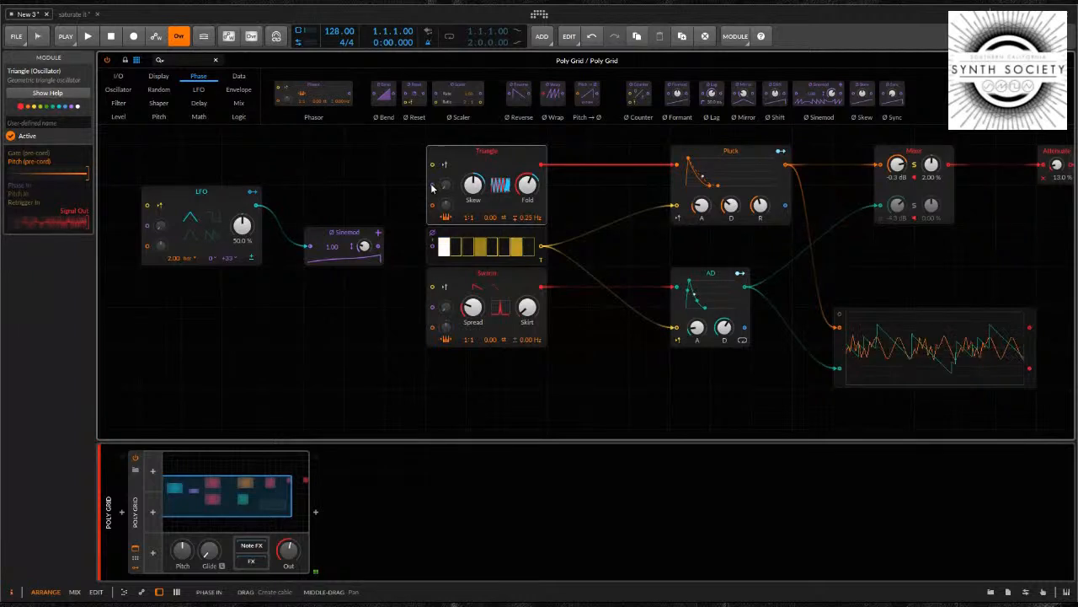
left_click(471, 276)
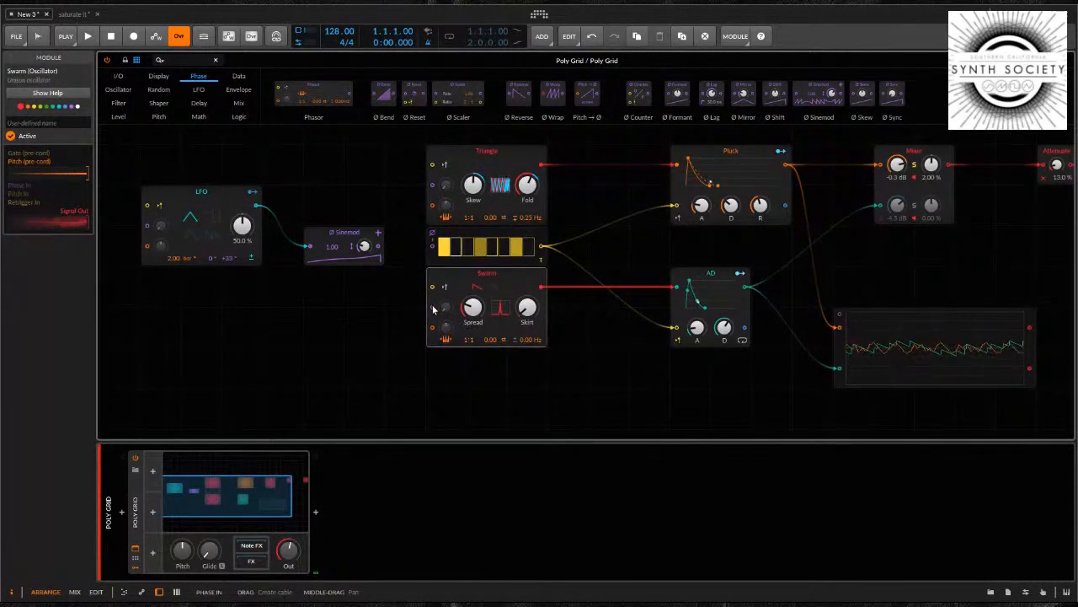
left_click(454, 236)
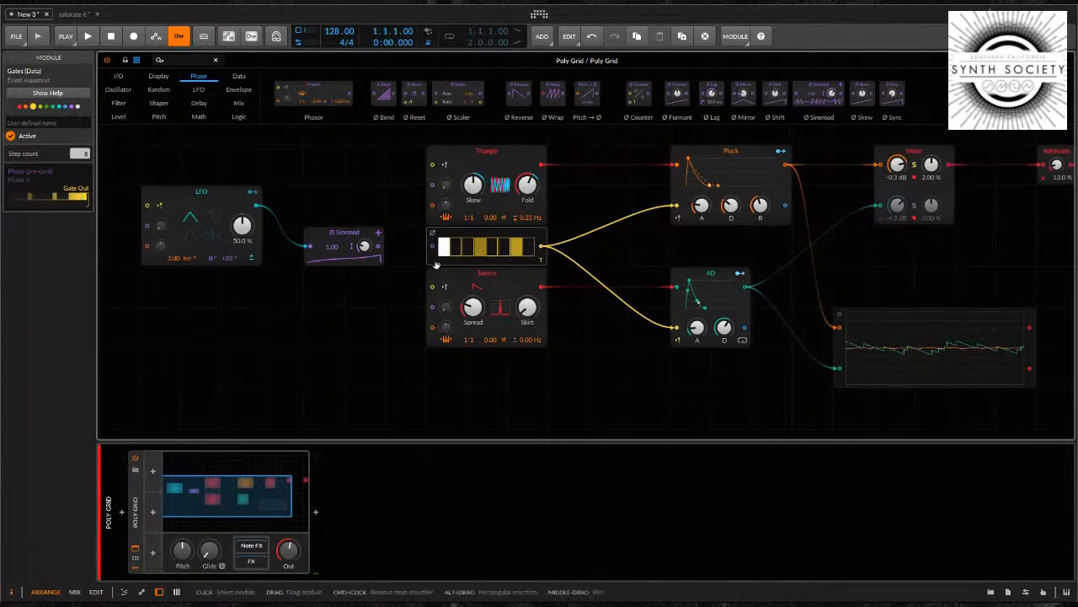
left_click_drag(1055, 162, 1055, 165)
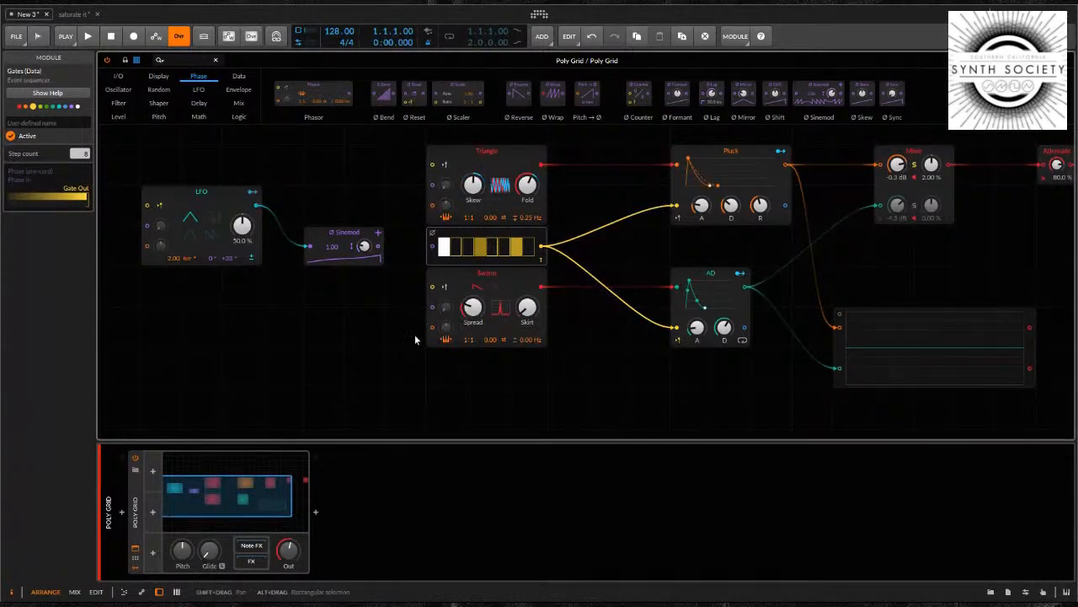
Set the Sinemod amount to 0.00 % and cable its phase output into the Gates sequencer's phase input
left_click_drag(362, 248, 362, 249)
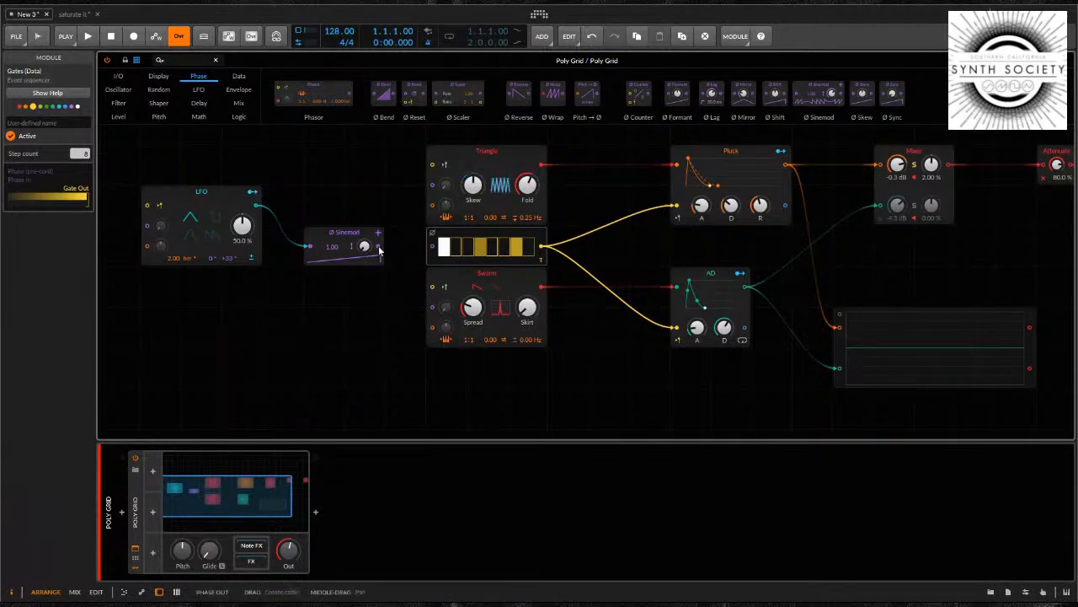
left_click_drag(378, 248, 433, 246)
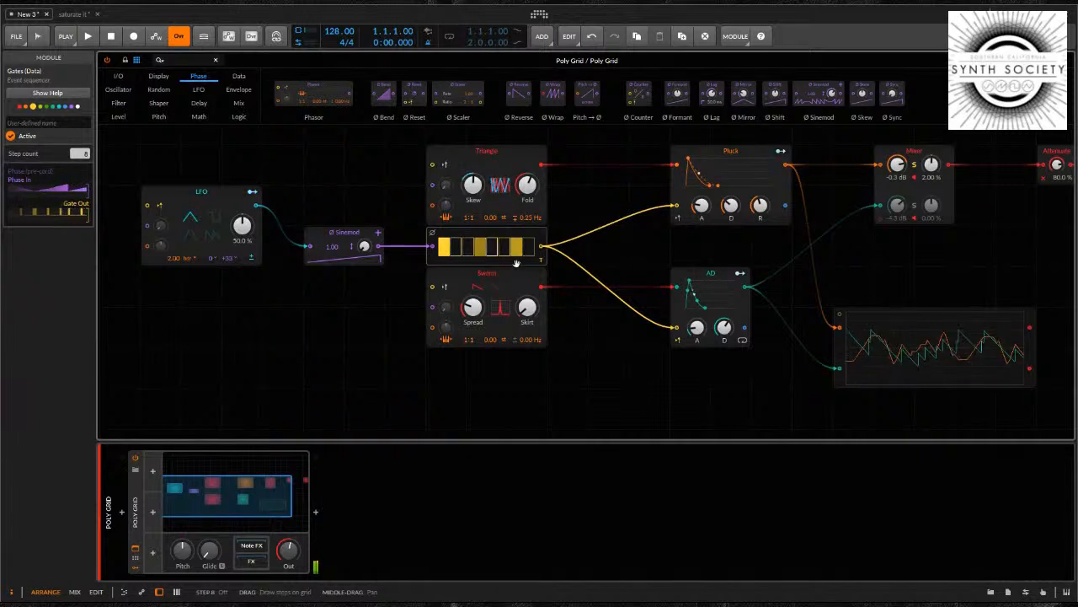
left_click(354, 230)
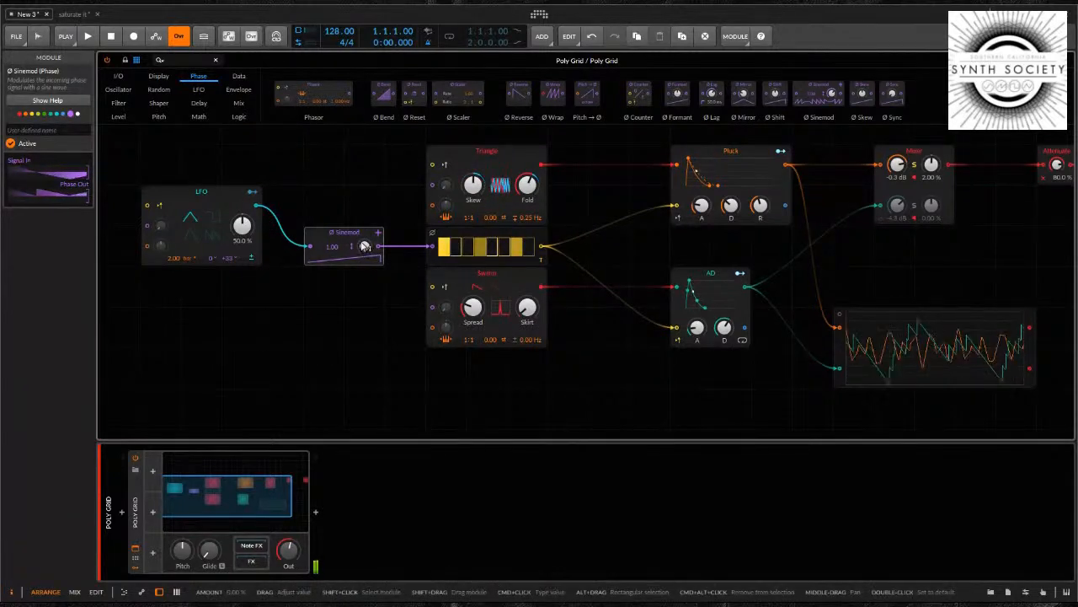
Vary the Sinemod modulation, settling on an amount of 47.5 %, and shorten the AD envelope's attack and decay
left_click_drag(363, 246, 365, 246)
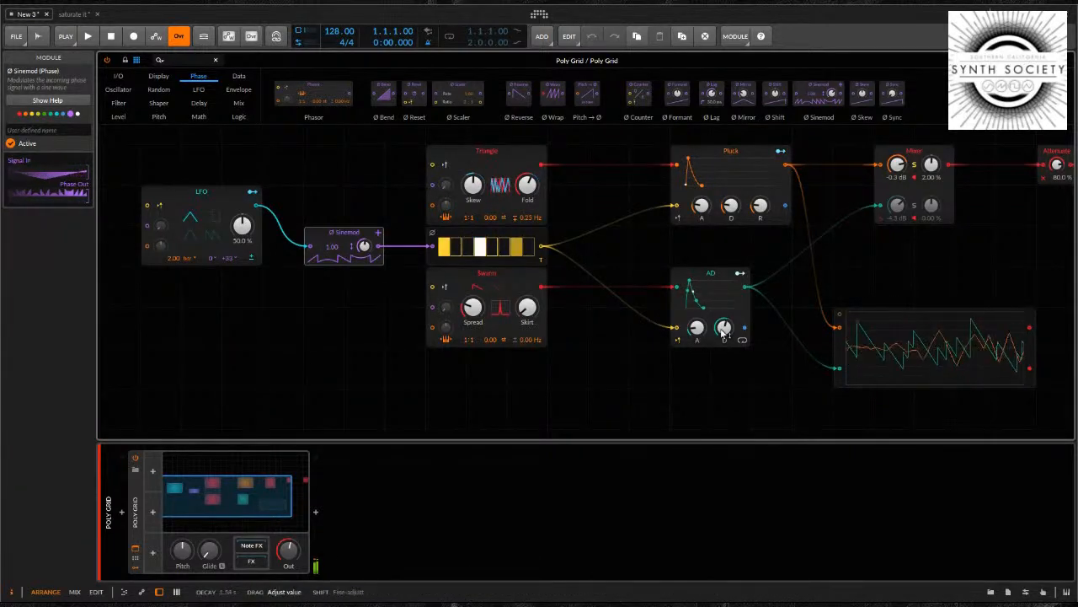
mouse_move(723, 333)
left_mouse_down()
mouse_move(695, 352)
mouse_move(722, 326)
left_mouse_up()
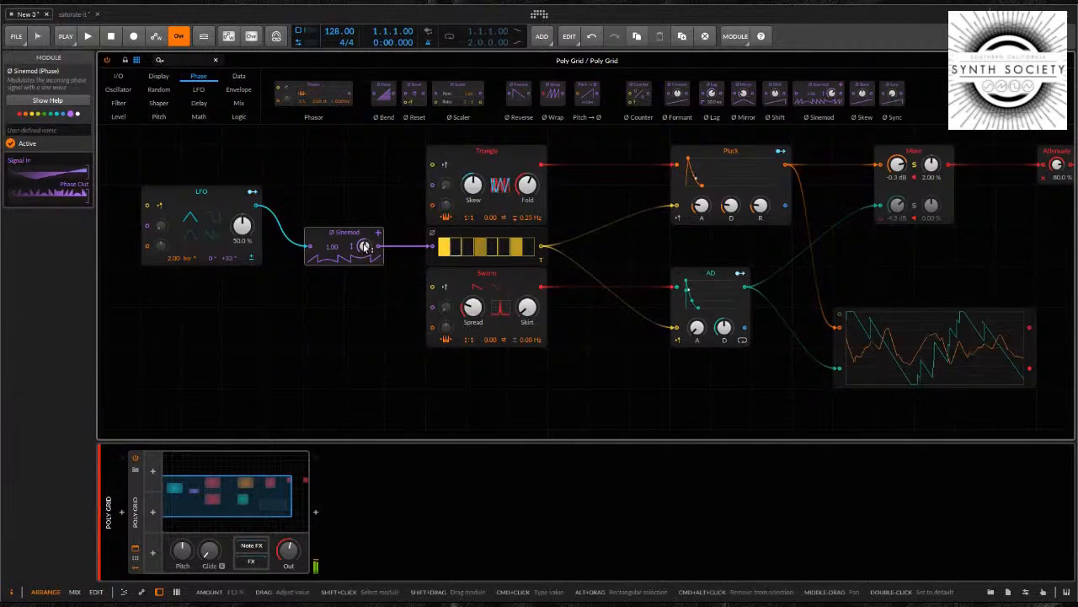
left_click_drag(364, 244, 364, 245)
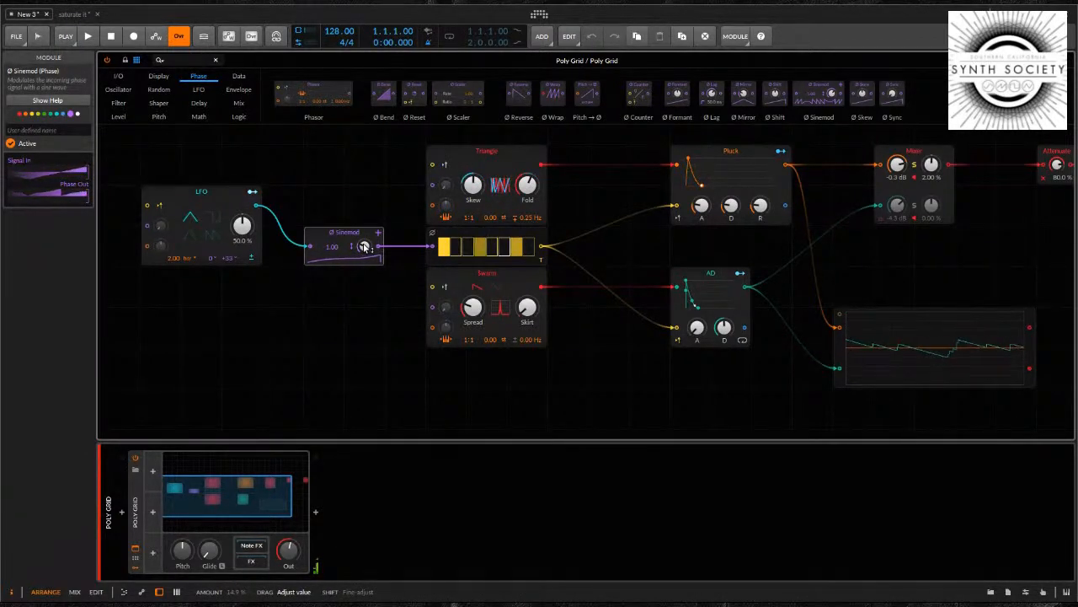
left_click_drag(363, 244, 364, 242)
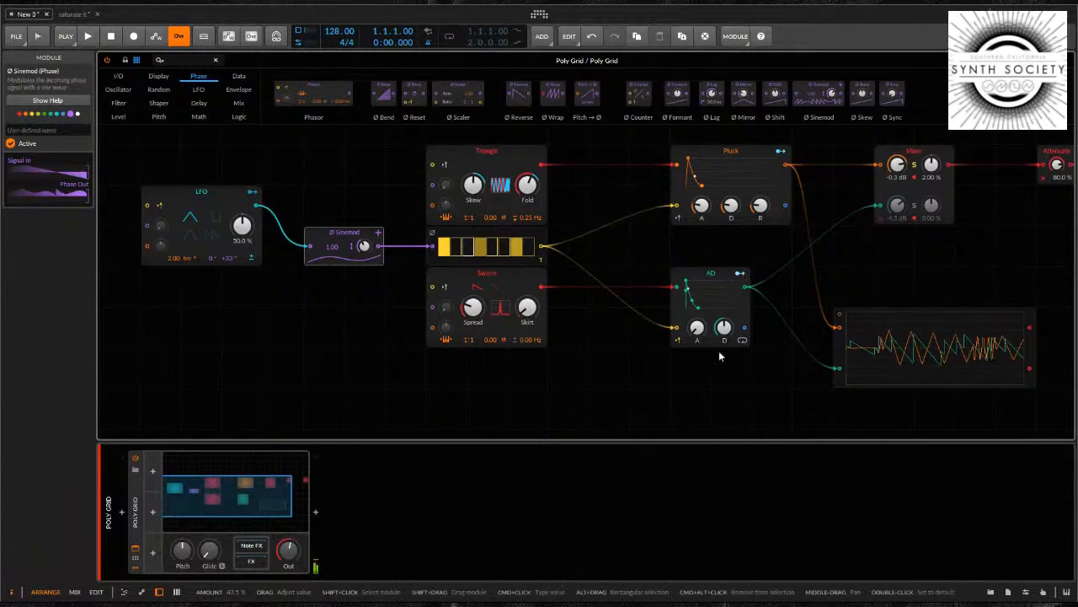
left_click_drag(725, 327, 724, 325)
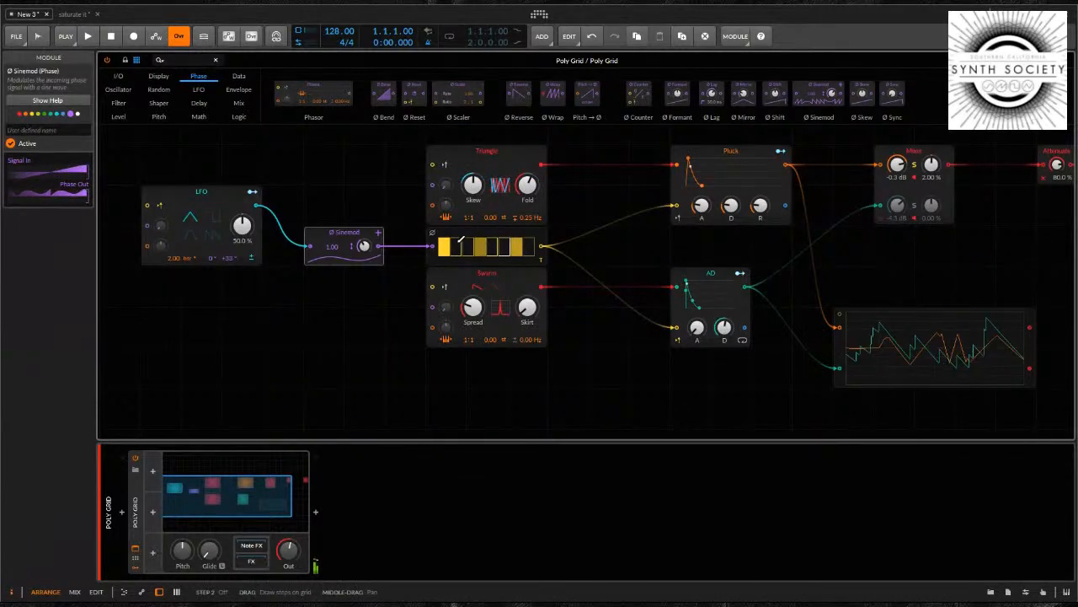
left_click(468, 238)
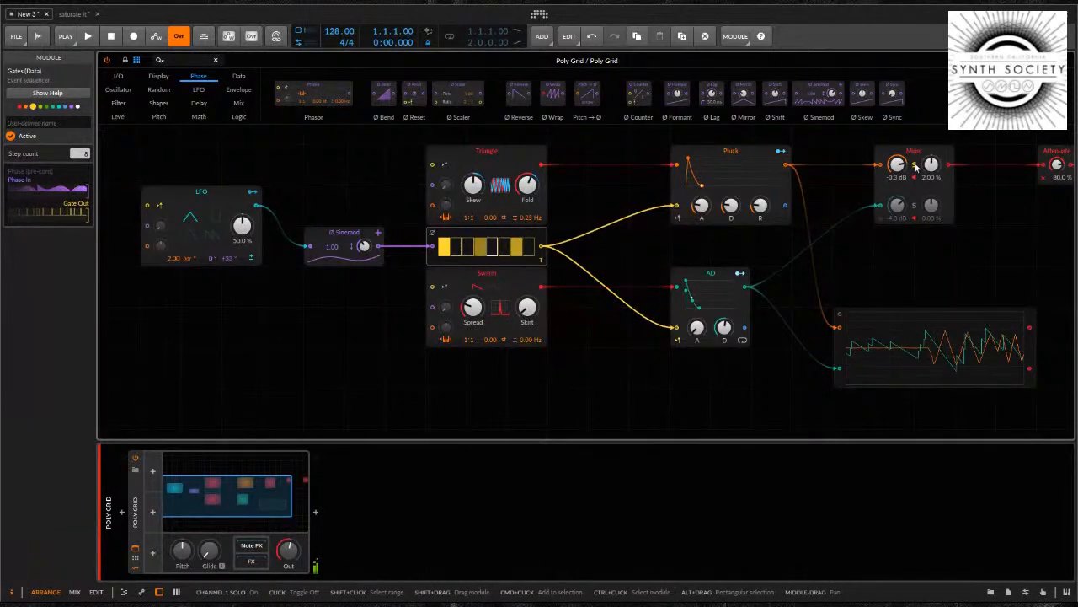
Move the Oscilloscope lower and farther from the AD envelope, and shift the Mixer closer to Attenuate
left_click_drag(943, 267, 716, 264)
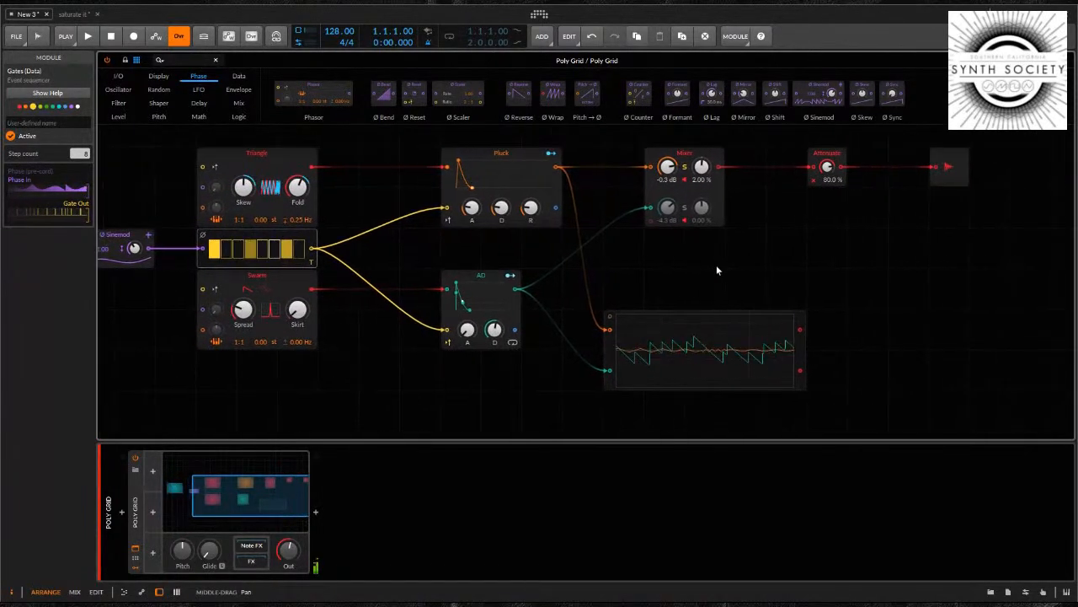
left_click(622, 369)
left_click_drag(622, 370, 746, 410)
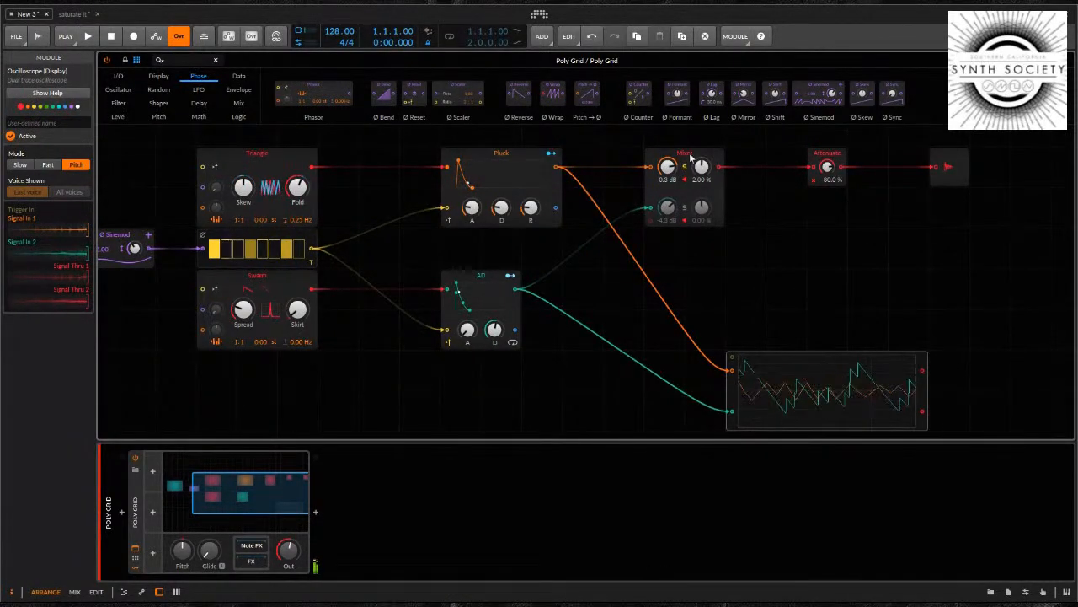
left_click(717, 156)
left_click_drag(717, 156, 759, 156)
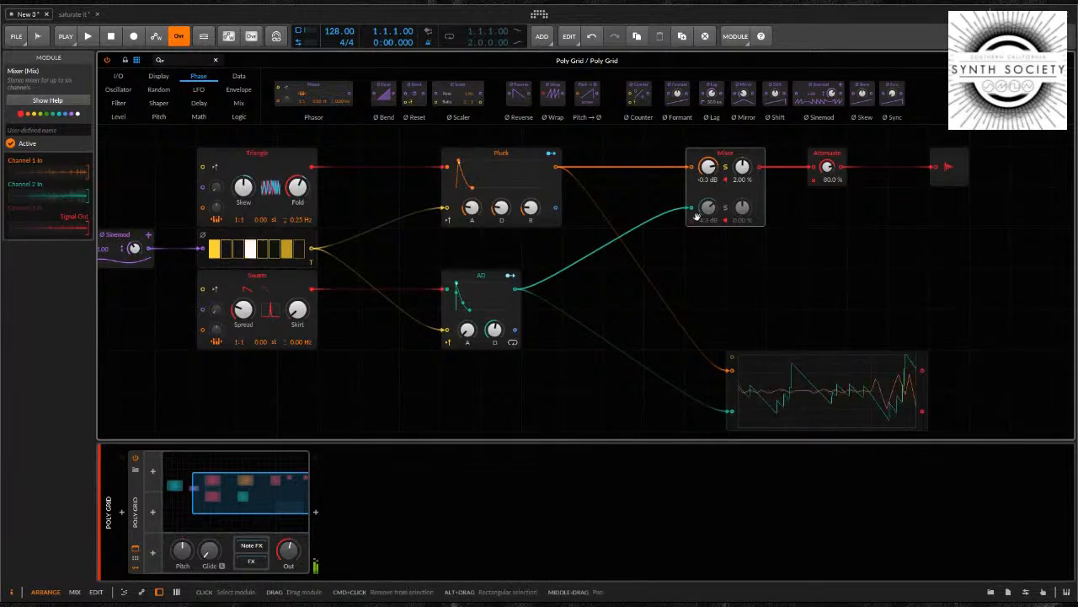
Add a Mod Delay module to the grid and place it below the Mixer
left_click(594, 291)
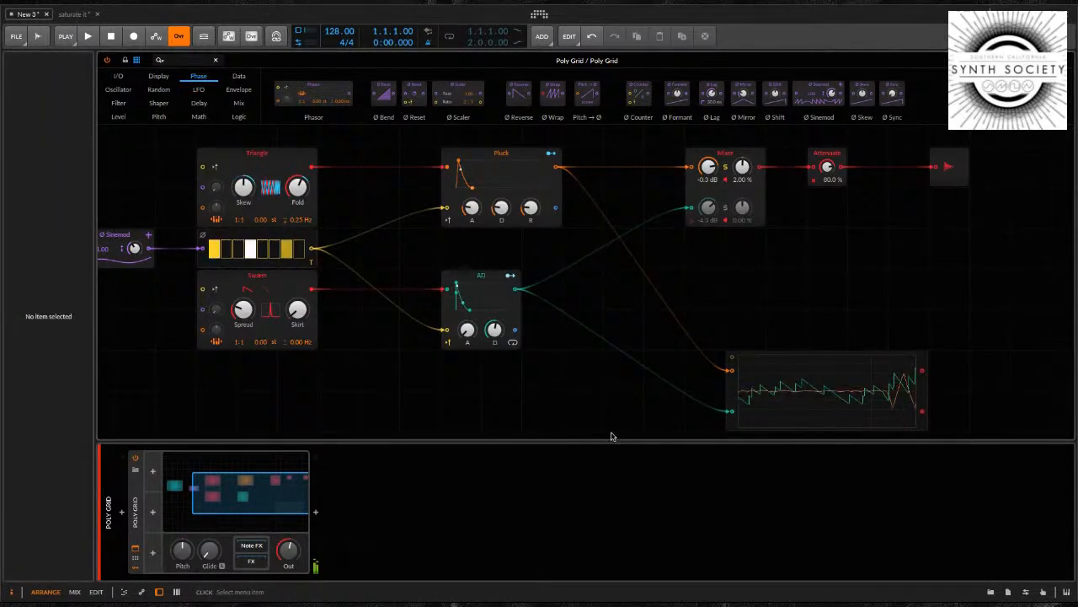
left_click(708, 491)
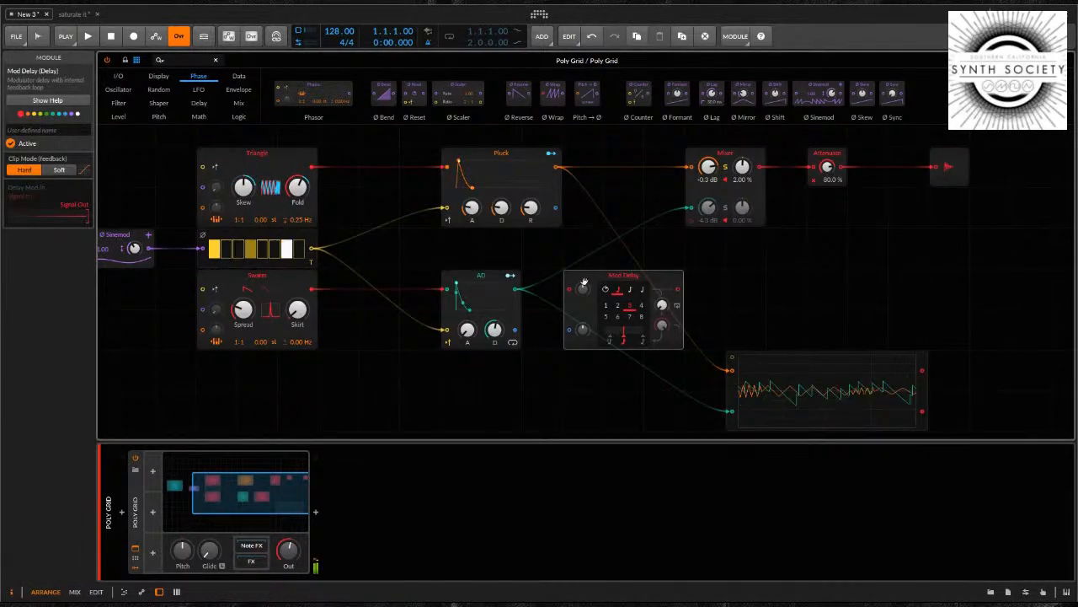
left_click_drag(588, 280, 754, 260)
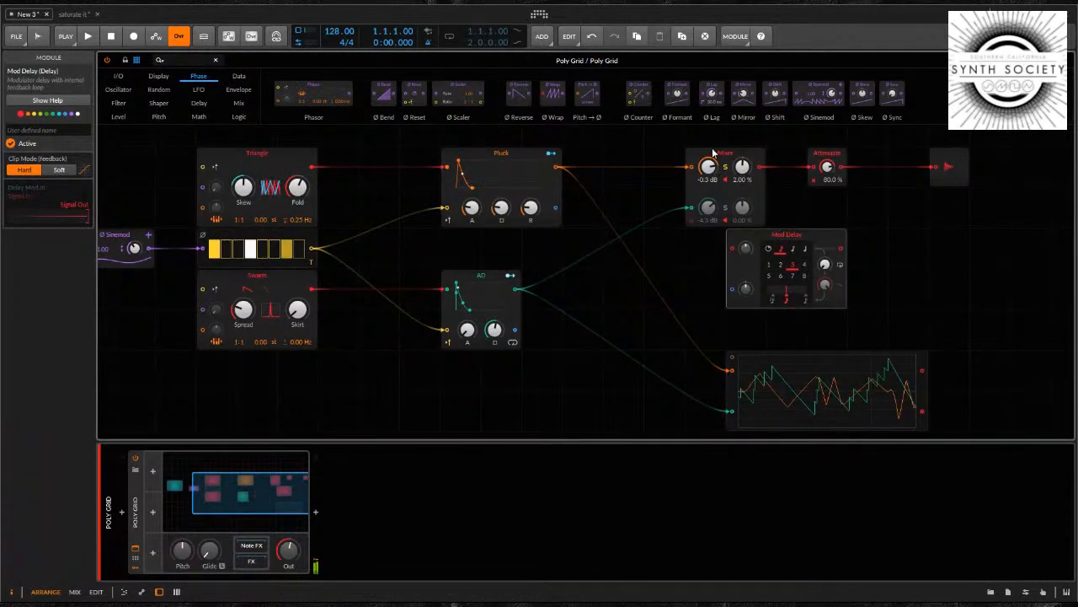
Shift the Mixer back toward Pluck, turn off its channel 1 solo and cable its output into the Mod Delay's signal input
left_click_drag(713, 153, 601, 152)
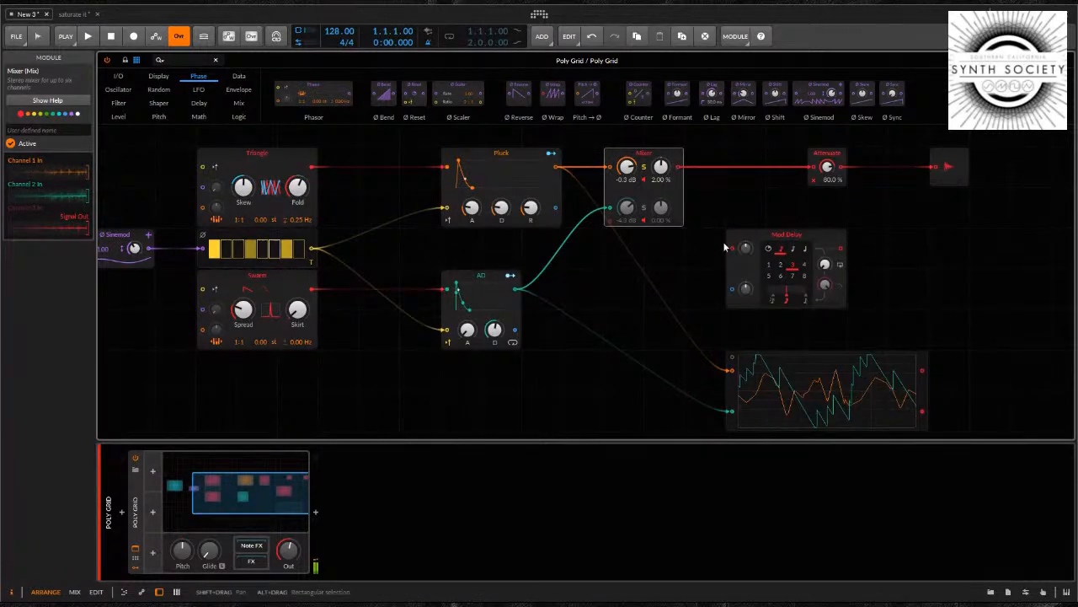
left_click_drag(789, 235, 748, 236)
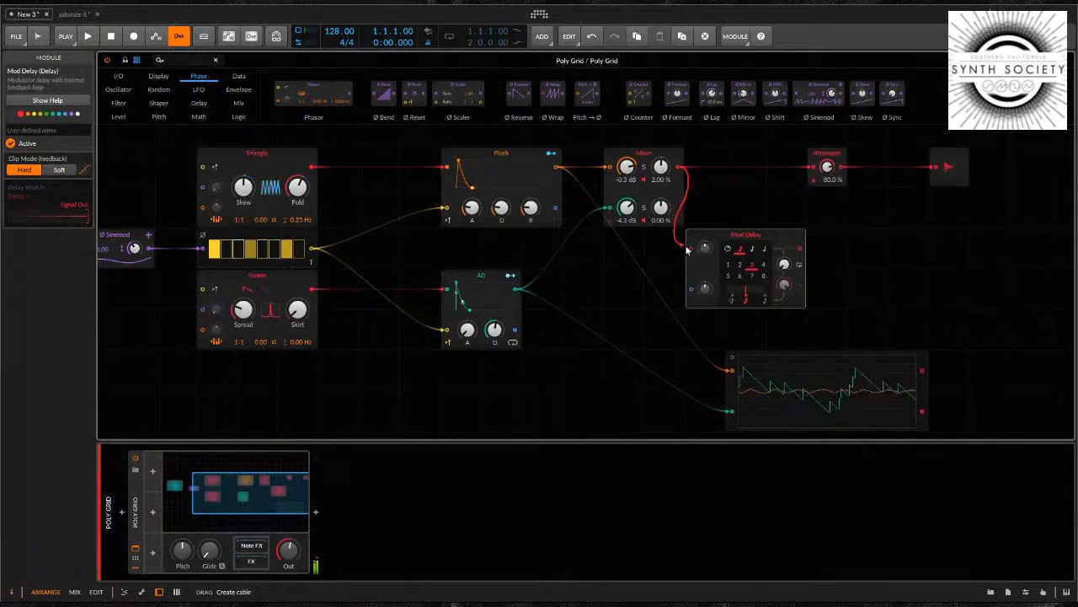
left_click_drag(687, 249, 692, 248)
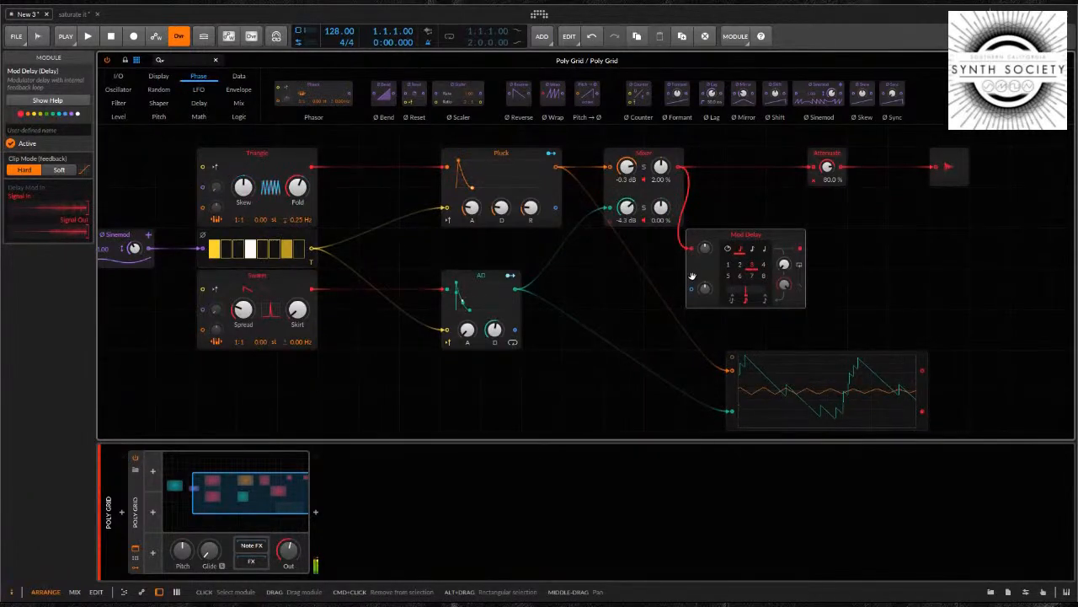
Move the output and Attenuate modules farther along the chain and place a second Mixer just before Attenuate
left_click_drag(834, 155, 1029, 160)
left_click_drag(908, 155, 950, 154)
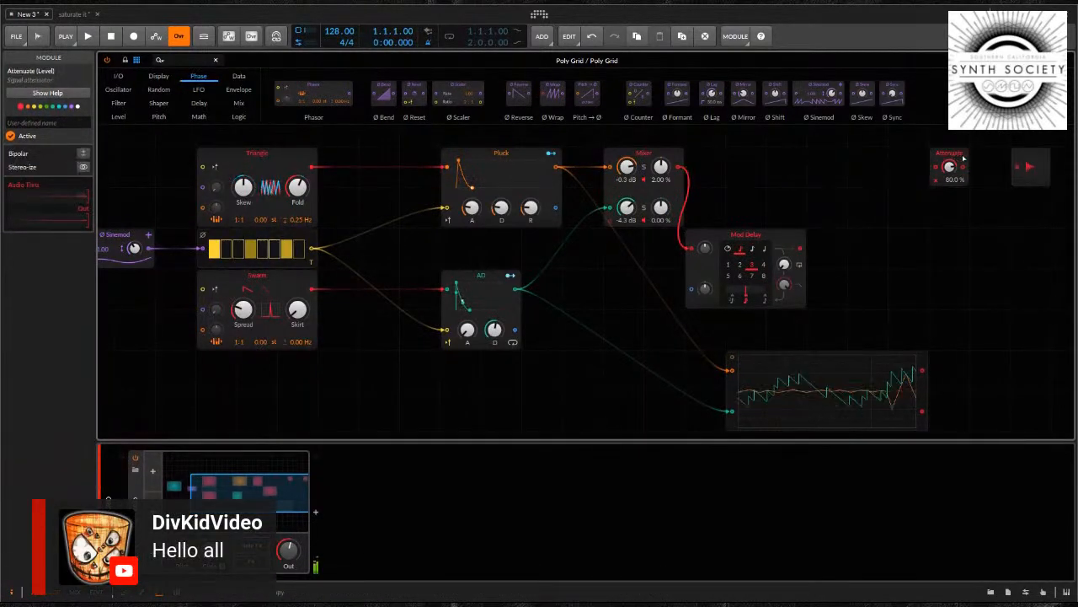
left_click(827, 211)
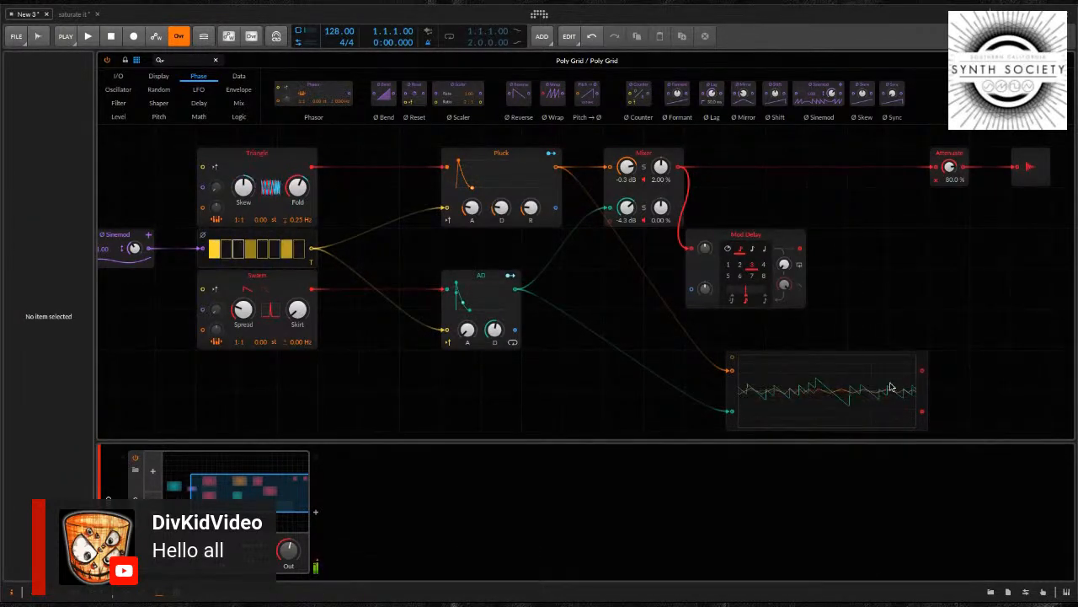
key("m")
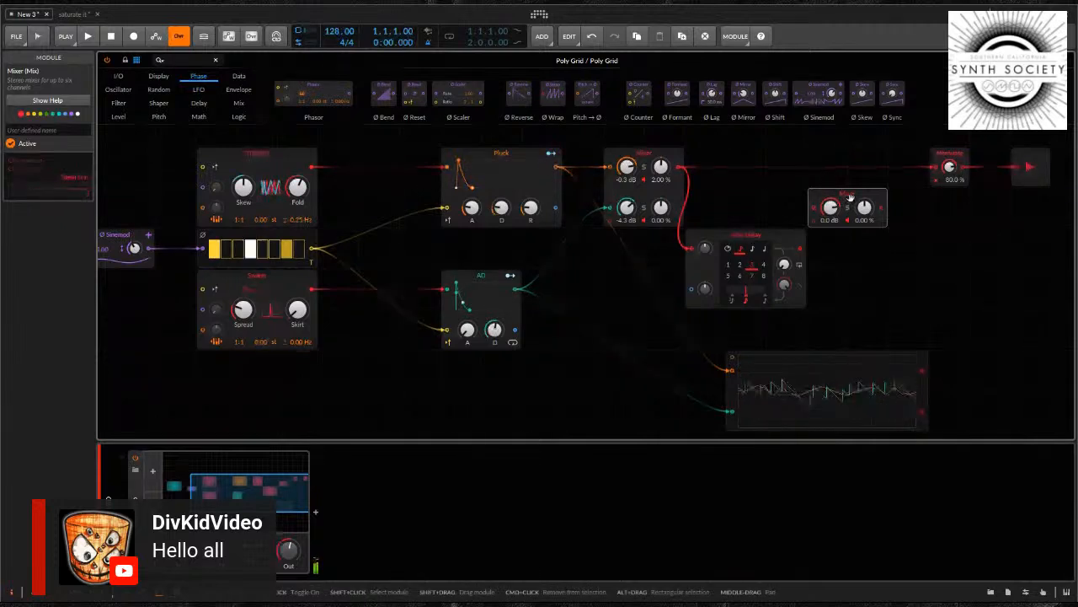
left_click_drag(863, 224, 866, 188)
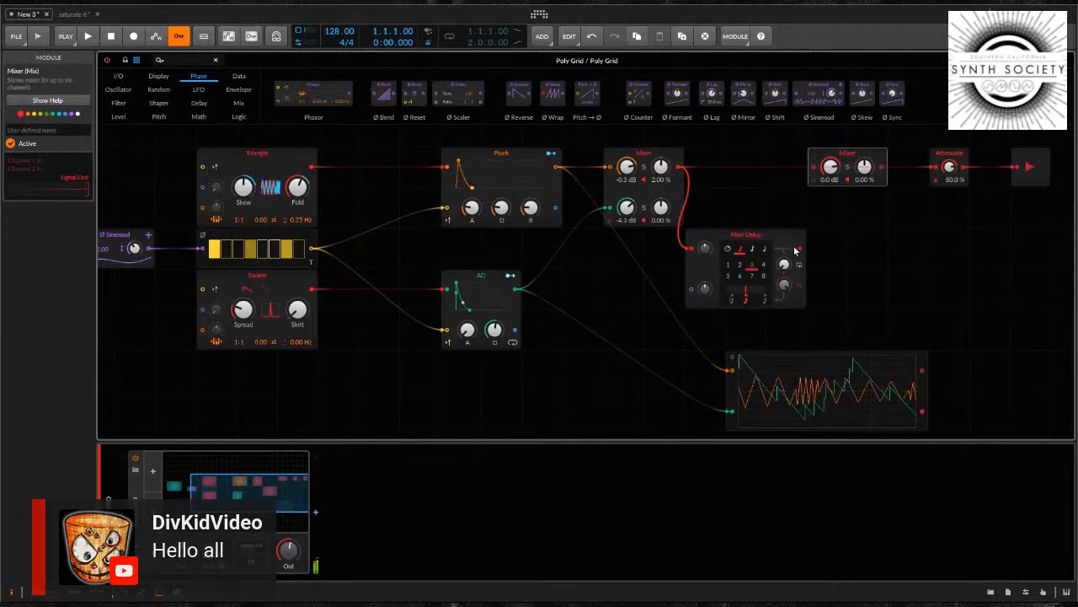
Cable the first Mixer's output into channel 1 of the second Mixer and the Mod Delay's output into channel 2
left_click_drag(795, 250, 801, 221)
left_click_drag(806, 165, 789, 189)
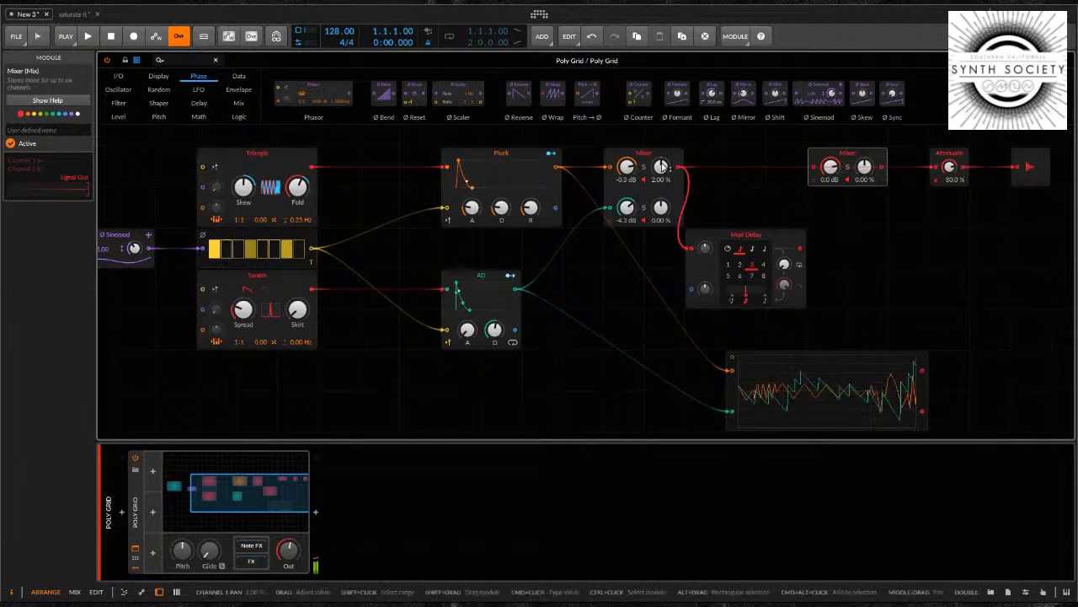
left_click_drag(679, 167, 813, 171)
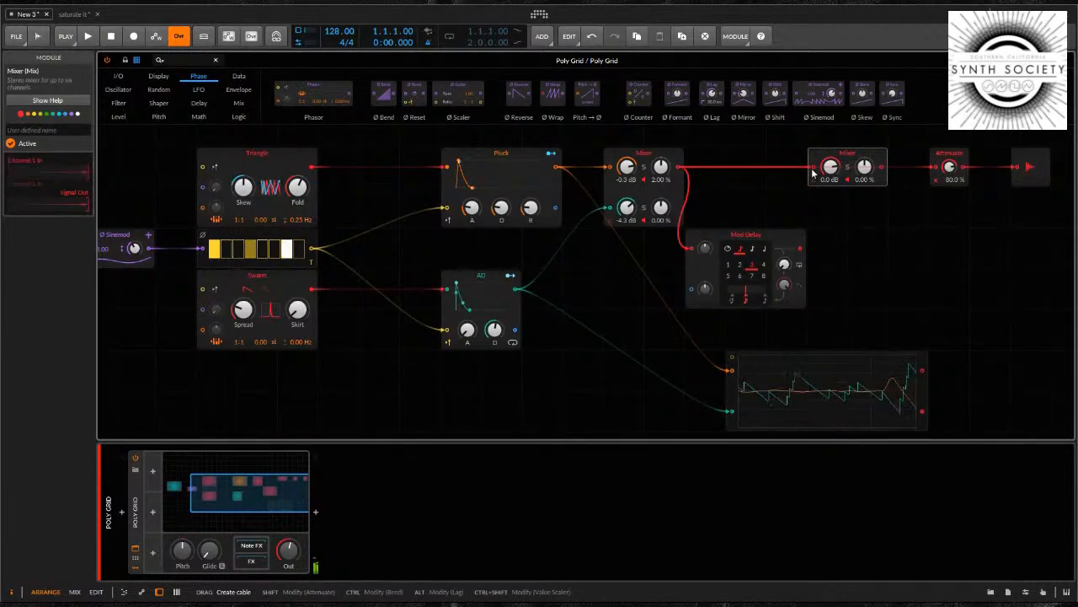
left_click_drag(802, 248, 808, 192)
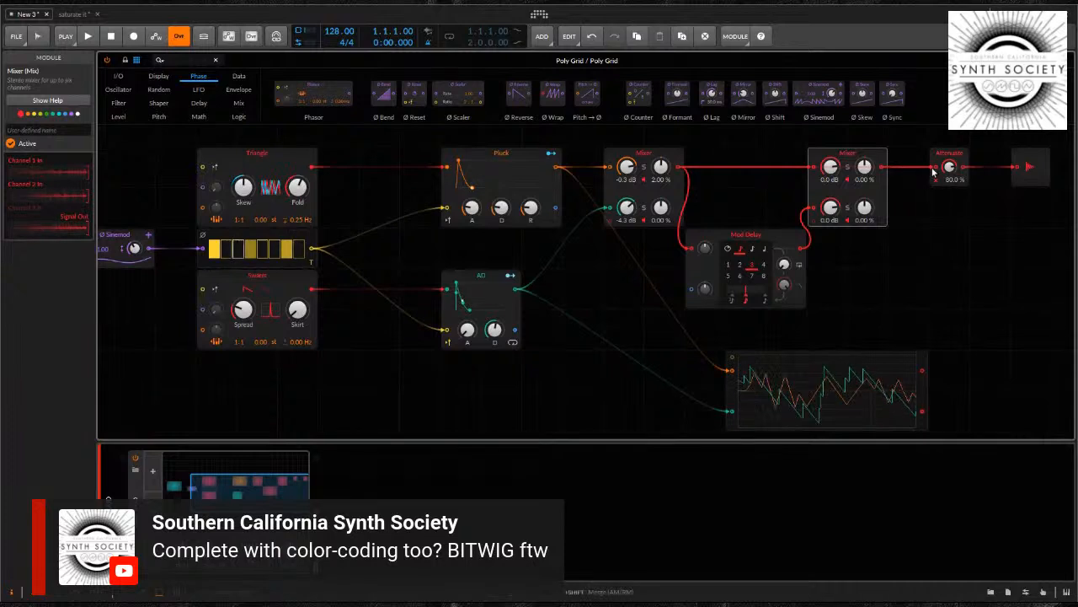
left_click_drag(831, 169, 831, 220)
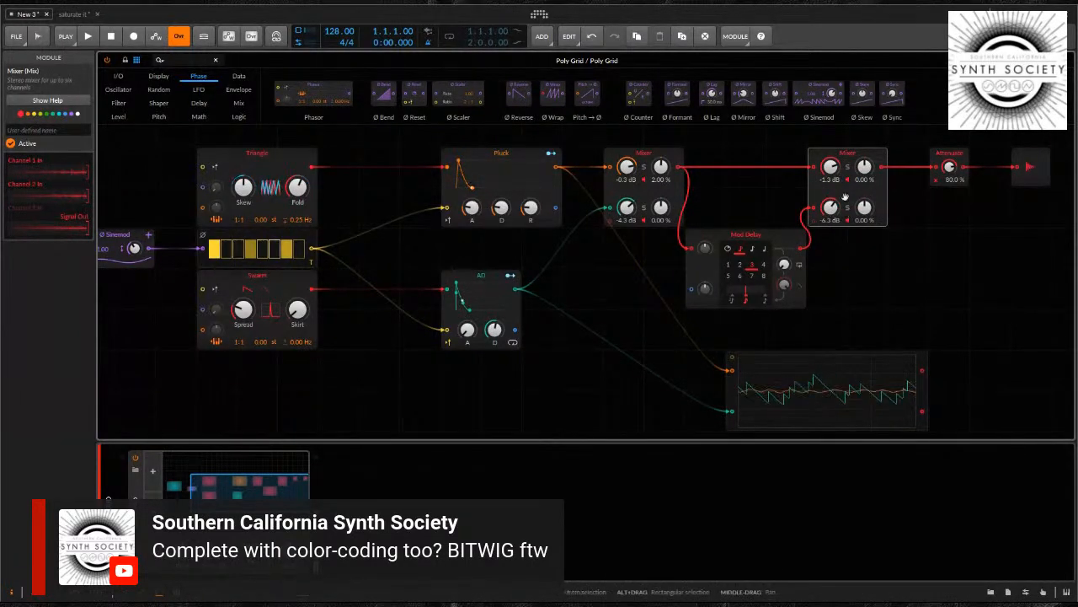
left_click(848, 208)
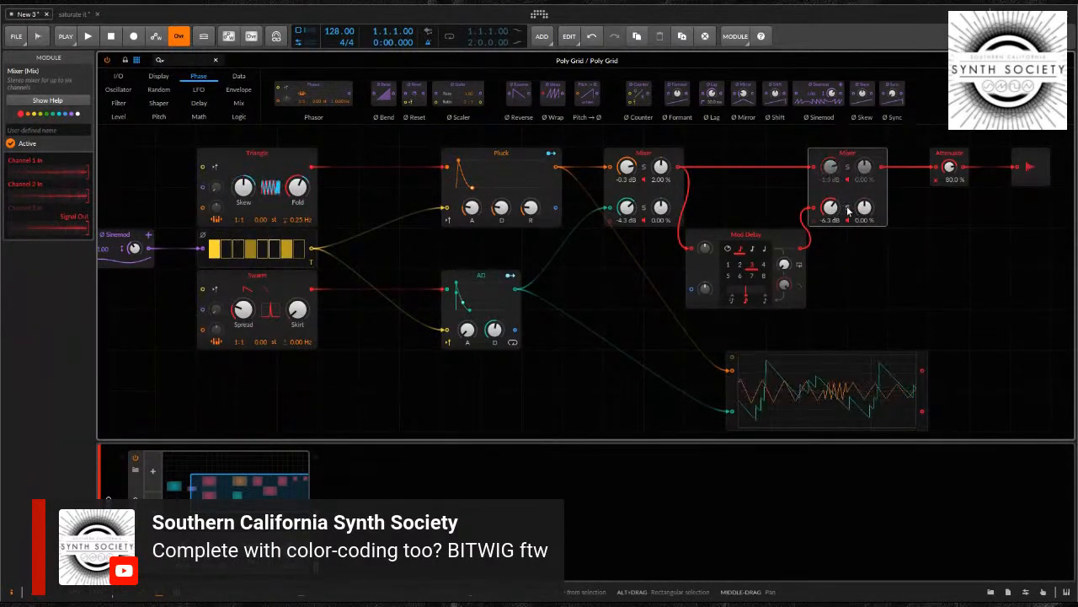
left_click(773, 243)
left_click_drag(831, 208, 831, 195)
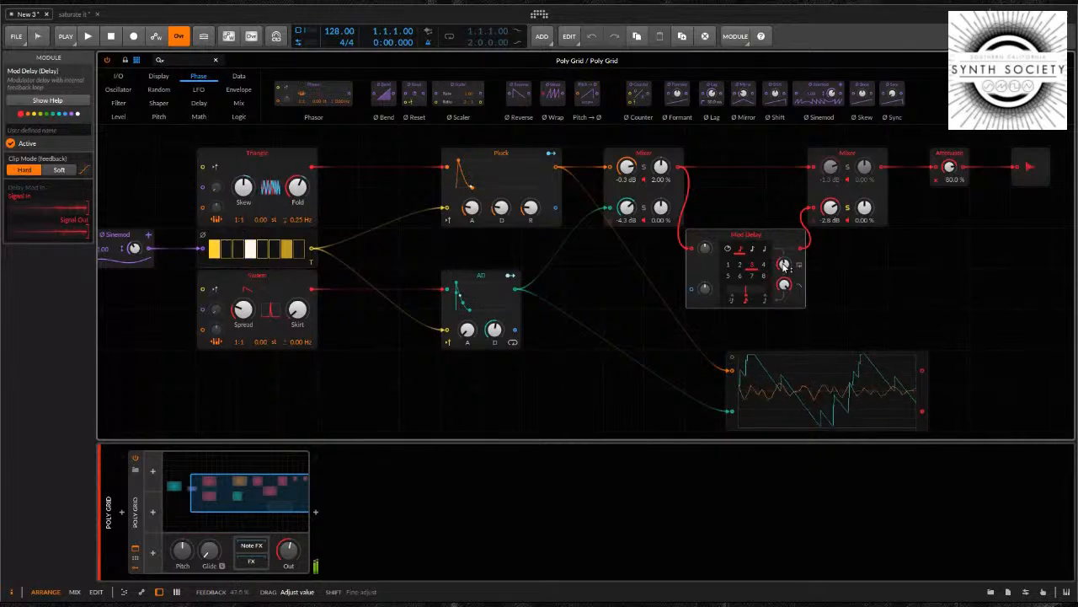
Adjust the Mod Delay's feedback and cable the existing LFO's output into its delay modulation input with some modulation amount
left_click_drag(783, 263, 783, 261)
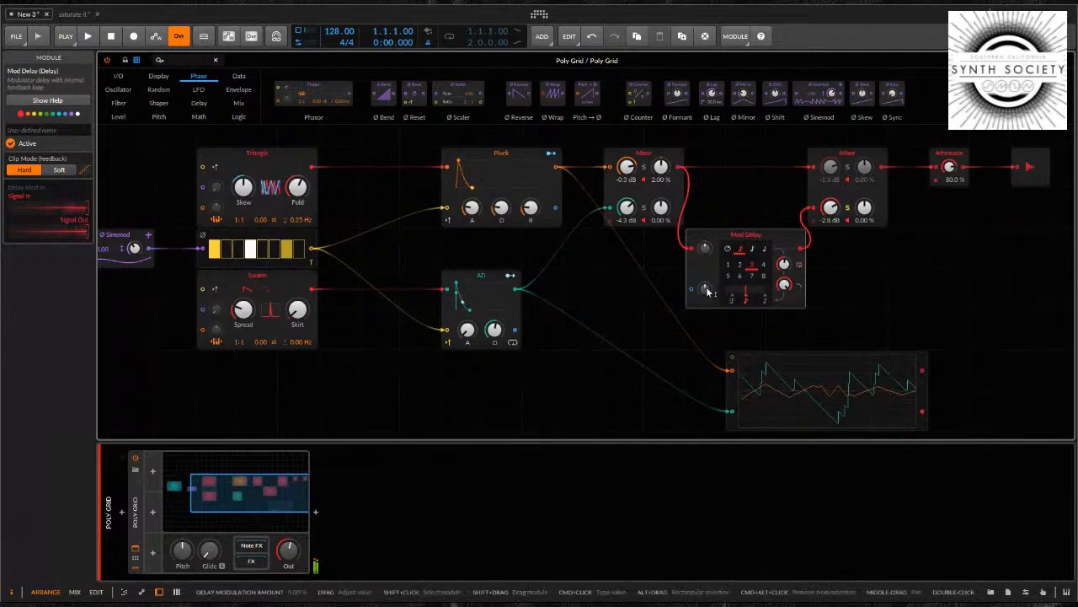
left_click_drag(706, 292, 707, 292)
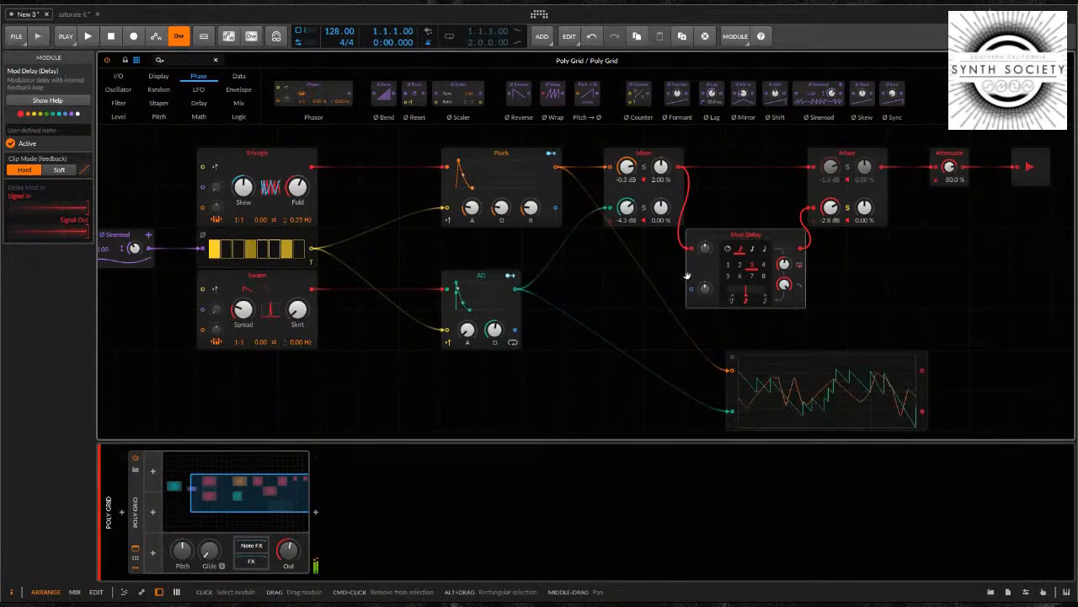
scroll(404, 252, "down", 1)
scroll(404, 252, "up", 1)
left_click_drag(391, 253, 570, 260)
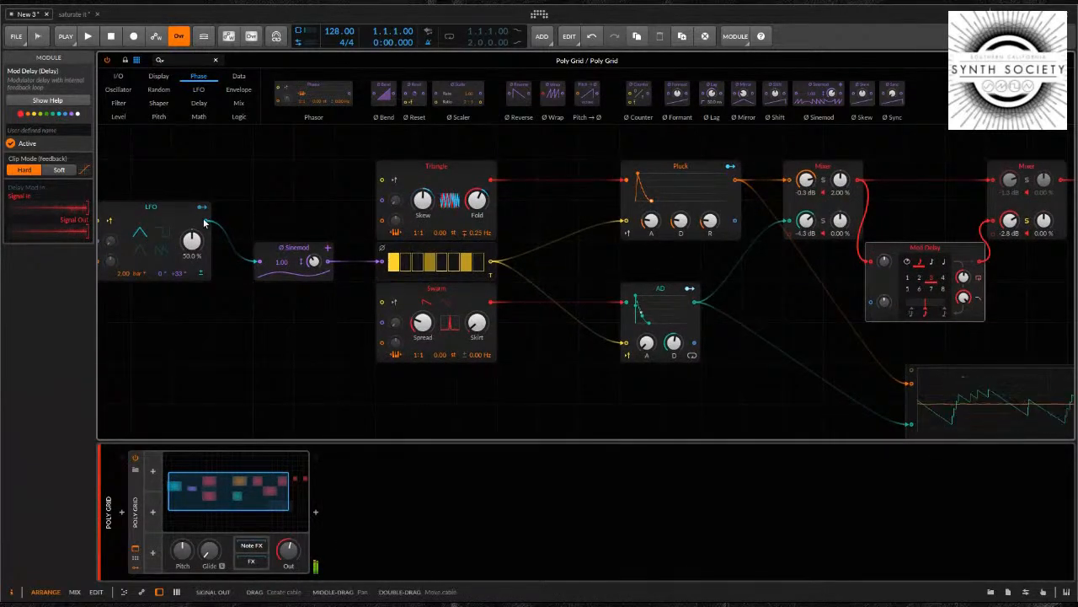
left_click_drag(213, 223, 885, 305)
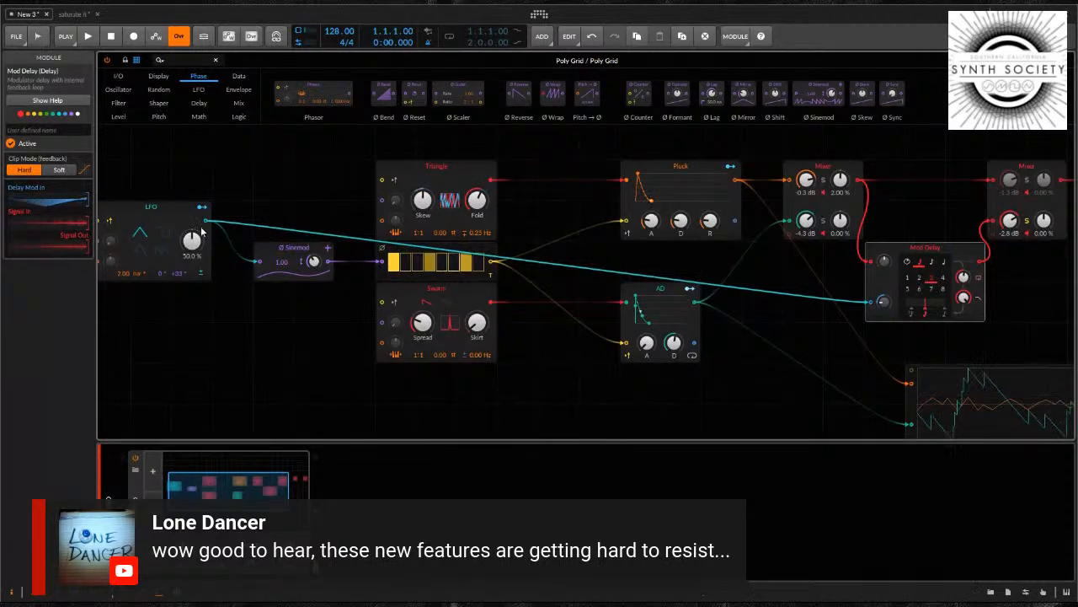
key("ctrl+z")
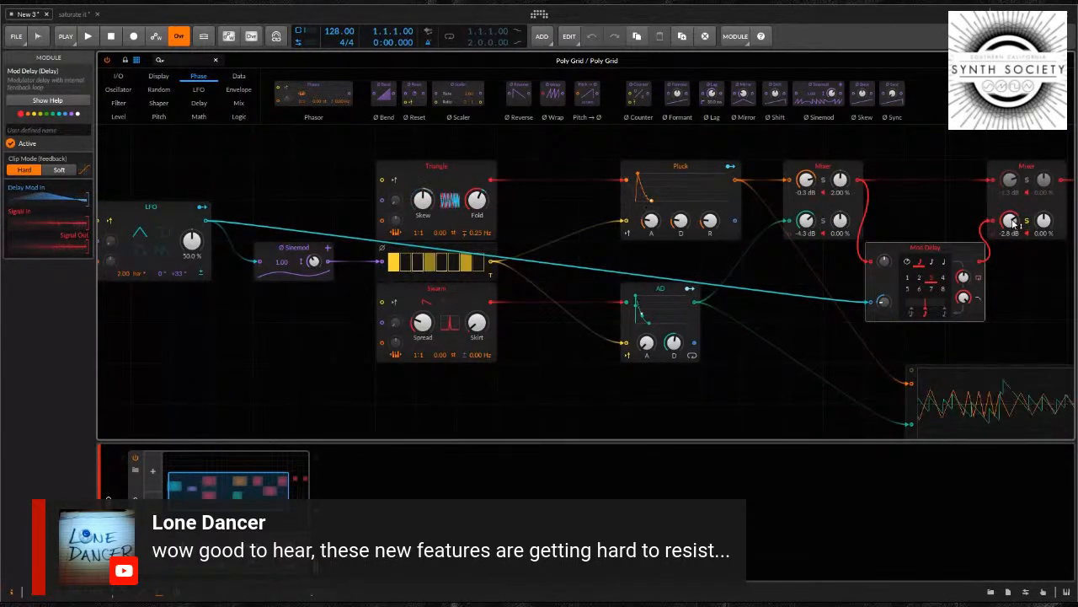
Lower channel 2 of the second Mixer to -8.2 dB and try panning it to 49.0 %
left_click_drag(1041, 296, 811, 320)
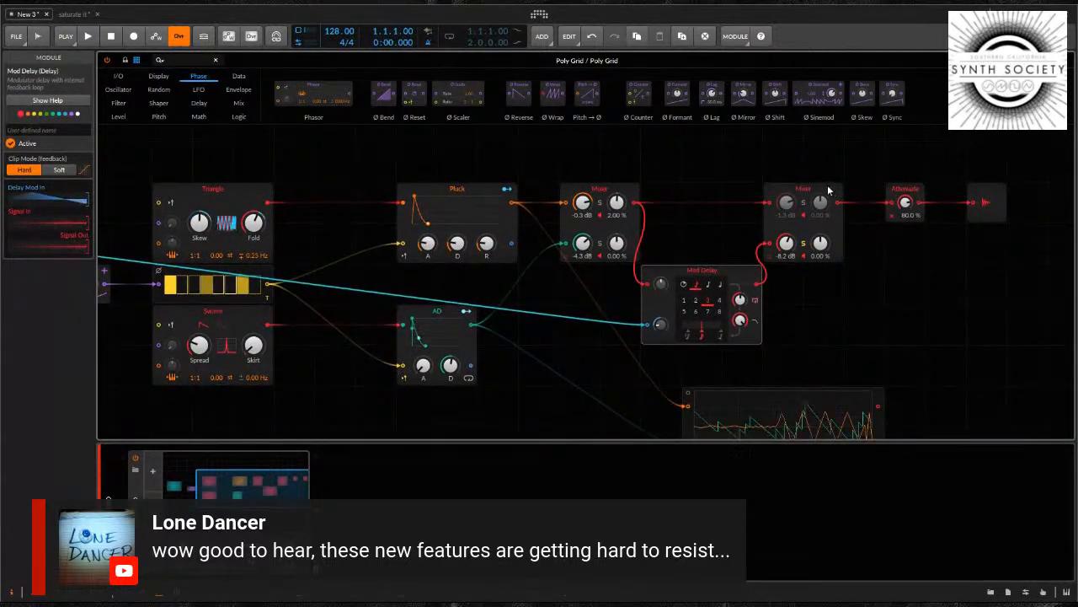
double_click(822, 243)
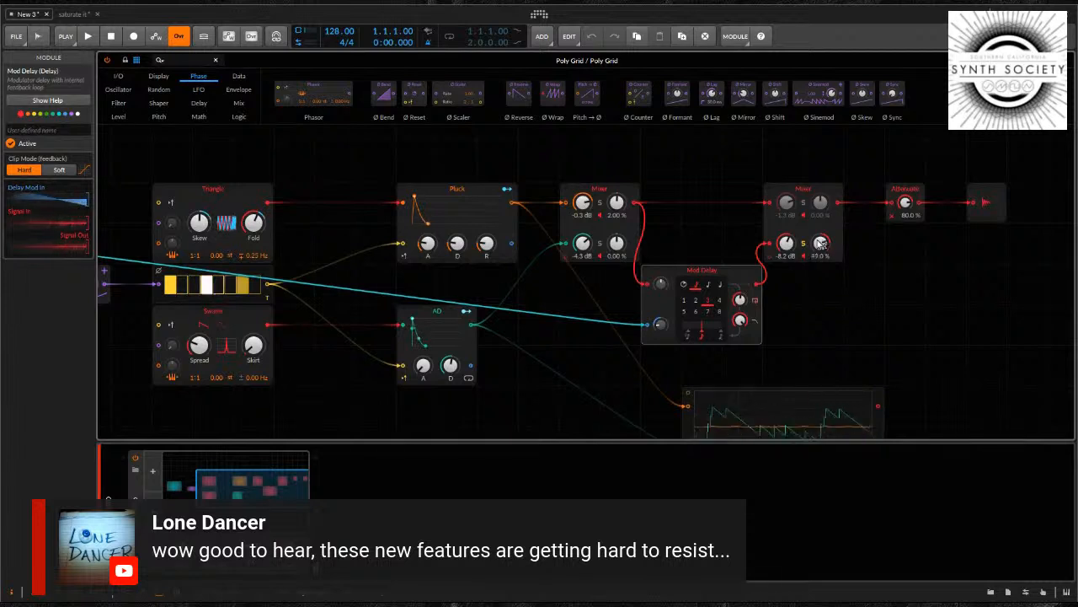
left_click_drag(818, 240, 819, 241)
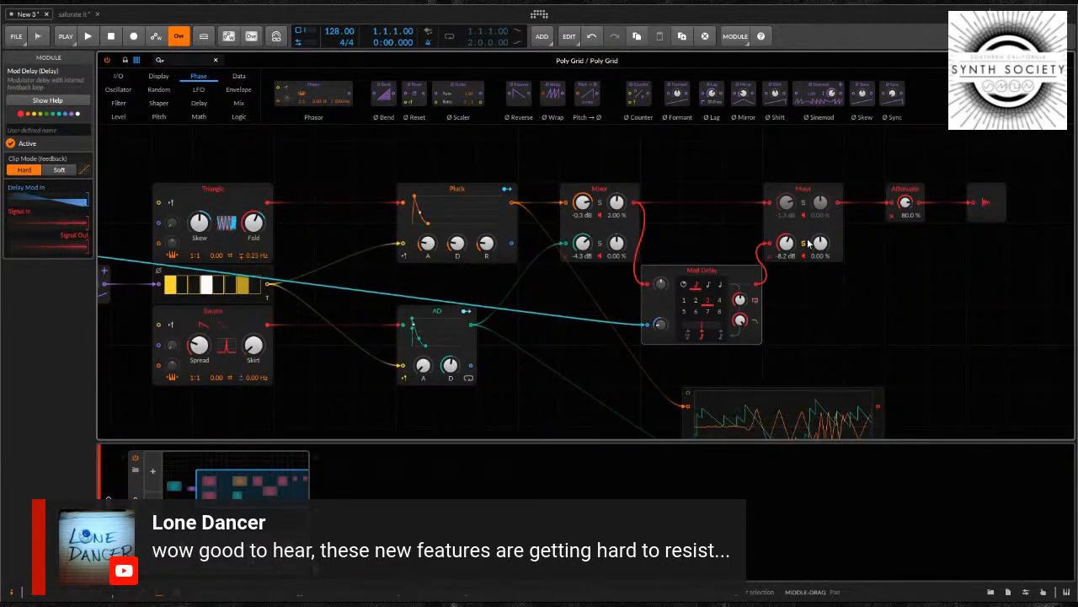
Shift Pluck, the first Mixer and the Mod Delay closer to the oscillators, raising the Mod Delay beside the first Mixer
left_click_drag(466, 188, 427, 188)
left_click(558, 191)
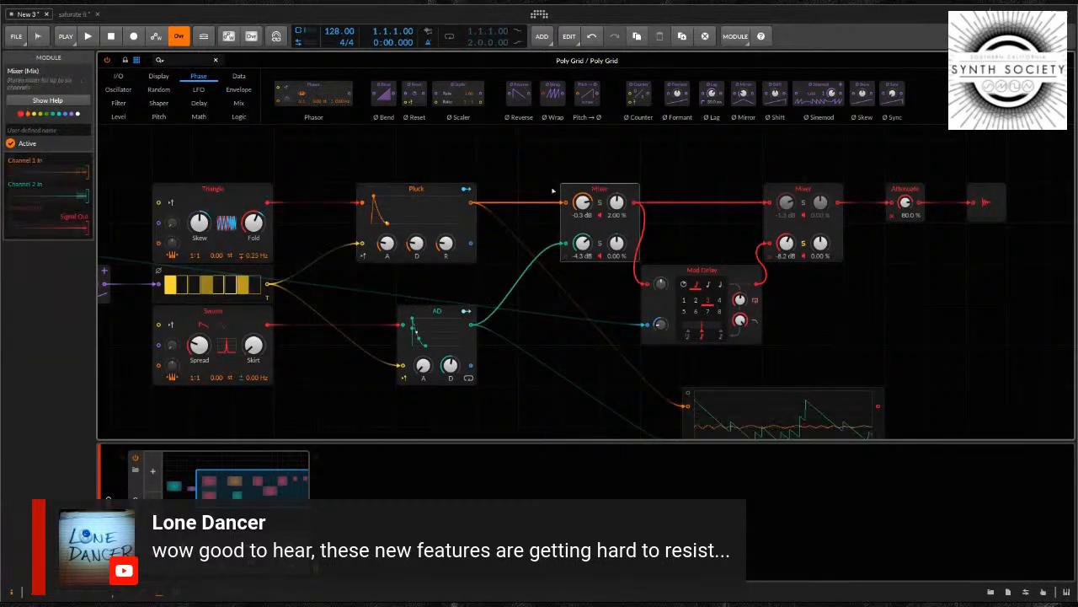
left_click_drag(552, 191, 512, 190)
left_click_drag(746, 290, 705, 248)
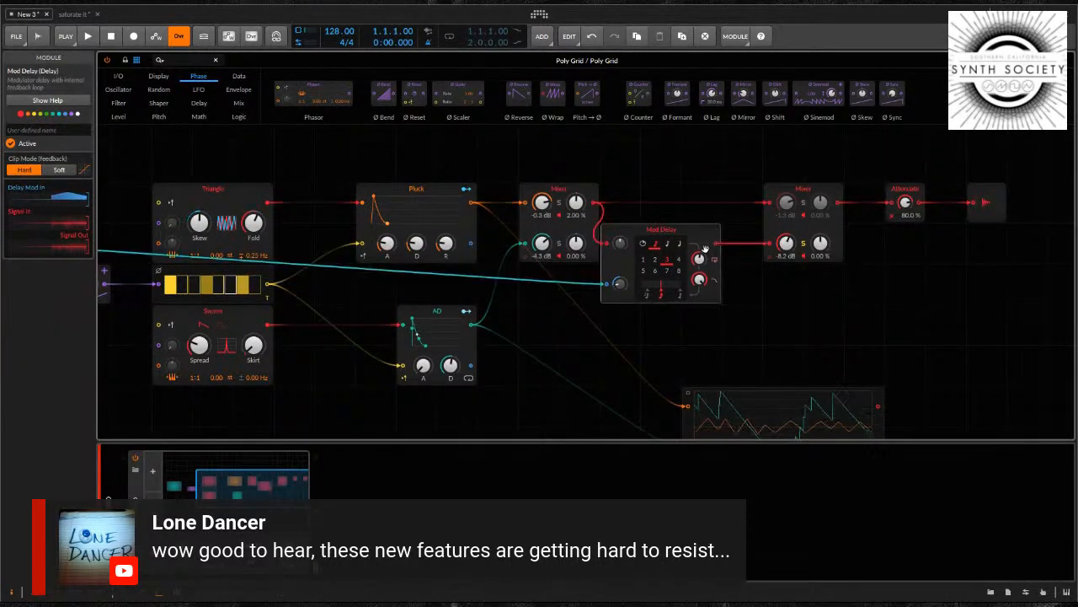
Add a second LFO above the second Mixer and assign it as a modulator of the channel 2 pan
left_click(200, 90)
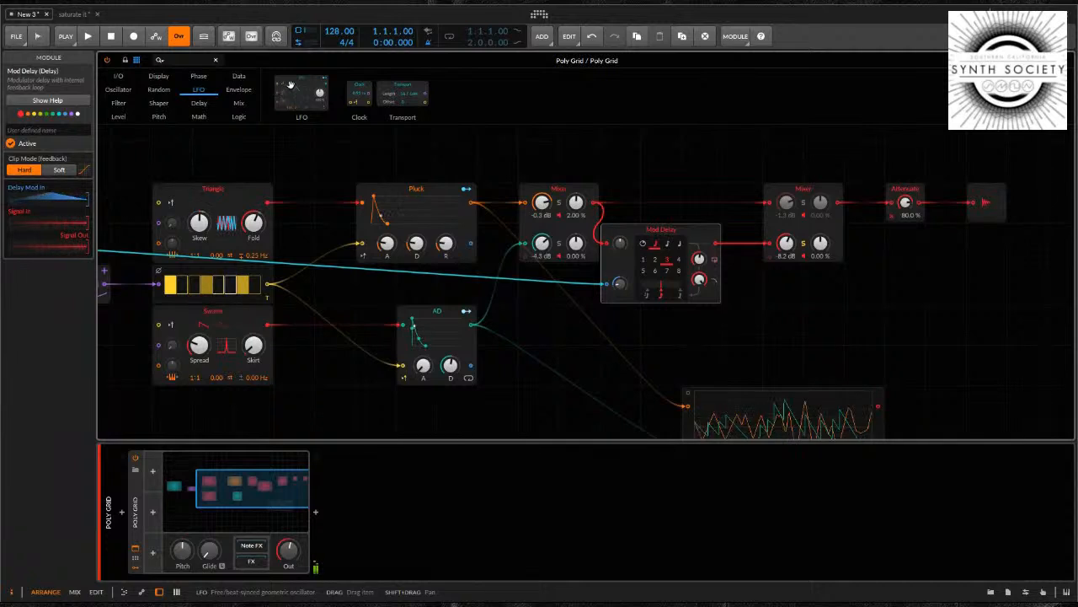
left_click_drag(291, 85, 781, 150)
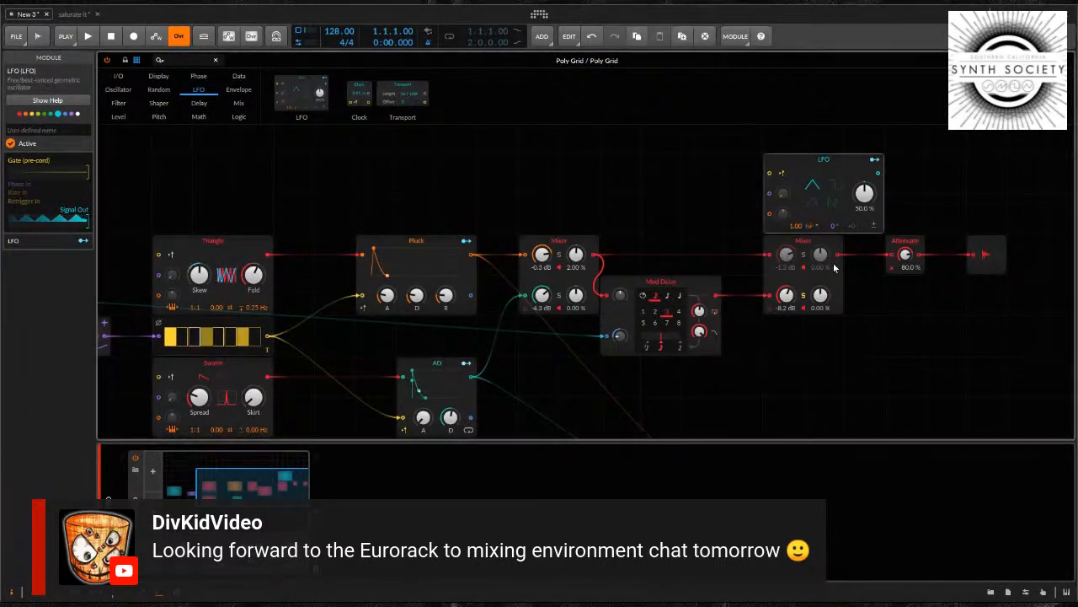
left_click(875, 159)
left_click_drag(822, 300, 820, 298)
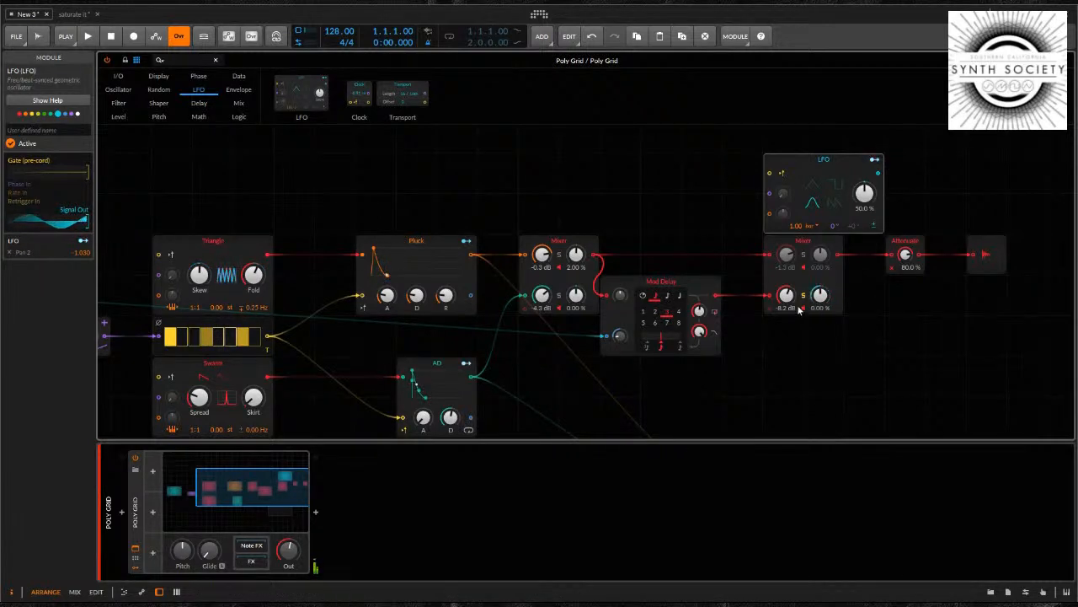
Audition the delay in the full mix by unsoloing channel 2, lowering it to -15.1 dB and soloing it again
left_click_drag(787, 301, 788, 297)
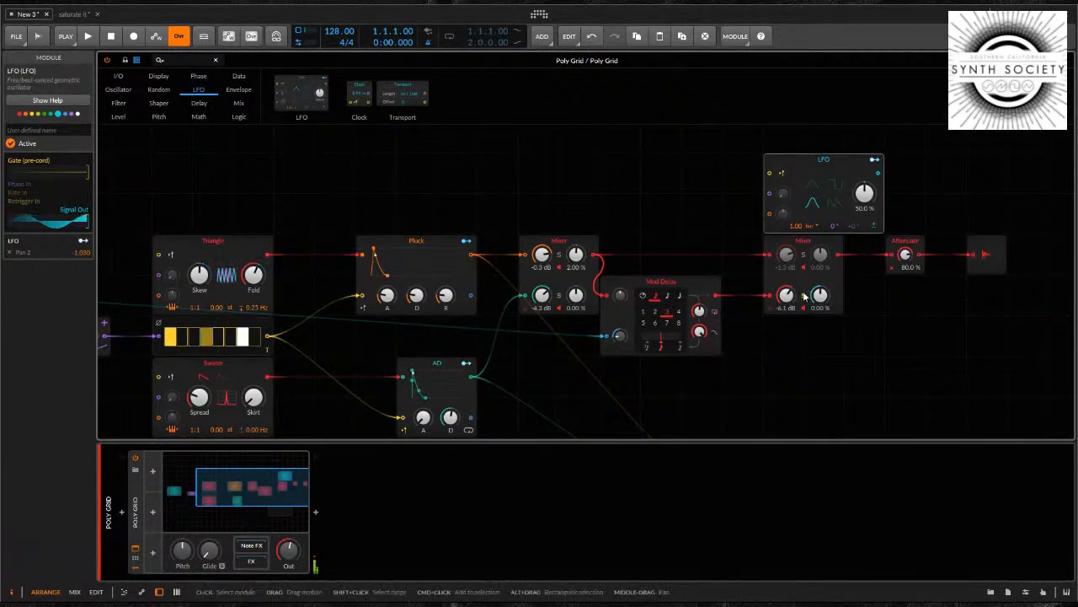
left_click(803, 296)
left_click_drag(789, 296, 789, 302)
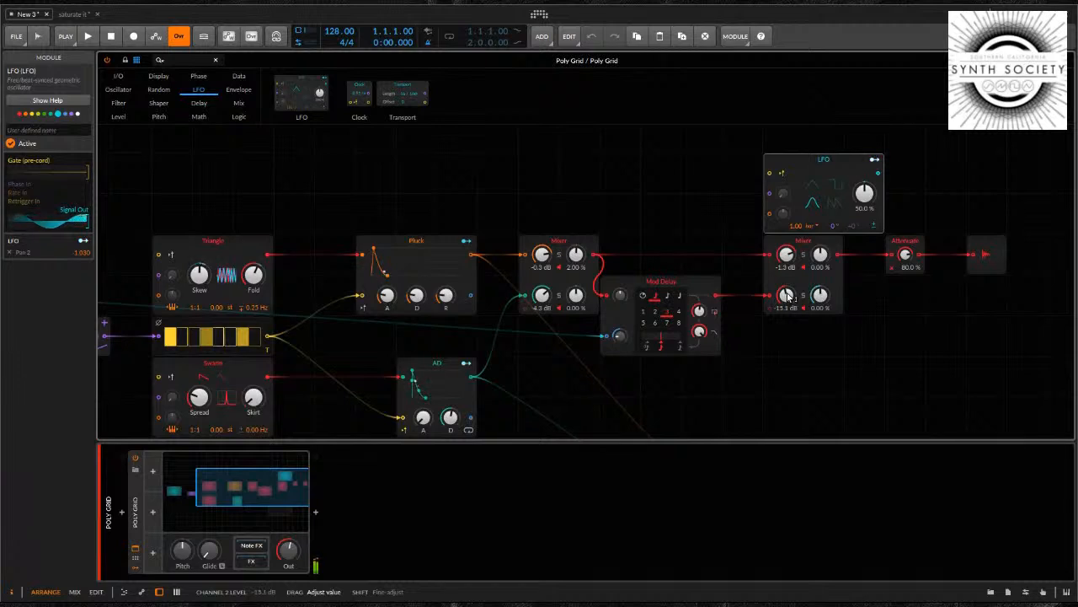
mouse_move(842, 174)
left_mouse_down()
mouse_move(851, 132)
mouse_move(837, 169)
left_mouse_up()
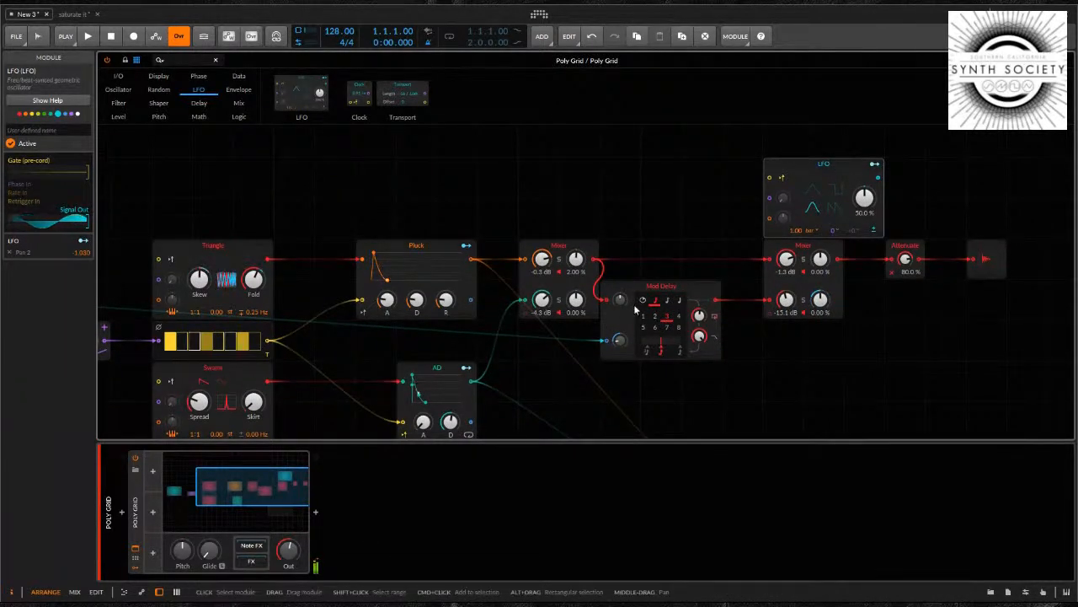
left_click(803, 300)
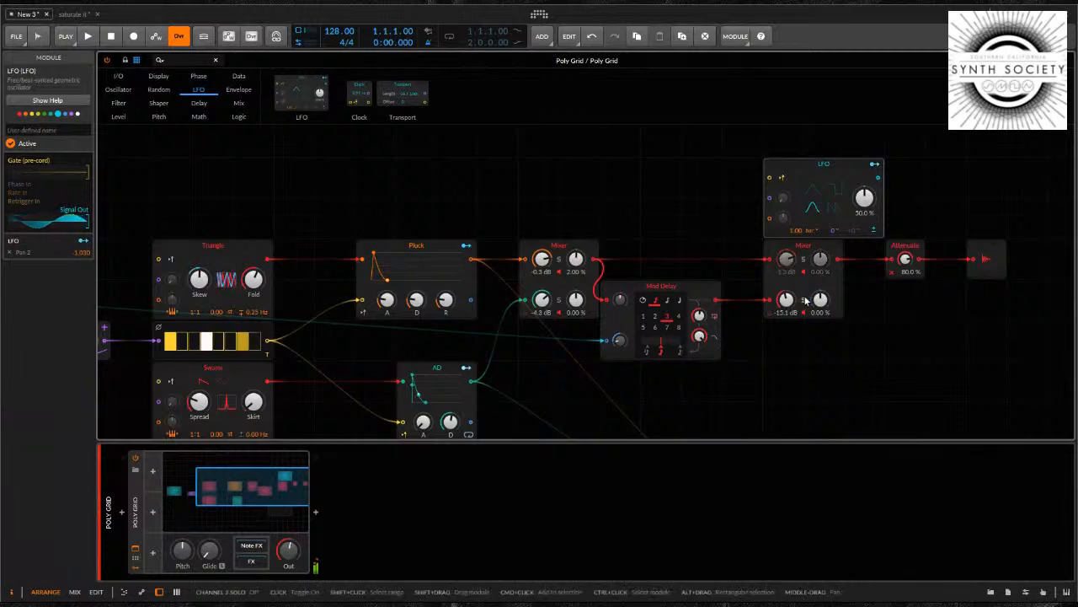
Move the pan LFO above the first Mixer and the second Mixer up against Attenuate, setting channel 2 to -4.5 dB
left_click_drag(838, 168, 594, 169)
left_click_drag(786, 301, 786, 301)
left_click_drag(800, 251, 841, 251)
left_click_drag(829, 311, 829, 308)
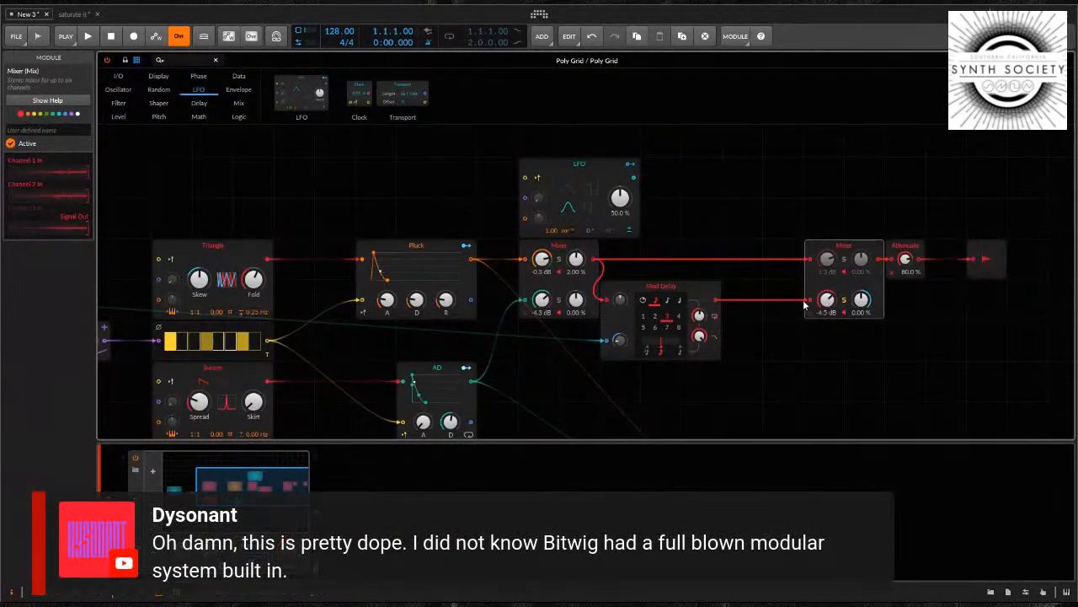
Add an XP filter module near the Mod Delay and move the second Mixer, Attenuate and output farther along to make room
left_click(752, 357)
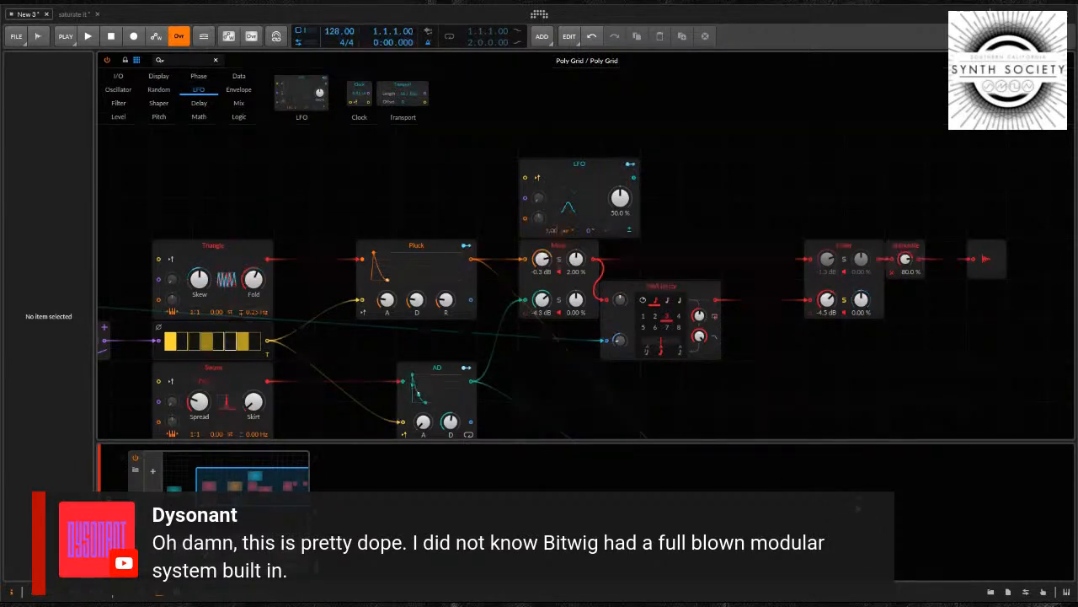
key("Return")
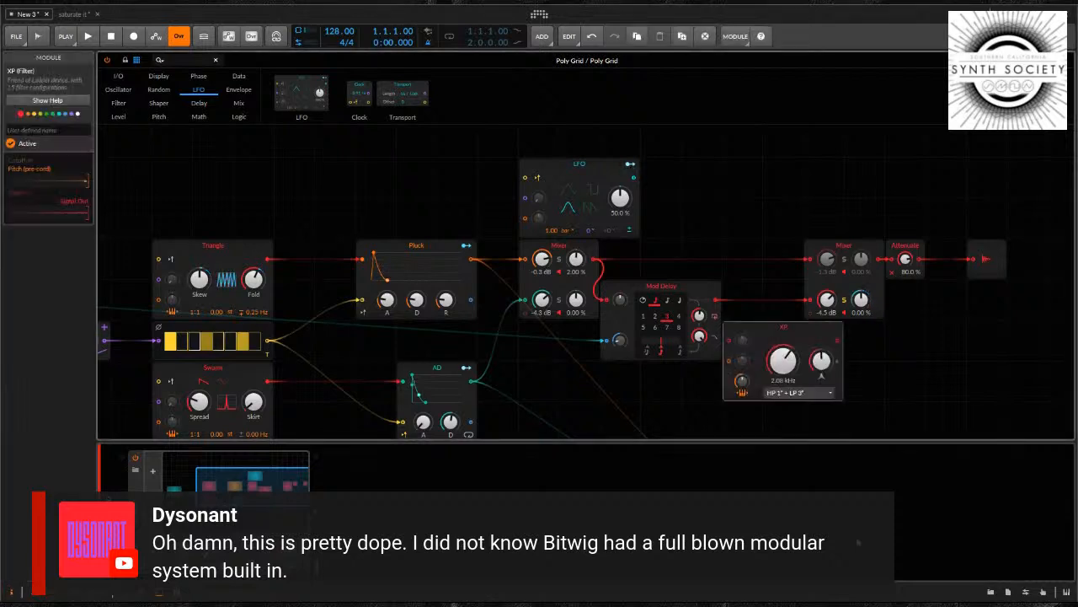
left_click_drag(866, 341, 1013, 237)
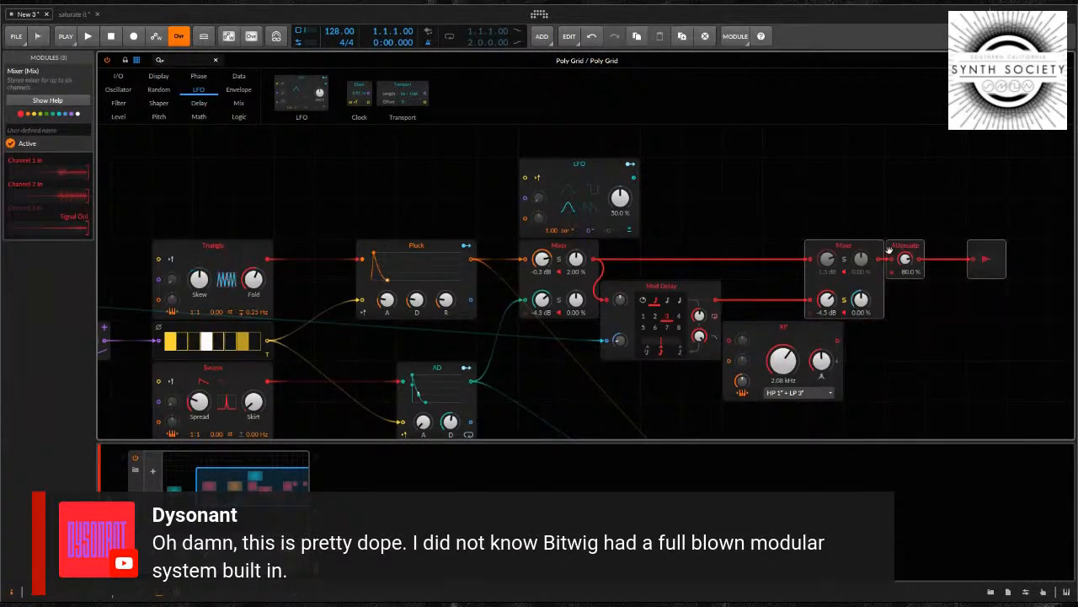
left_click_drag(877, 250, 958, 208)
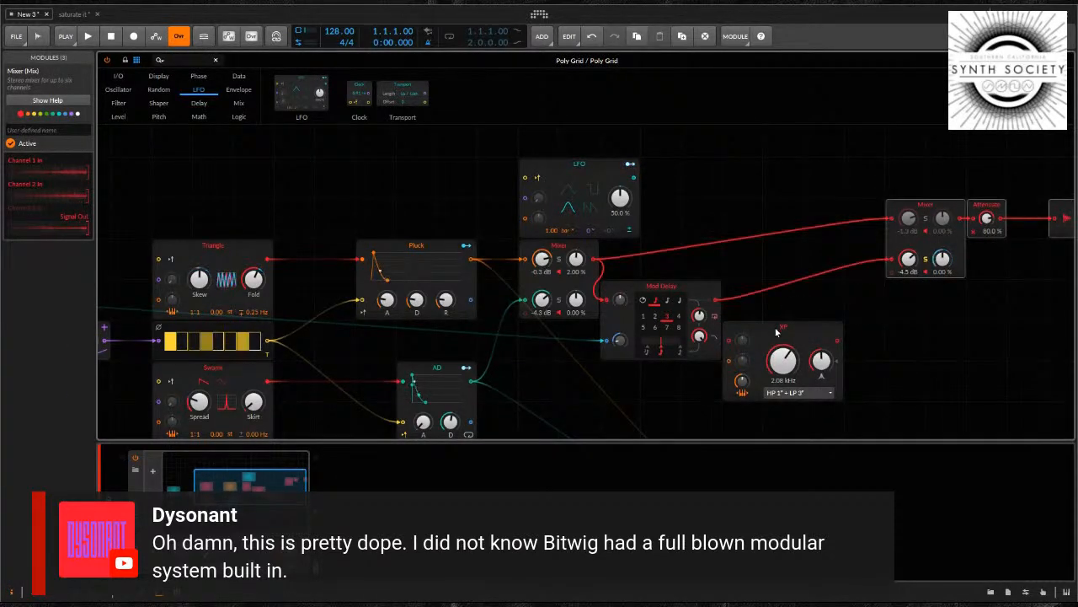
left_click_drag(802, 341, 803, 300)
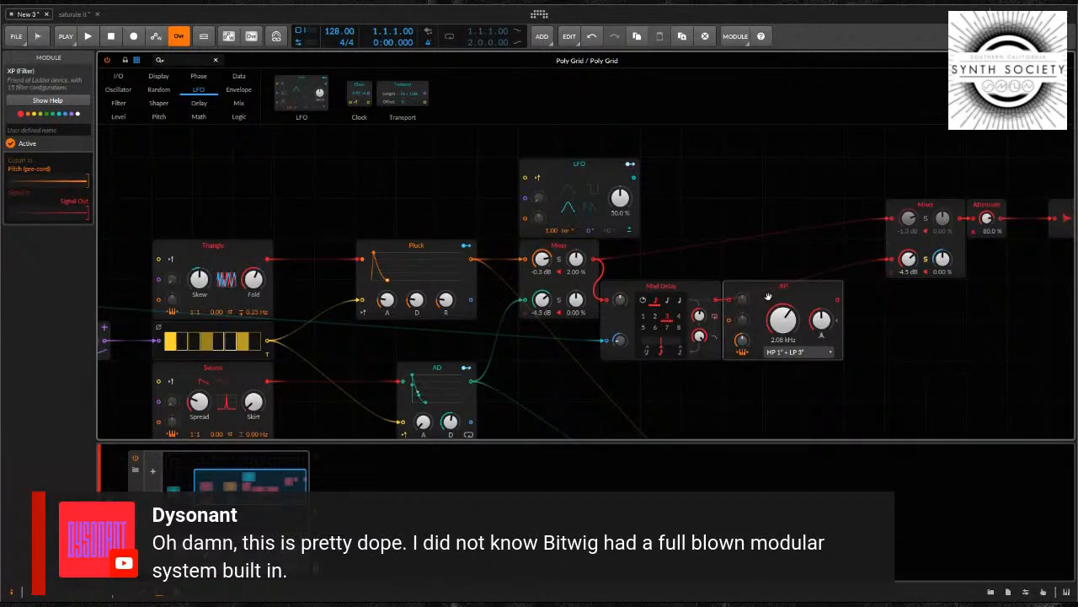
left_click_drag(722, 304, 717, 301)
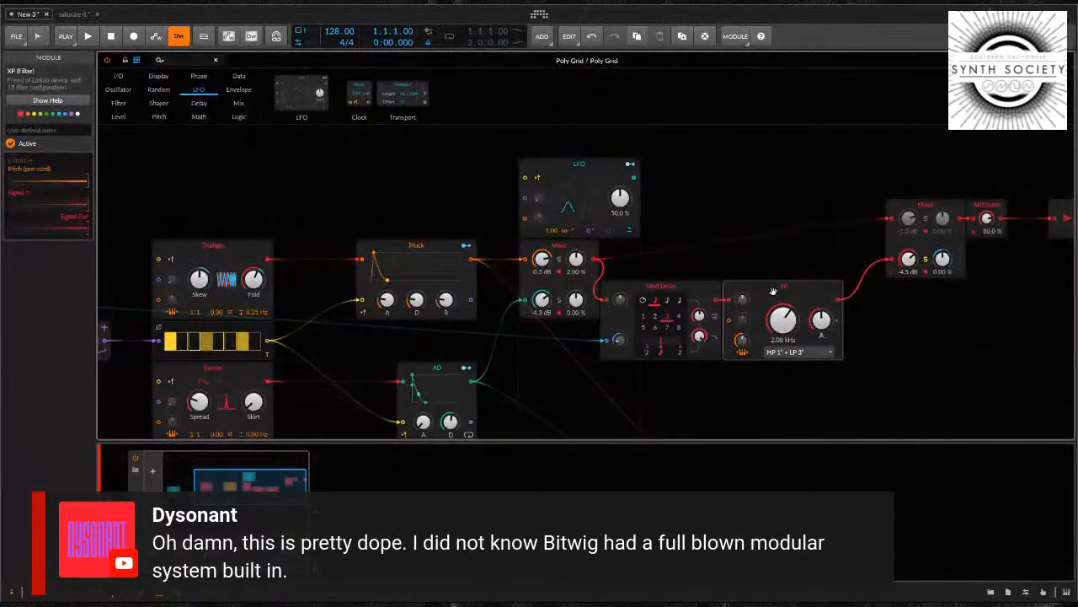
left_click_drag(799, 293, 839, 292)
left_click_drag(988, 224, 988, 217)
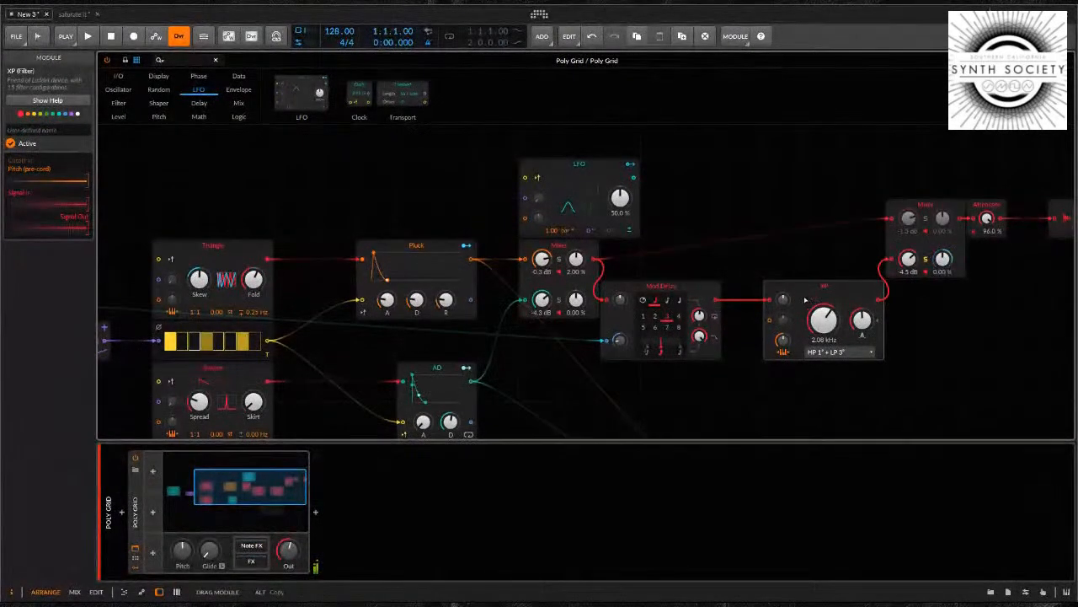
left_click_drag(836, 299, 796, 299)
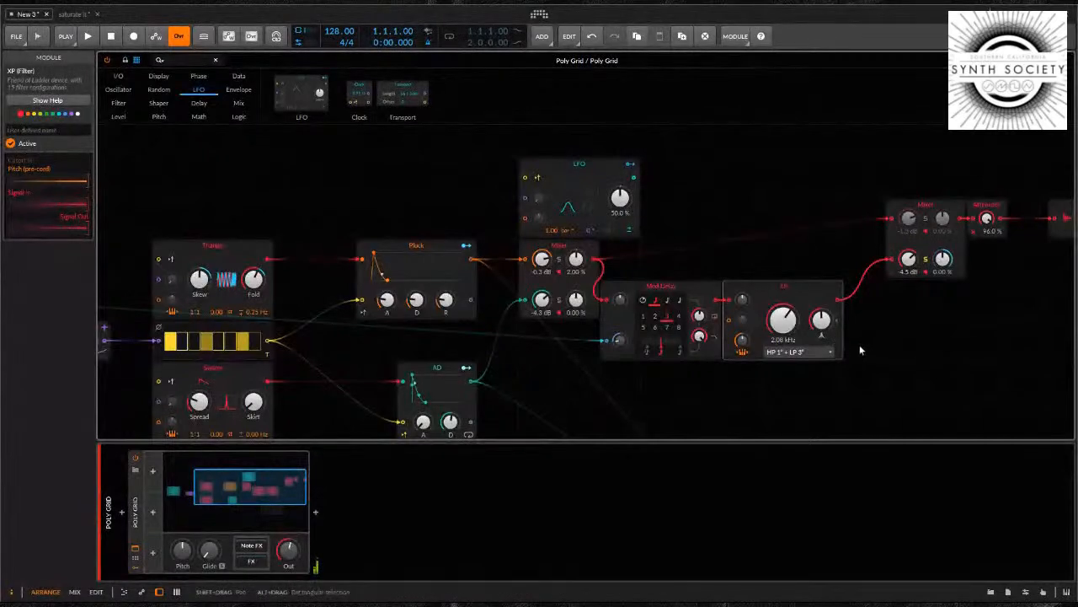
Drop Attenuate to 9.50 %, toggle the channel 2 solo off and on, and bring Attenuate up to 82.5 %
left_click_drag(987, 219, 987, 291)
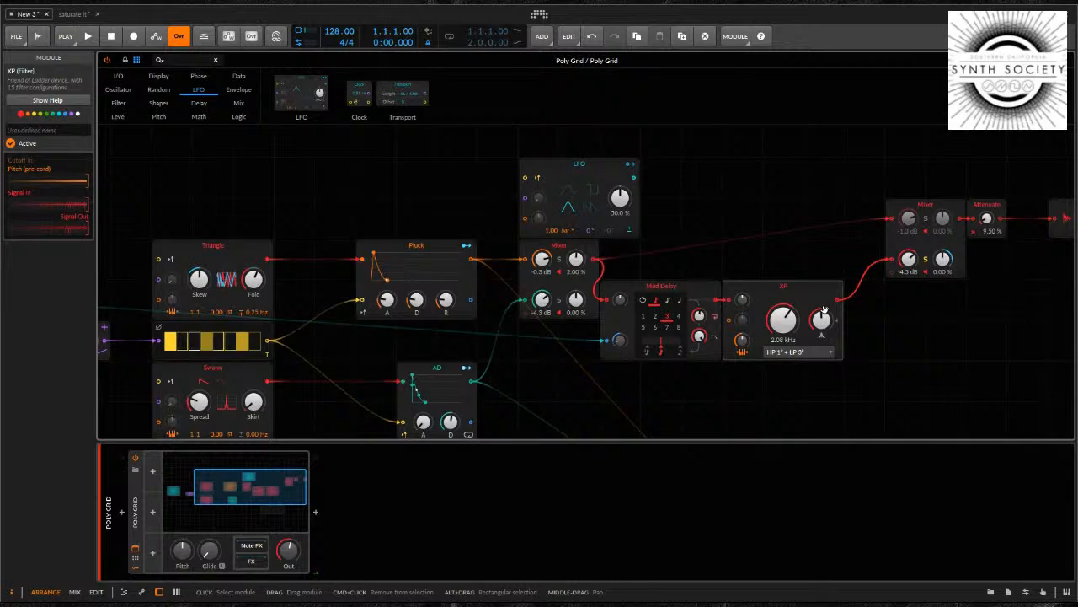
left_click(925, 261)
left_click(925, 261)
left_click_drag(987, 222, 987, 220)
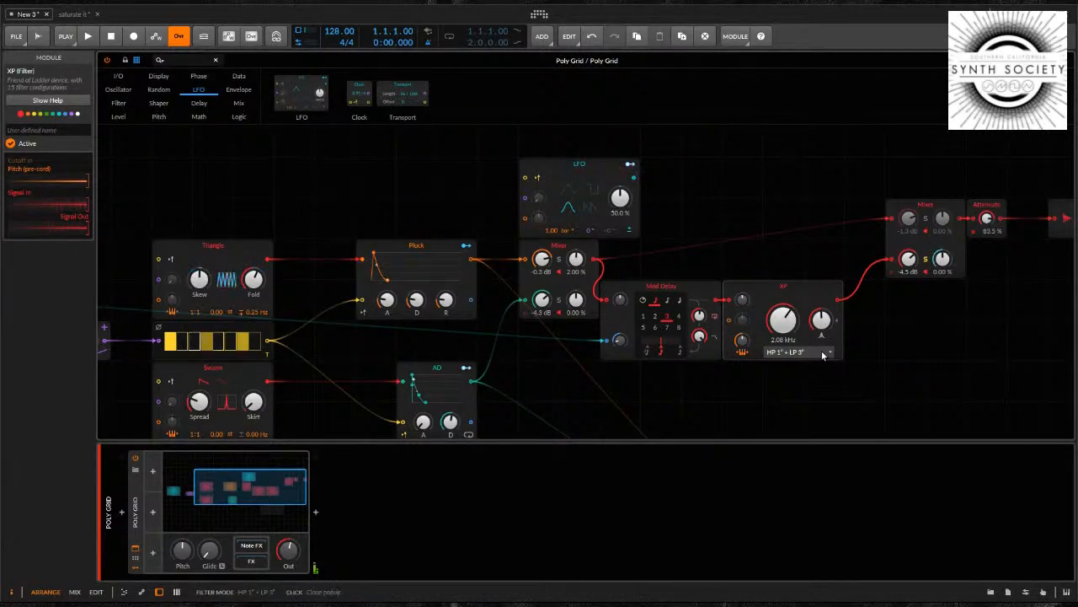
Set the XP filter to Band-pass 4° mode, raise its resonance and set its cutoff to 1.07 kHz
left_click(813, 461)
left_click_drag(820, 320, 788, 317)
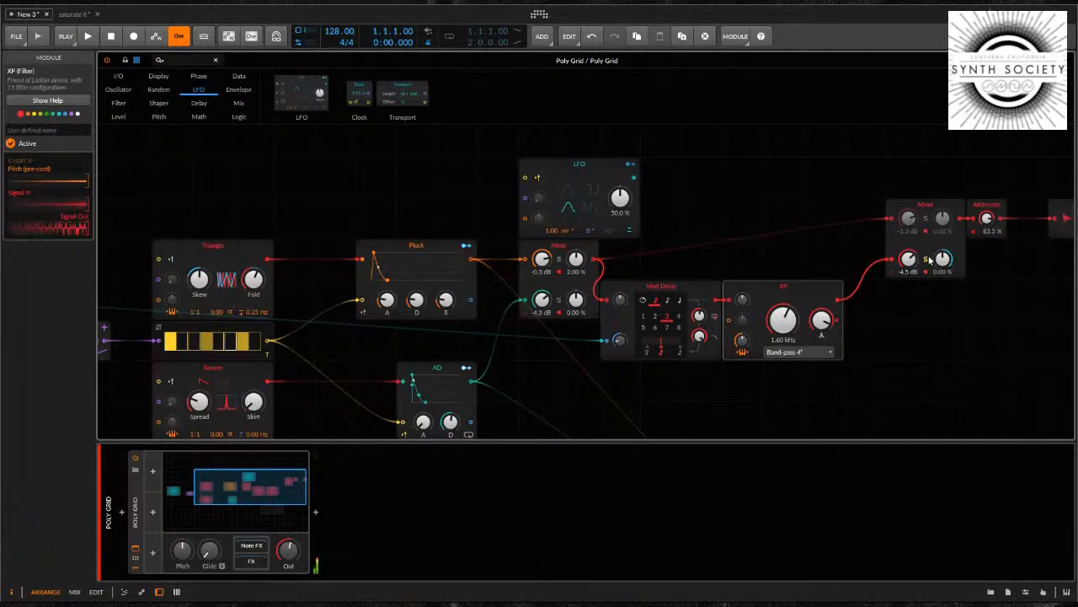
left_click_drag(787, 317, 787, 318)
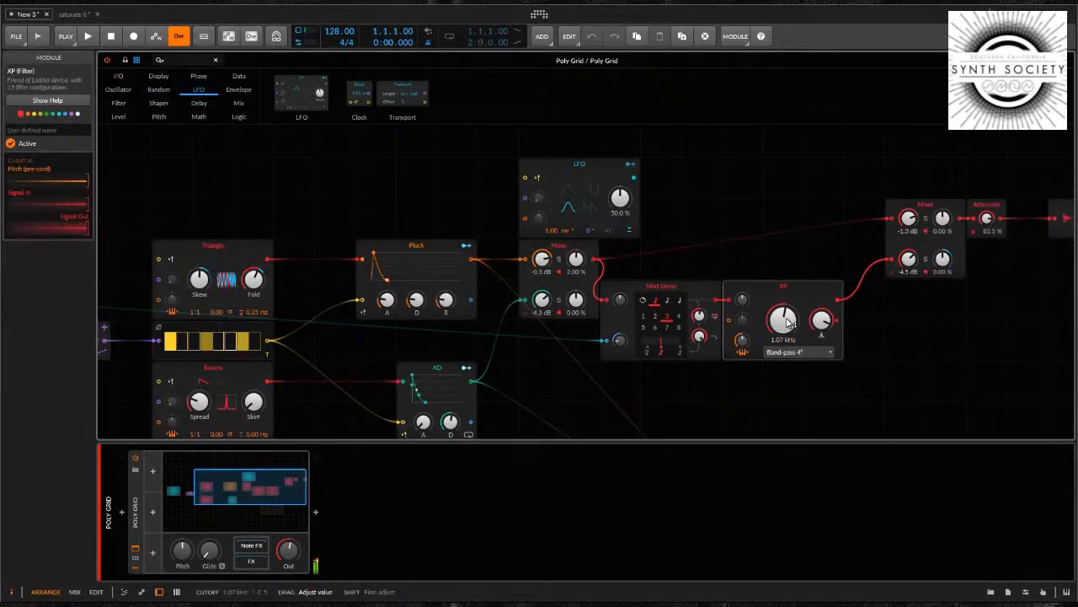
left_click_drag(787, 285, 787, 324)
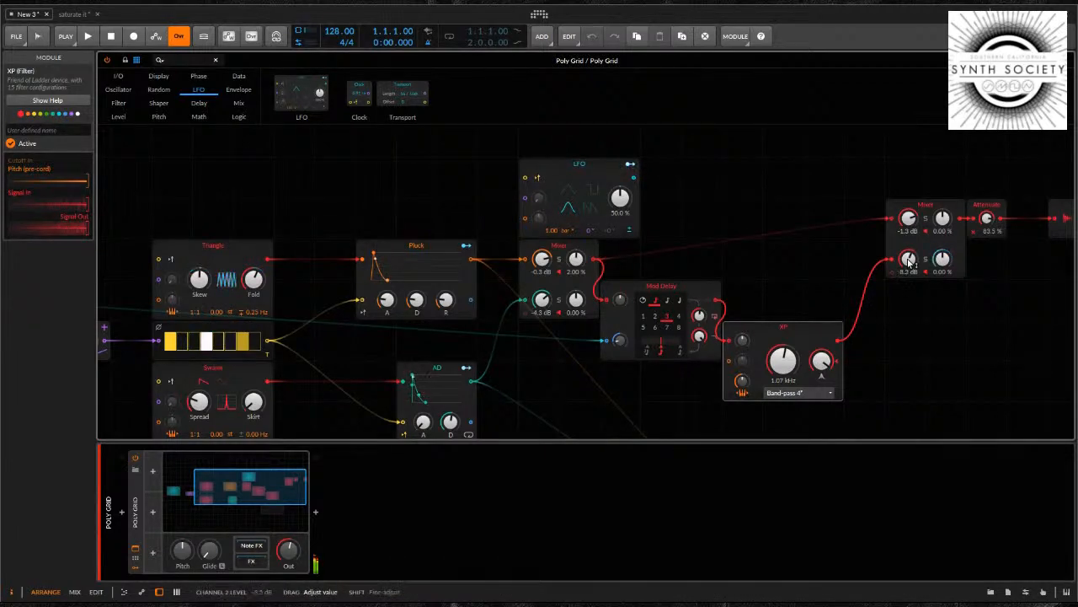
left_click_drag(910, 263, 910, 307)
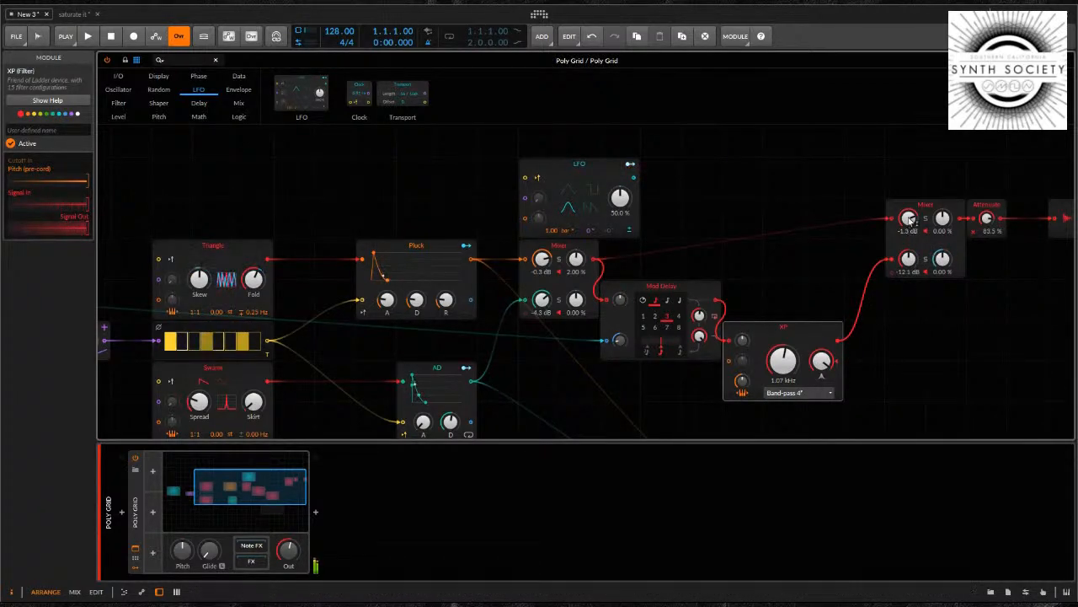
left_click_drag(910, 220, 910, 232)
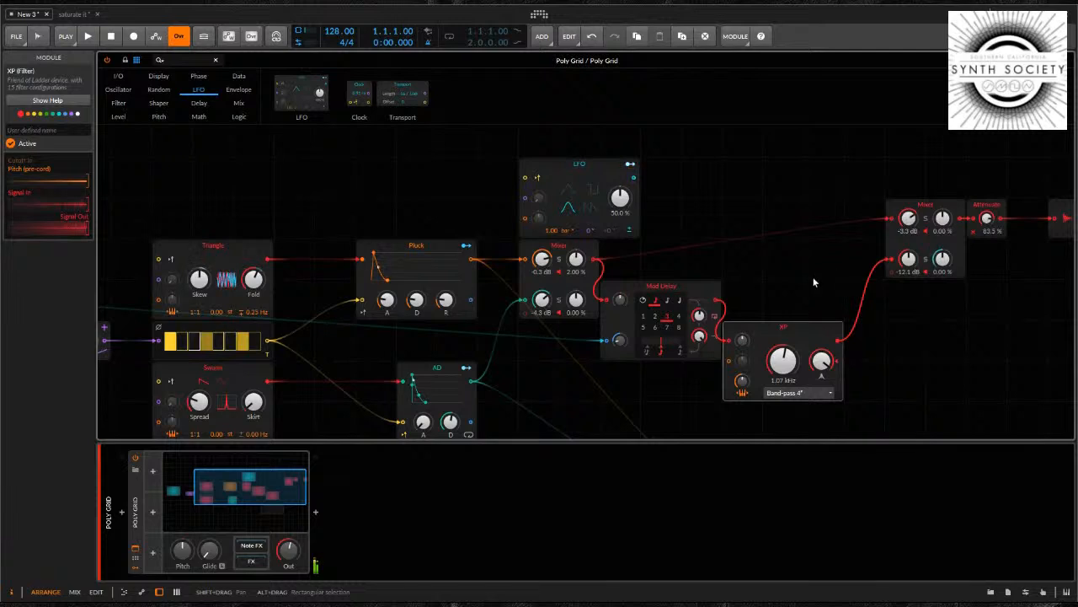
left_click_drag(987, 218, 988, 218)
left_click(697, 173)
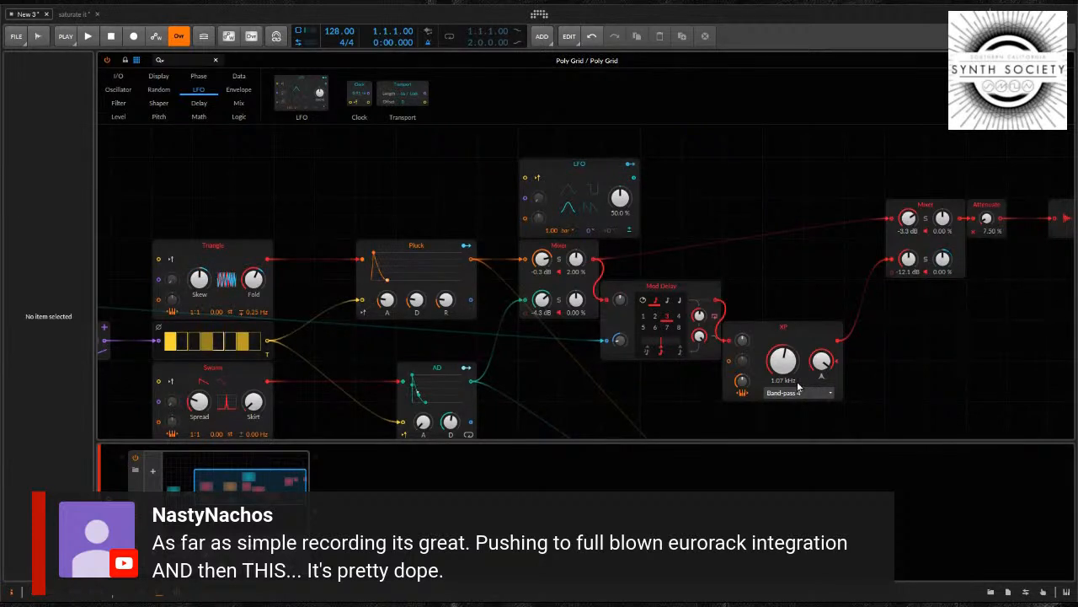
key("ctrl+z")
left_click_drag(703, 163, 784, 204)
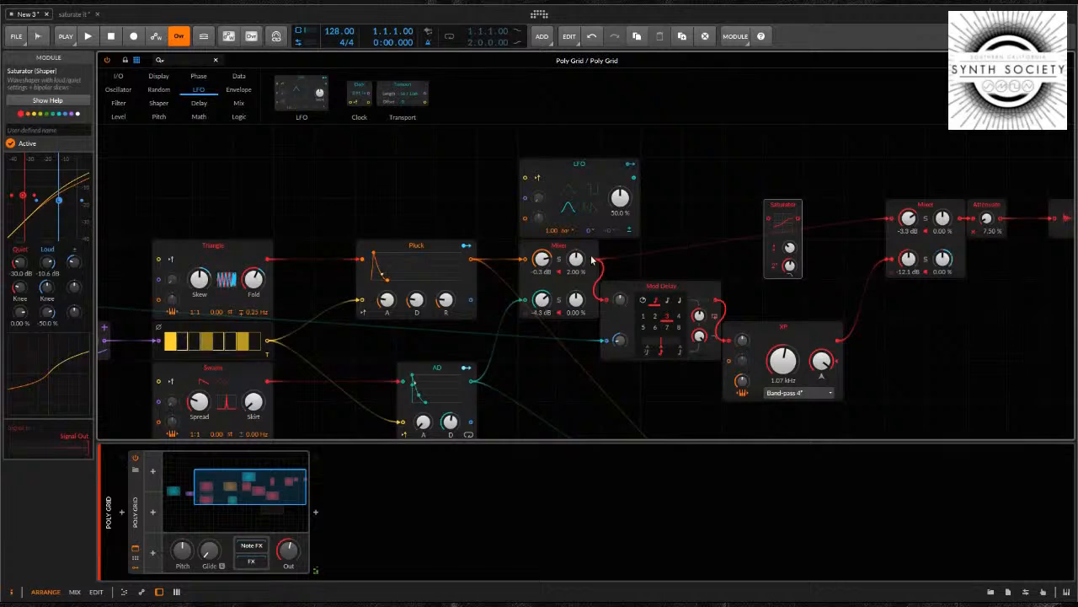
left_click_drag(594, 259, 626, 256)
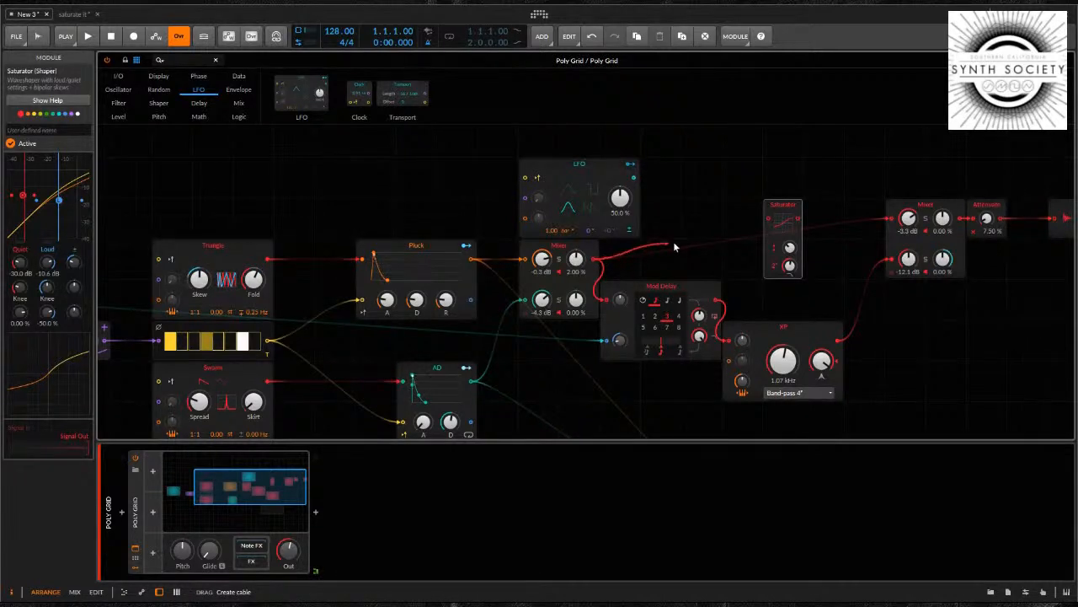
left_click_drag(709, 241, 767, 219)
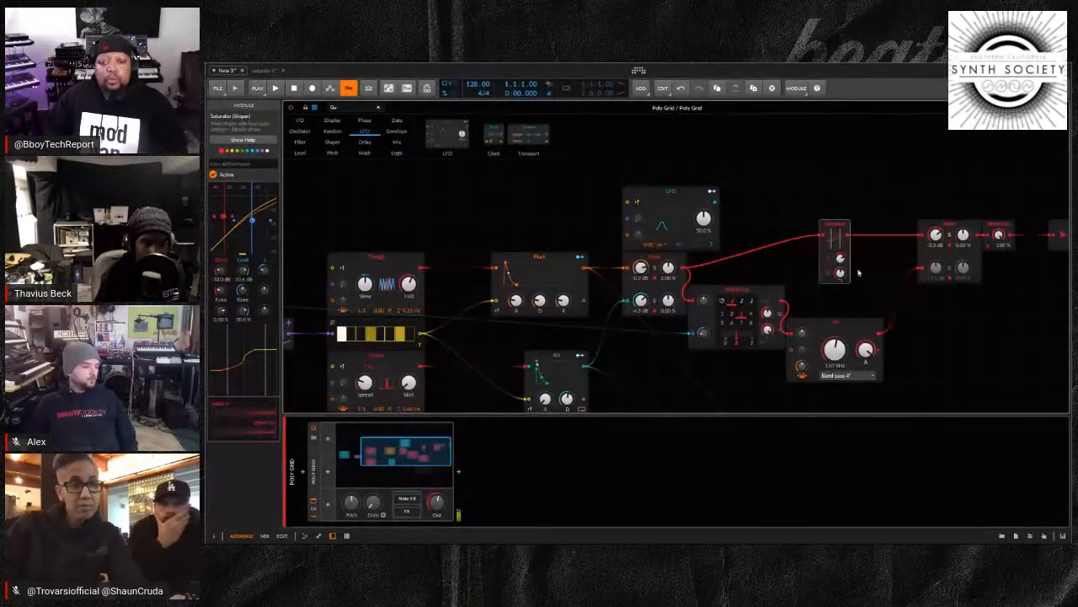
Lower the Attenuate level after the second Mixer to 14.5 %
left_click(998, 236)
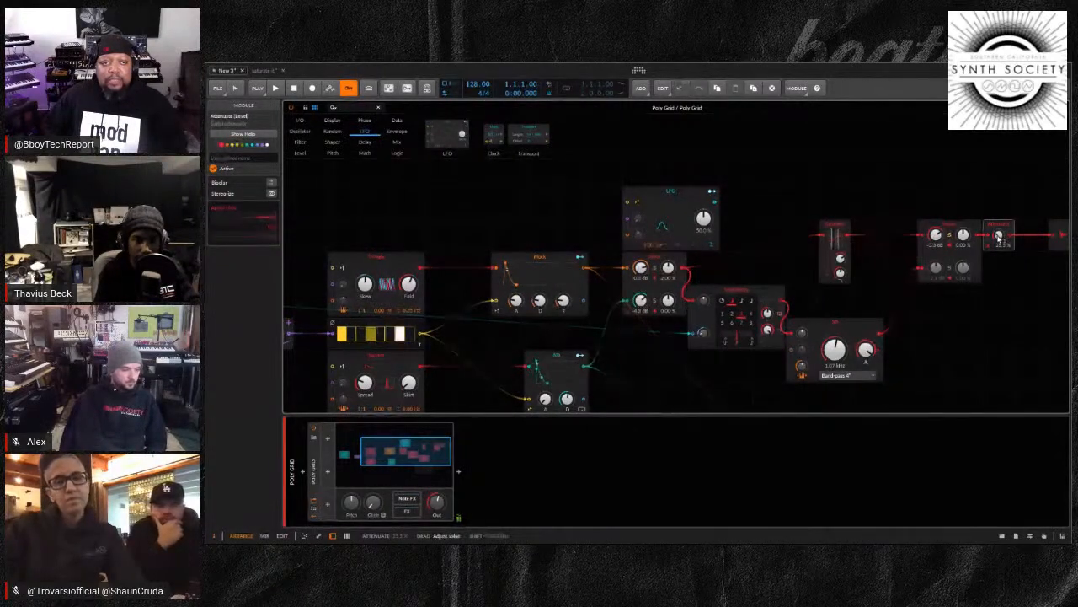
left_click_drag(999, 236, 998, 253)
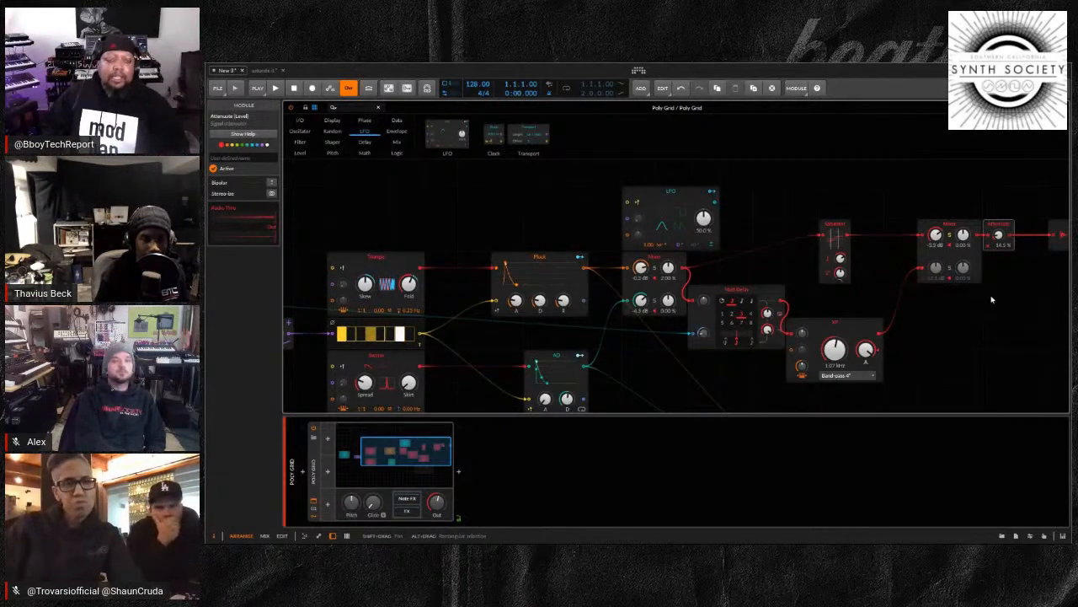
left_click_drag(991, 297, 947, 275)
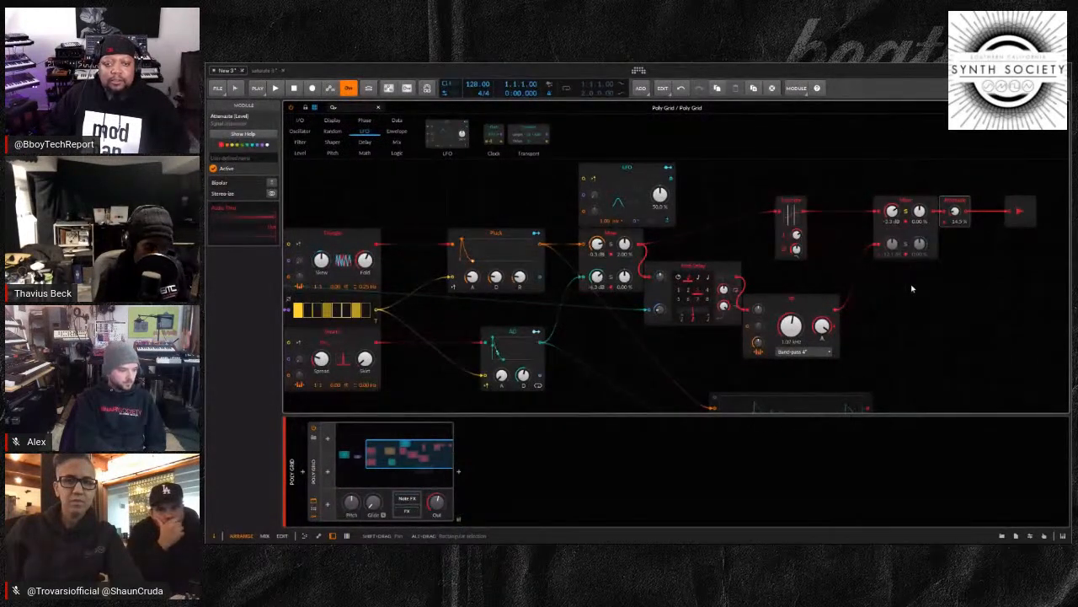
scroll(912, 290, "down", 1)
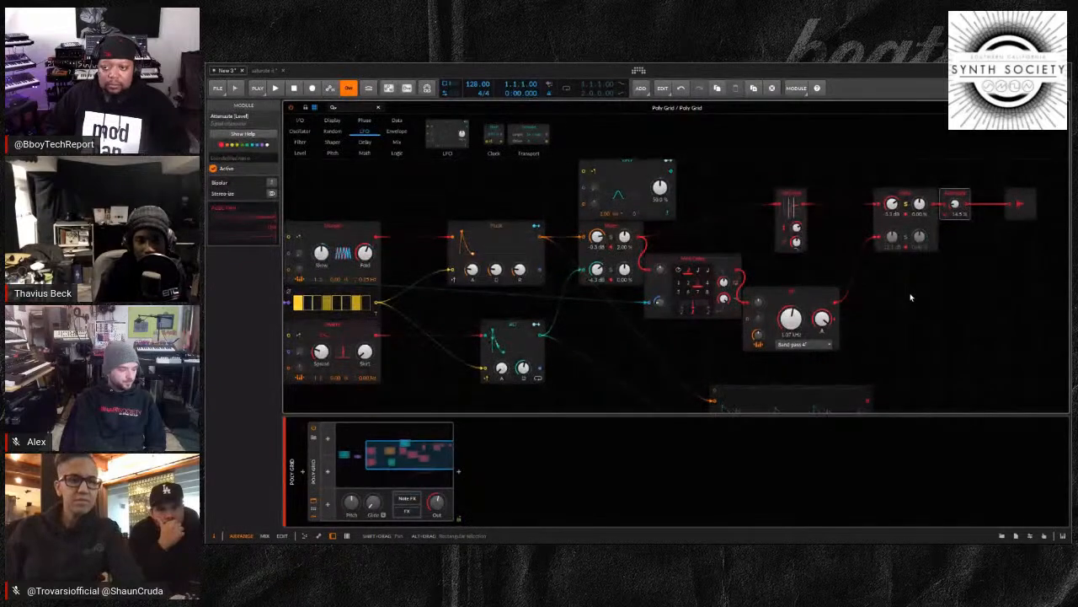
scroll(910, 293, "right", 1)
scroll(910, 293, "down", 3)
left_click_drag(837, 318, 895, 274)
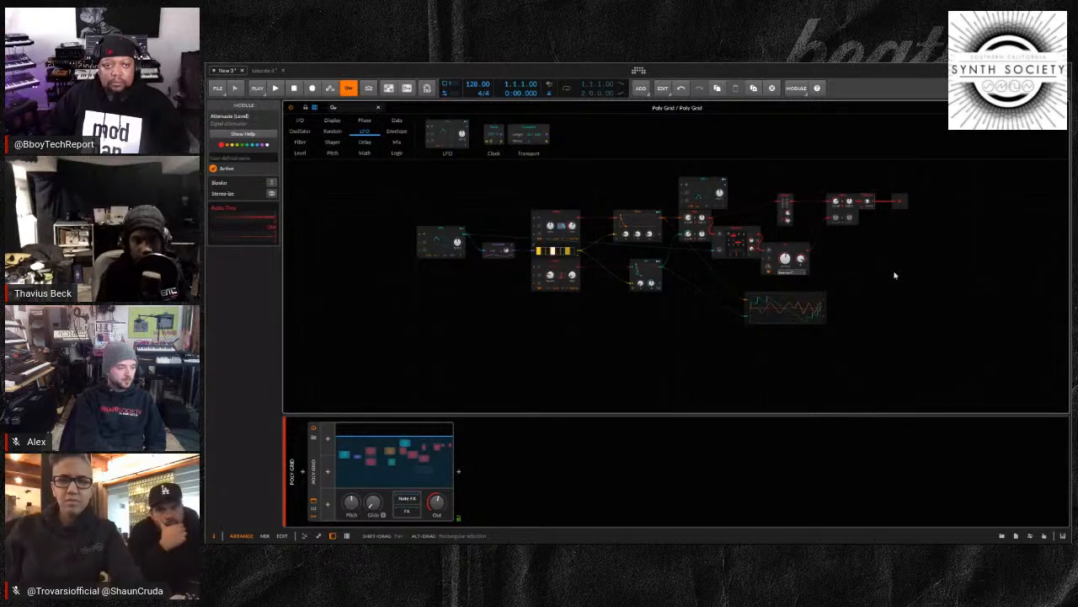
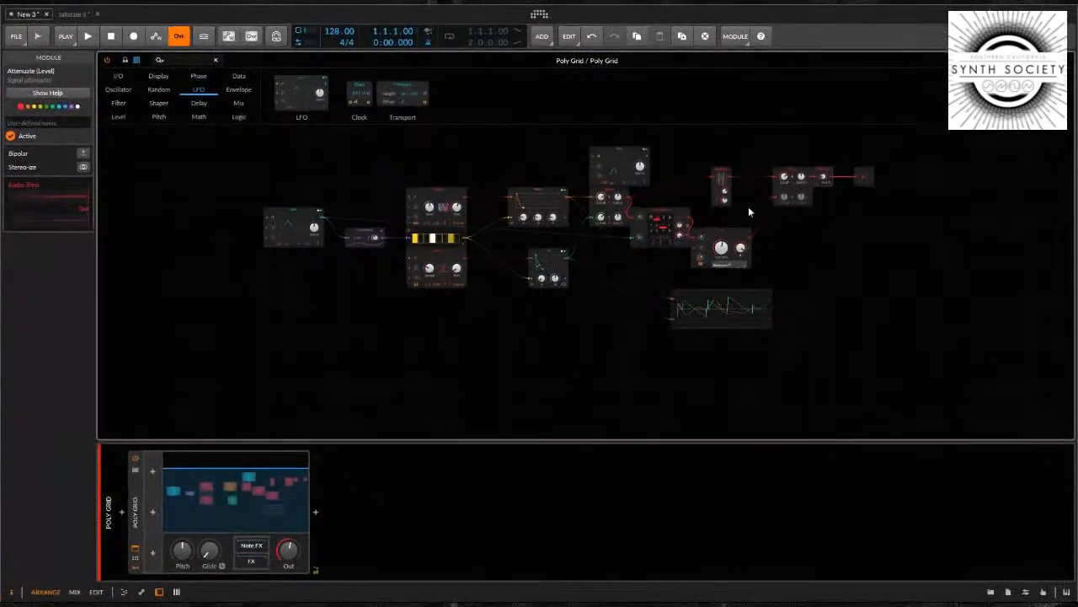
Delete every module ahead of the second Mixer, keeping that Mixer, the Attenuate and the Audio Out
left_click(750, 152)
left_click_drag(753, 138, 262, 360)
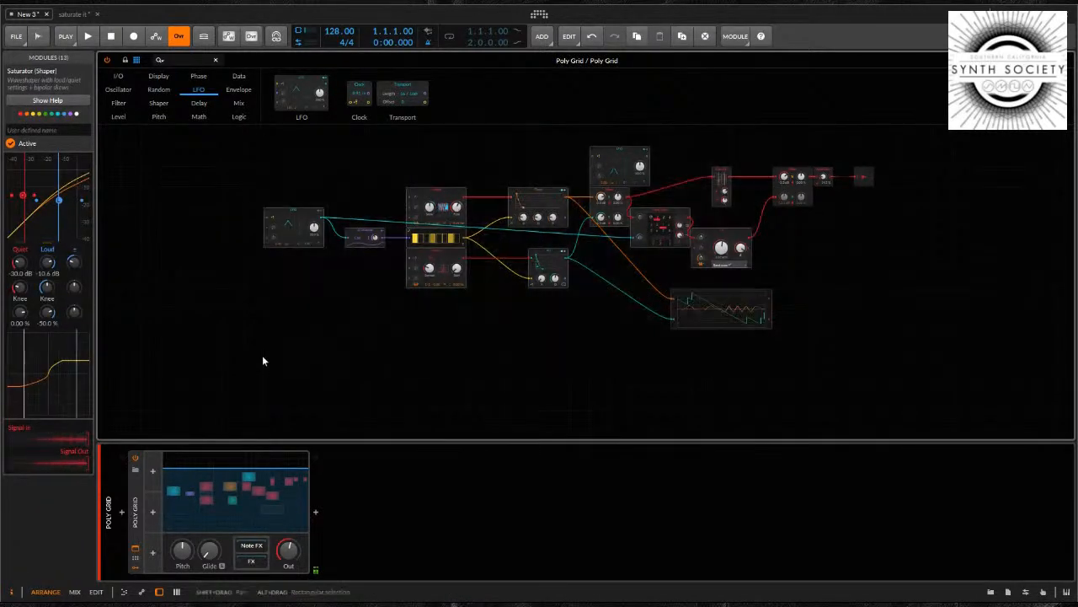
key("Delete")
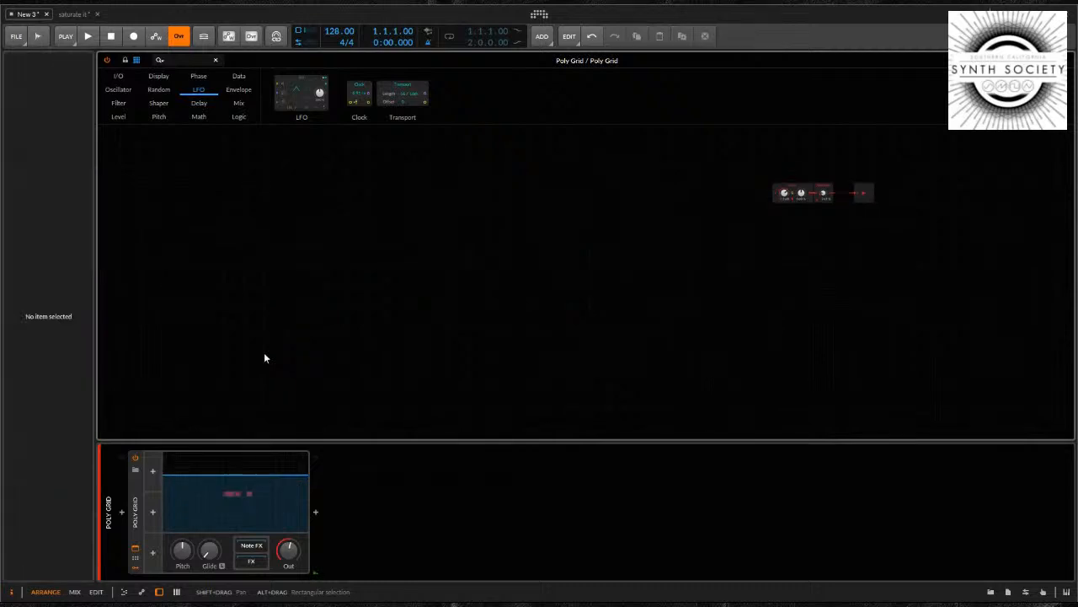
Move the Audio Out module one grid column further away from the Attenuate
scroll(807, 274, "up", 1)
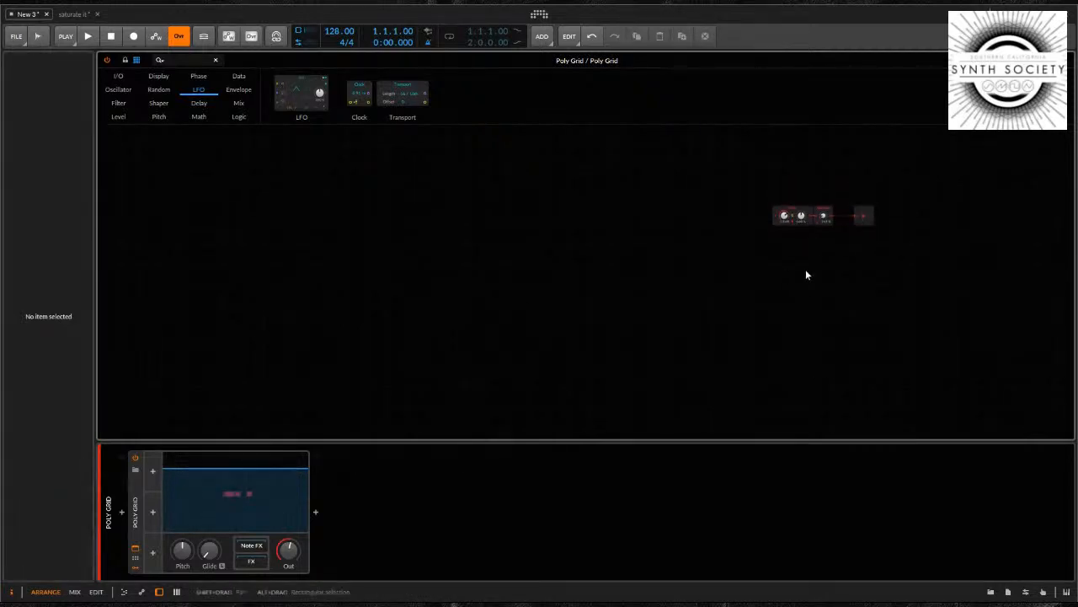
left_click_drag(806, 271, 820, 273)
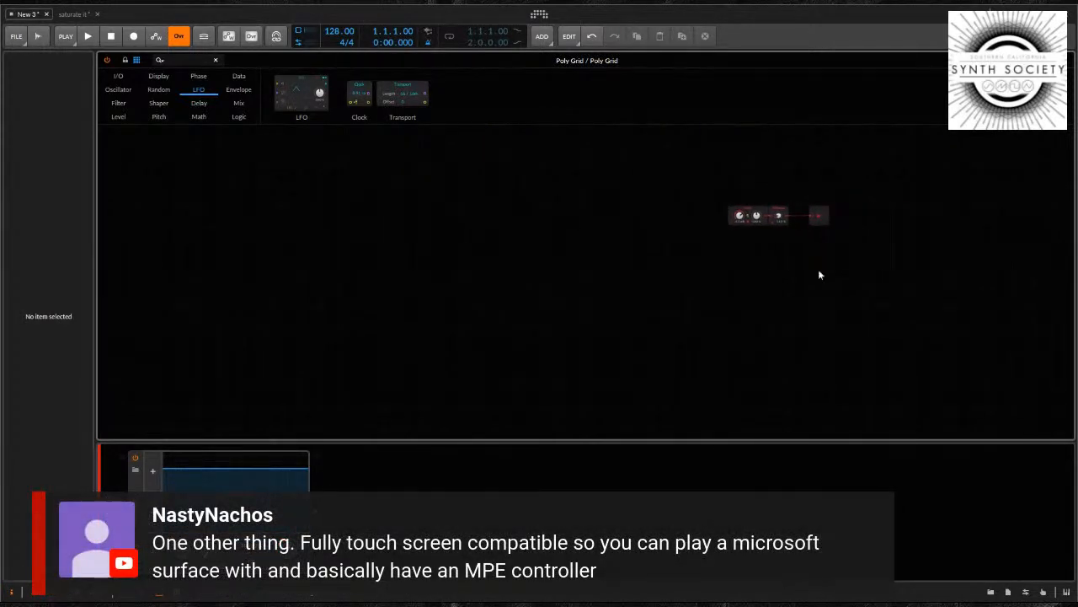
left_click(818, 268)
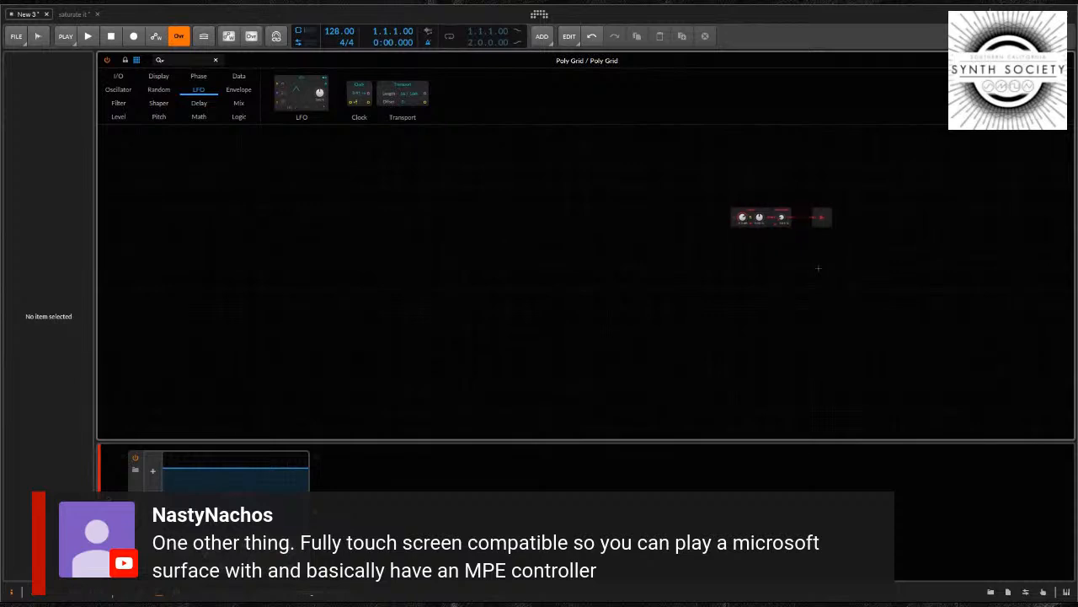
key("ctrl+plus")
key("ctrl+plus")
key("ctrl+plus")
key("ctrl+plus")
key("ctrl+minus")
left_click_drag(862, 310, 744, 292)
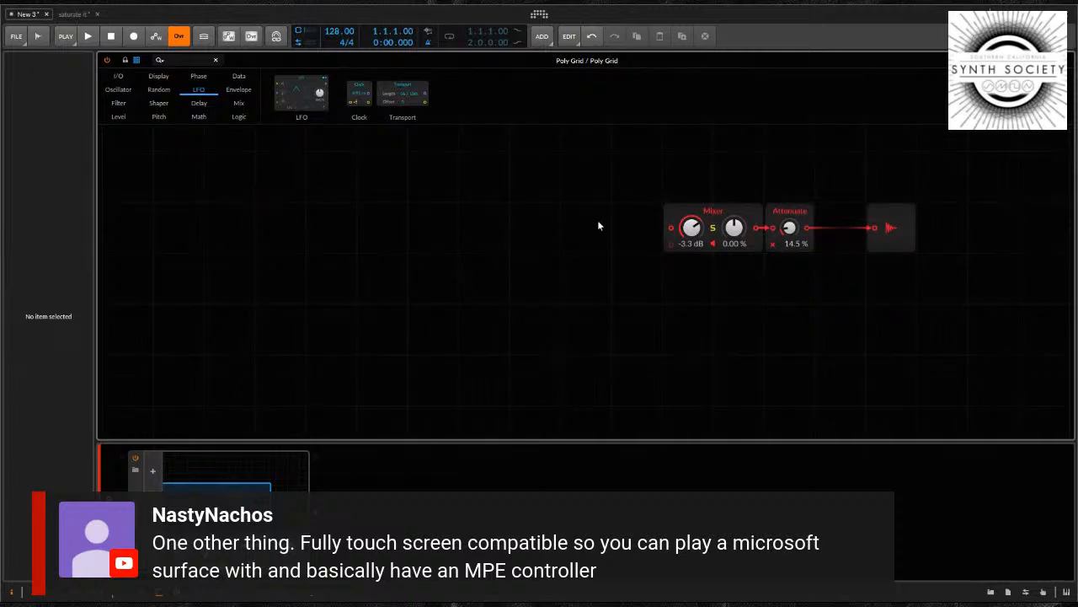
left_click_drag(901, 227, 936, 227)
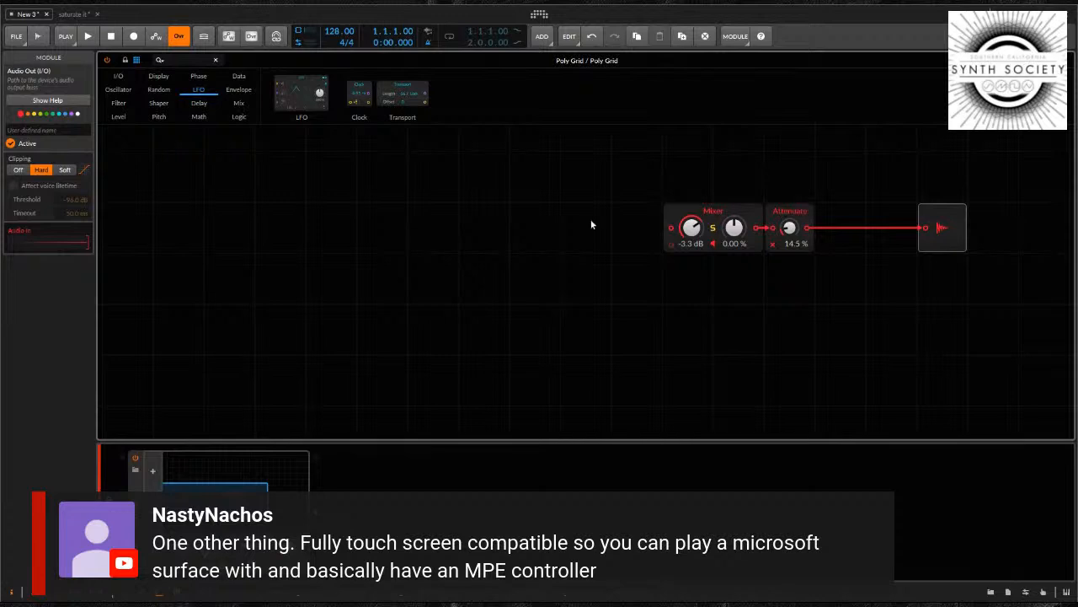
Add a Sampler module ahead of the Mixer, in the same row
left_click_drag(292, 221, 369, 221)
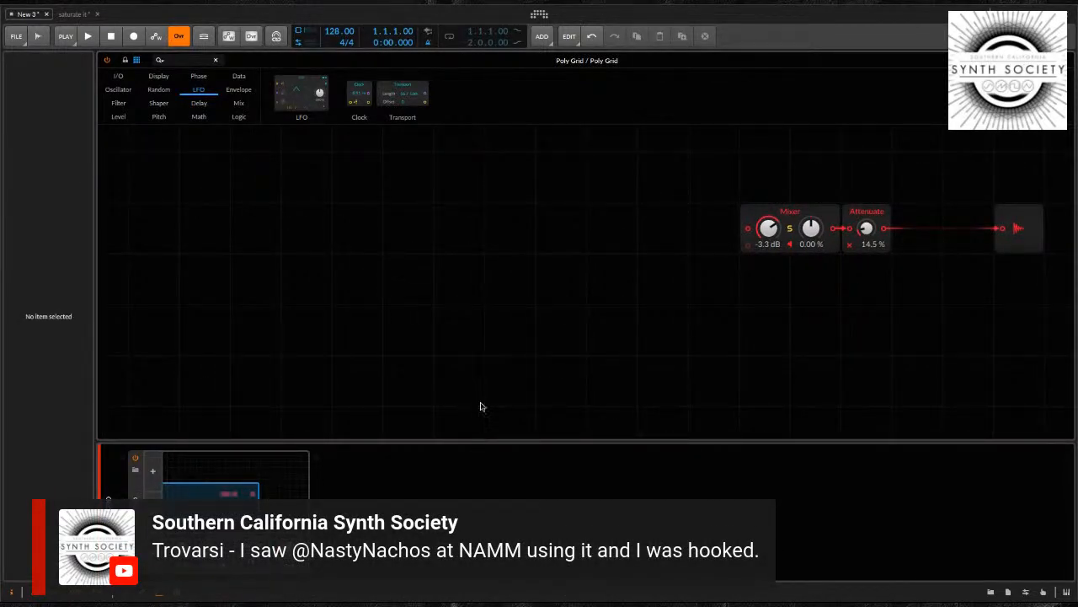
left_click(481, 406)
left_click_drag(553, 223, 462, 222)
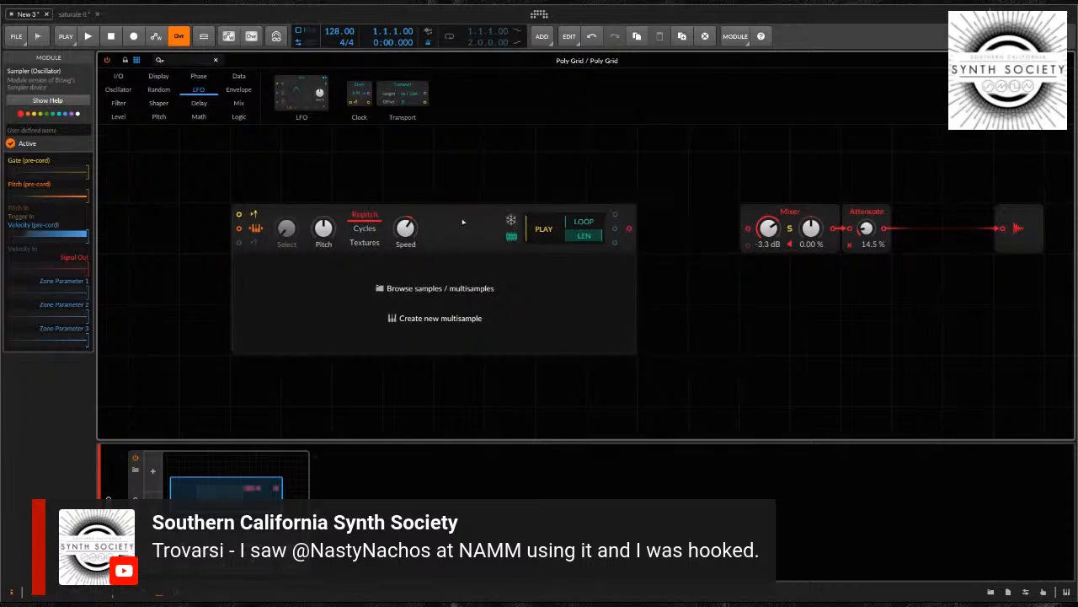
Load the parliament-comeinoutoftherain-84.5bpm wave file from the TS-ClassicBreaksVol2 music folder into the Sampler
left_click(402, 291)
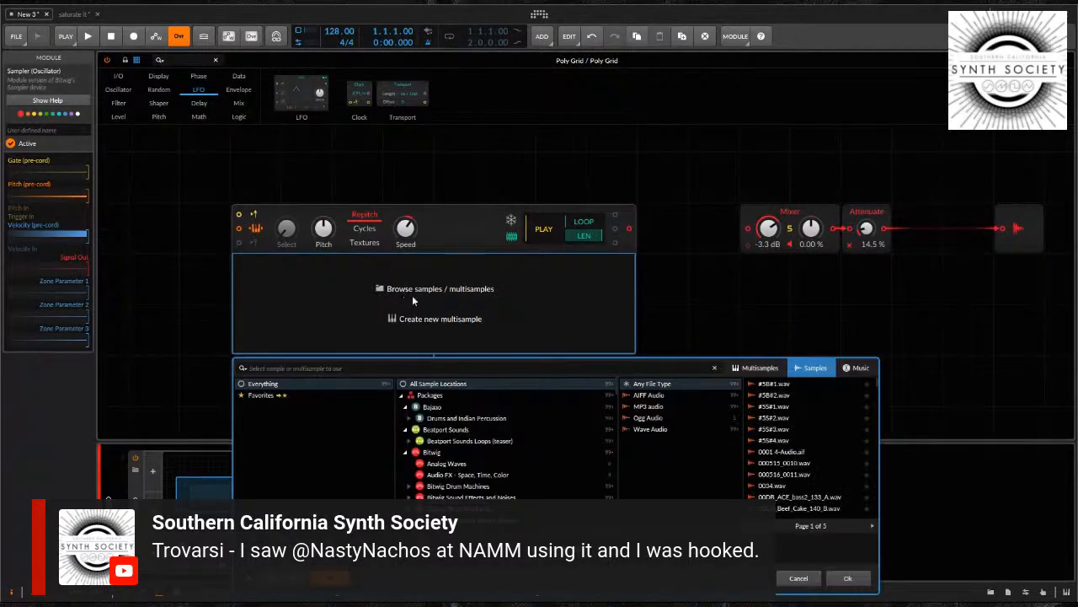
left_click(856, 369)
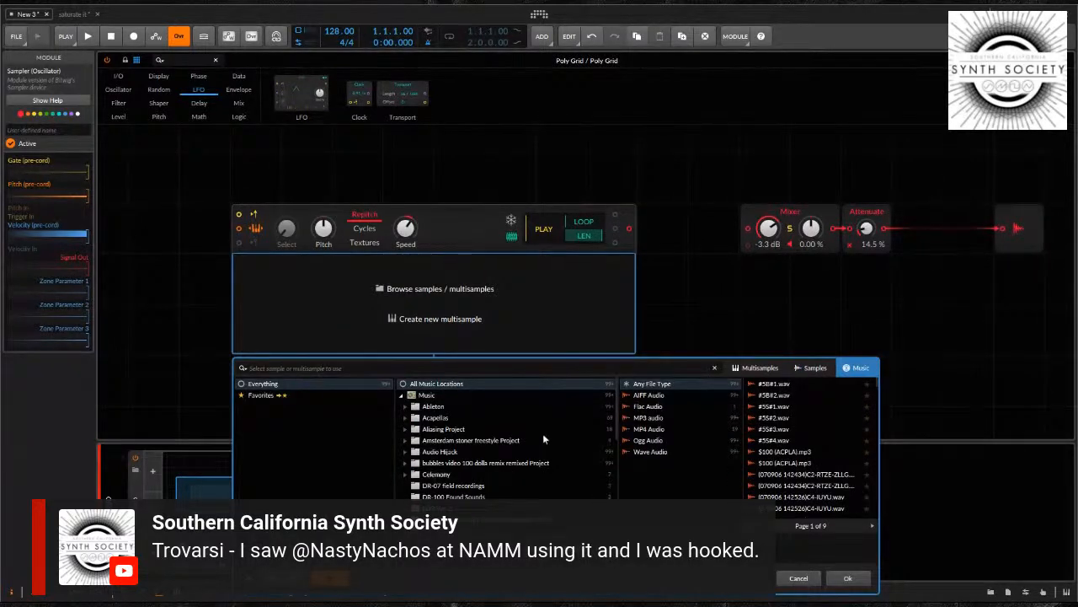
scroll(508, 448, "down", 5)
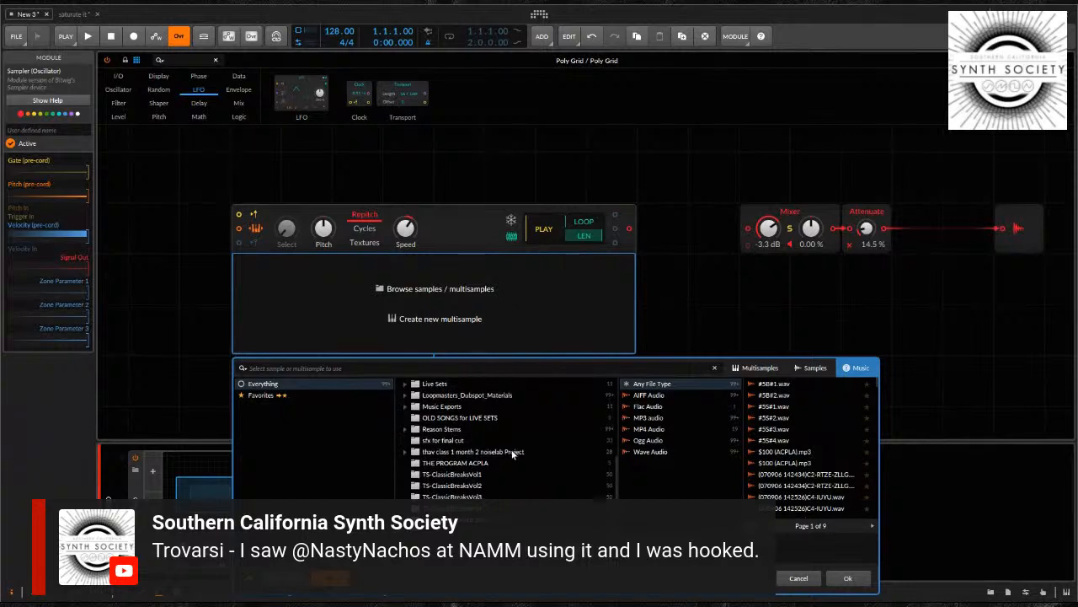
left_click(477, 487)
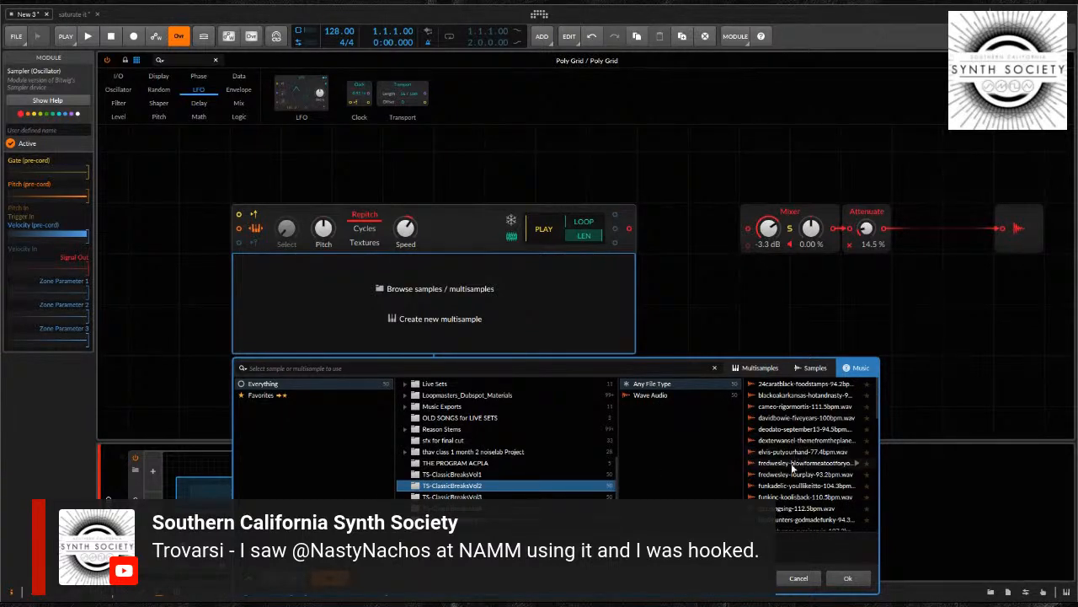
scroll(792, 469, "down", 3)
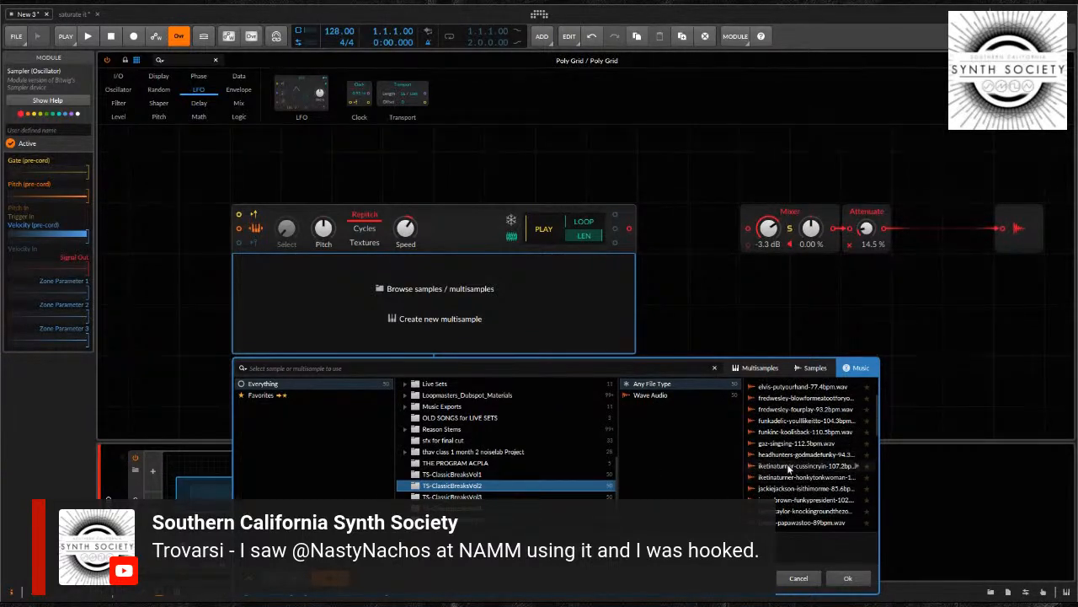
scroll(789, 470, "down", 1)
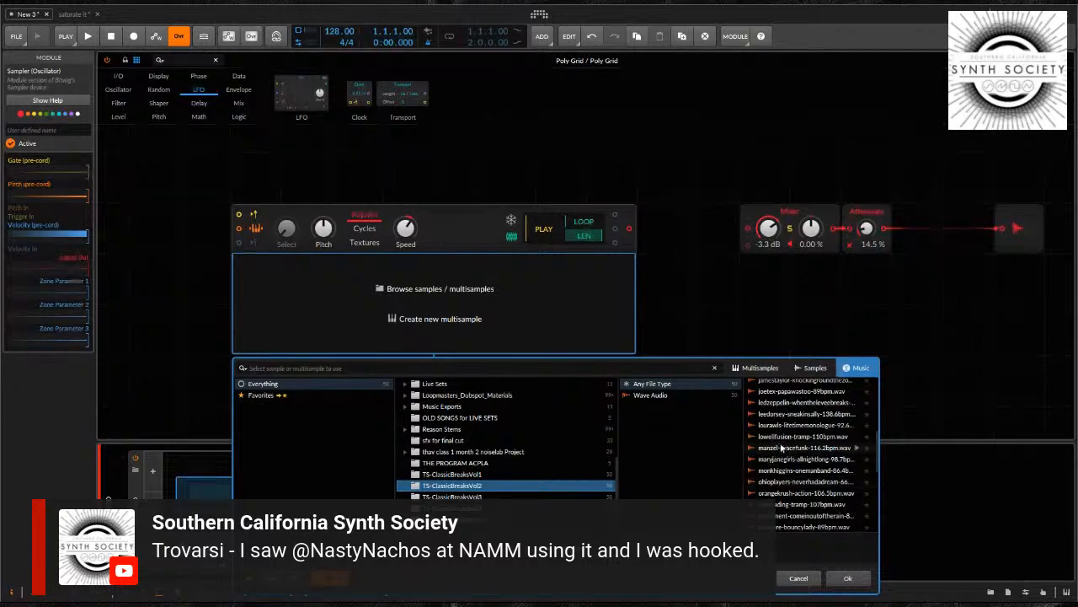
scroll(784, 470, "up", 1)
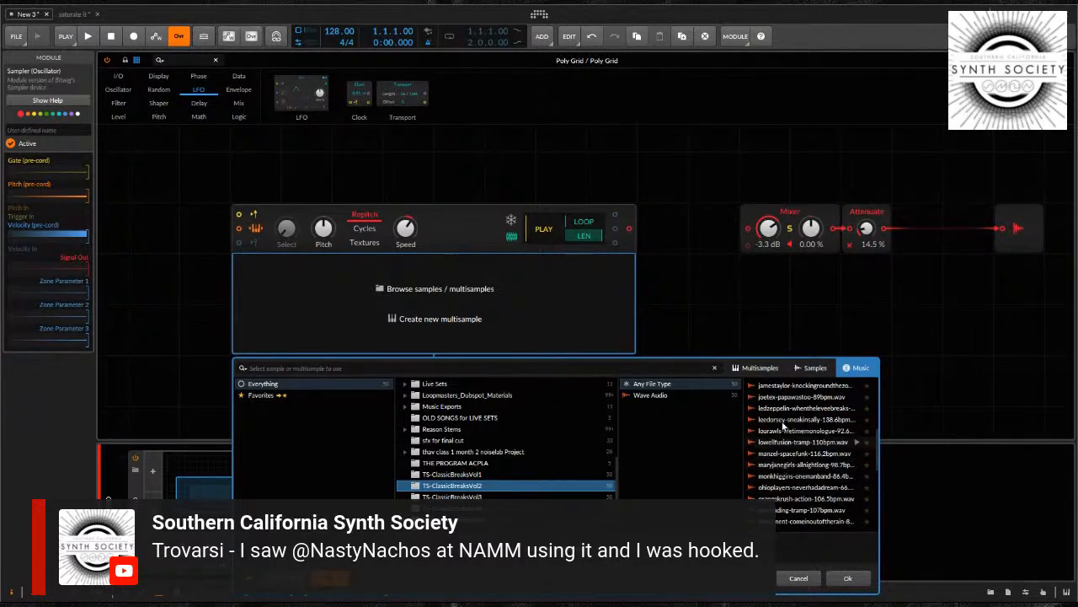
scroll(802, 430, "down", 2)
left_click(788, 497)
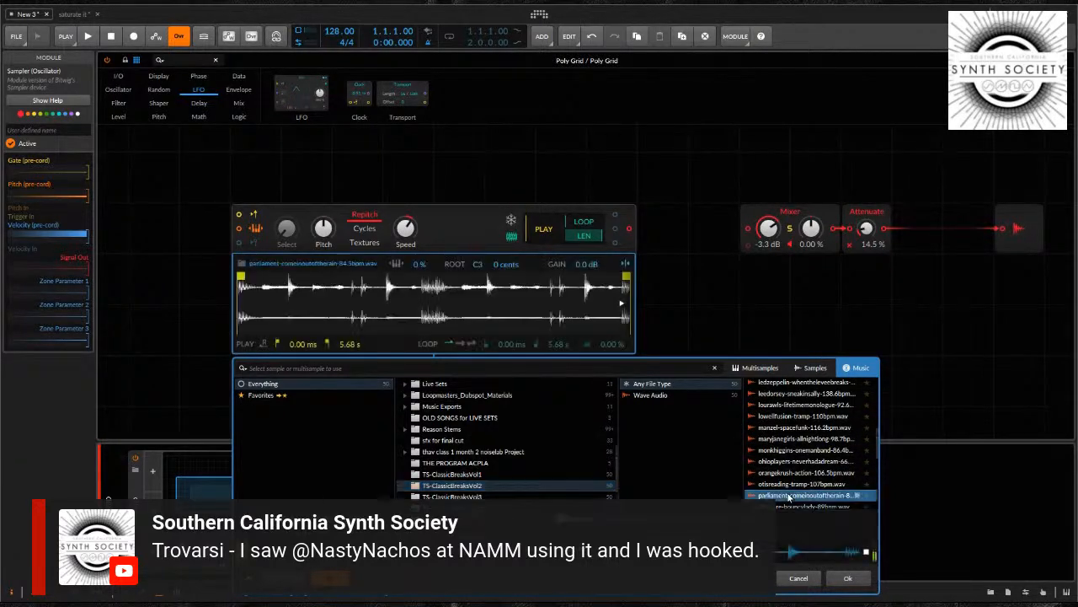
left_click(849, 579)
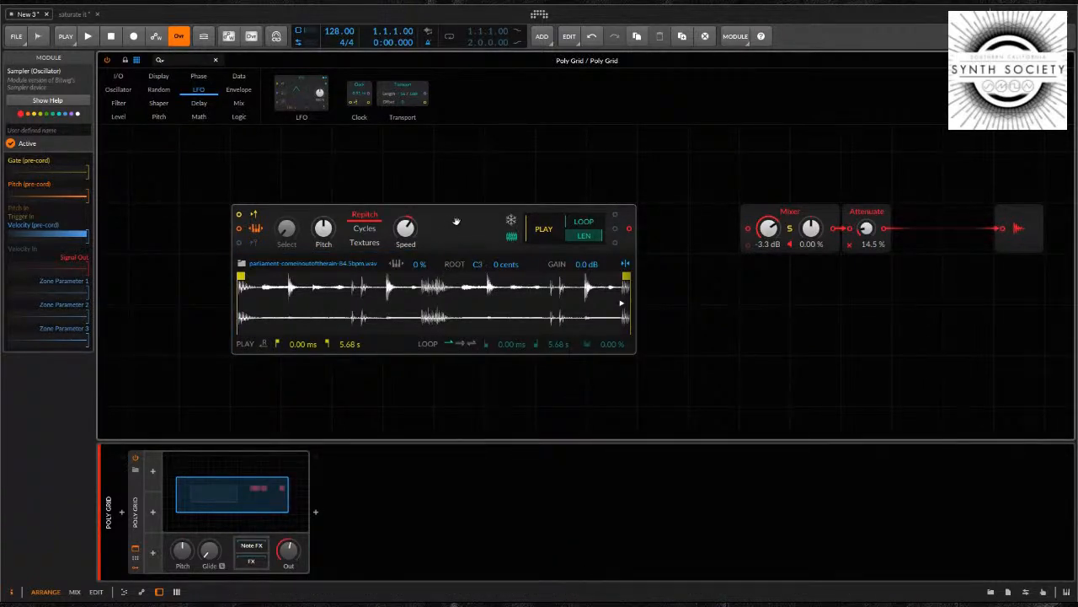
Widen the gap after the Sampler by moving it one column back and shifting the Attenuate and Mixer one column towards the output
left_click_drag(458, 221, 416, 212)
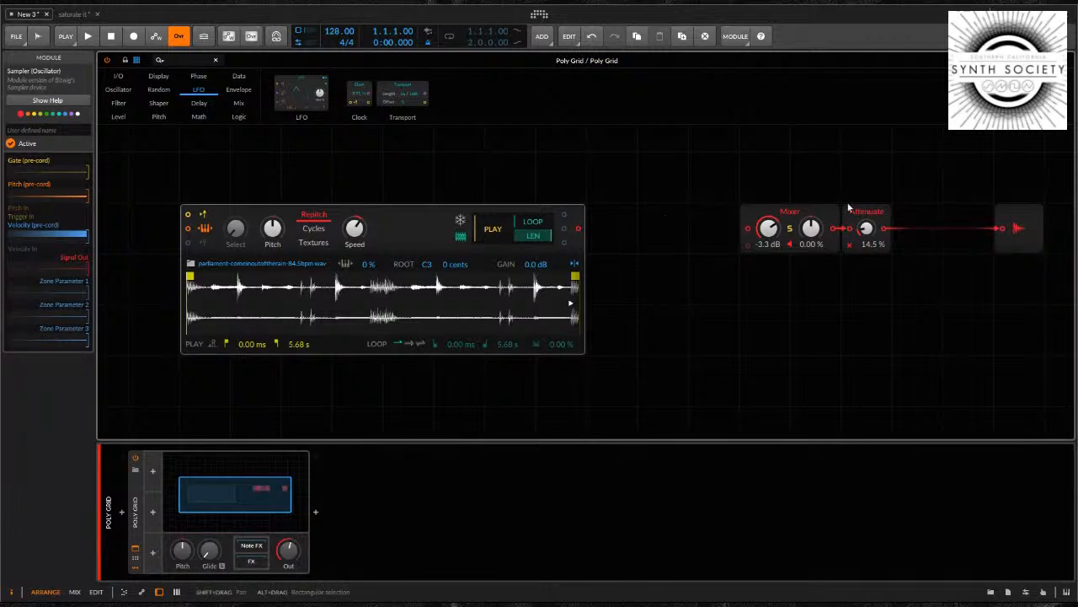
left_click_drag(872, 212, 914, 212)
left_click_drag(804, 213, 873, 213)
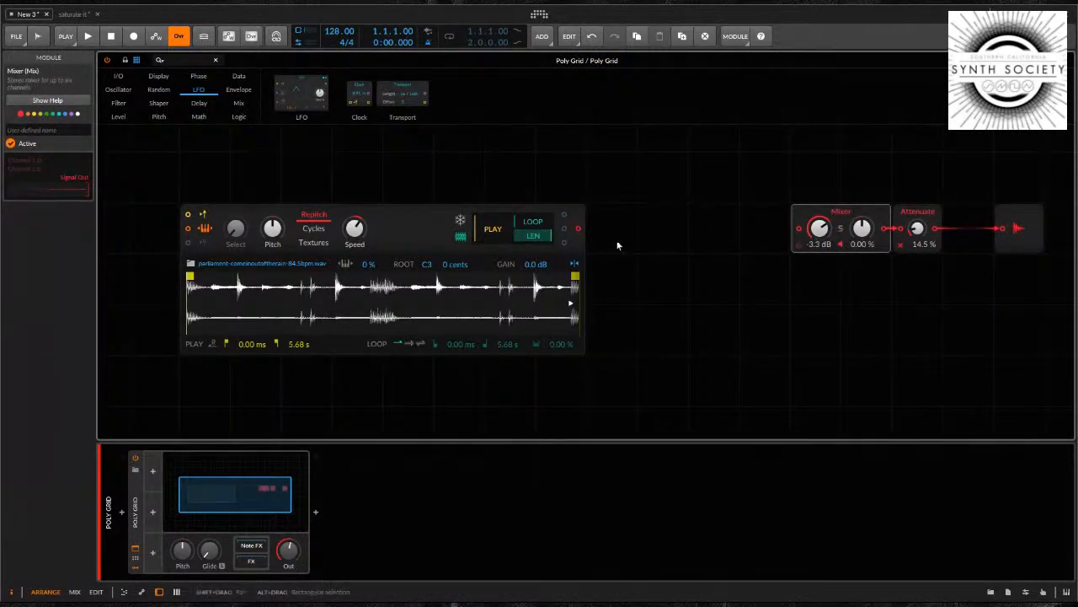
Add an ADSR envelope directly before the Mixer and shorten its attack
left_click(684, 224)
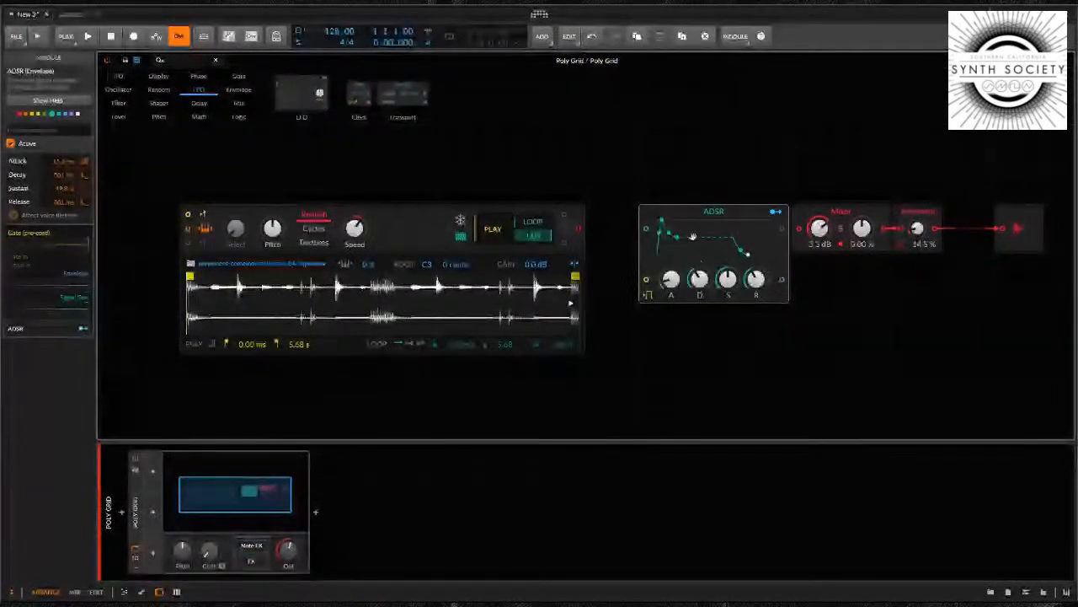
left_click_drag(692, 237, 696, 218)
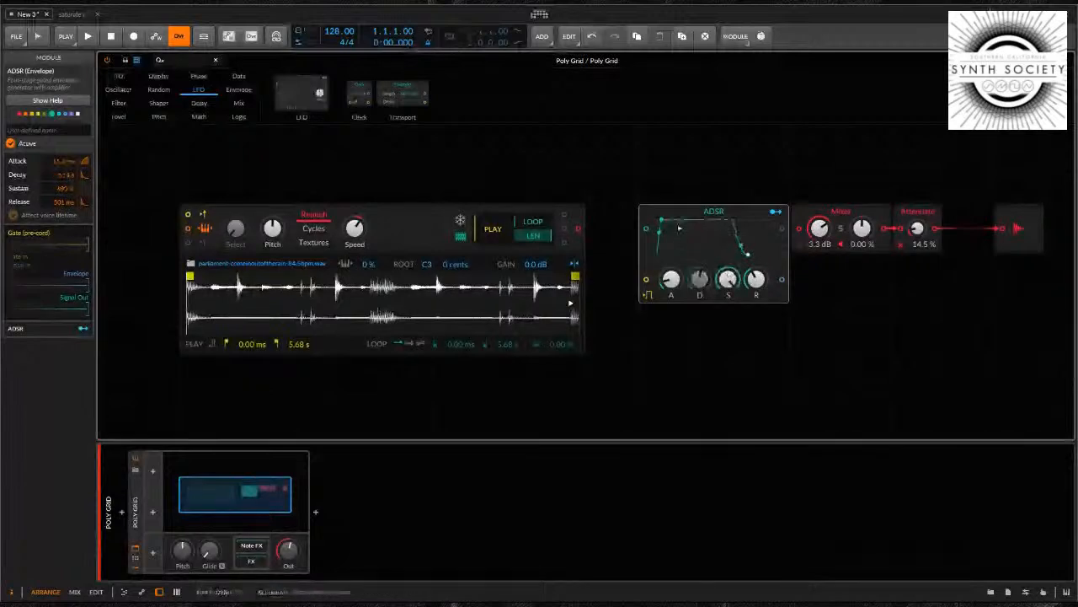
left_click_drag(671, 280, 670, 294)
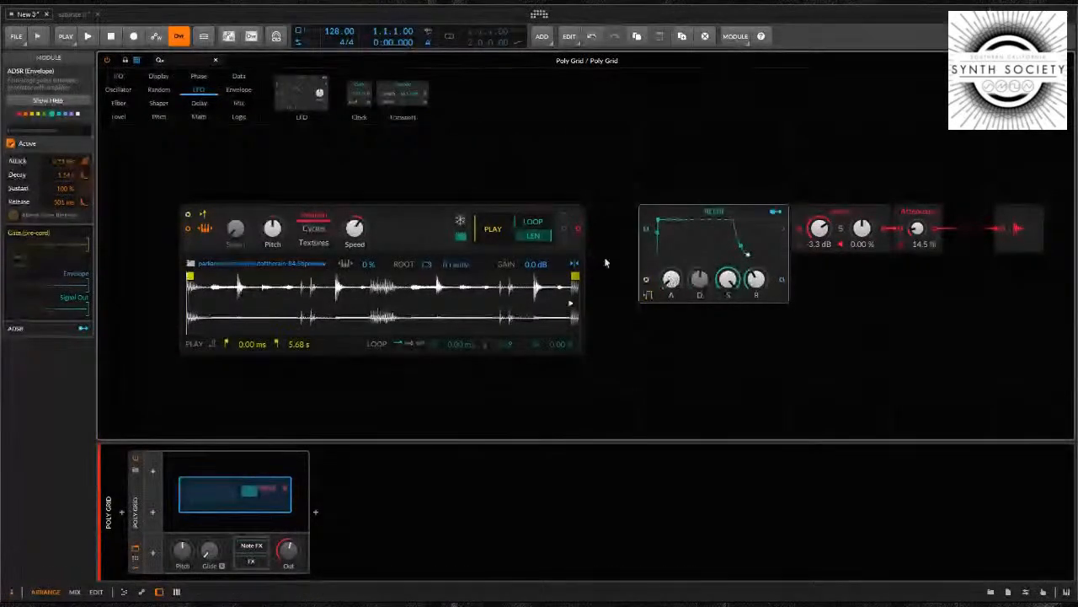
Move the Sampler two more columns away from the ADSR
mouse_move(579, 232)
left_mouse_down()
mouse_move(644, 235)
mouse_move(581, 230)
left_mouse_up()
left_click(379, 217)
left_click_drag(379, 217, 278, 217)
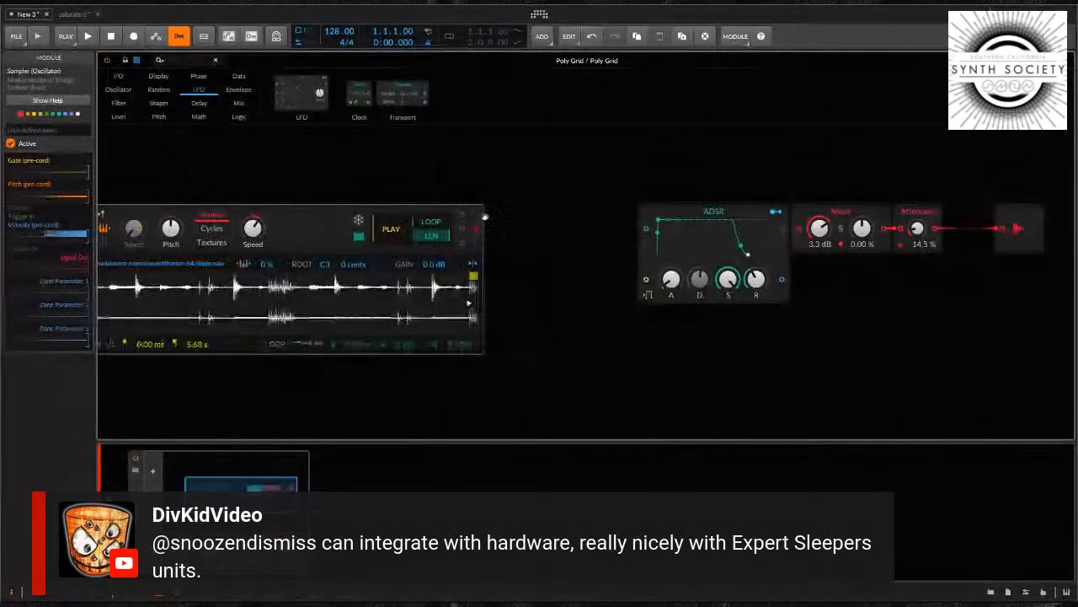
Insert an SVF filter between the Sampler and the ADSR, wired from the Sampler's output into the ADSR's signal input
left_click(514, 219)
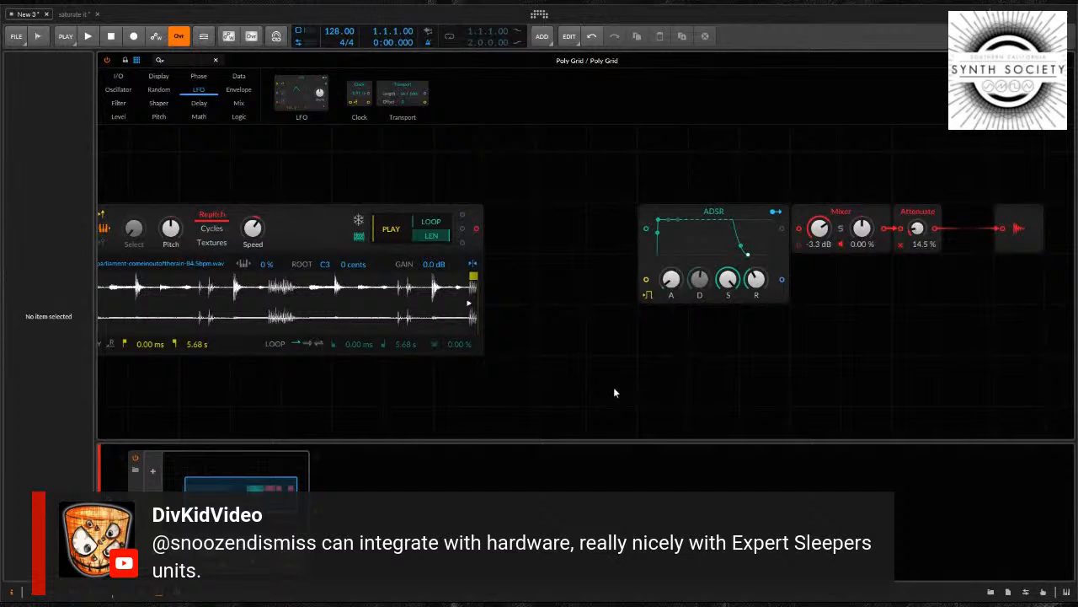
key("ctrl+v")
left_click_drag(495, 231, 494, 229)
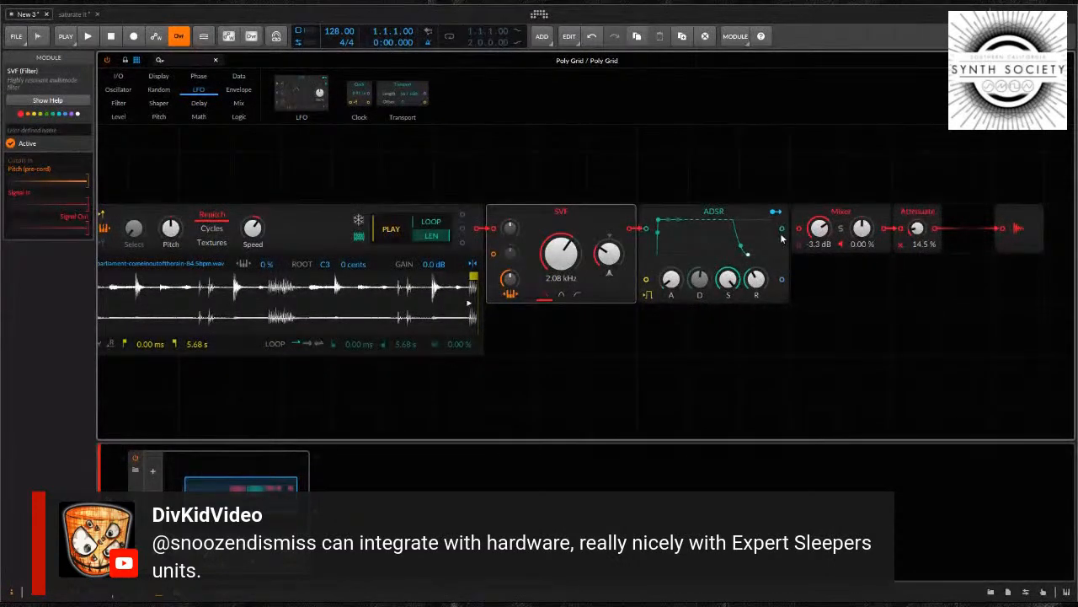
double_click(819, 229)
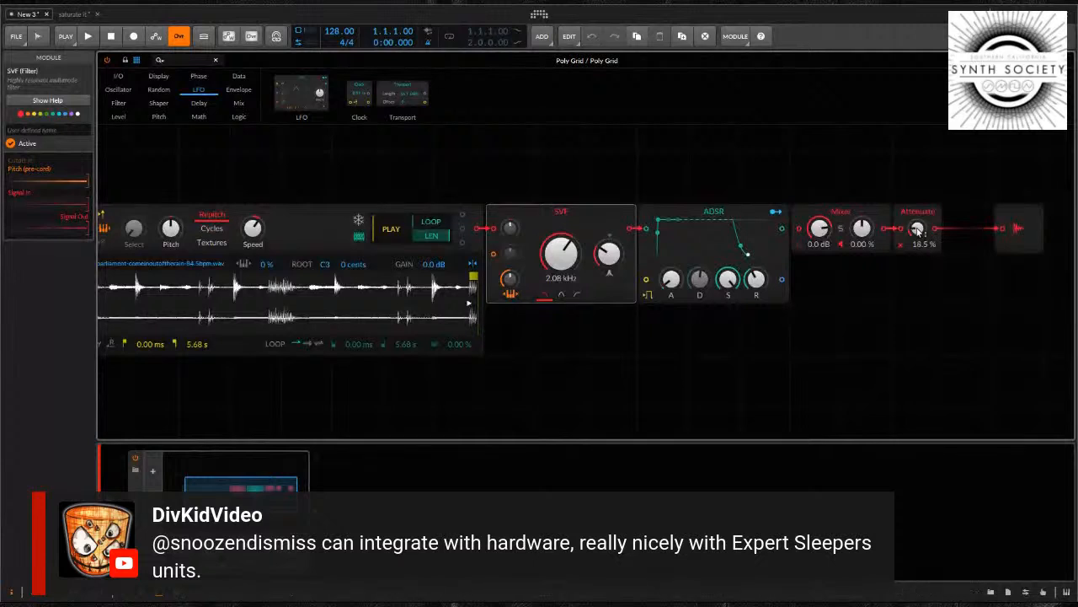
left_click_drag(918, 230, 918, 226)
Add a Gates sequencer above the Sampler and leave only its first step active
left_click_drag(508, 160, 624, 138)
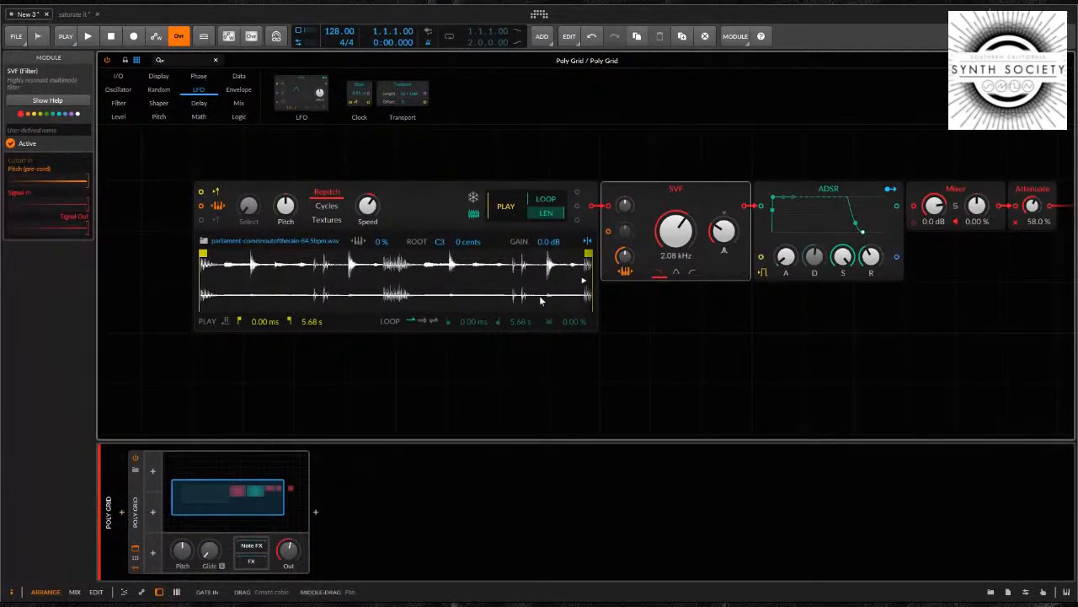
left_click(239, 77)
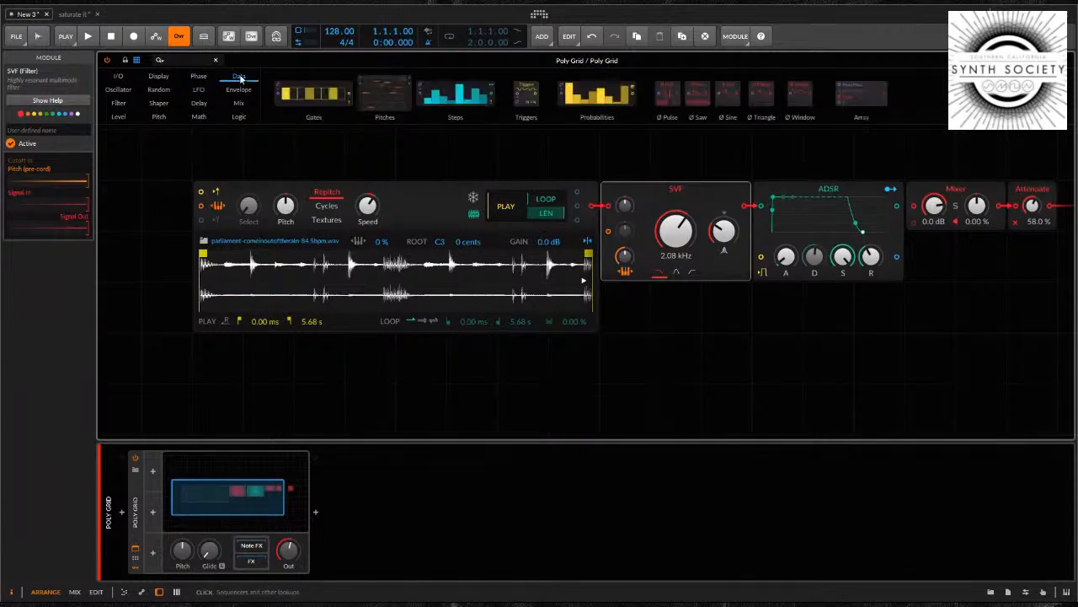
left_click(293, 97)
left_click_drag(306, 89, 189, 162)
left_click(188, 146)
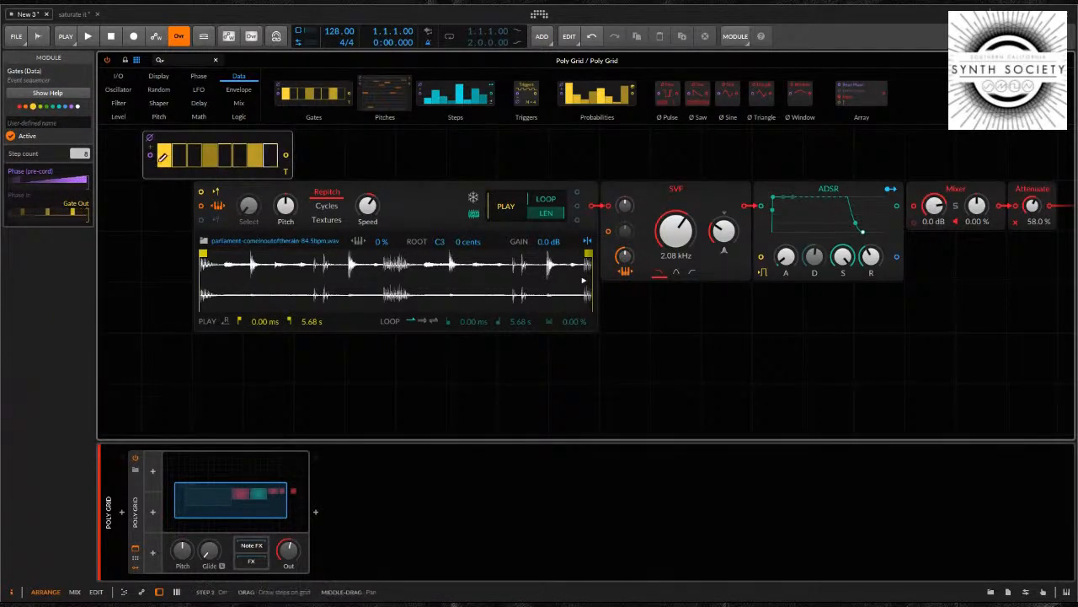
left_click(209, 154)
left_click(260, 154)
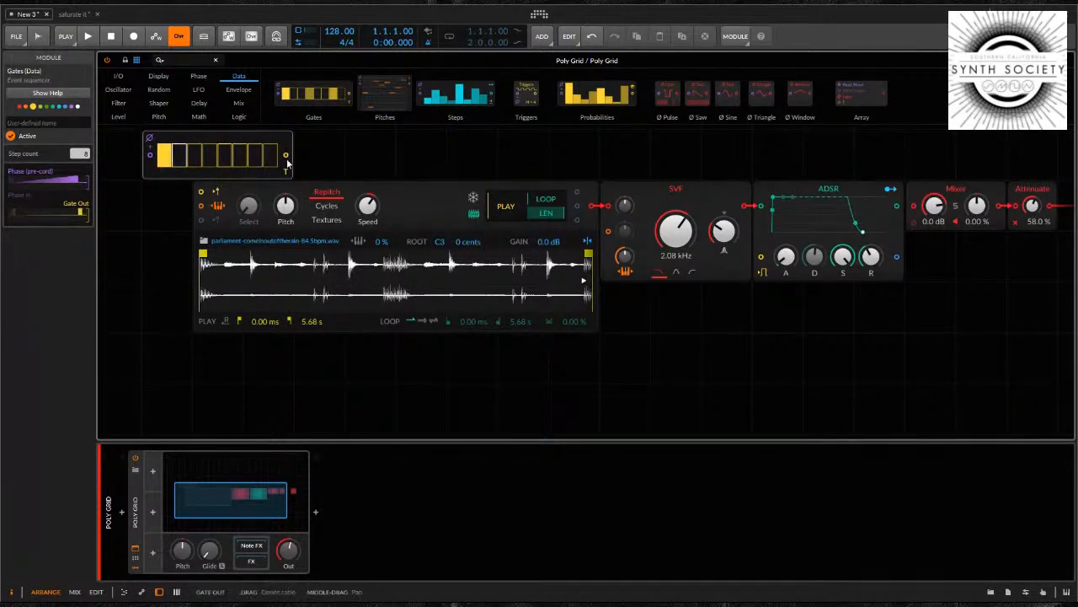
Route the Gates output to the gate inputs of the Sampler and the ADSR, and place Gates below the Sampler
left_click_drag(287, 159, 200, 193)
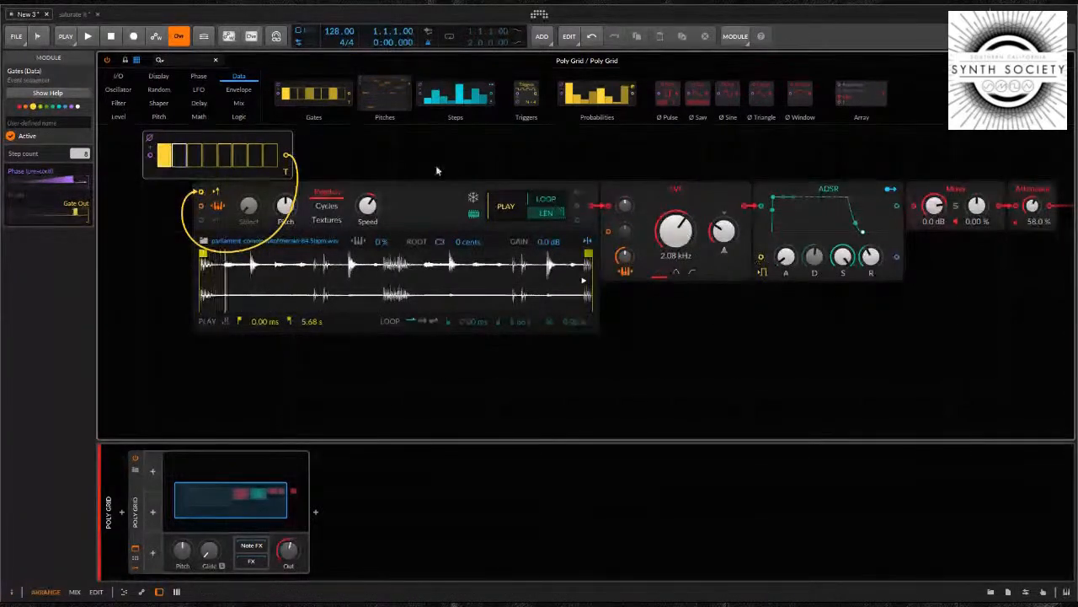
left_click_drag(286, 157, 760, 256)
left_click_drag(205, 177, 309, 386)
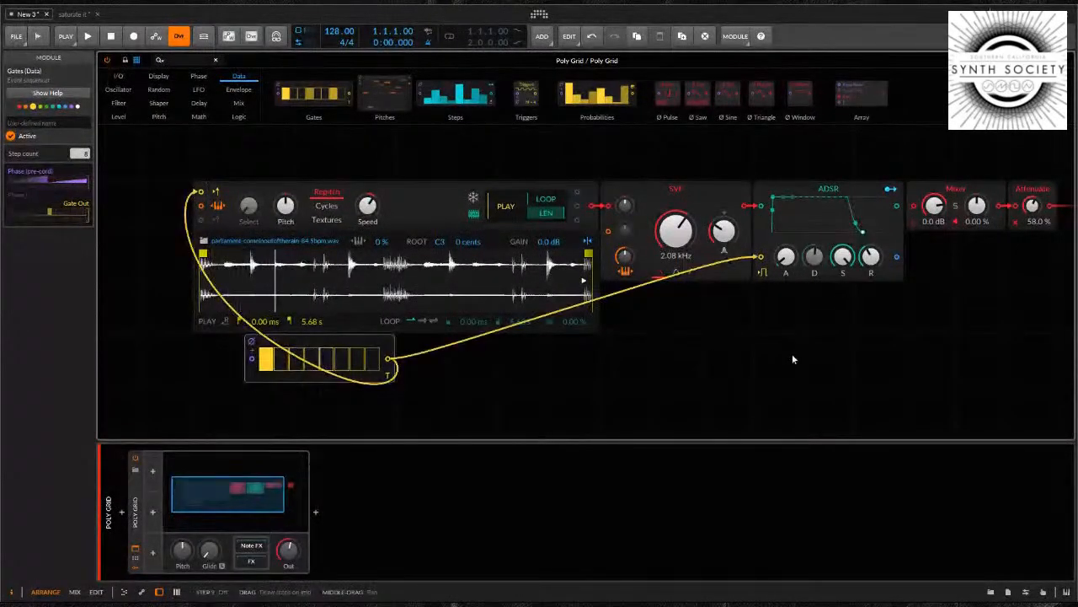
left_click_drag(682, 241, 682, 191)
left_click_drag(887, 319, 676, 331)
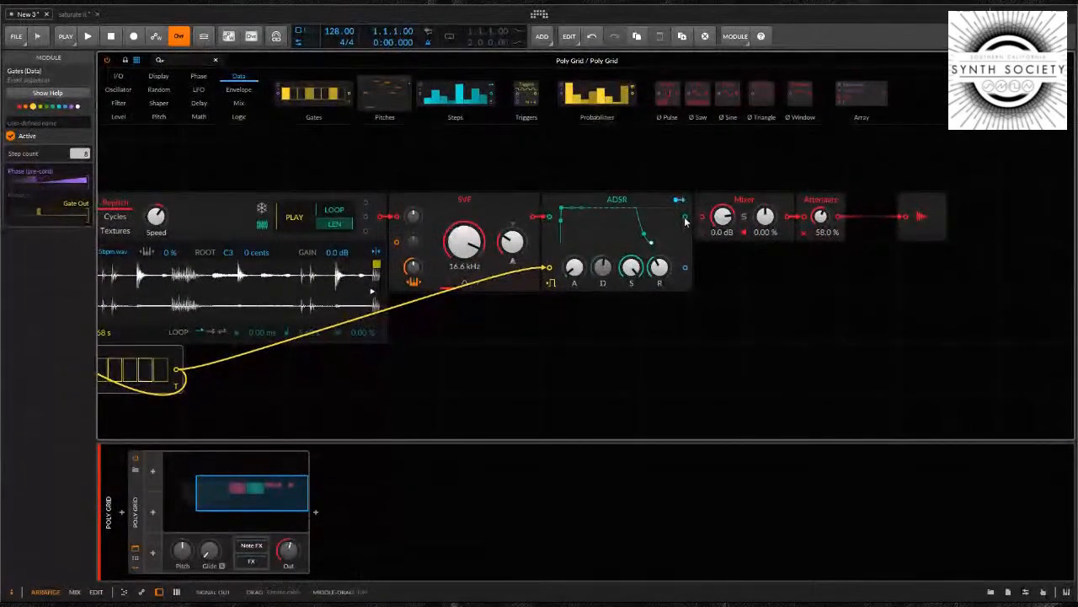
left_click_drag(691, 218, 701, 217)
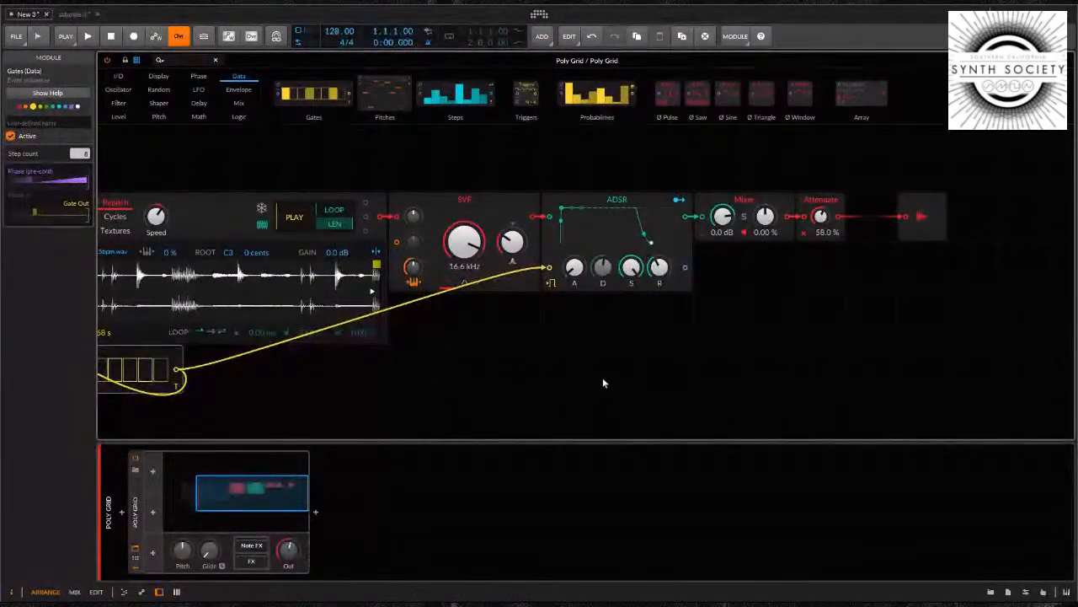
left_click_drag(724, 226, 725, 218)
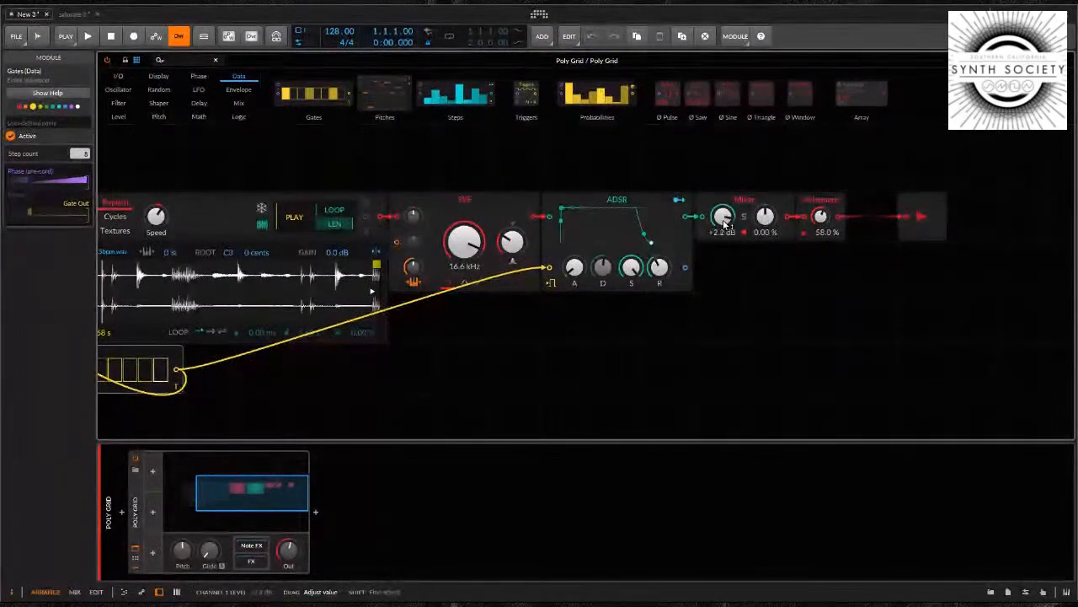
left_click_drag(542, 354, 750, 305)
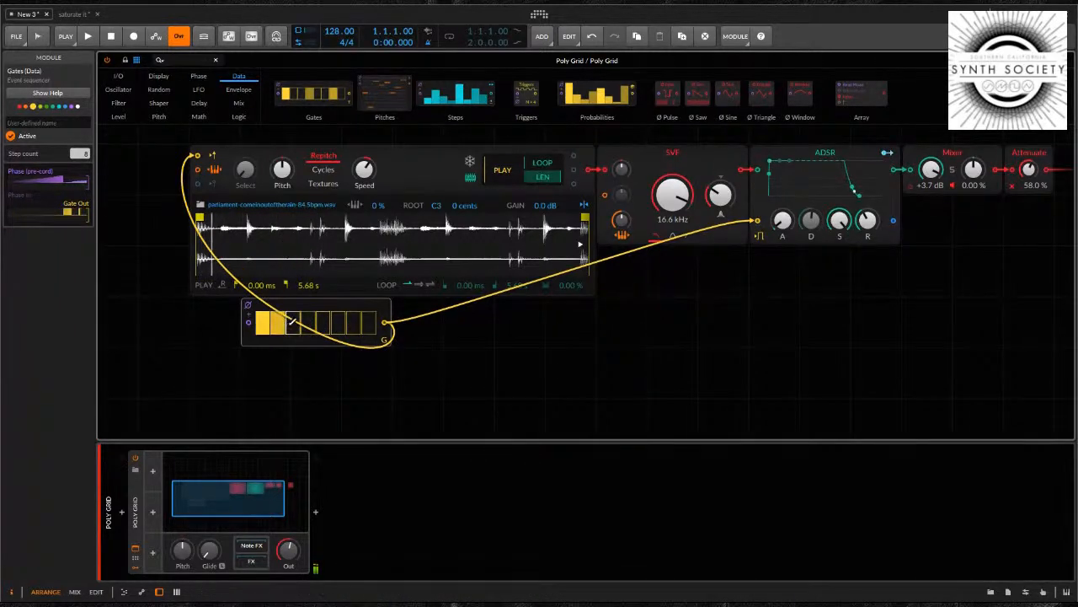
left_click_drag(335, 318, 360, 318)
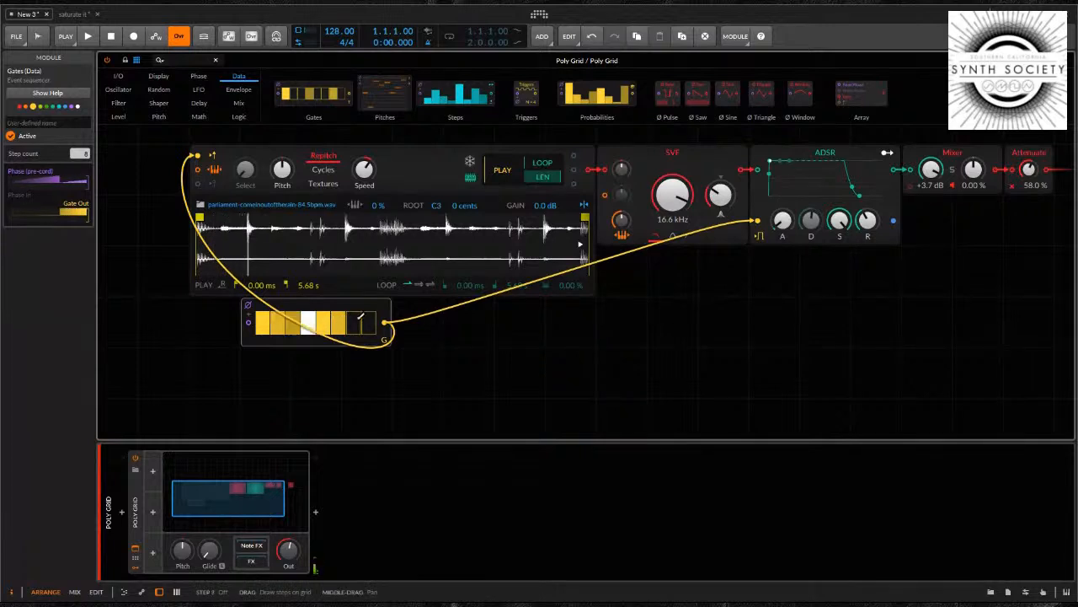
left_click_drag(931, 171, 931, 168)
left_click_drag(1028, 172, 1028, 170)
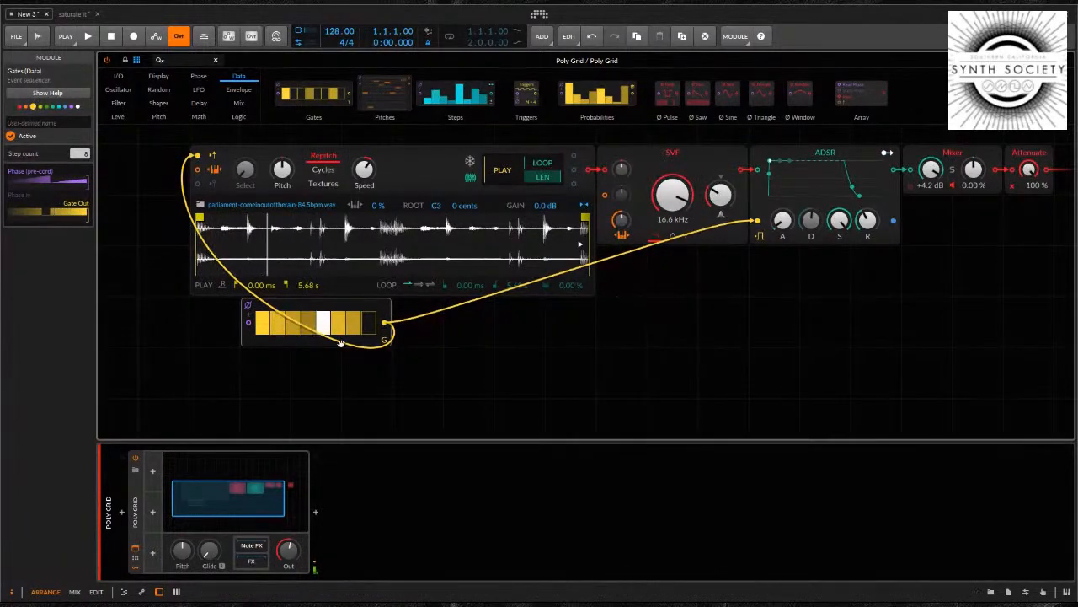
Move the Gates module further below the Sampler and raise the SVF cutoff to 33.5 kHz
left_click_drag(358, 305, 255, 354)
left_click_drag(442, 383, 530, 392)
left_click_drag(761, 213, 761, 173)
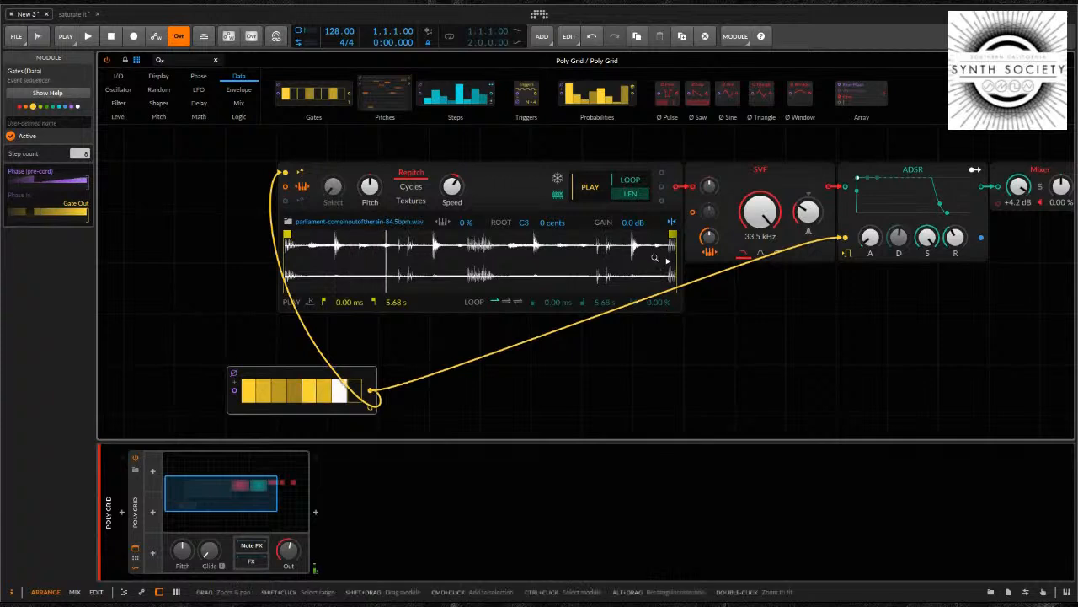
left_click_drag(1035, 217, 995, 192)
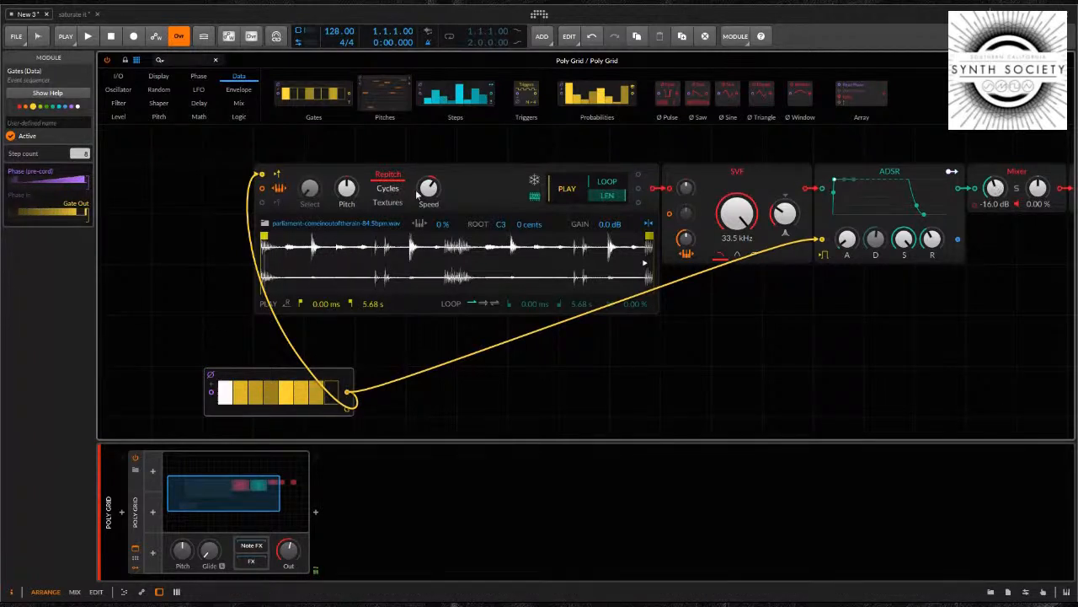
left_click(479, 180)
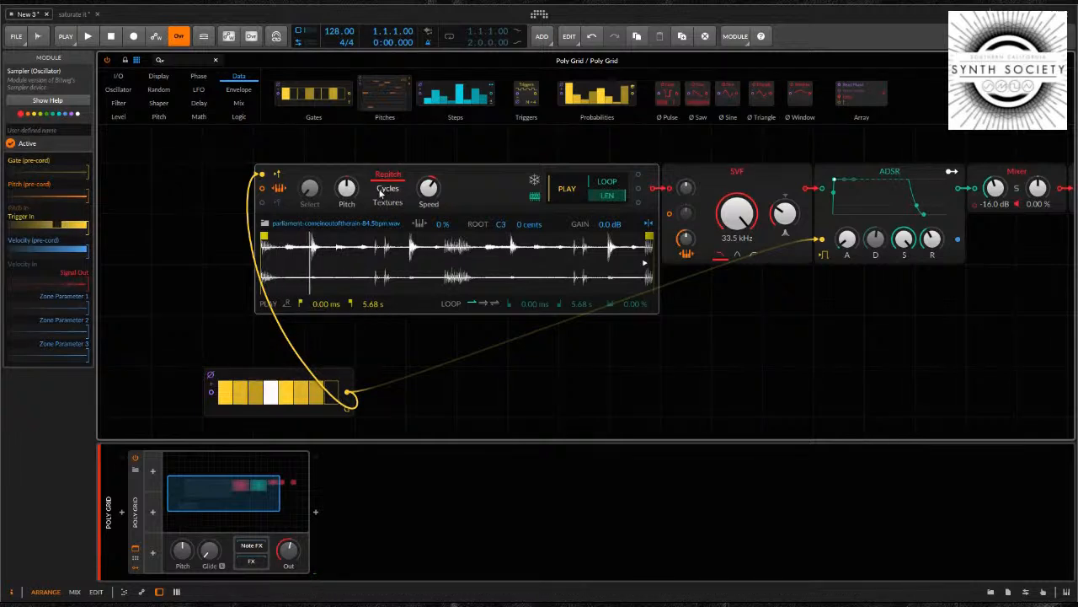
left_click(380, 193)
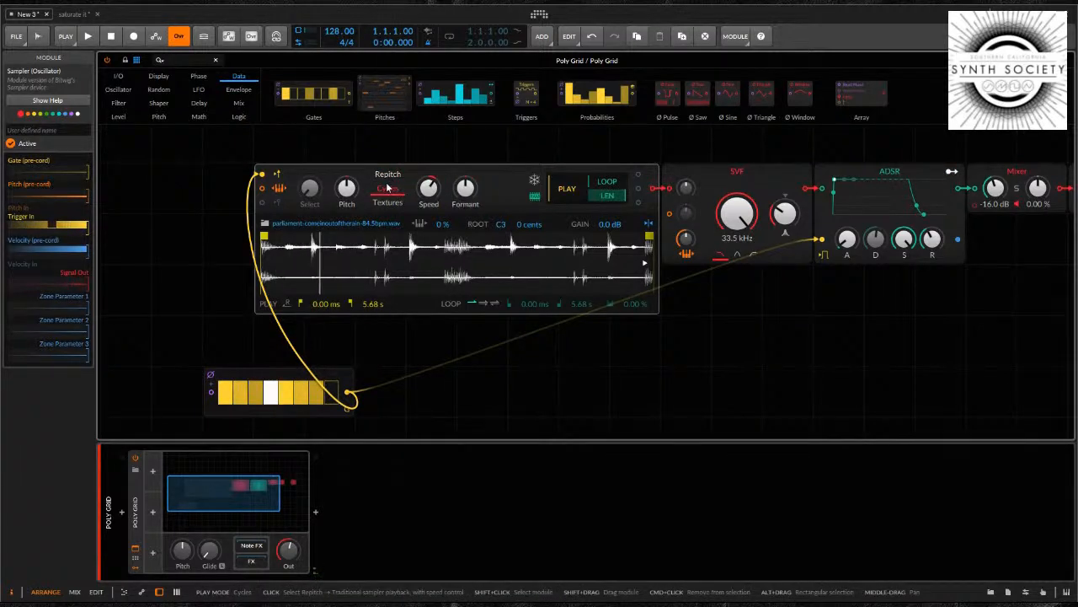
left_click(386, 202)
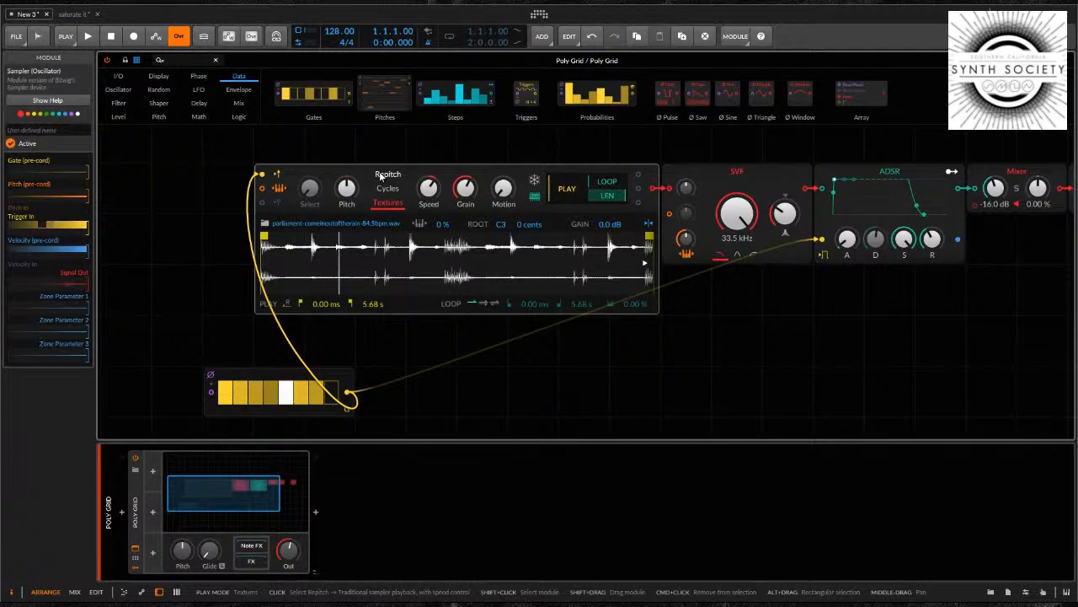
left_click(386, 174)
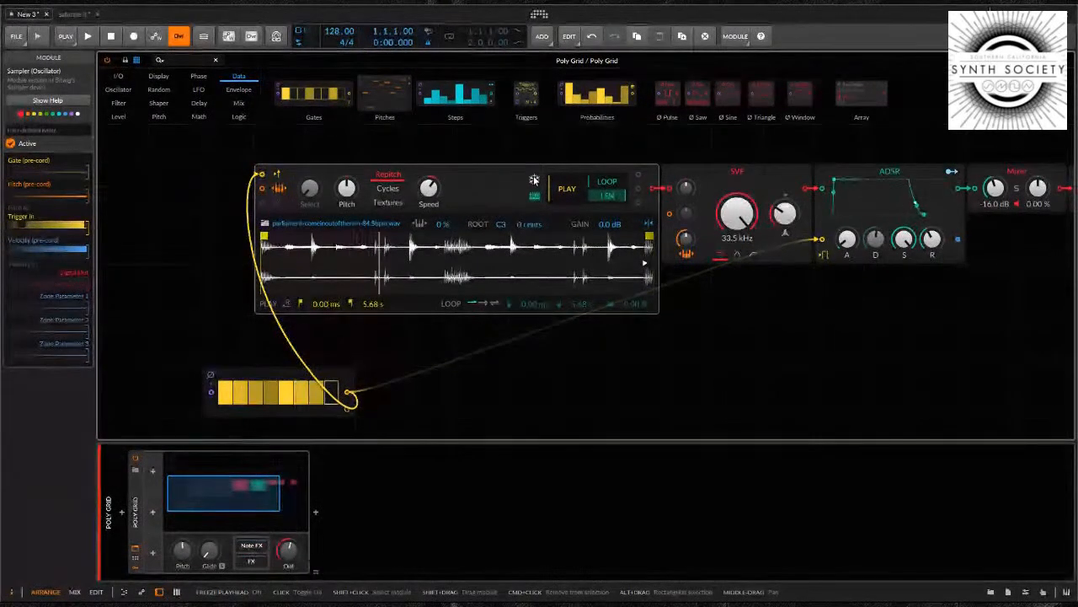
left_click_drag(936, 292, 890, 293)
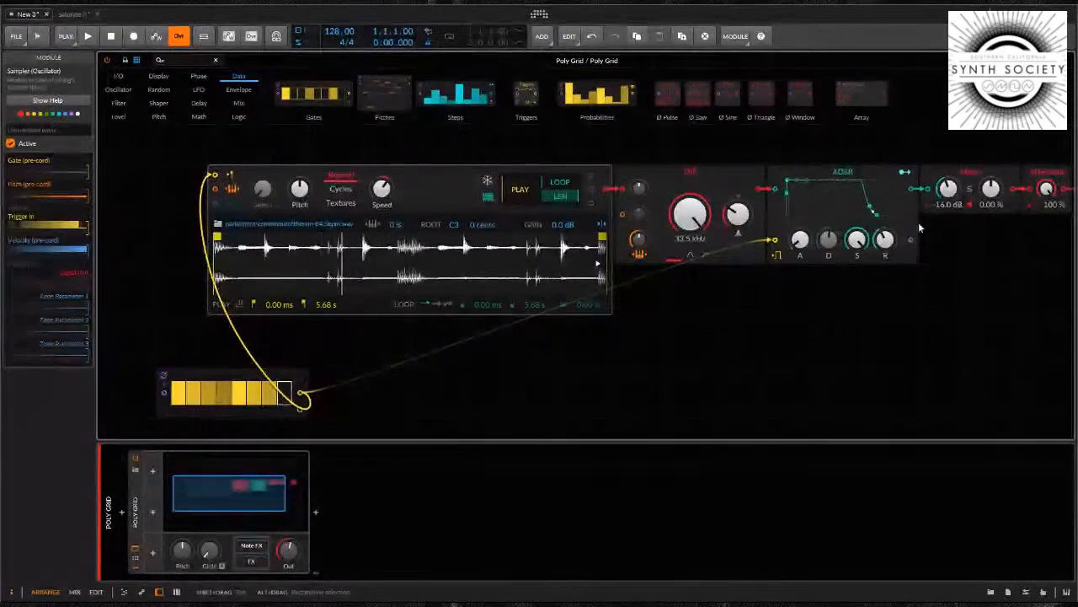
left_click_drag(947, 196, 947, 190)
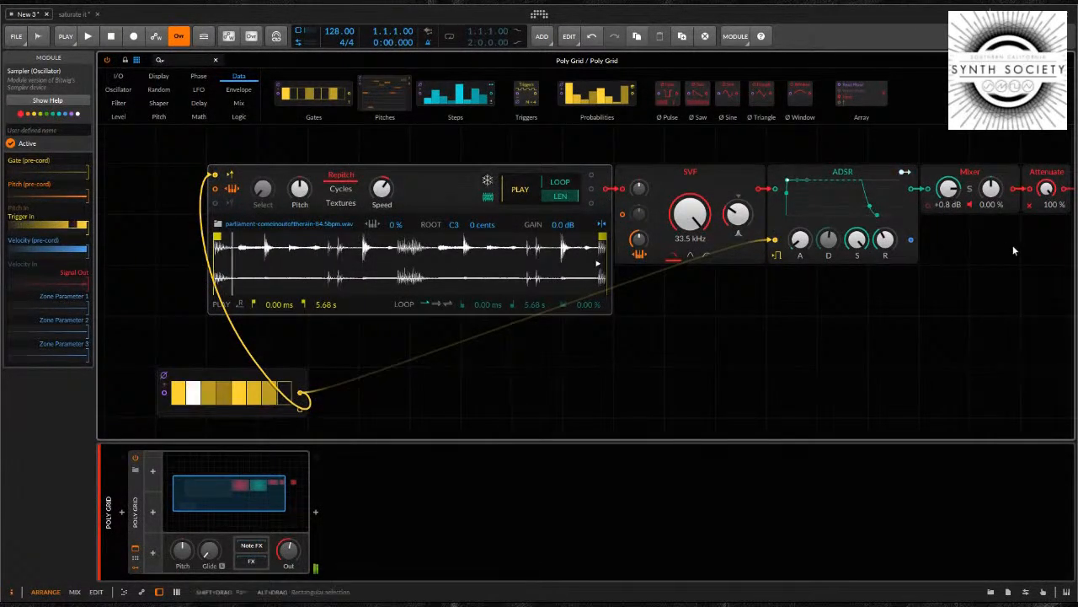
left_click_drag(1014, 249, 949, 249)
left_click_drag(882, 191, 883, 185)
left_click_drag(454, 386, 536, 377)
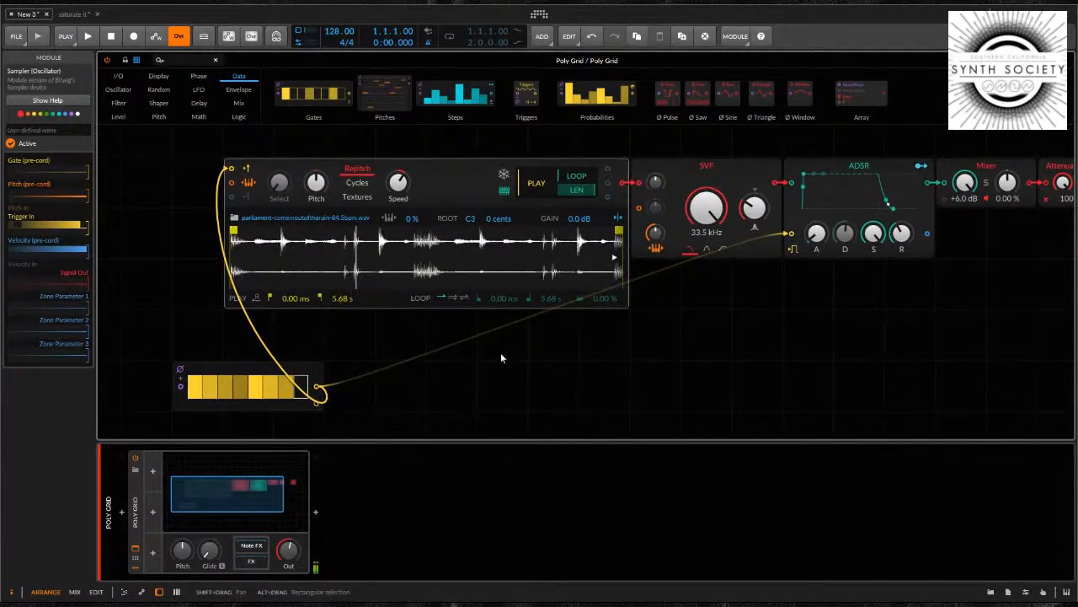
Freeze the Sampler's playhead and move the Gates module further left beneath the Sampler
left_click(504, 175)
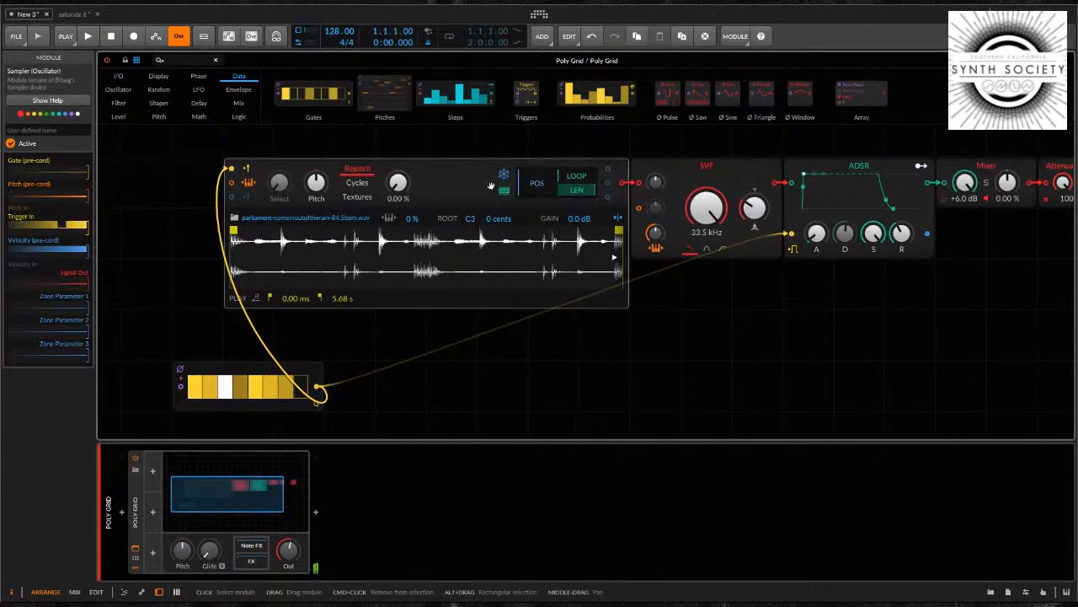
left_click_drag(260, 374, 210, 374)
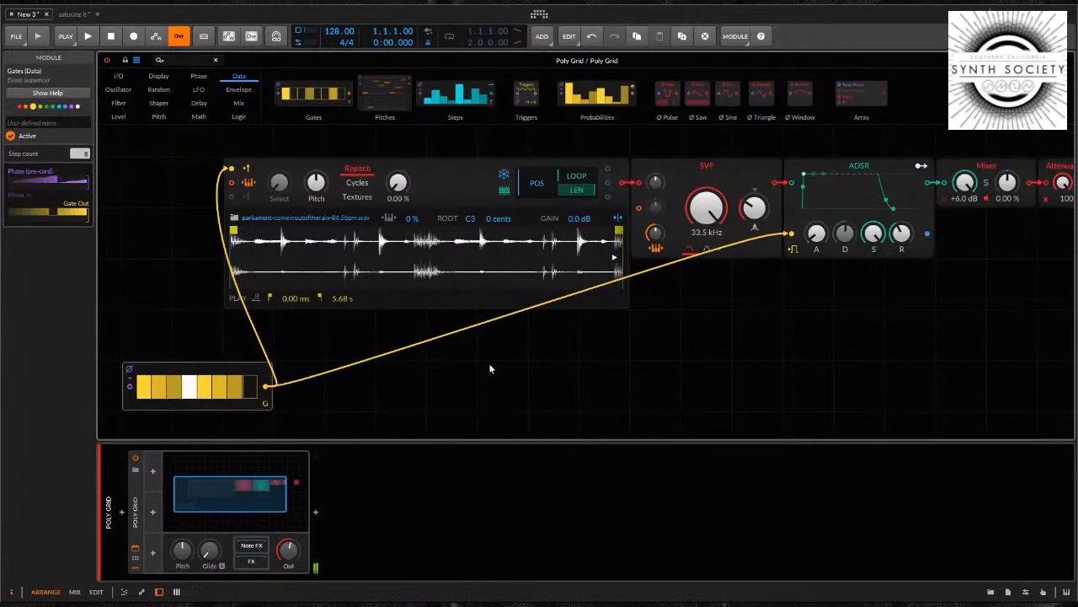
left_click_drag(490, 365, 521, 404)
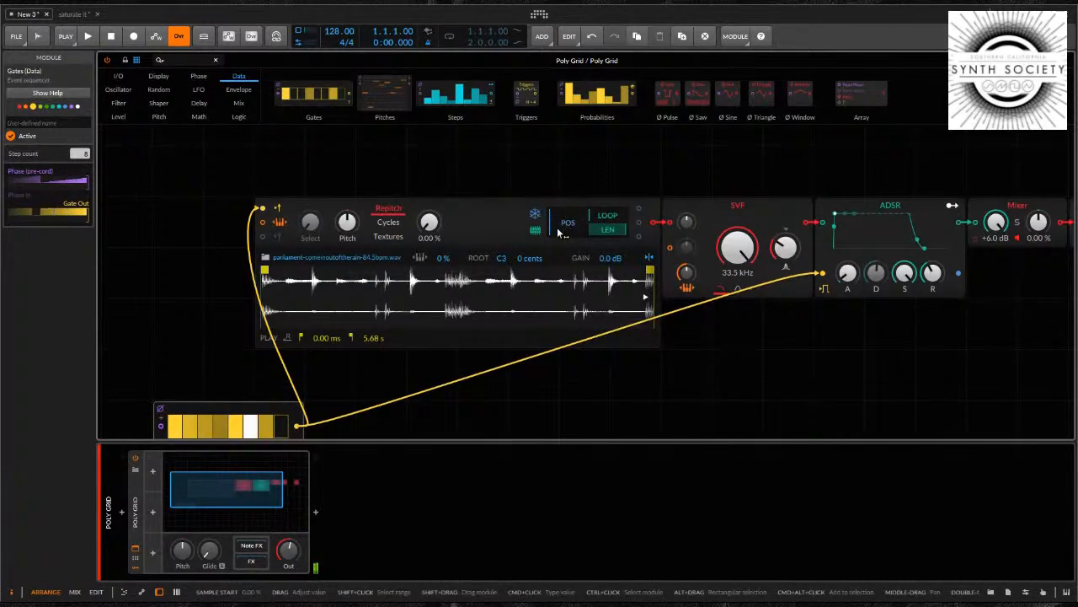
left_click(384, 238)
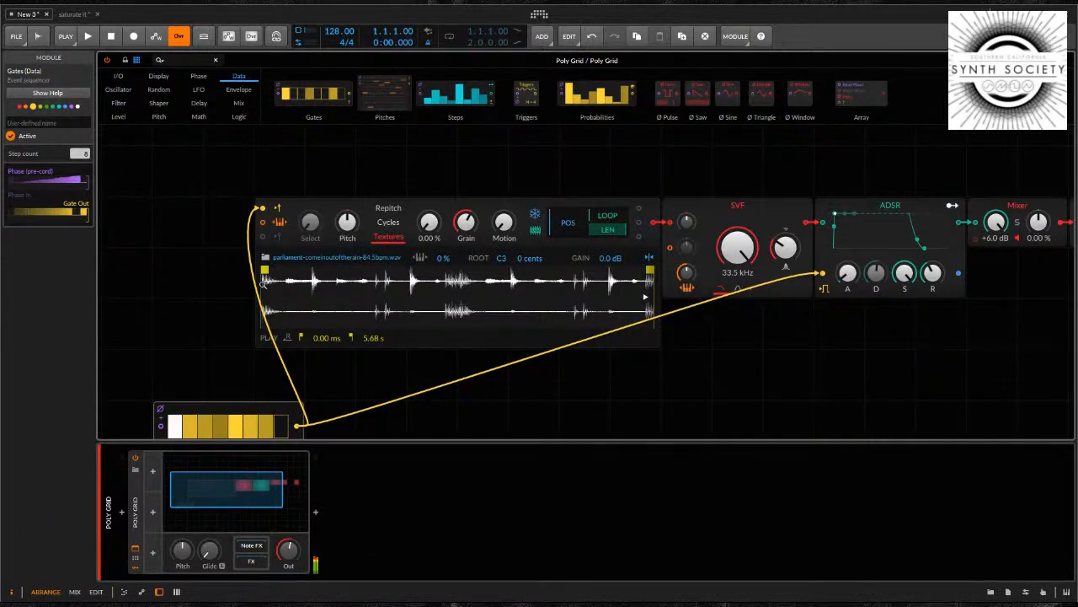
left_click_drag(265, 282, 537, 282)
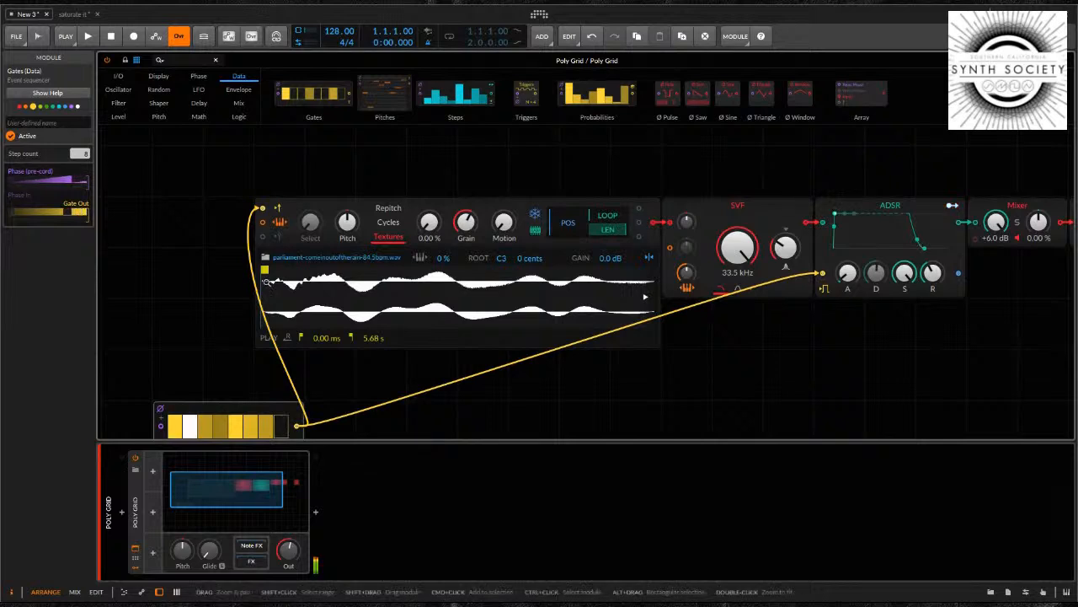
left_click_drag(298, 279, 298, 282)
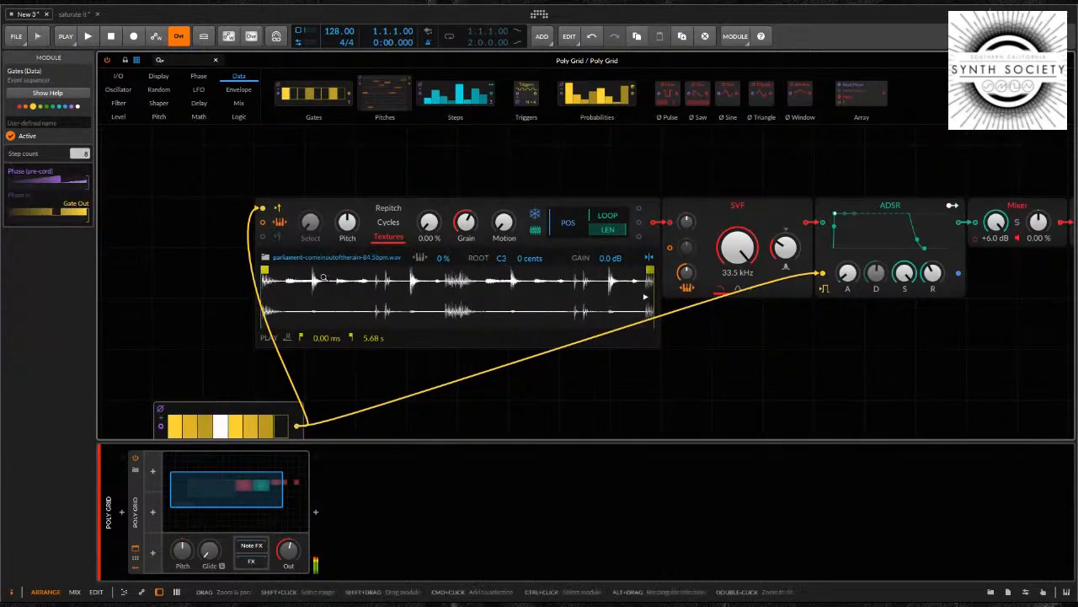
left_click_drag(1000, 224, 1000, 253)
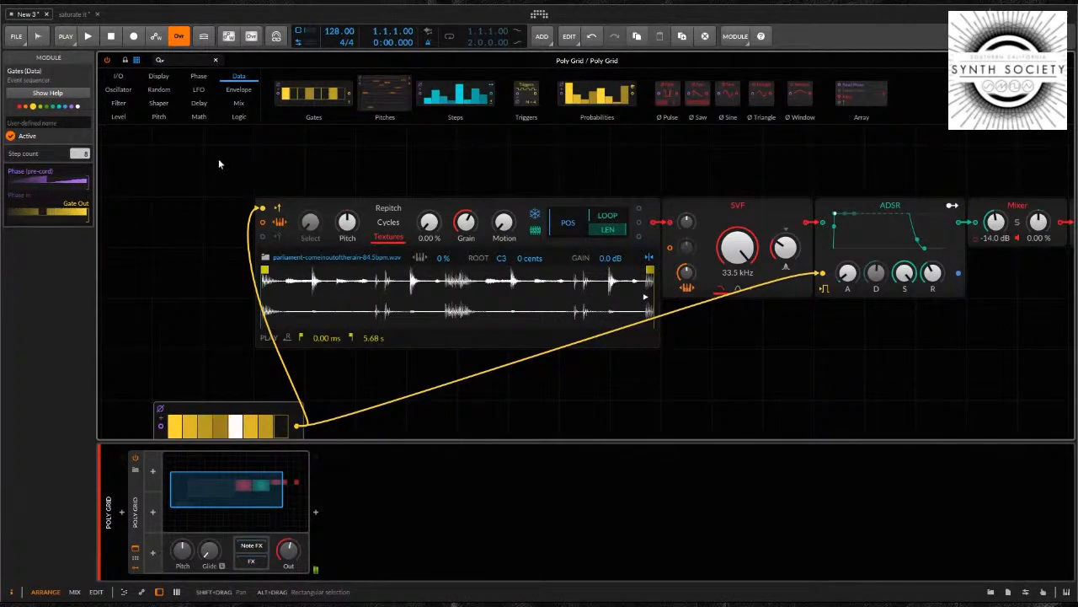
Add an LFO in front of the Sampler with a 1.00 bar rate and skew it to 100 % for a rising ramp
left_click(198, 90)
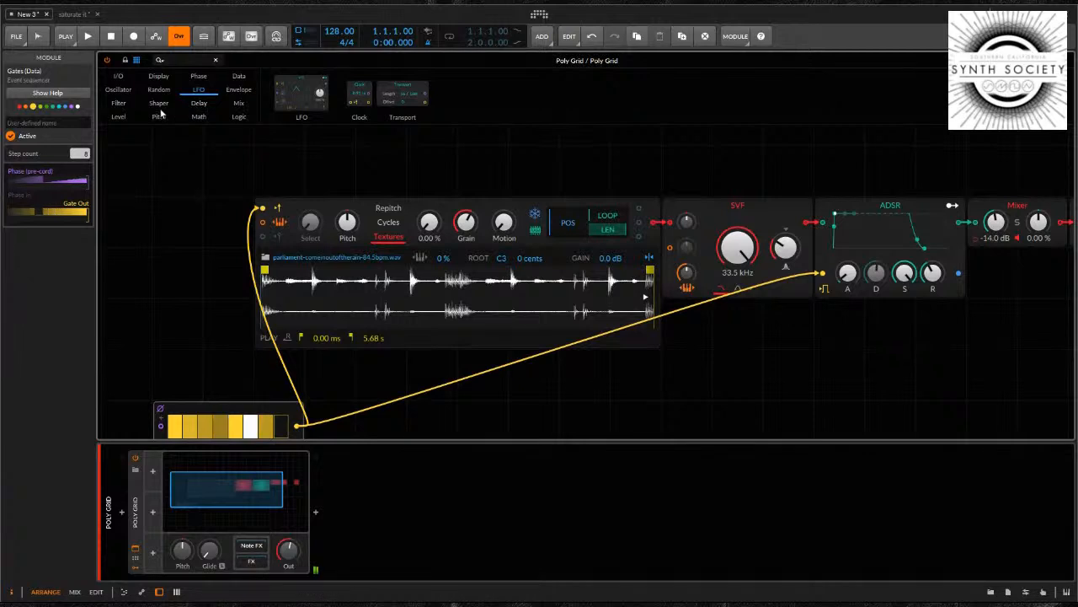
left_click_drag(296, 80, 150, 235)
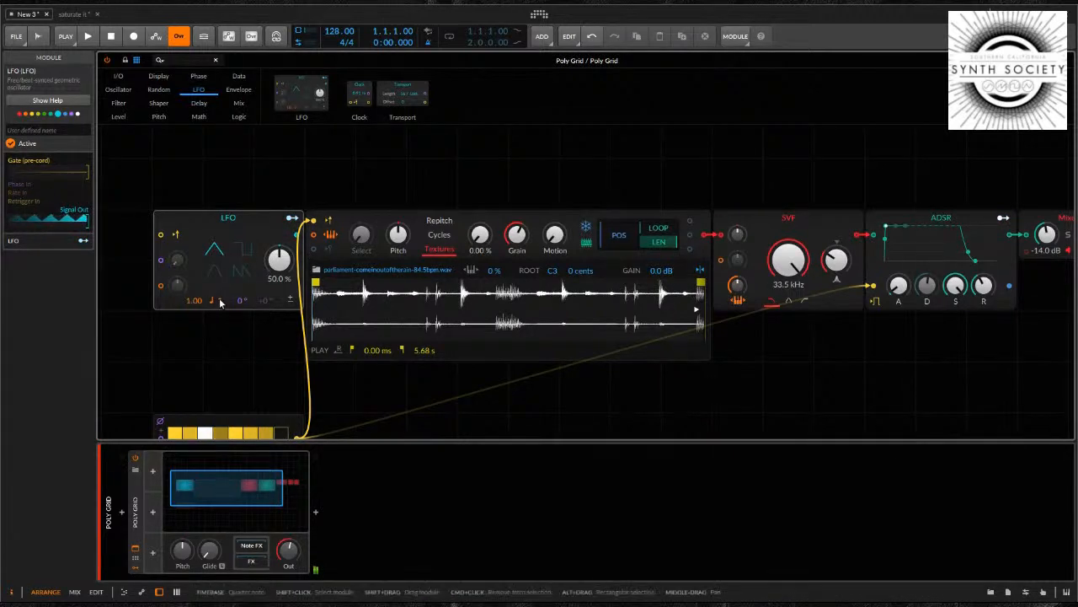
left_click(229, 343)
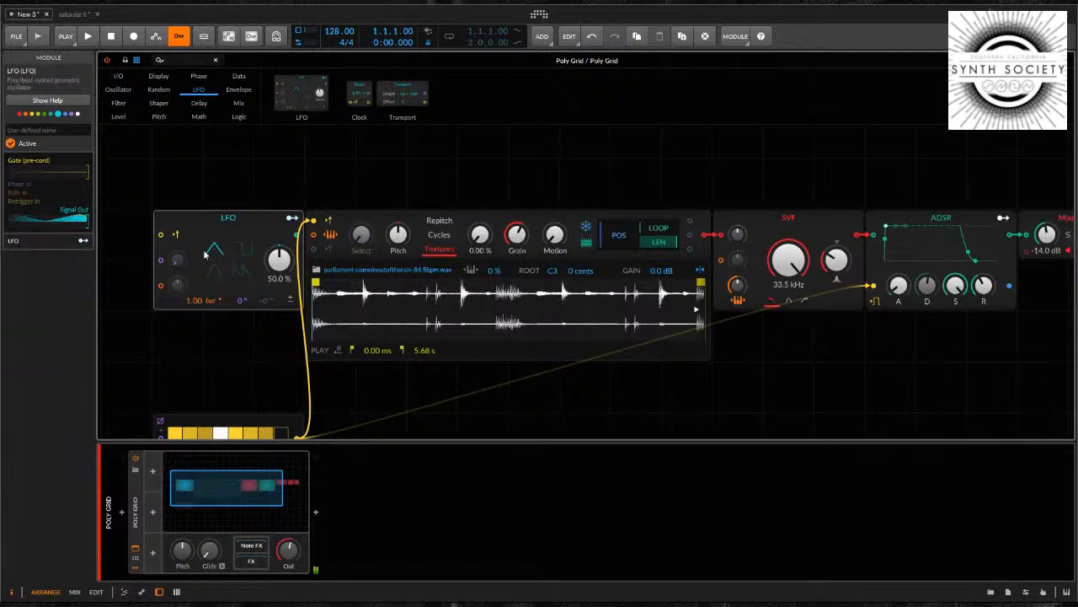
left_click_drag(276, 266, 275, 264)
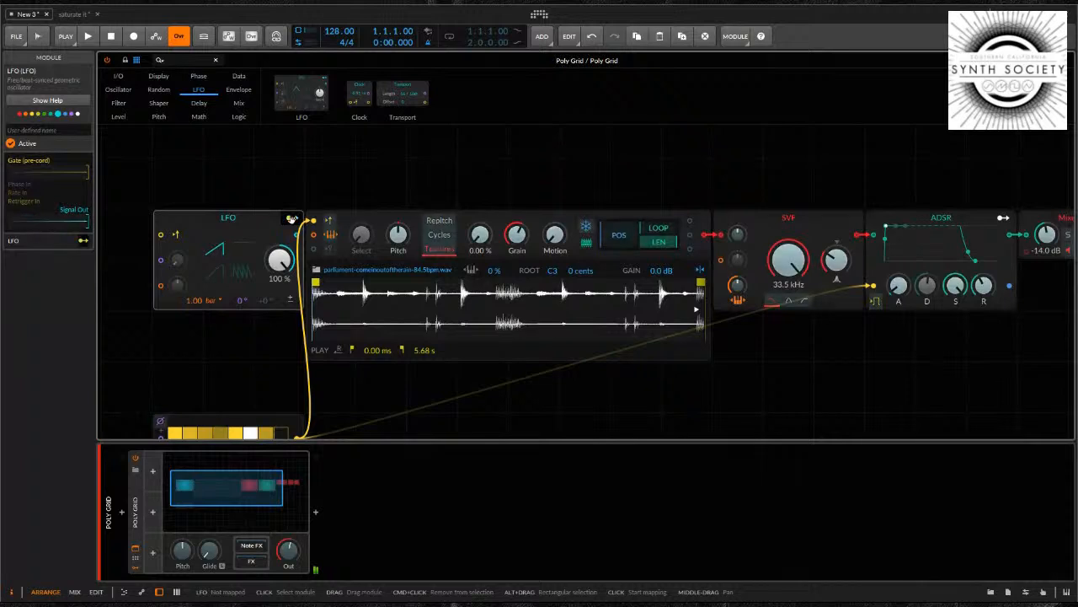
Map the LFO's modulation to the Sampler's start position with an amount of 1.000
left_click(601, 235)
left_click_drag(605, 238, 606, 238)
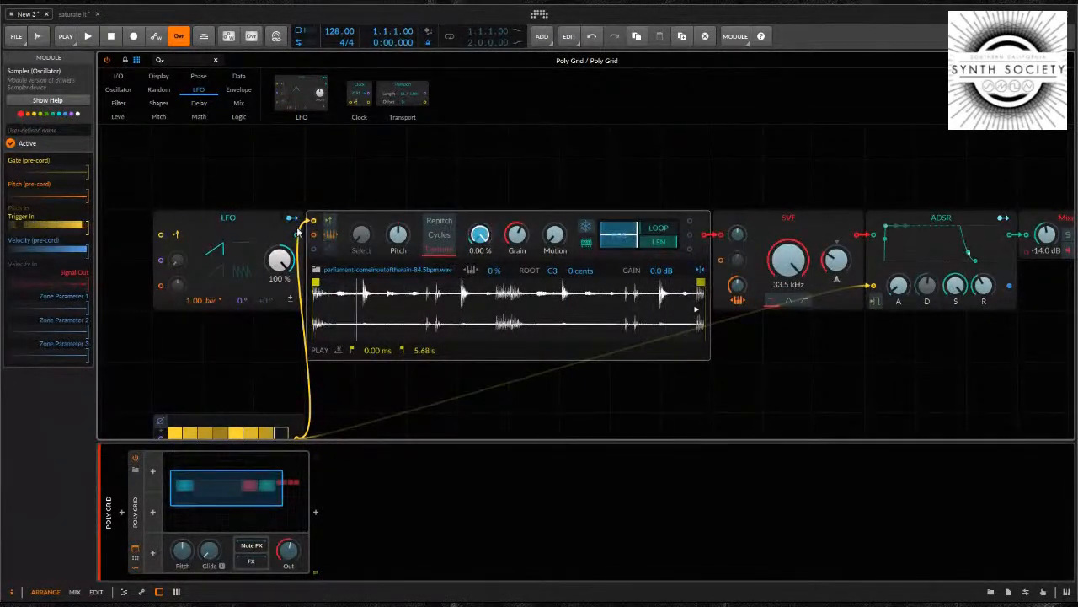
left_click(293, 218)
left_click_drag(1053, 248, 1004, 245)
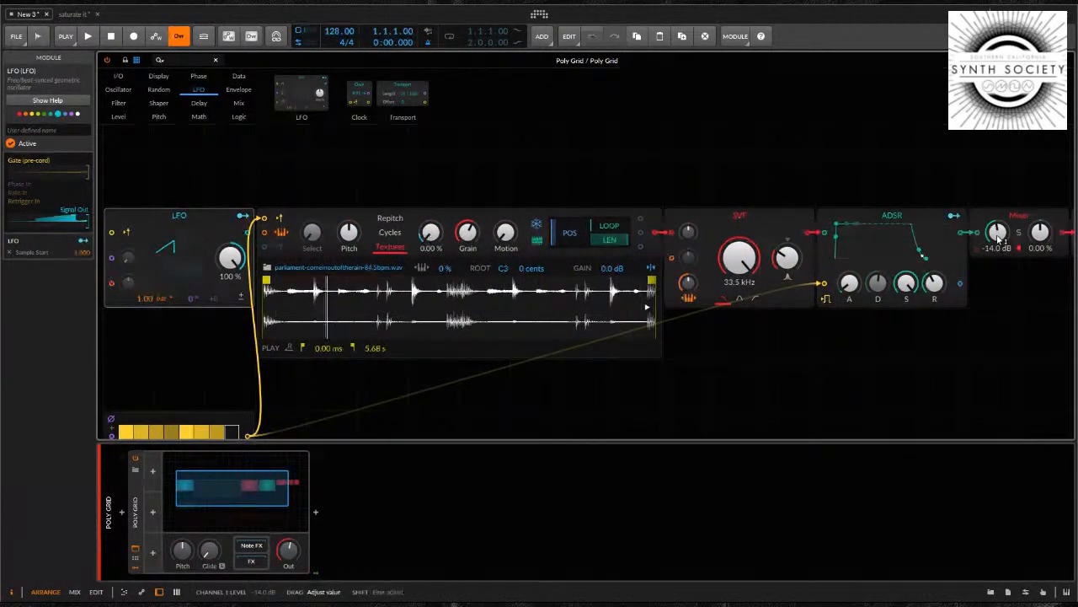
left_click_drag(1003, 304, 860, 315)
left_click_drag(542, 405, 665, 379)
left_click_drag(592, 256, 599, 255)
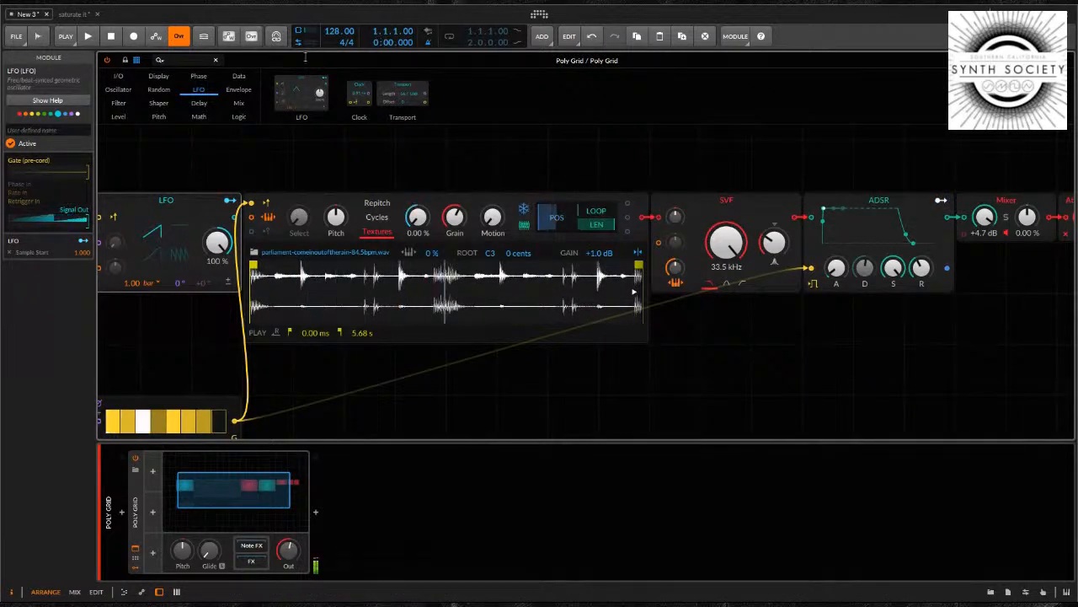
Deselect the LFO module and start transport playback
left_click(241, 149)
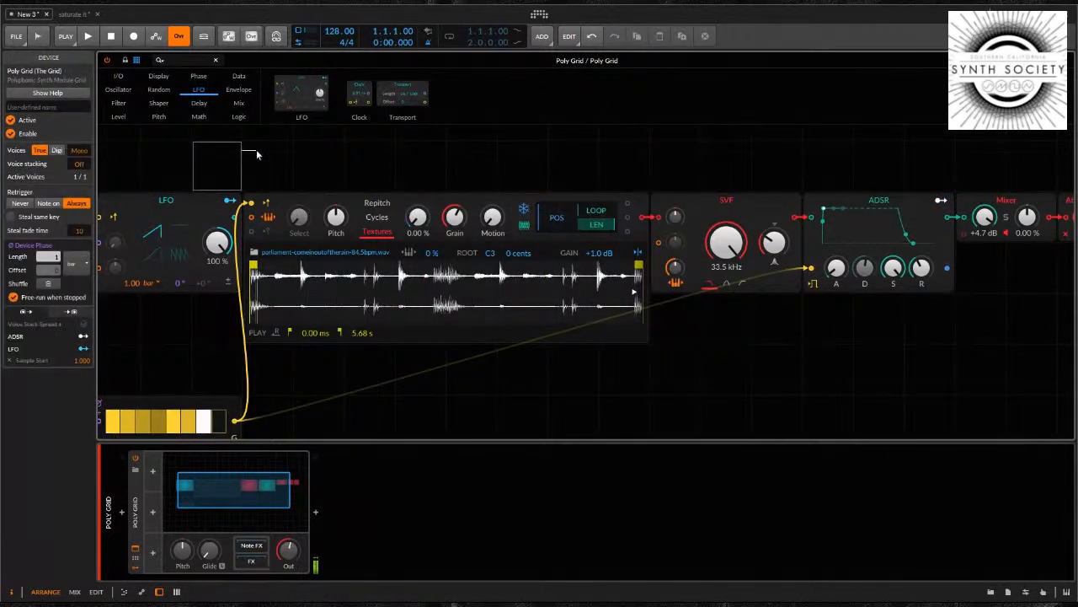
left_click(89, 36)
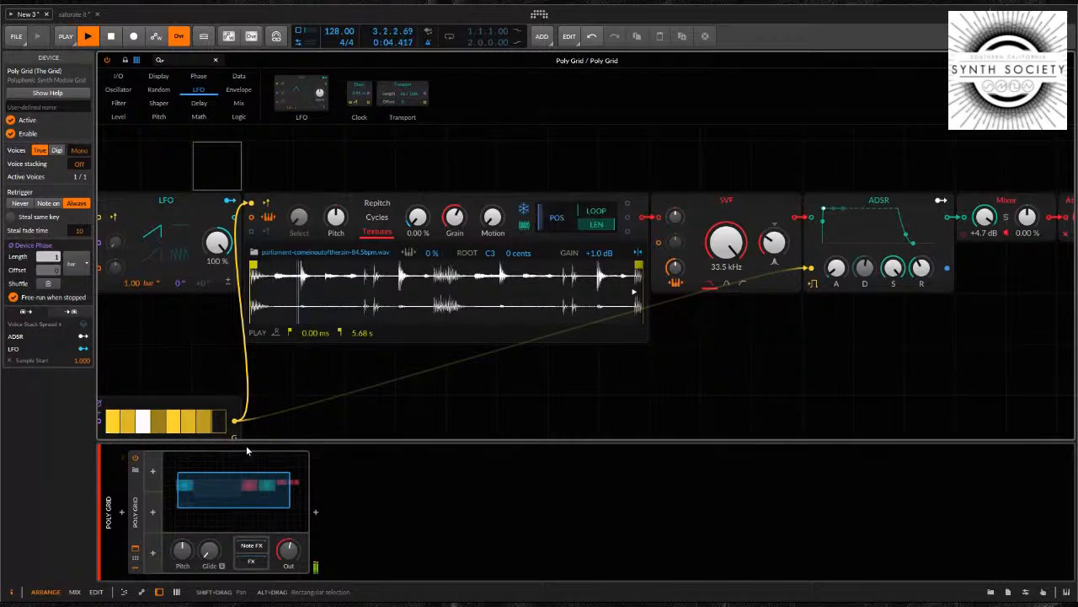
left_click_drag(663, 342, 780, 346)
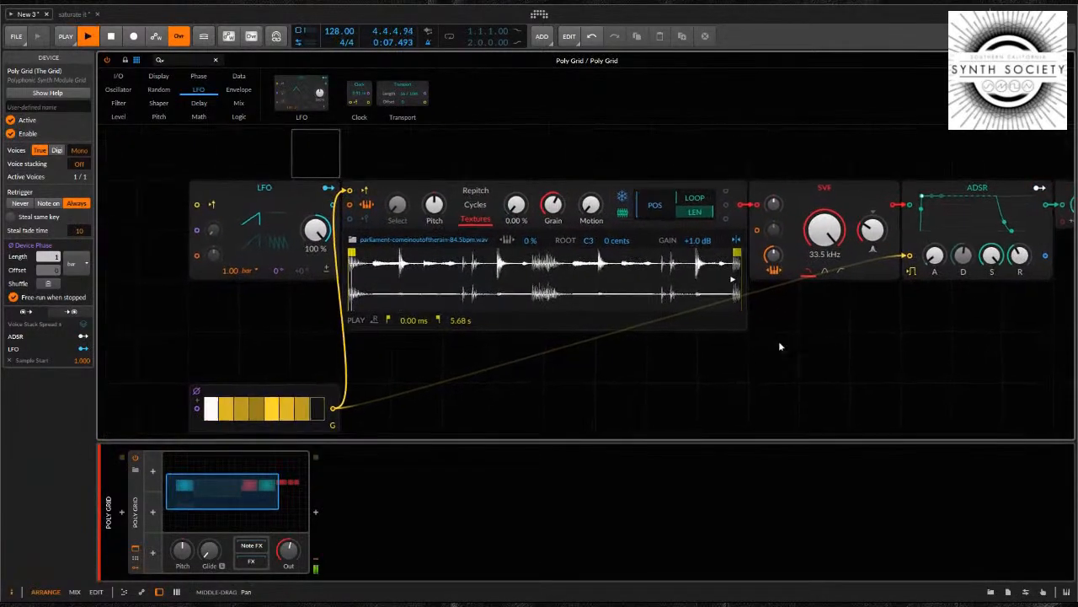
Toggle the Poly Grid's expanded device view off and back on
left_click(135, 549)
left_click(134, 550)
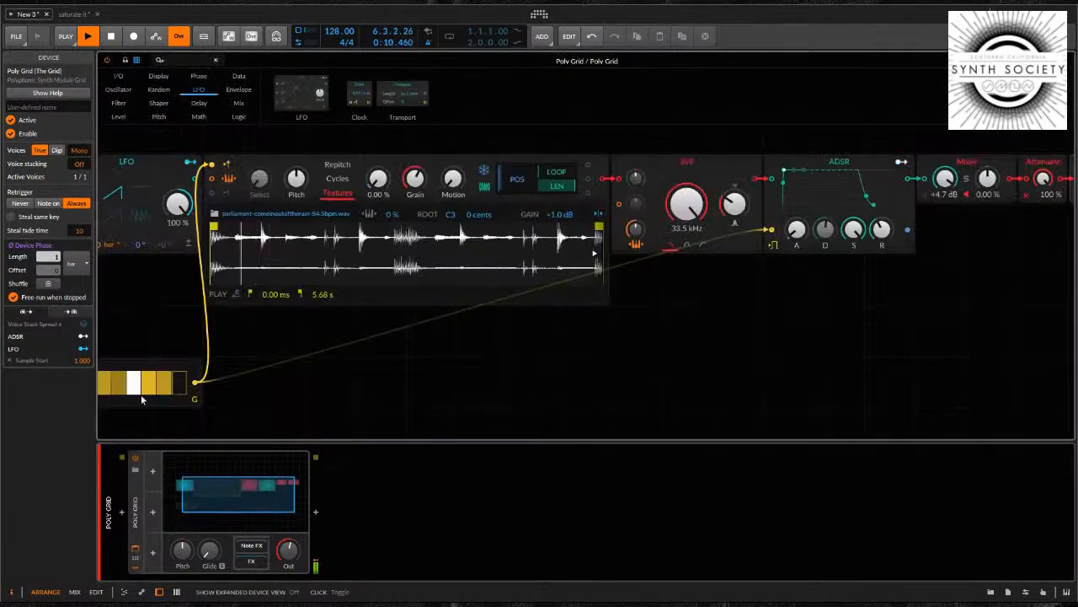
left_click(157, 298)
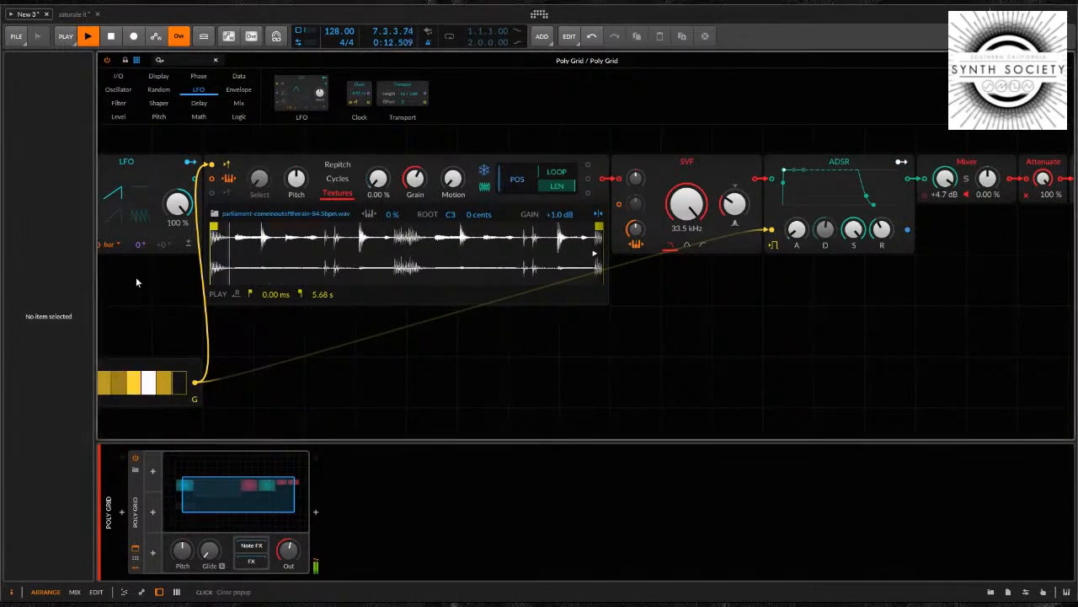
Move the LFO module left, away from the Sampler, and set its rate to 2.00 bars
left_click_drag(452, 366, 622, 374)
left_click(275, 181)
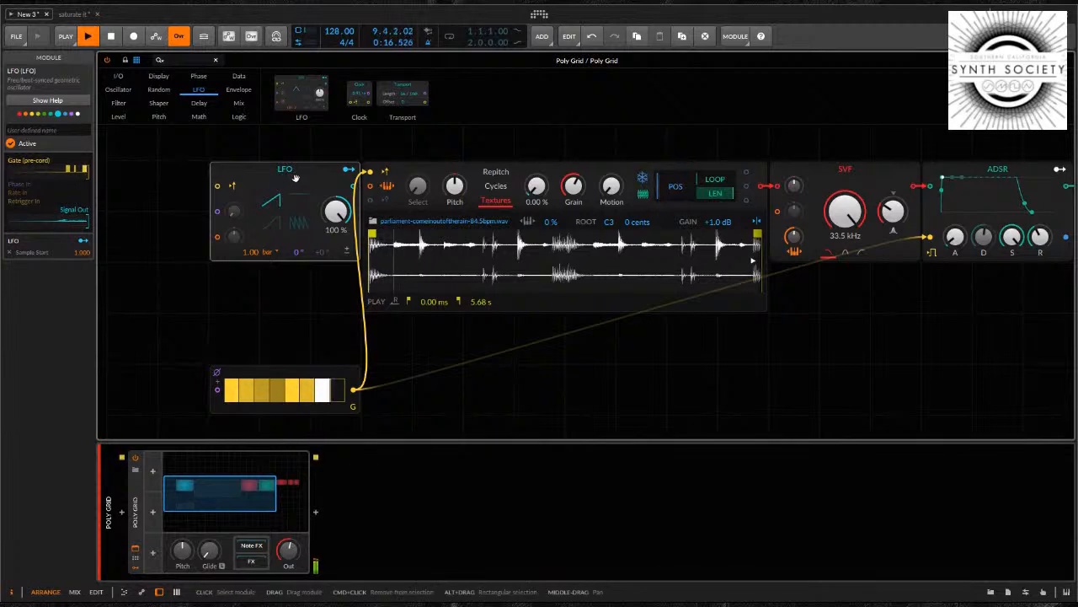
left_click_drag(275, 180, 224, 181)
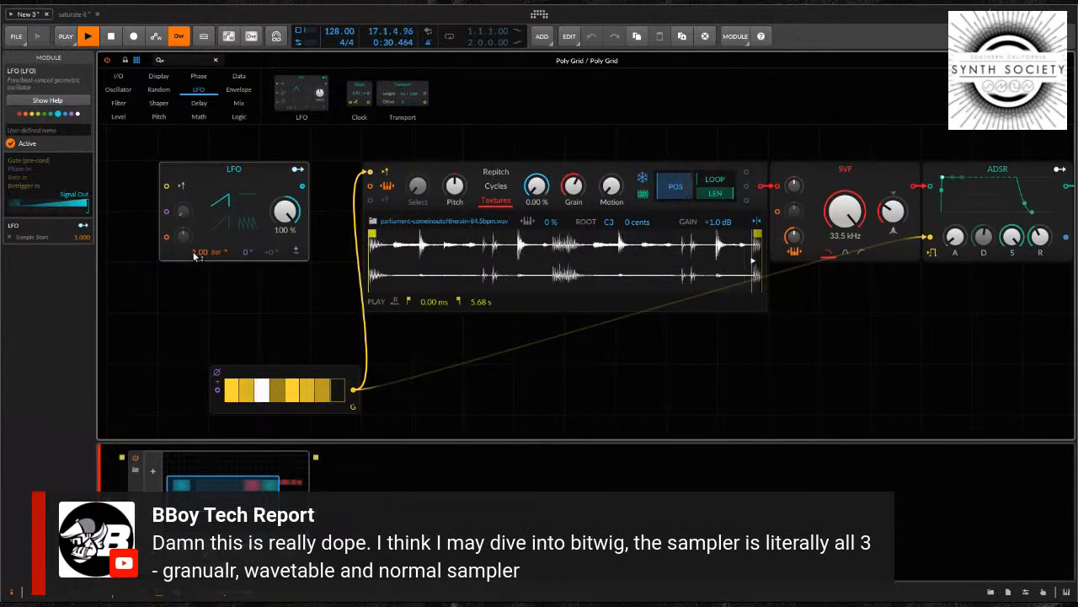
left_click_drag(194, 255, 194, 248)
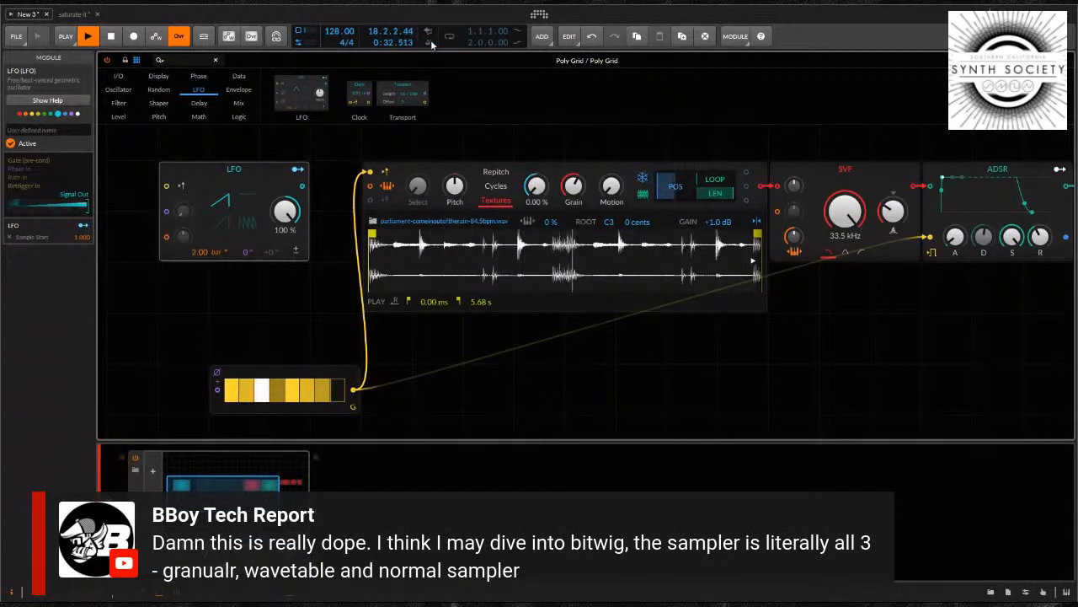
Restart and stop transport playback, and move the LFO module back against the Sampler
key("space")
key("space")
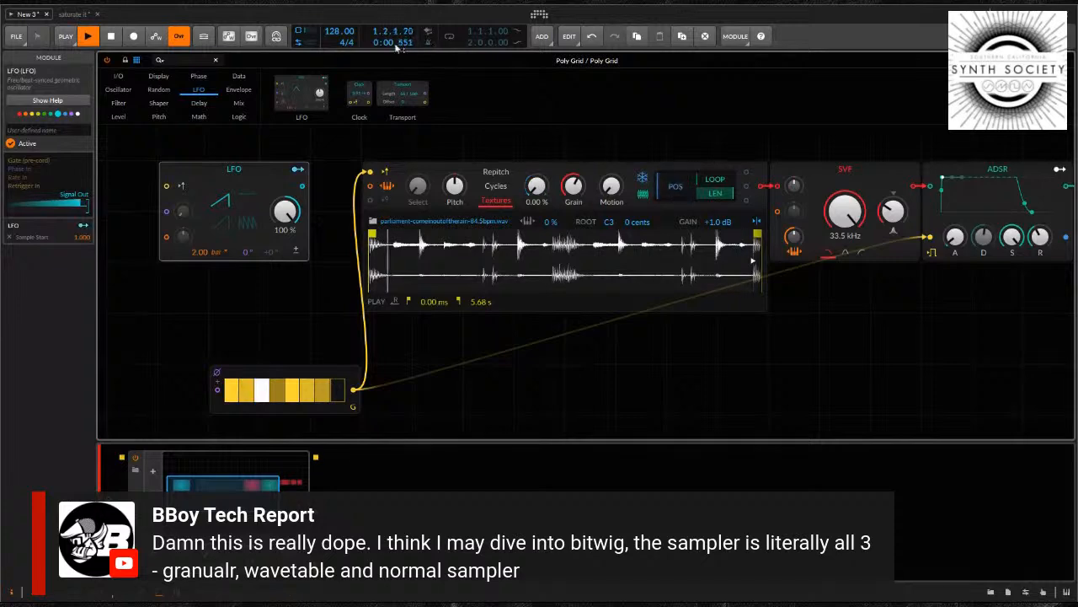
key("space")
left_click_drag(171, 175, 223, 174)
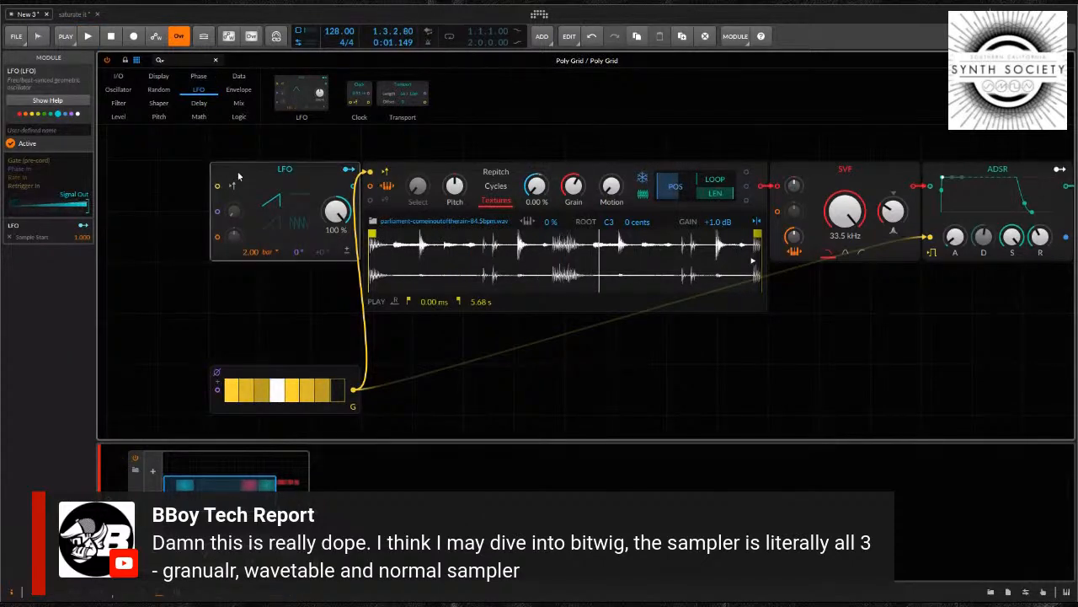
Add a Phase In module from the I/O category in the empty area above and left of the LFO
left_click_drag(241, 133, 354, 189)
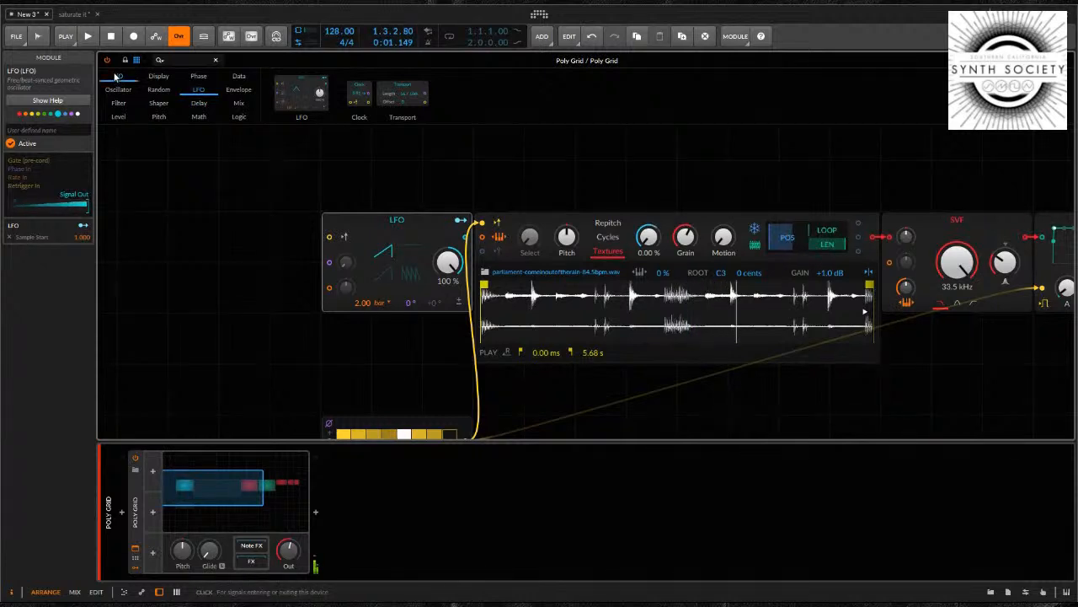
left_click(116, 76)
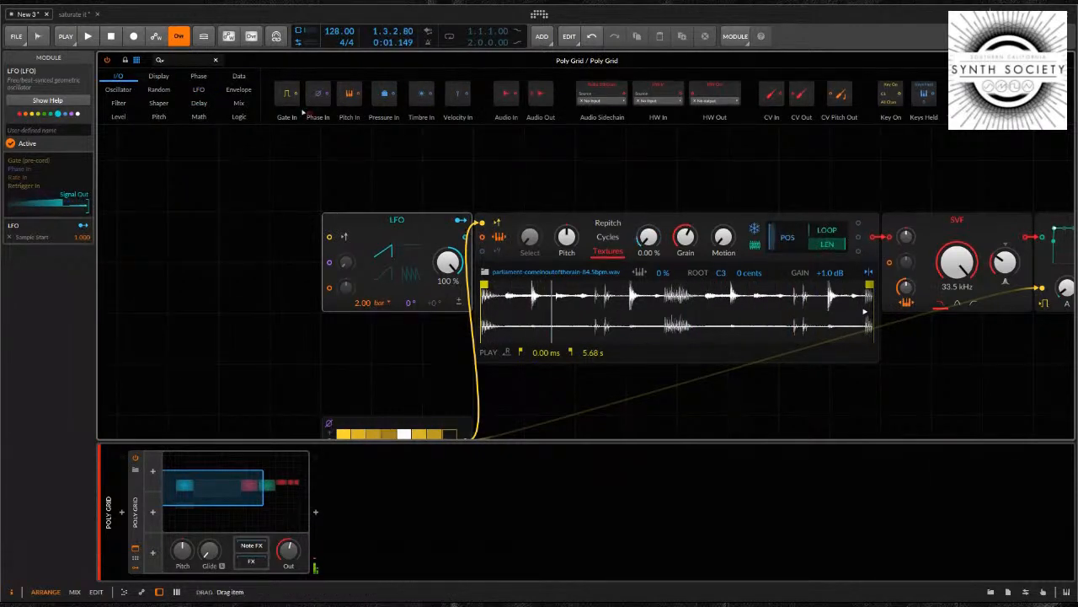
left_click_drag(304, 111, 153, 177)
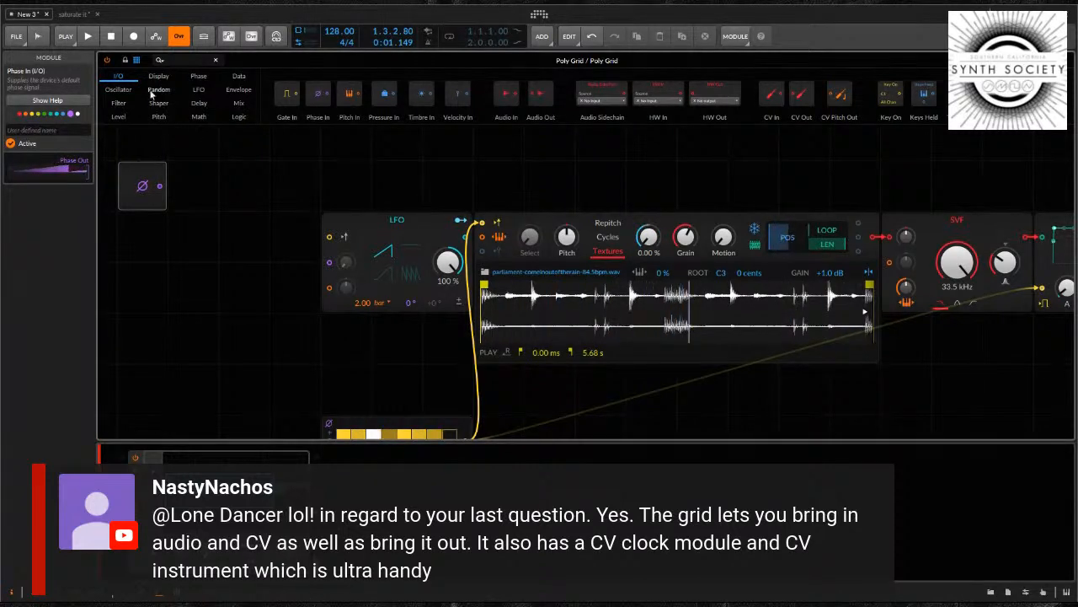
Add a Triggers module beside Phase In, turn off its device phase, and move it away to leave a gap
left_click(241, 78)
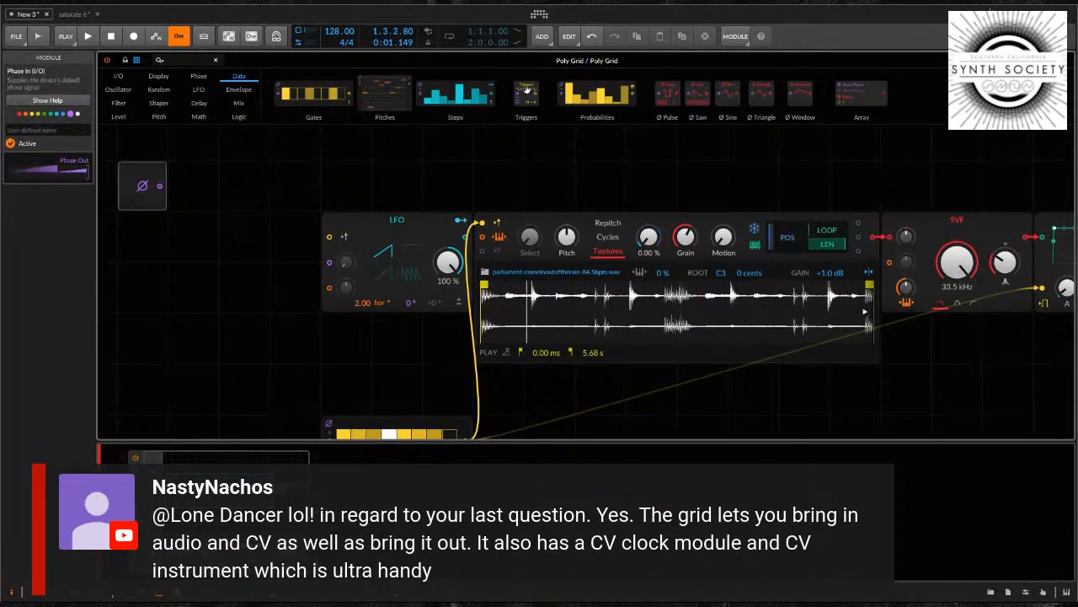
left_click_drag(310, 161, 212, 180)
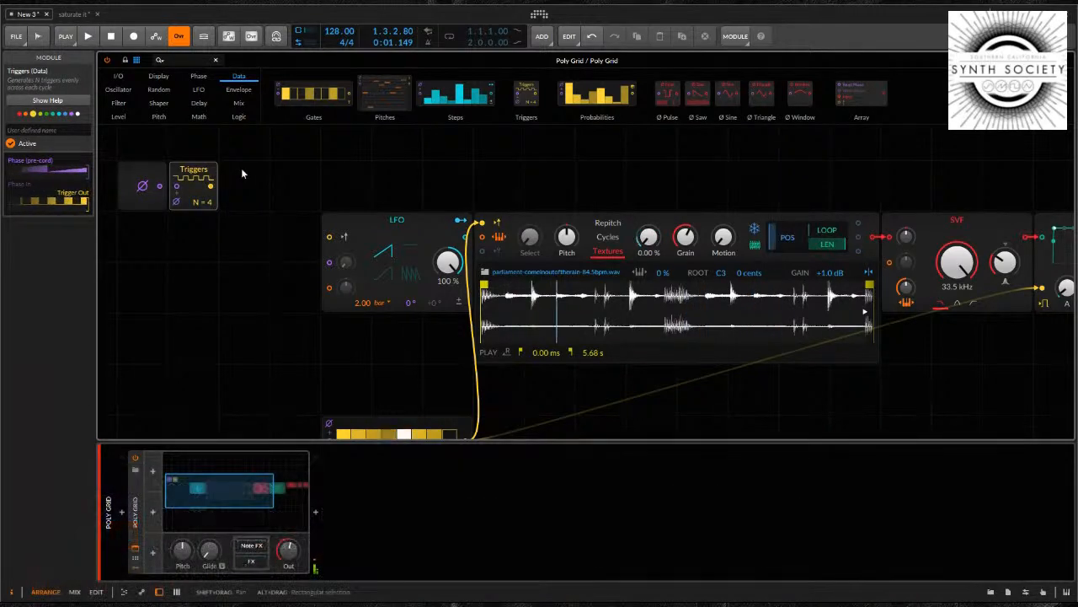
left_click(177, 204)
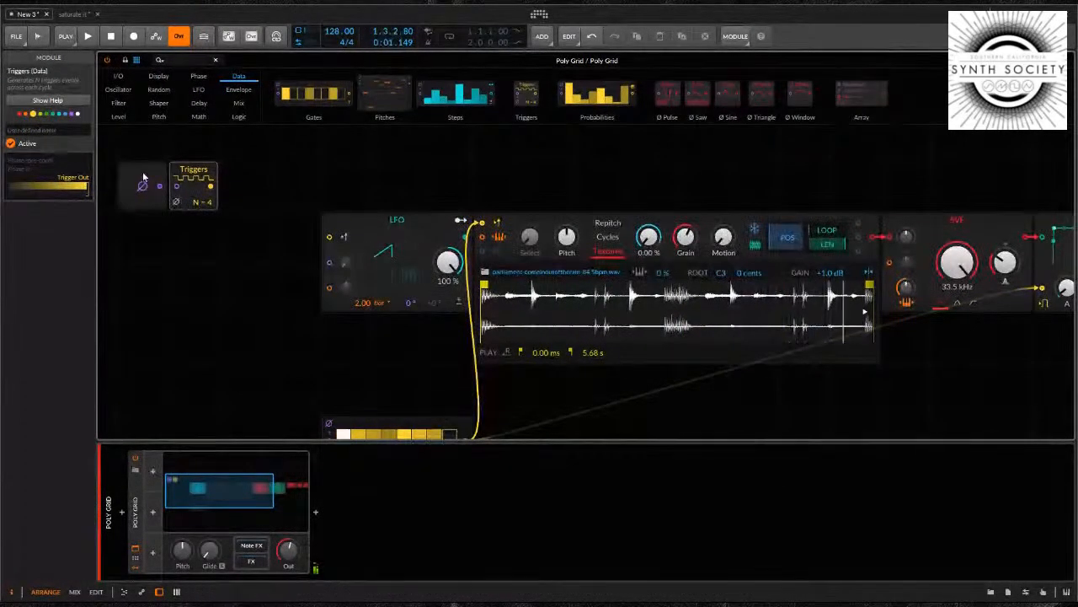
left_click(143, 181)
left_click_drag(172, 175, 274, 175)
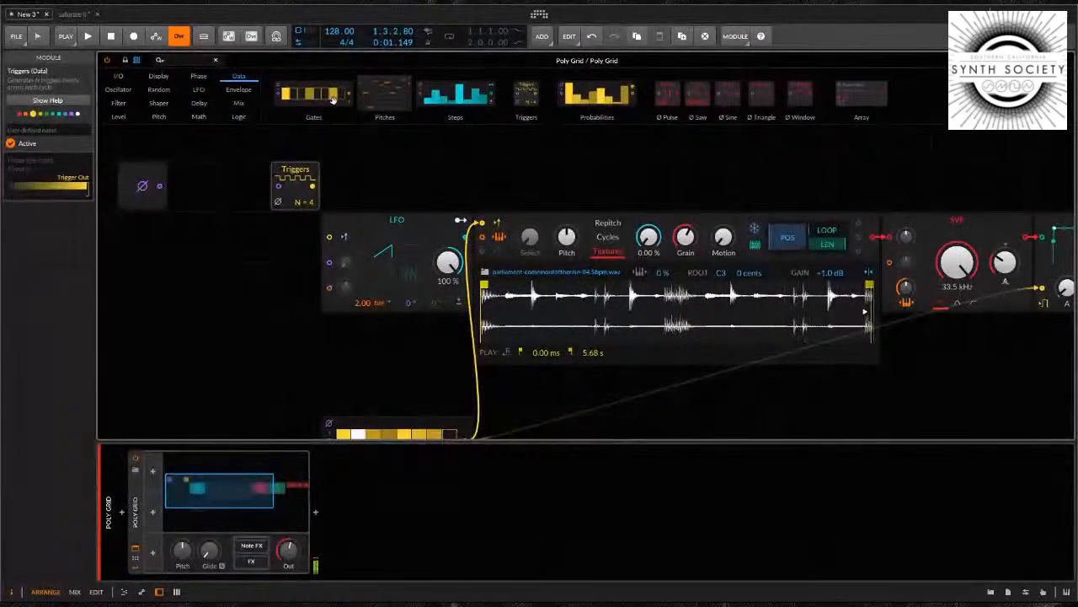
Shift the Triggers module above the LFO and insert a Ø Scaler module directly after Phase In
left_click(199, 76)
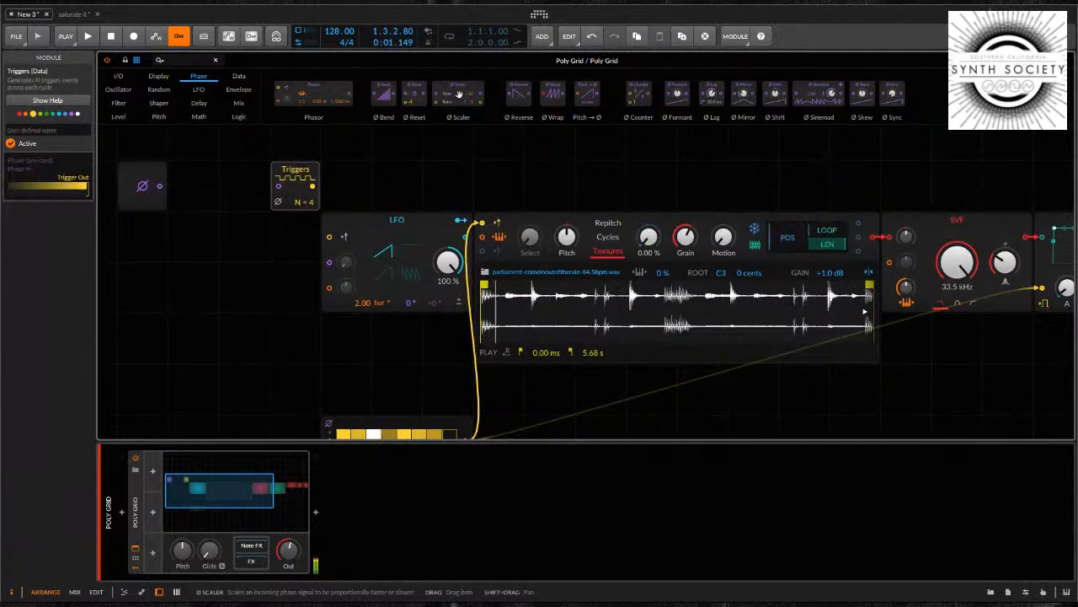
left_click_drag(301, 173, 353, 173)
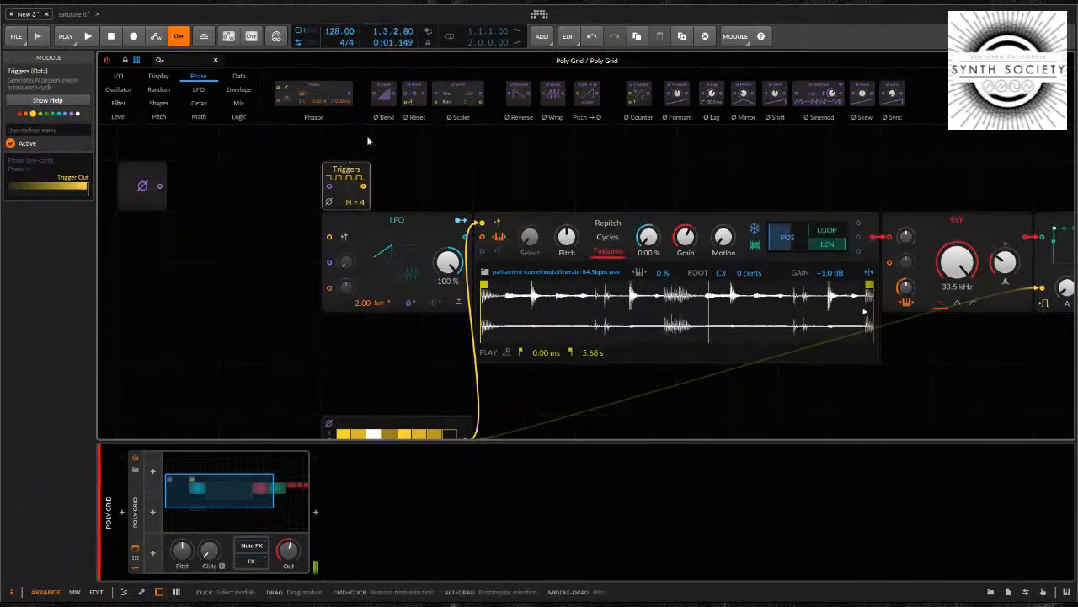
left_click_drag(455, 93, 177, 186)
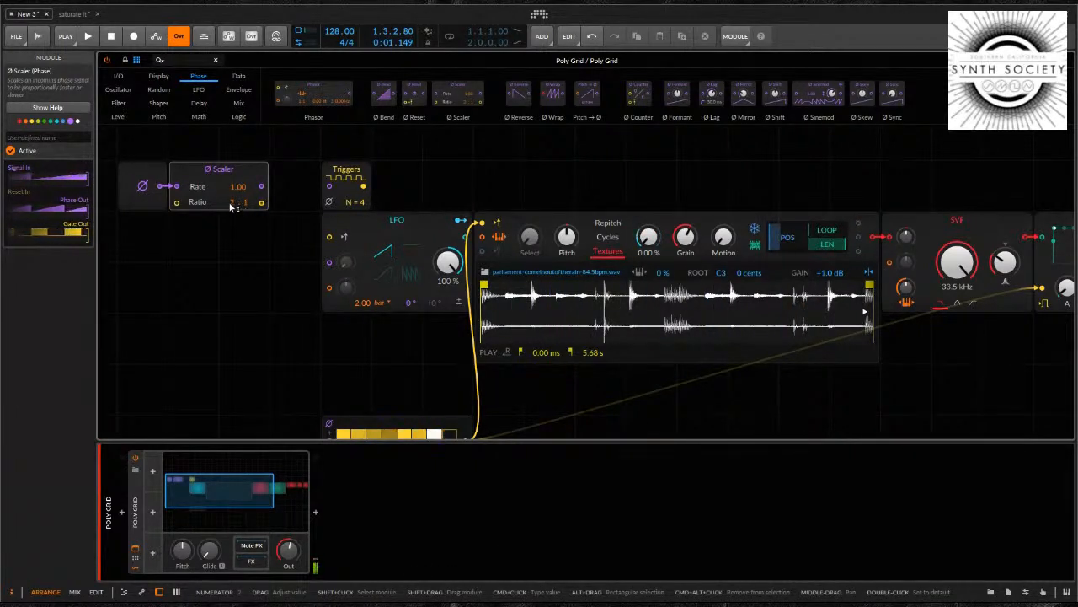
Set the Ø Scaler's ratio to 1:2, patch its gate output into the LFO's retrigger input, and start playback
left_click_drag(237, 204, 240, 207)
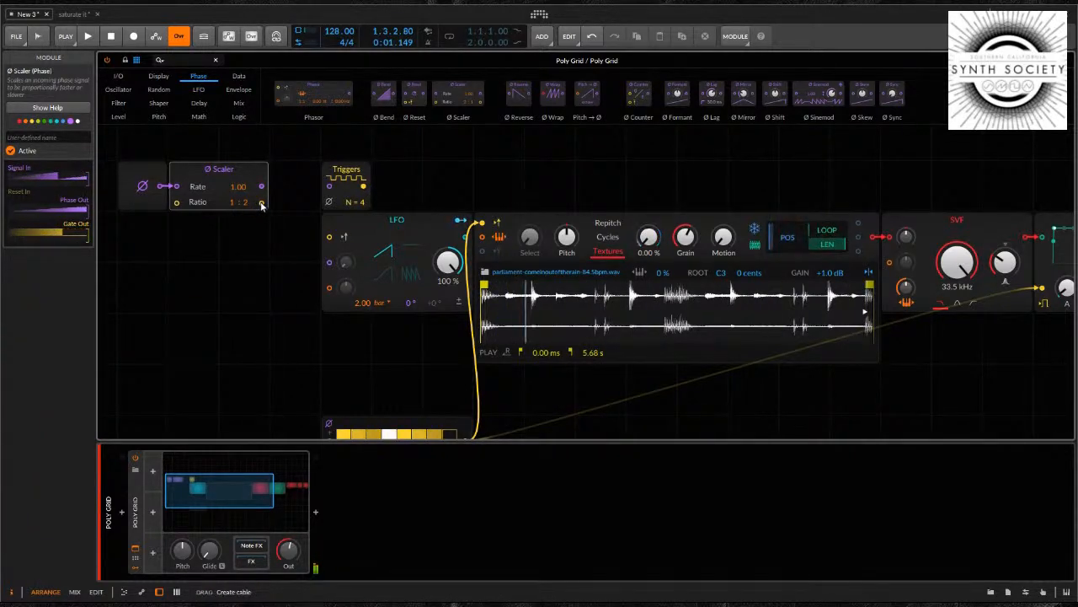
left_click_drag(261, 205, 328, 236)
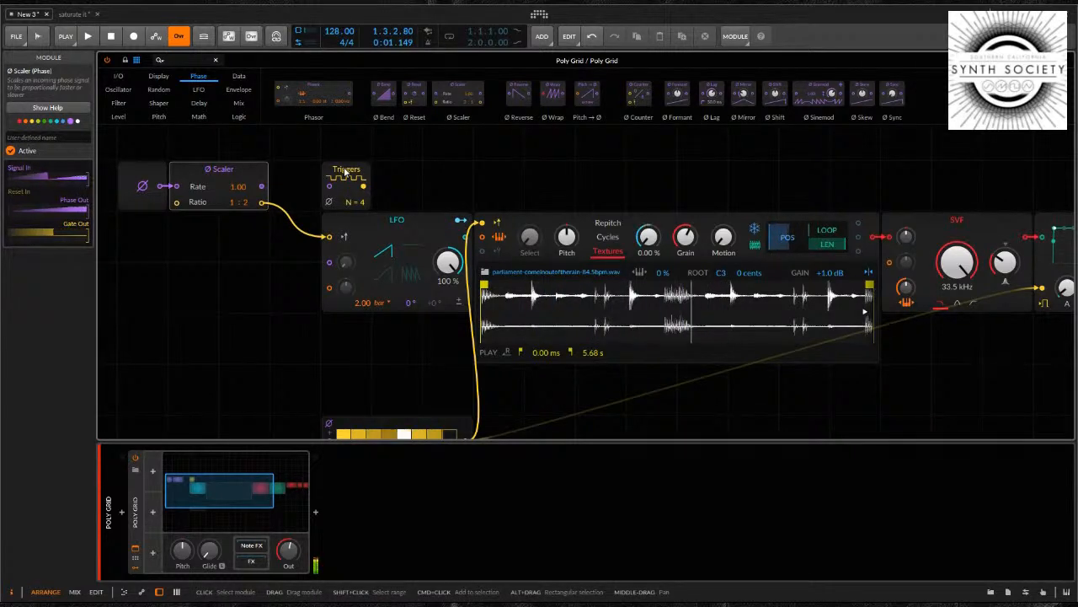
key("space")
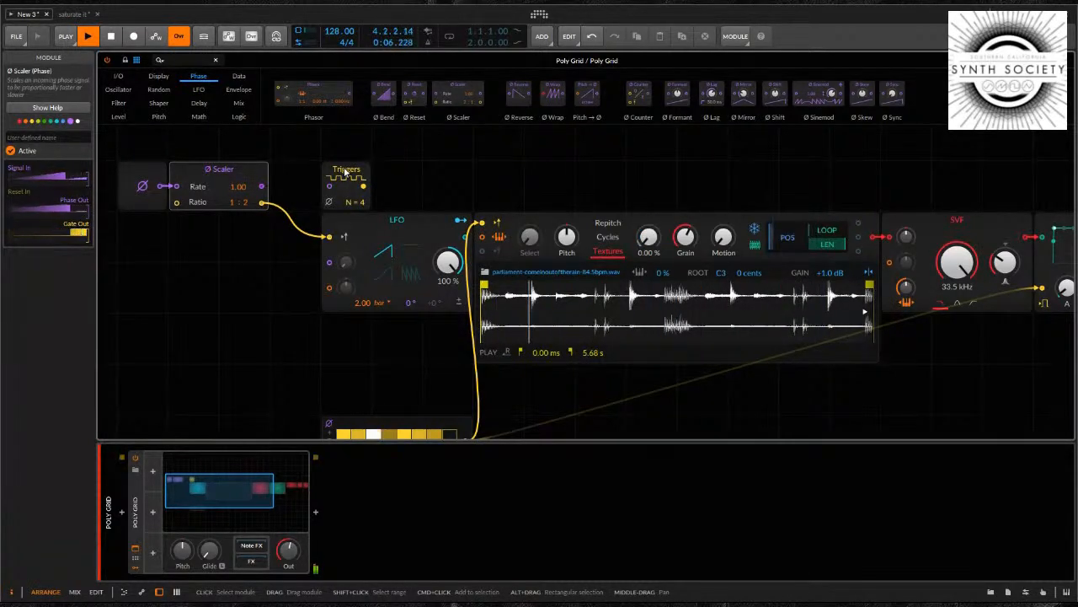
Delete the Triggers module and set the LFO's rate to 4.00 bars
left_click(345, 171)
key("Delete")
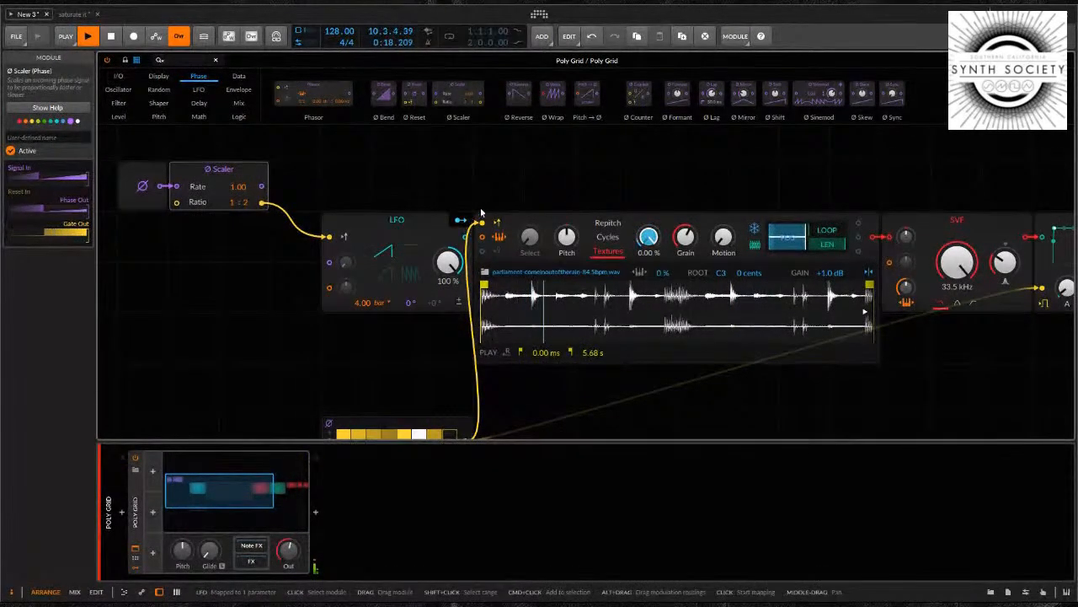
left_click_drag(667, 180, 621, 169)
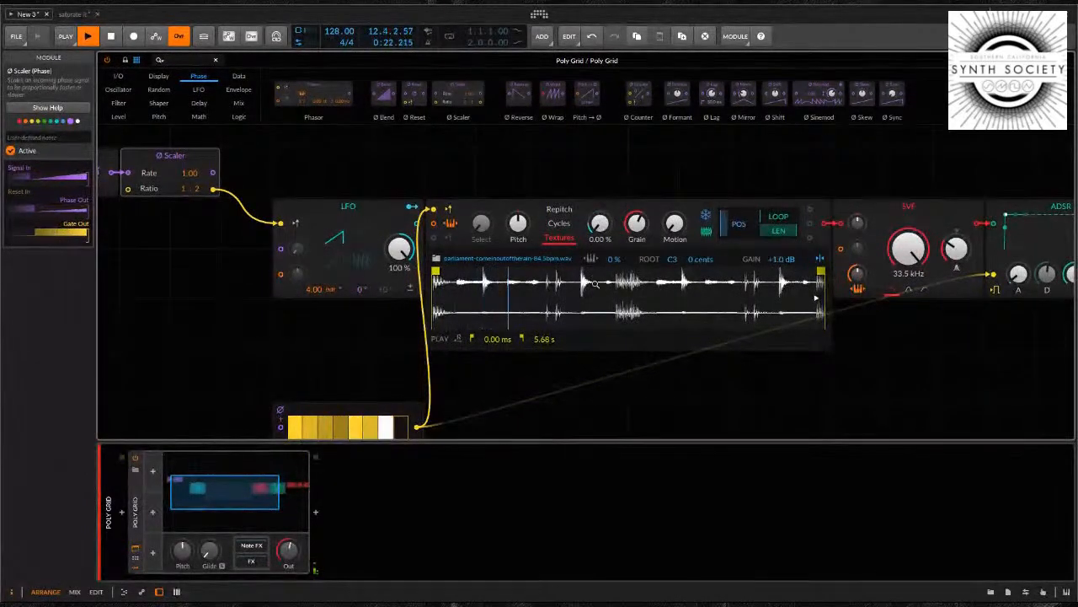
left_click_drag(742, 159, 503, 161)
left_click_drag(927, 230, 927, 216)
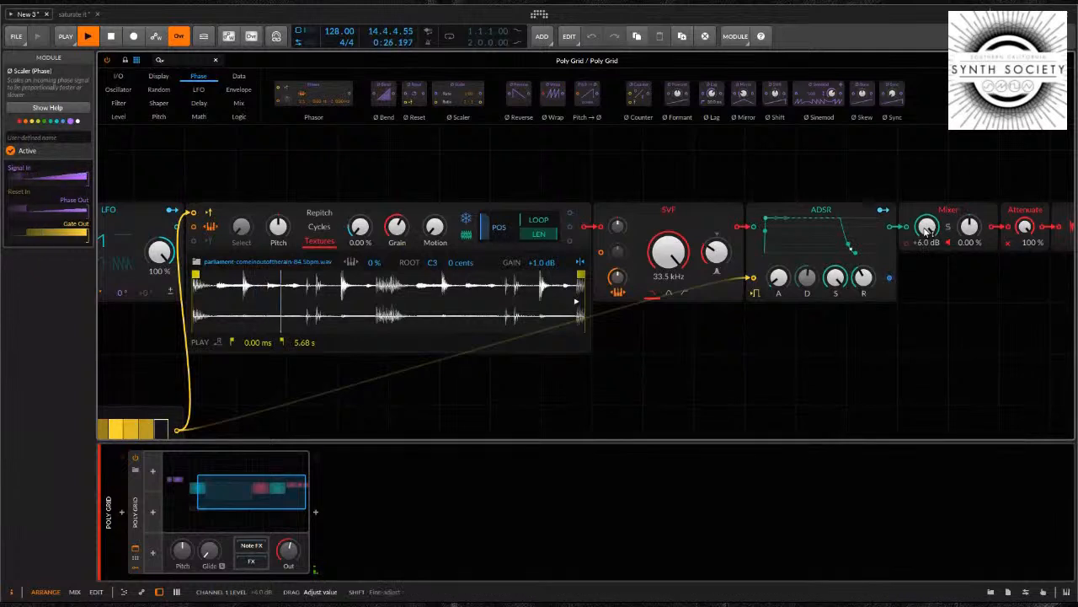
Reduce the Sampler's Grain size and raise its Motion in Textures mode, trying several grain sizes during playback
left_click_drag(564, 170, 727, 170)
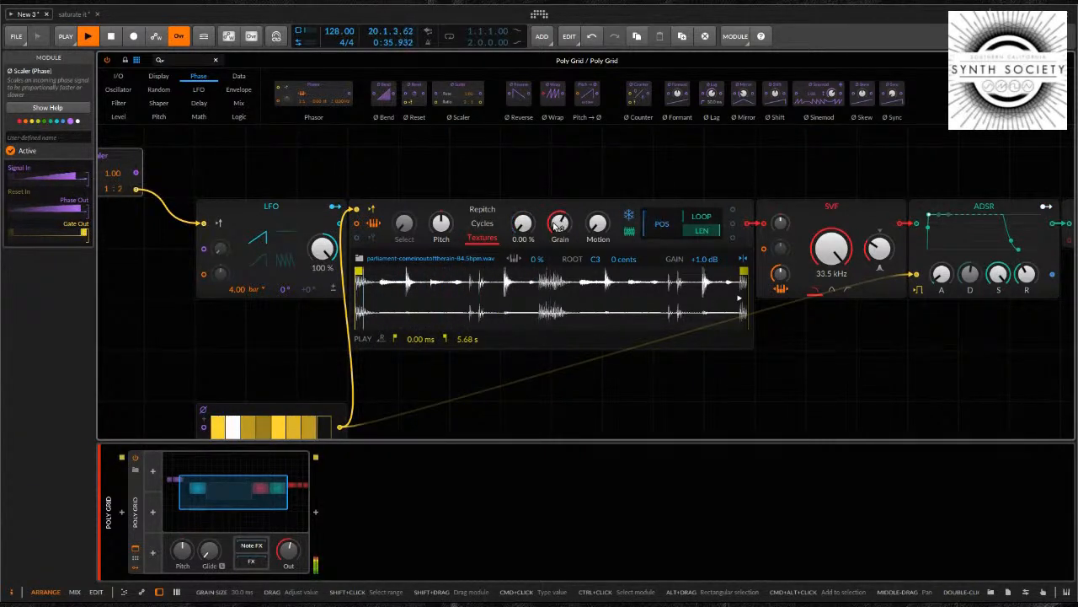
left_click_drag(558, 220, 559, 223)
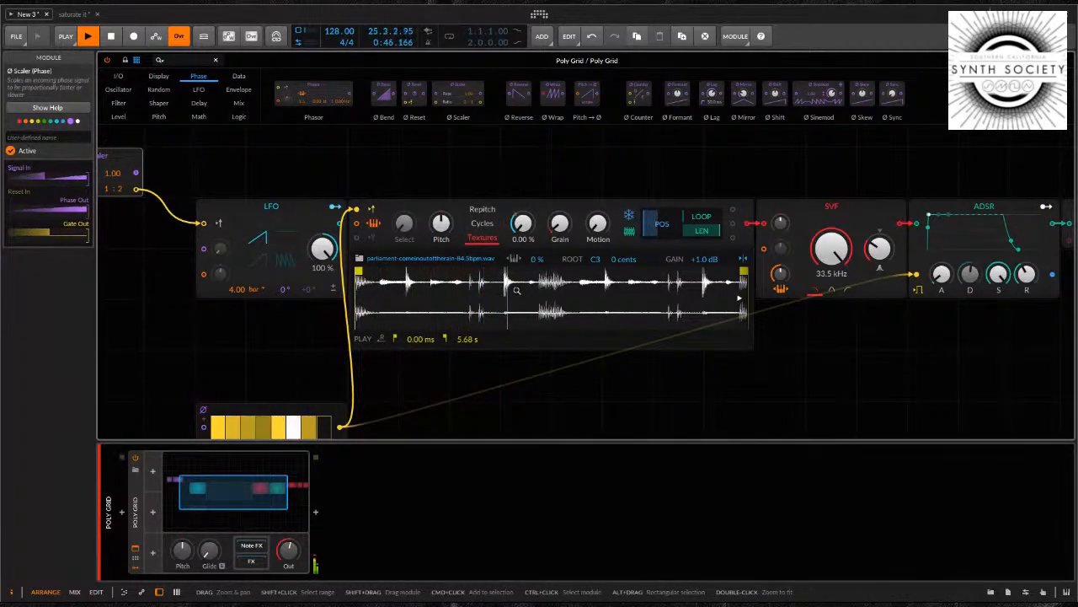
left_click_drag(599, 227, 600, 227)
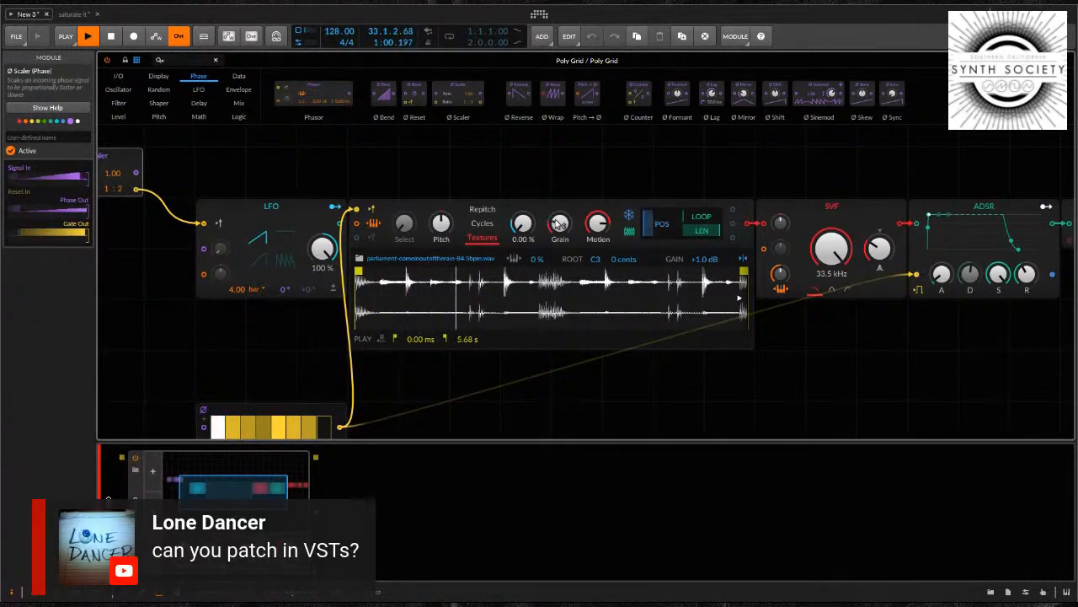
left_click_drag(558, 225, 558, 224)
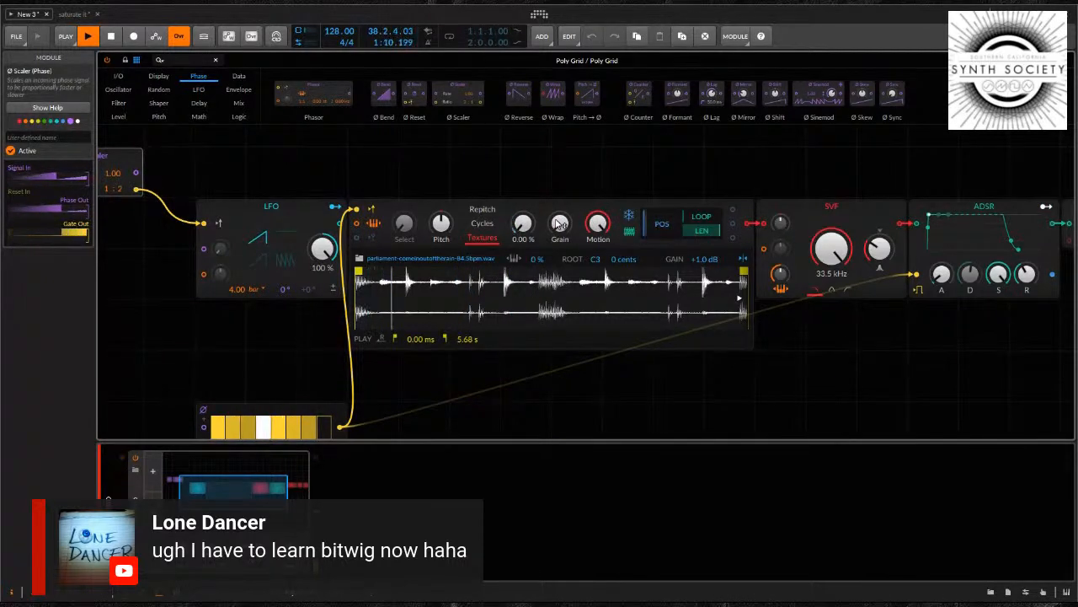
left_click_drag(557, 224, 564, 236)
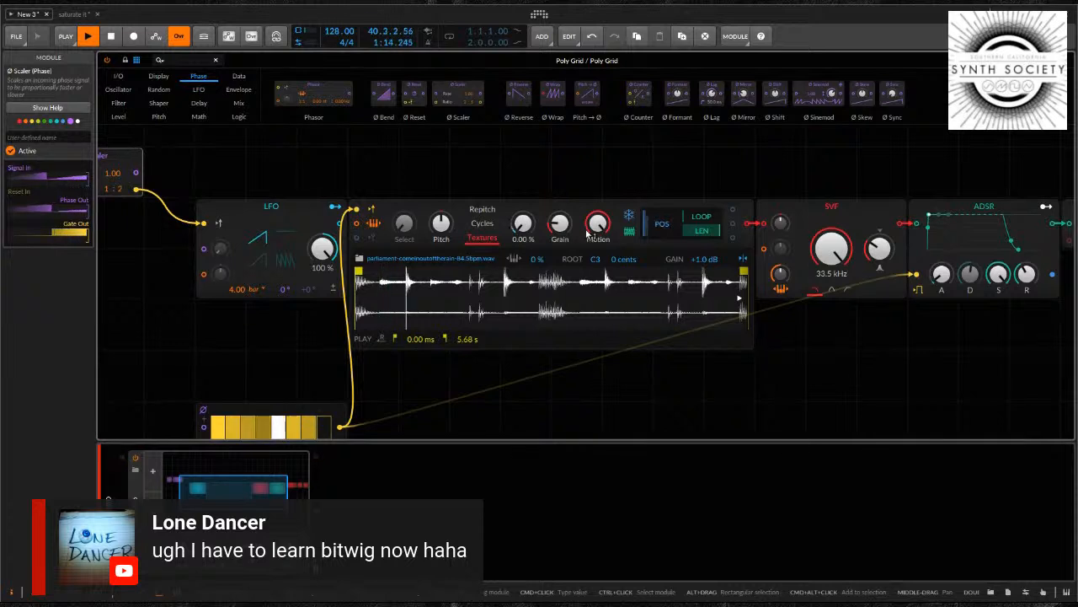
Switch the Sampler's playback mode to Cycles and try out its Formant control
left_click(487, 224)
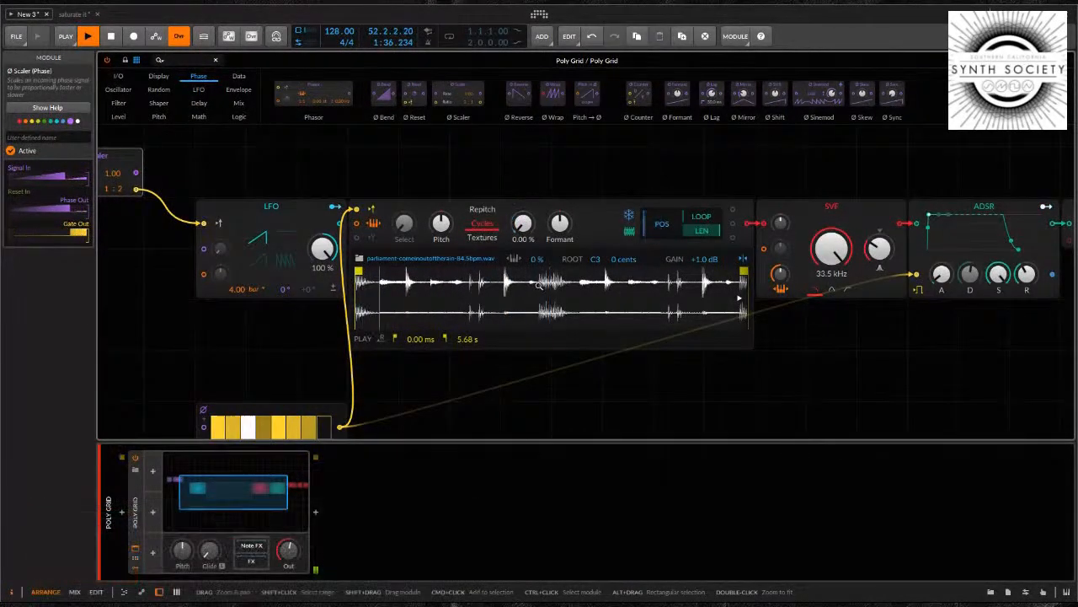
left_click_drag(561, 225, 562, 224)
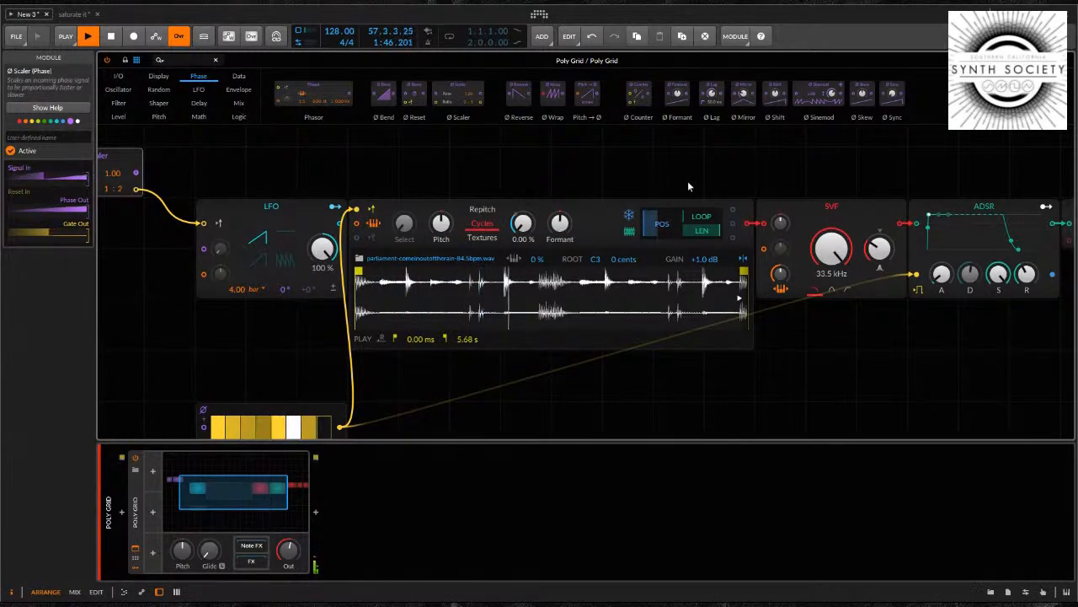
Lower the Attenuate module's amount at the end of the patch to turn down the output
scroll(687, 180, "down", 2)
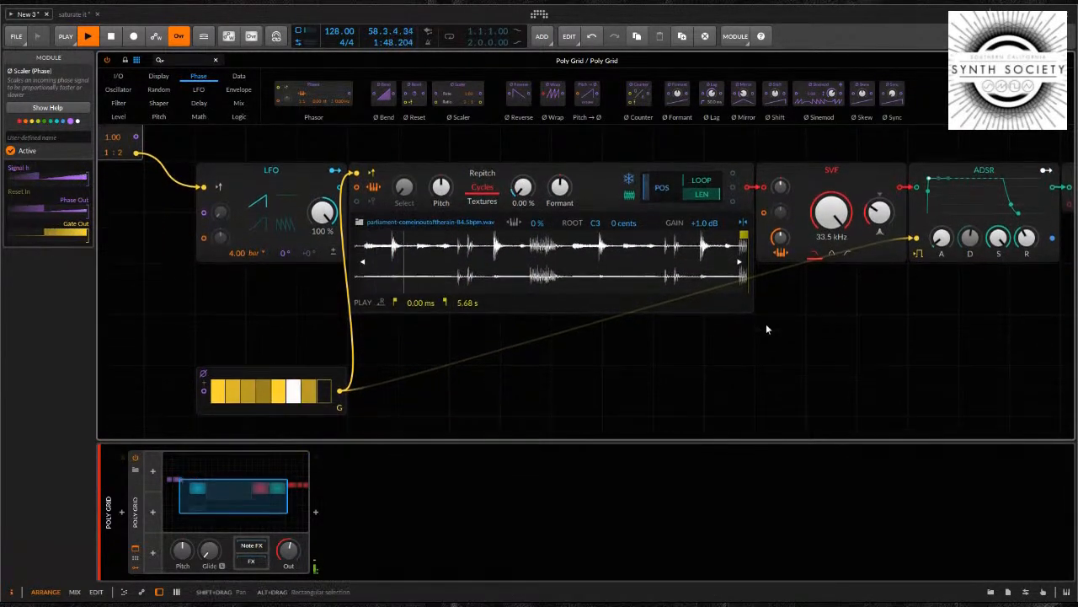
scroll(766, 324, "down", 4)
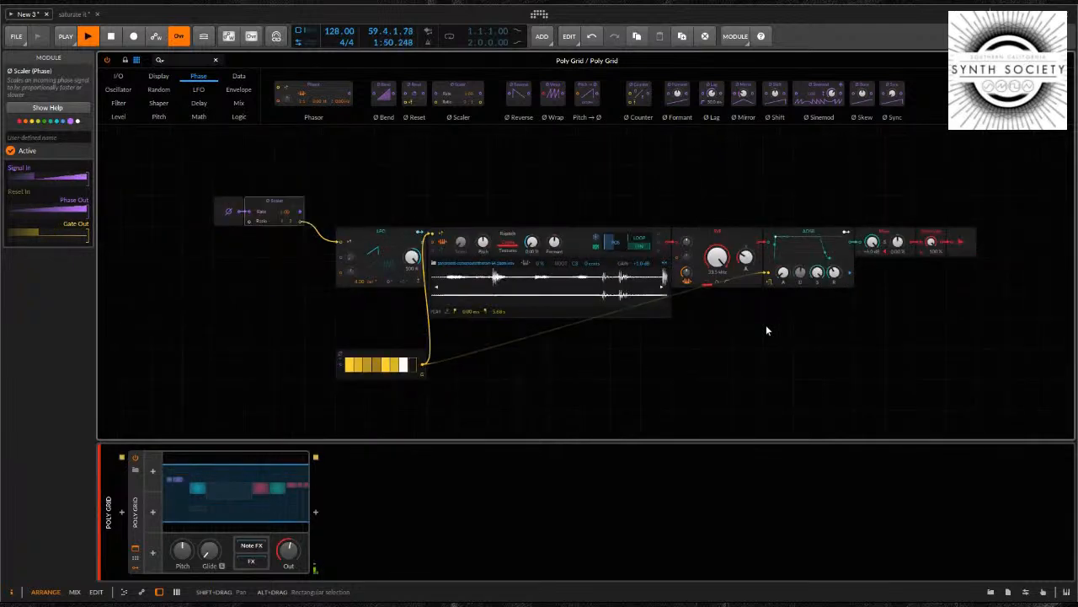
left_click_drag(774, 329, 738, 308)
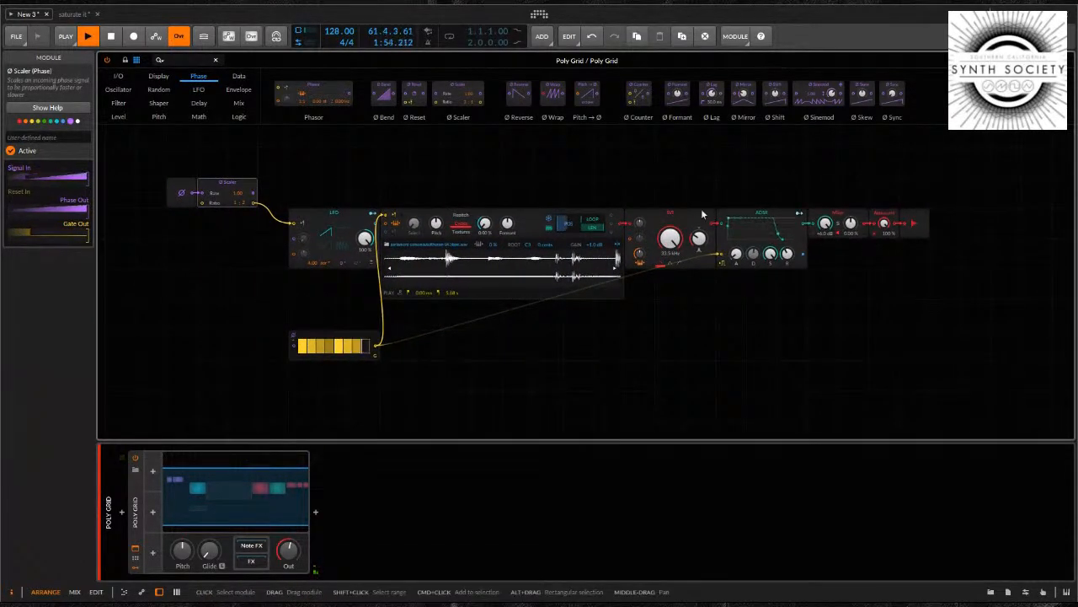
left_click_drag(884, 222, 886, 226)
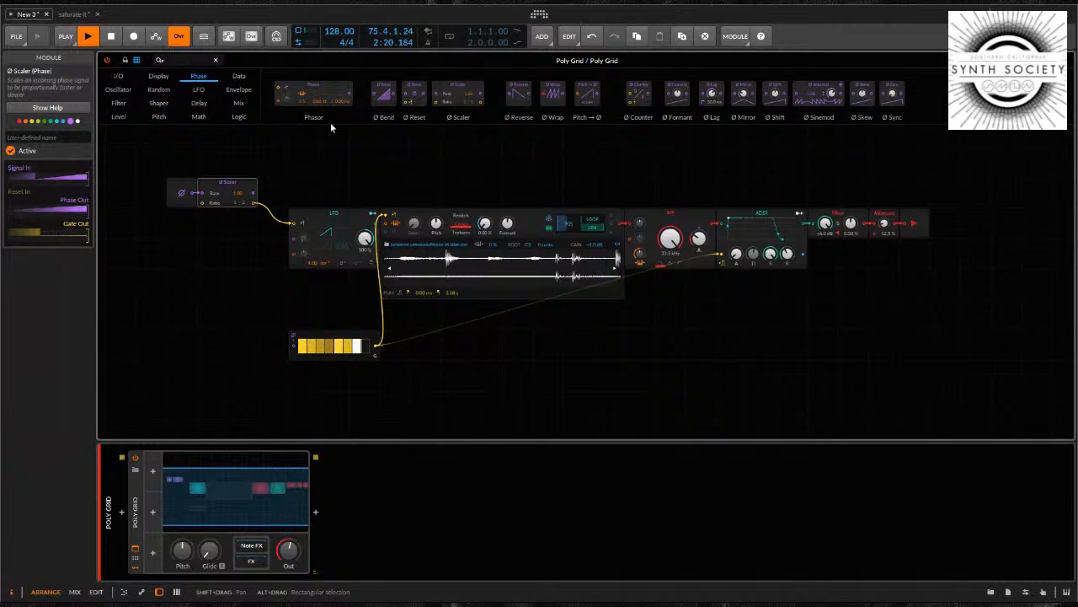
left_click(118, 77)
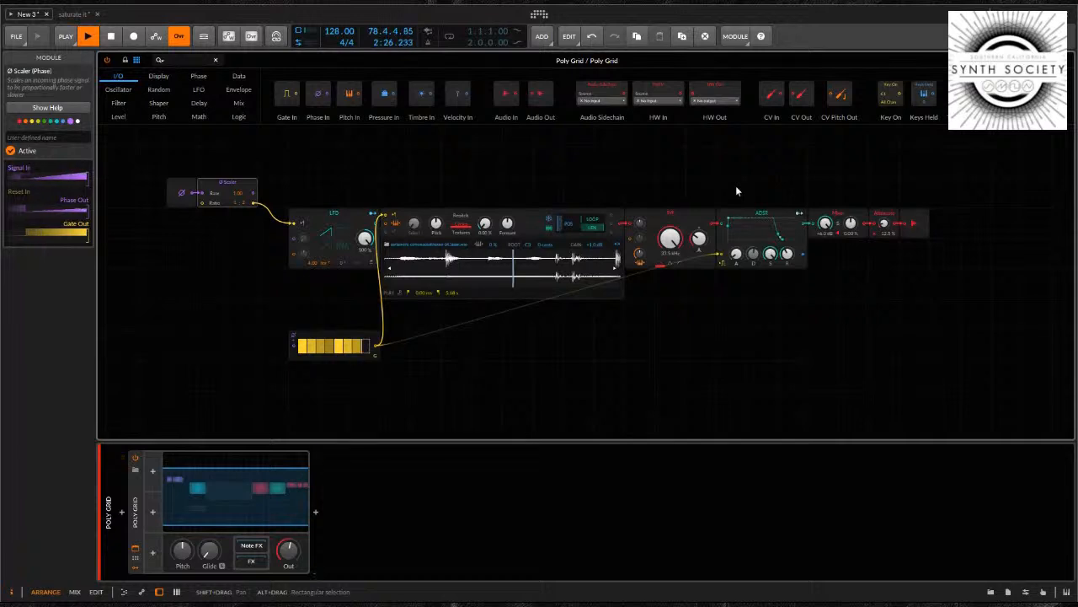
left_click(771, 96)
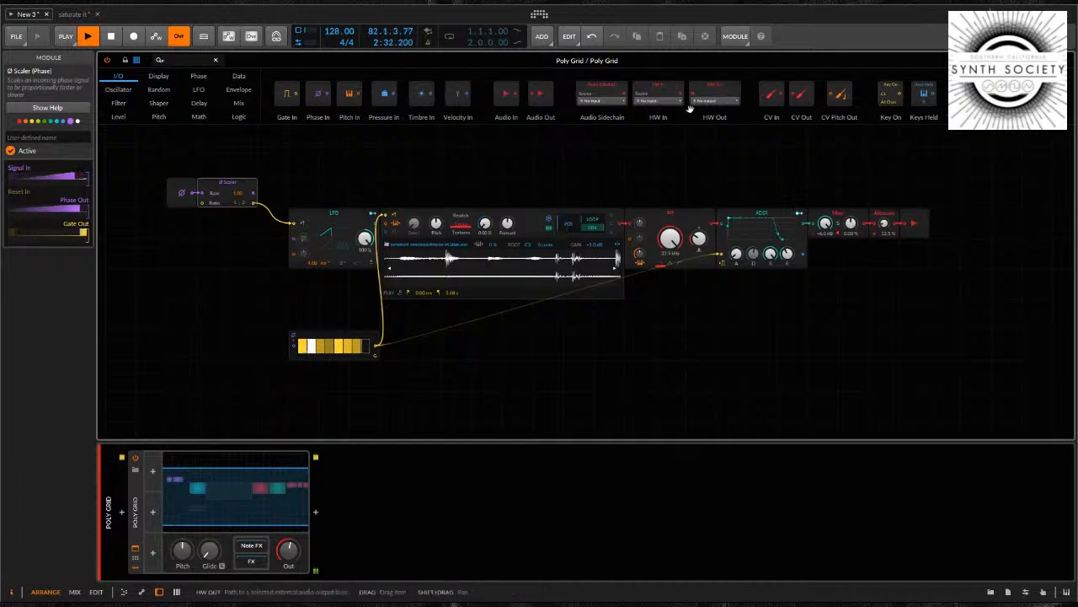
left_click_drag(883, 223, 881, 218)
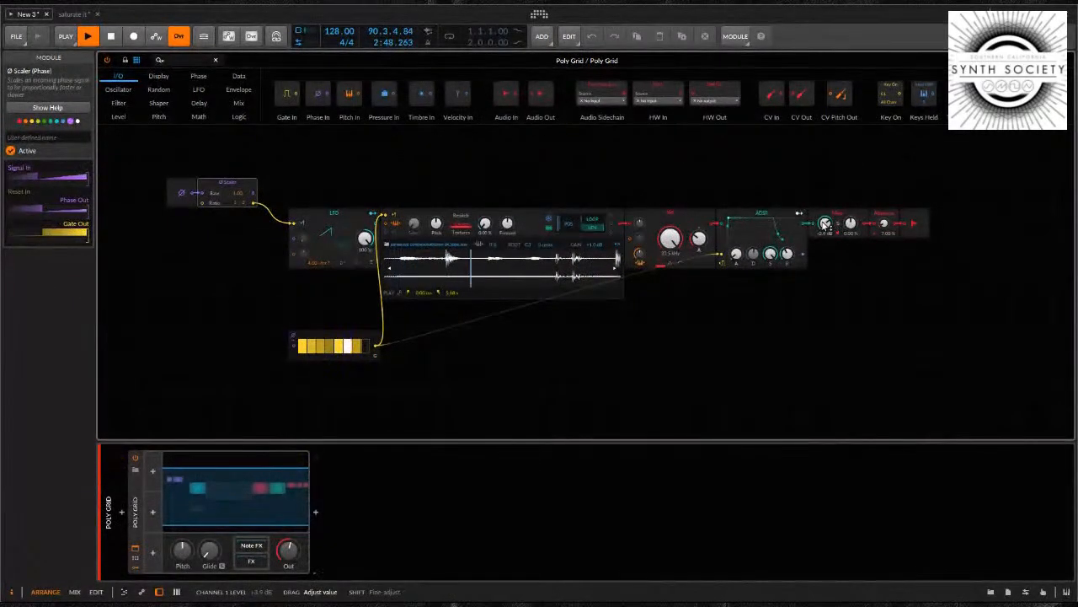
left_click_drag(826, 224, 825, 229)
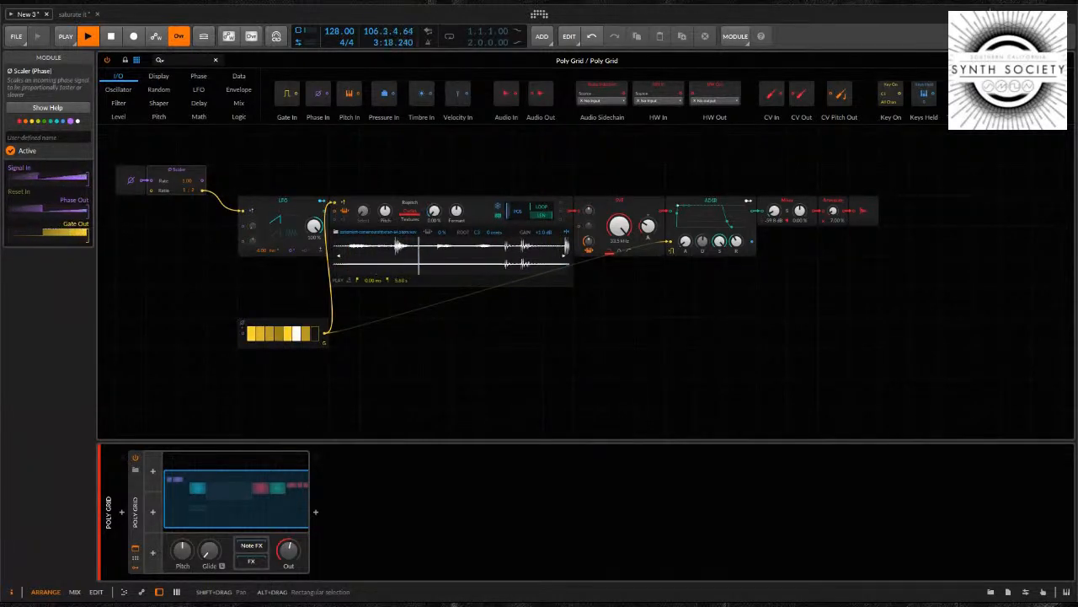
Move the Gates module further right and down so it sits beneath the Sampler
left_click(650, 503)
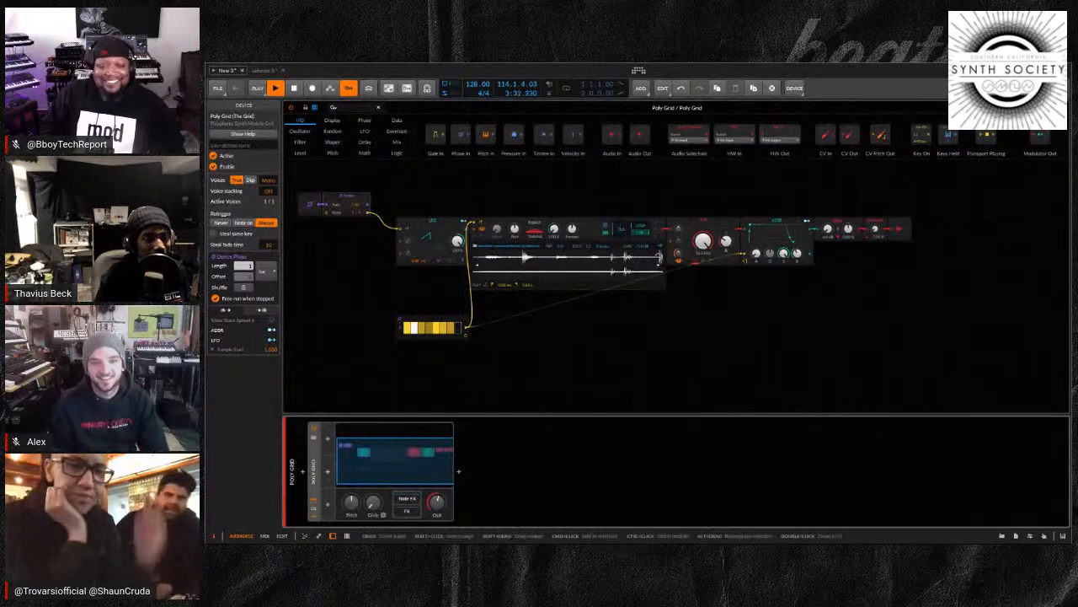
left_click_drag(455, 327, 503, 350)
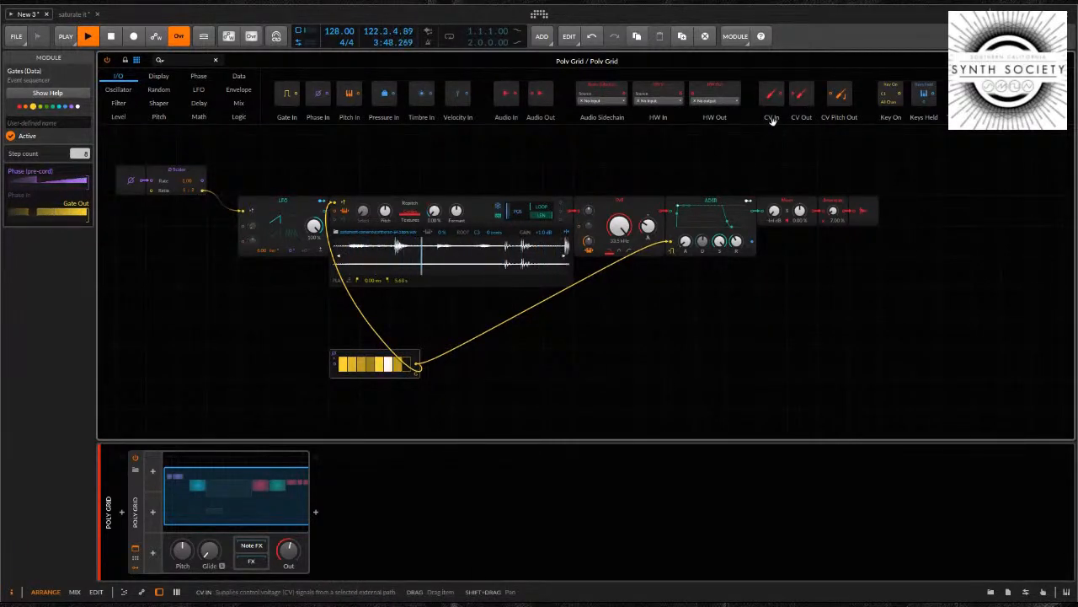
Place a CV In module on the grid above the Sampler chain and close the expanded grid view
left_click(795, 96)
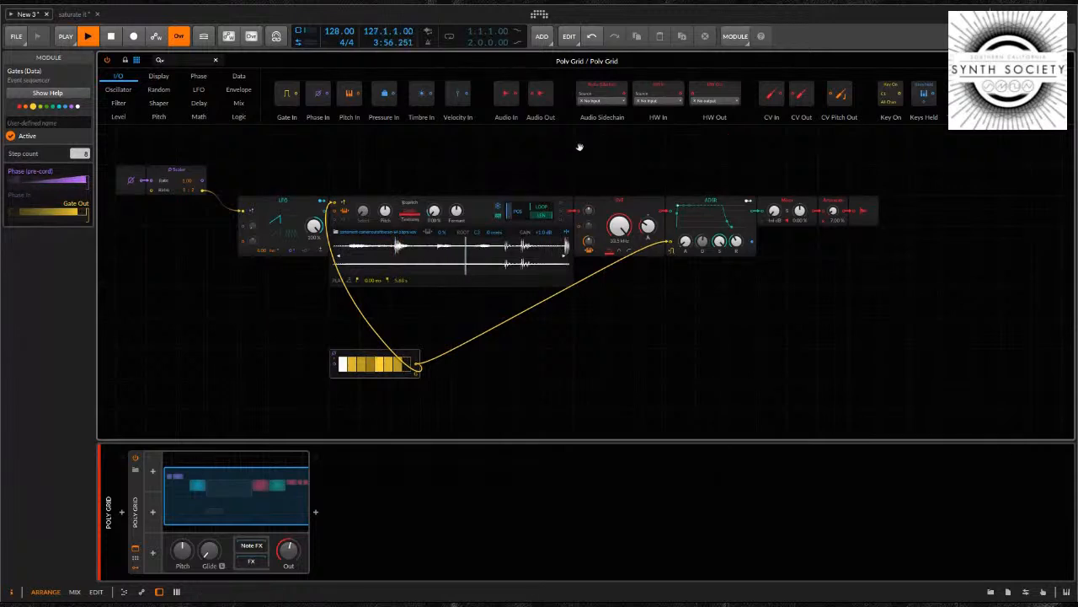
left_click_drag(772, 94, 580, 148)
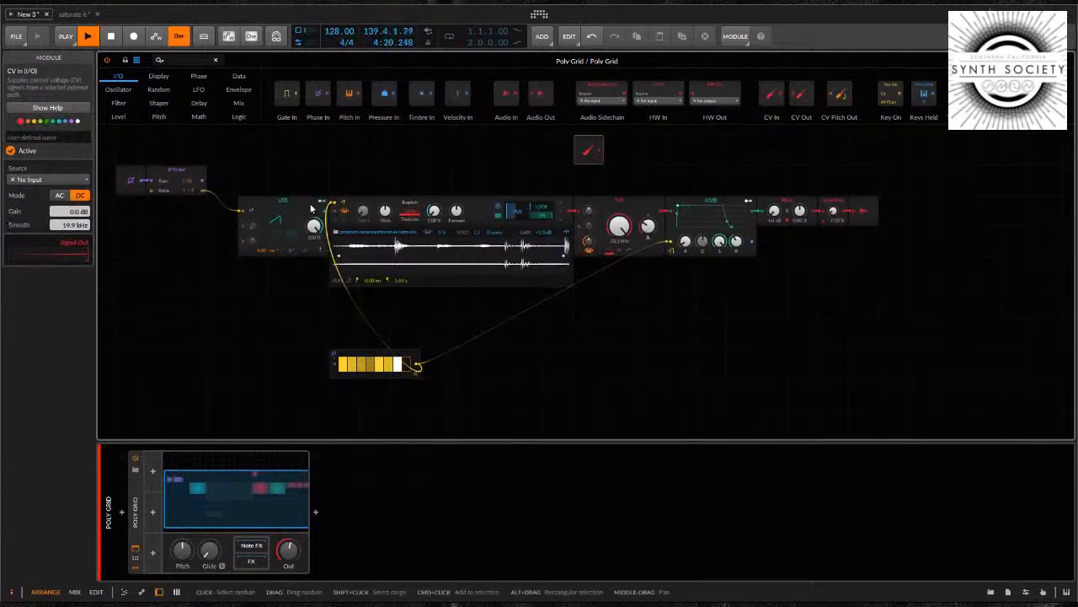
left_click(135, 550)
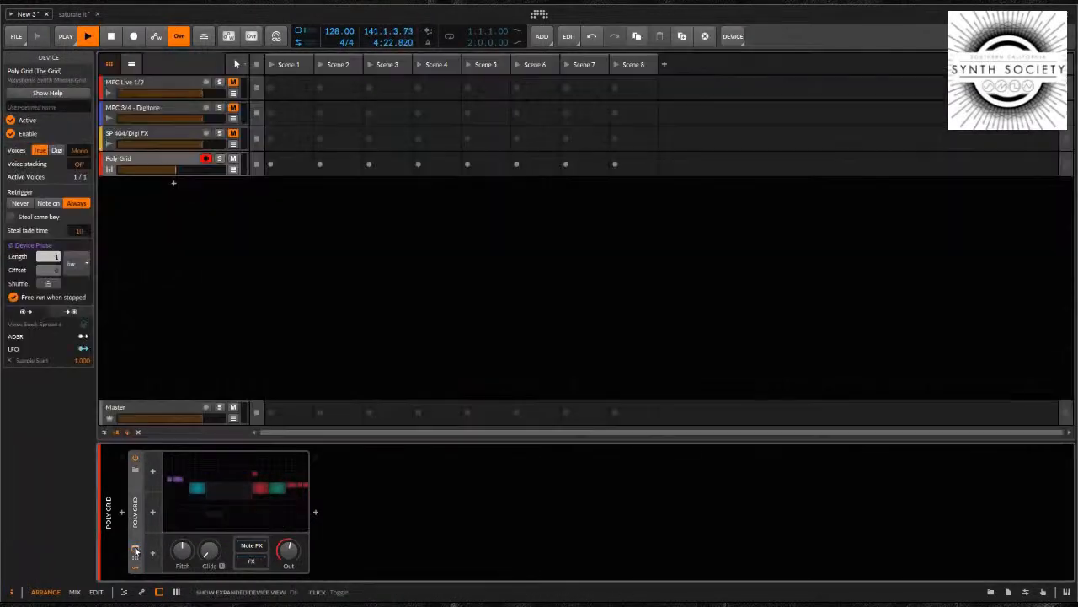
Add a new instrument track below the Poly Grid track and load the HW CV Instrument device on it
left_click(167, 218)
double_click(201, 232)
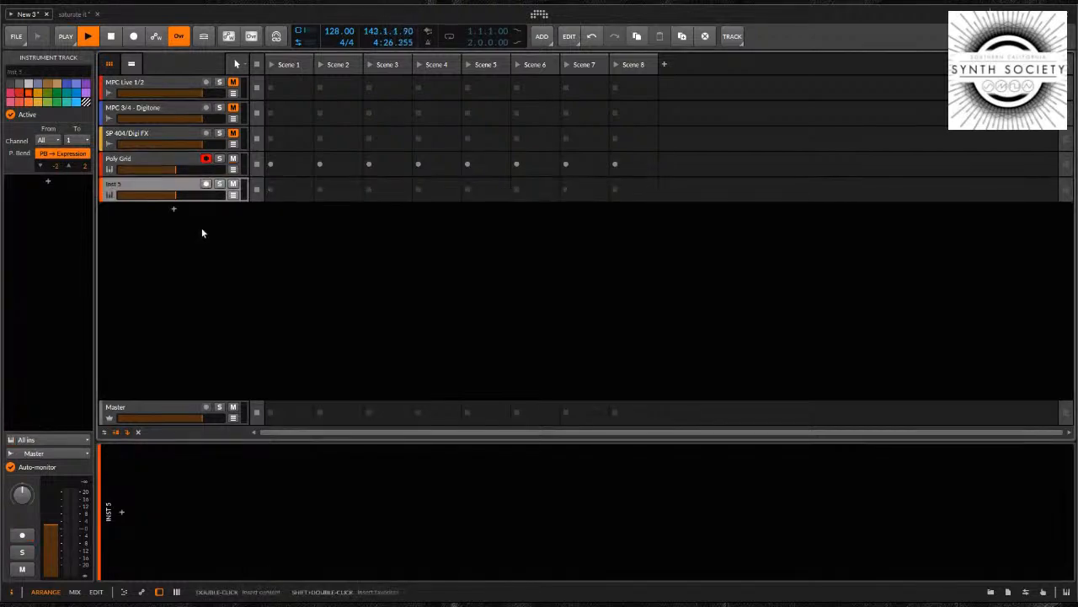
left_click(122, 511)
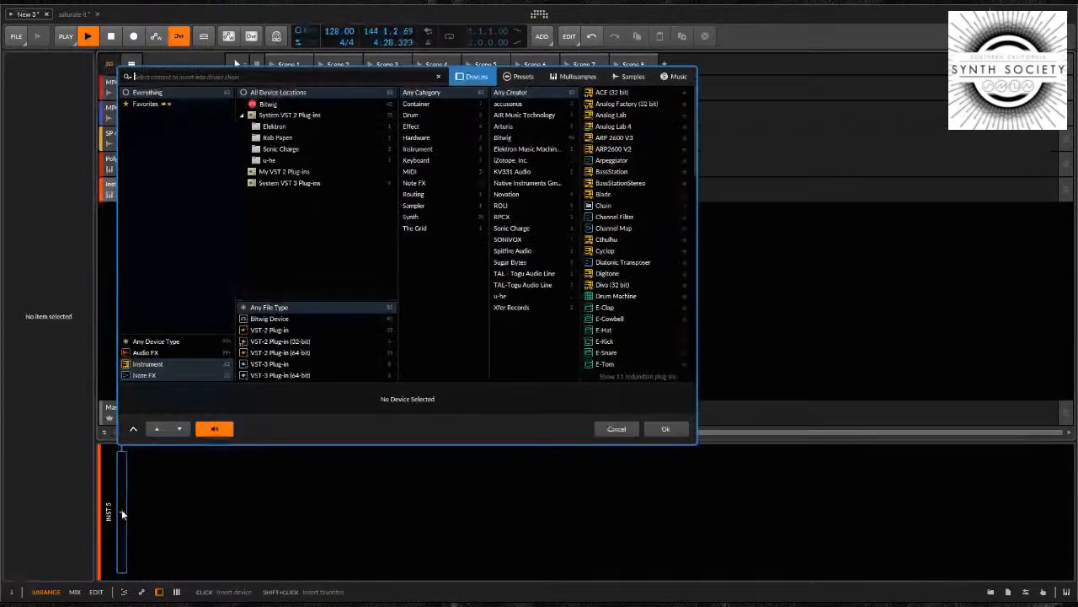
type("cv")
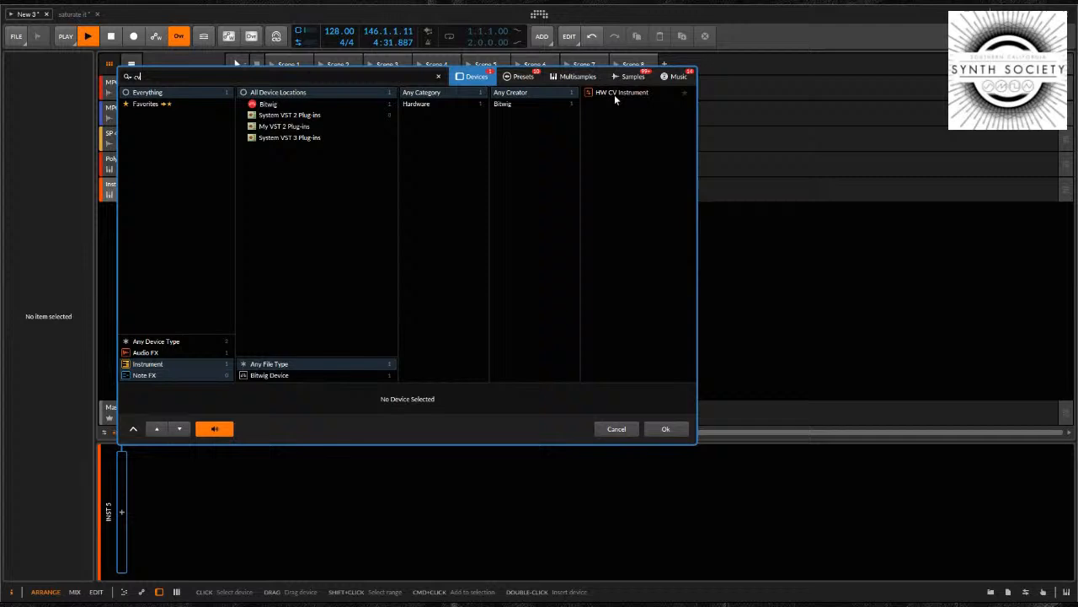
left_click(614, 92)
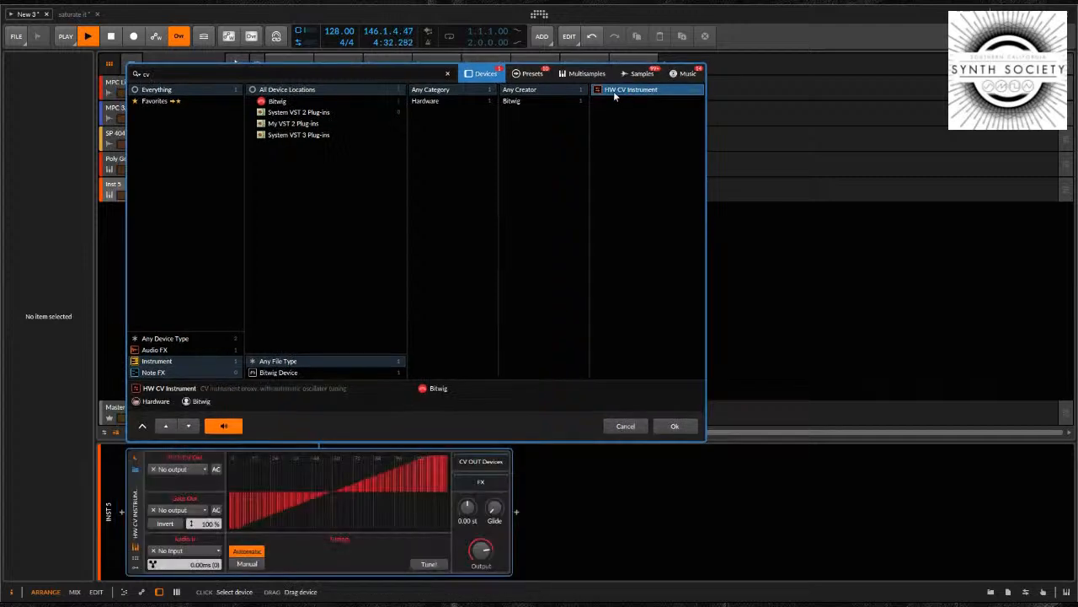
left_click(661, 423)
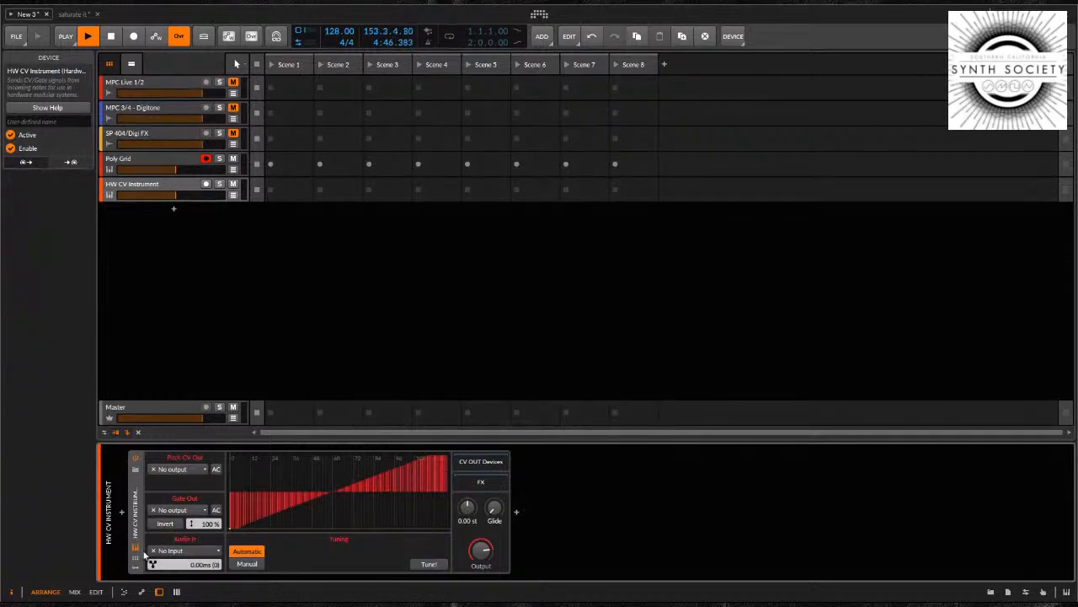
Show the HW CV Instrument's modulator slots and browse the list of available modulators without inserting one
left_click(135, 570)
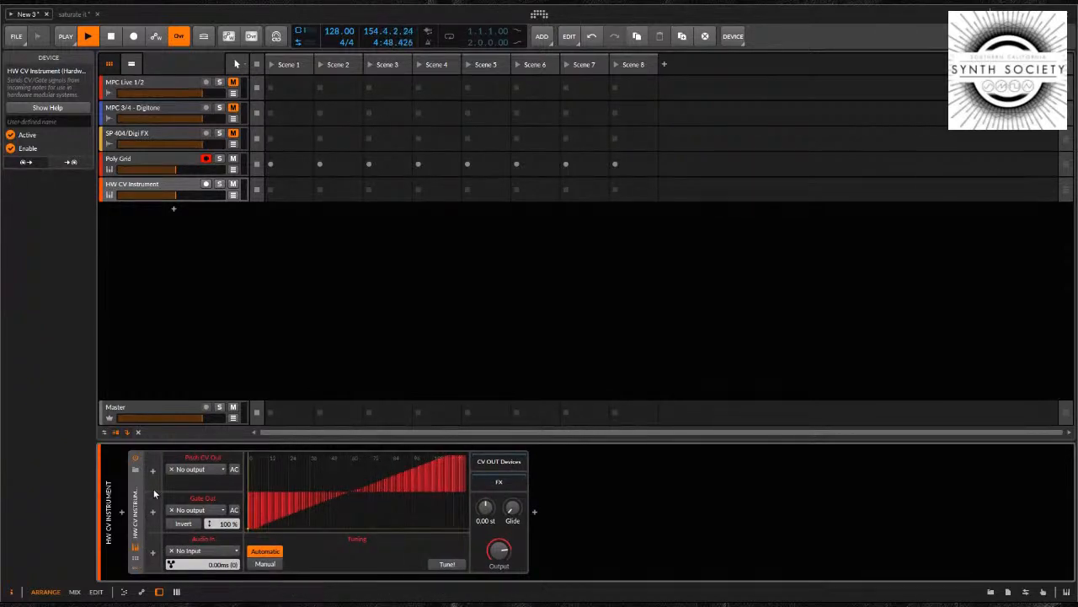
left_click(154, 473)
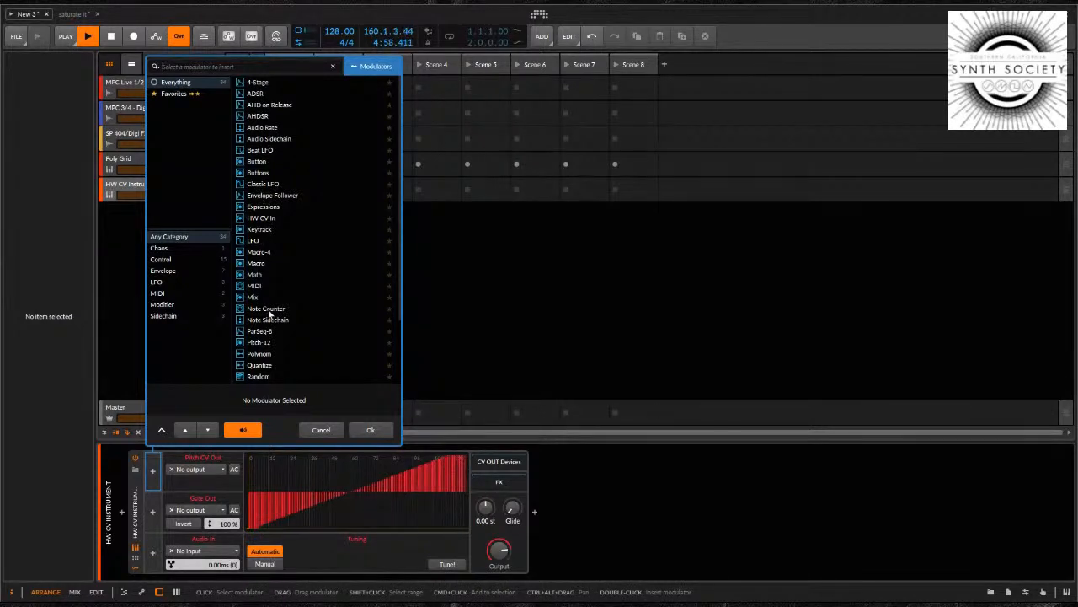
scroll(262, 312, "down", 1)
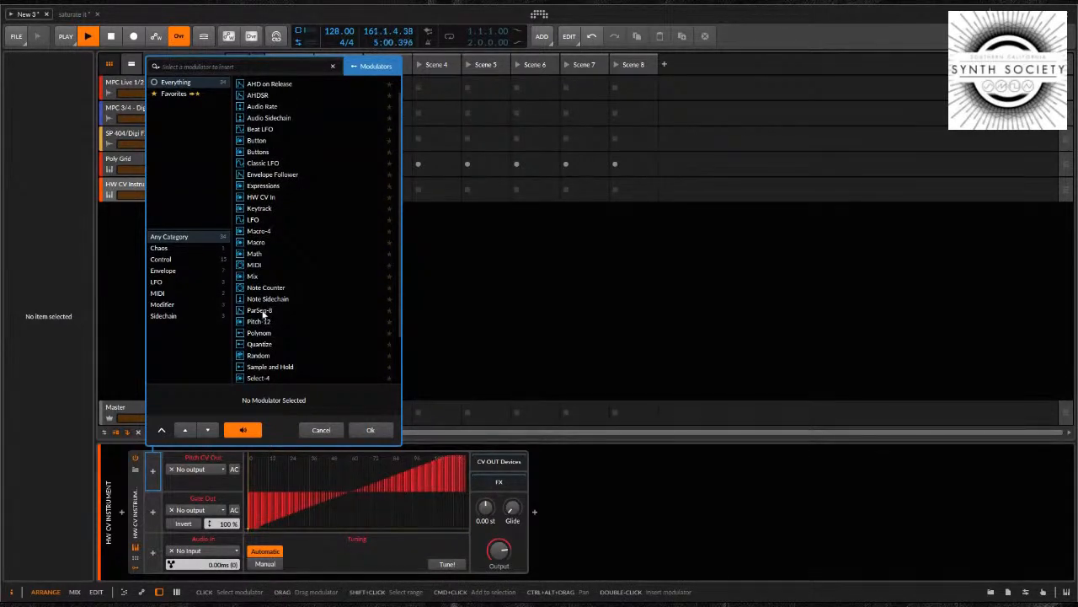
scroll(268, 313, "down", 2)
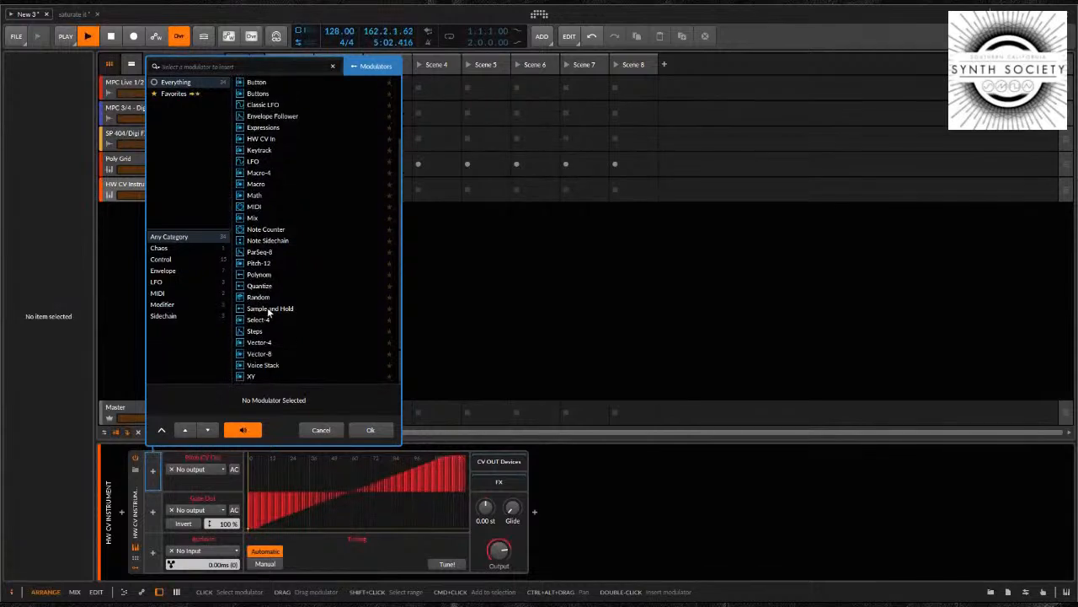
left_click(329, 432)
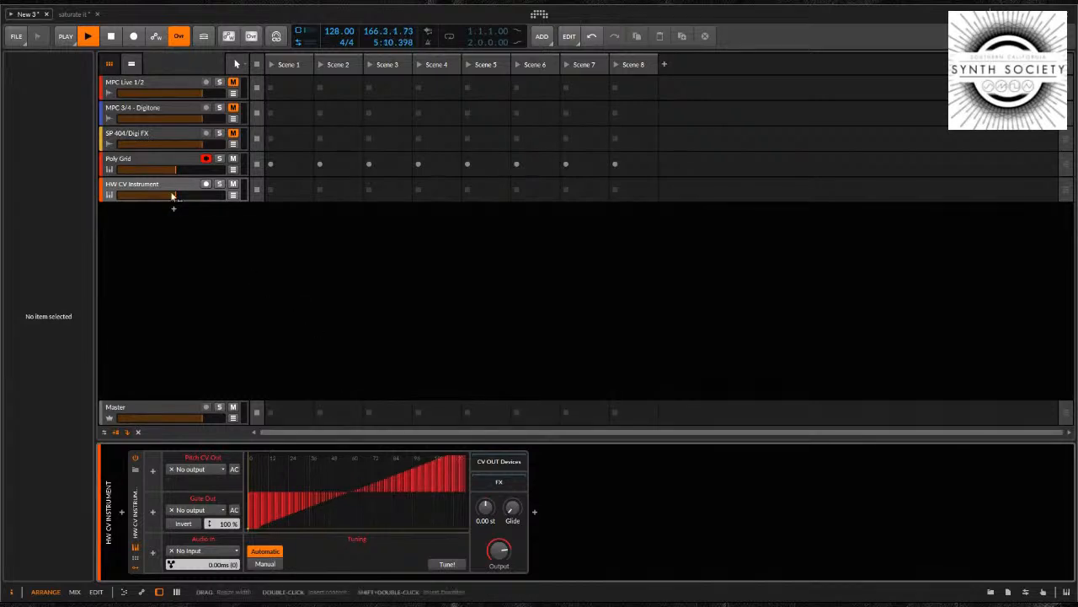
Return to the Poly Grid track's expanded patch and show the CV In module's settings
left_click(144, 160)
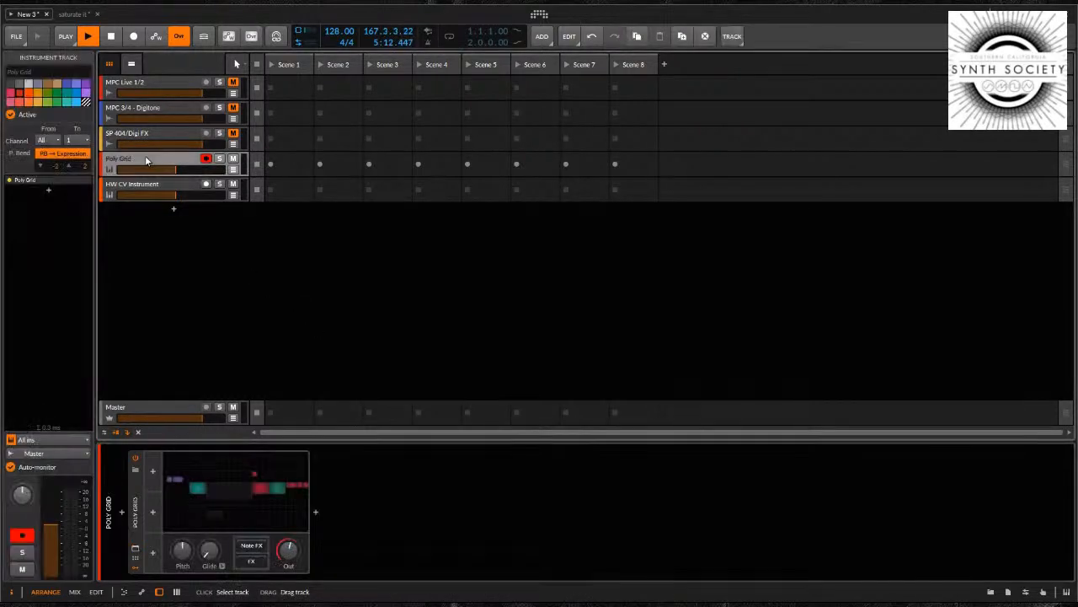
left_click(134, 550)
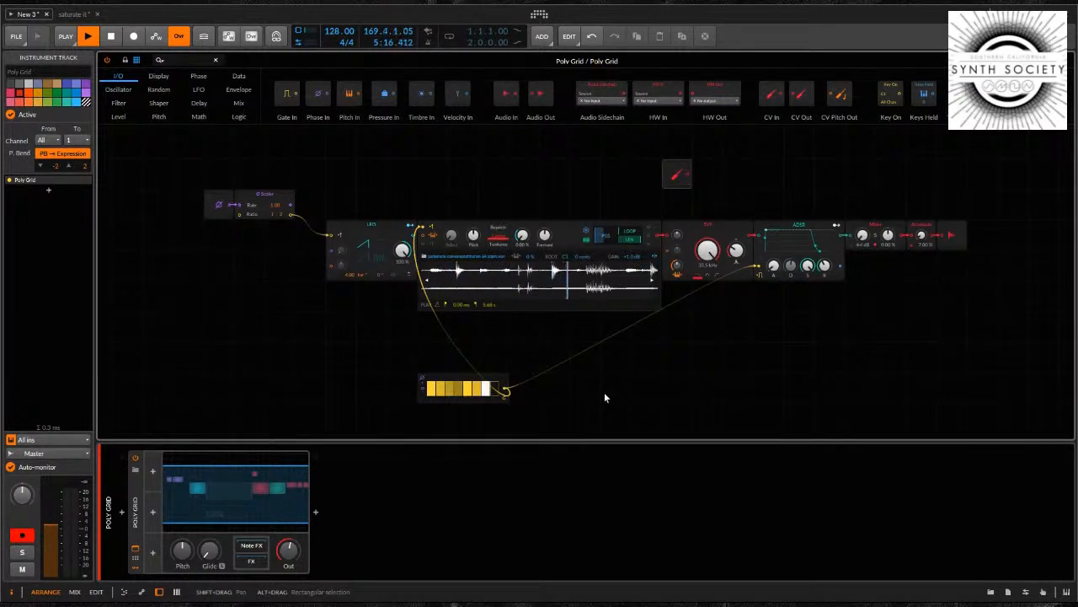
left_click(678, 176)
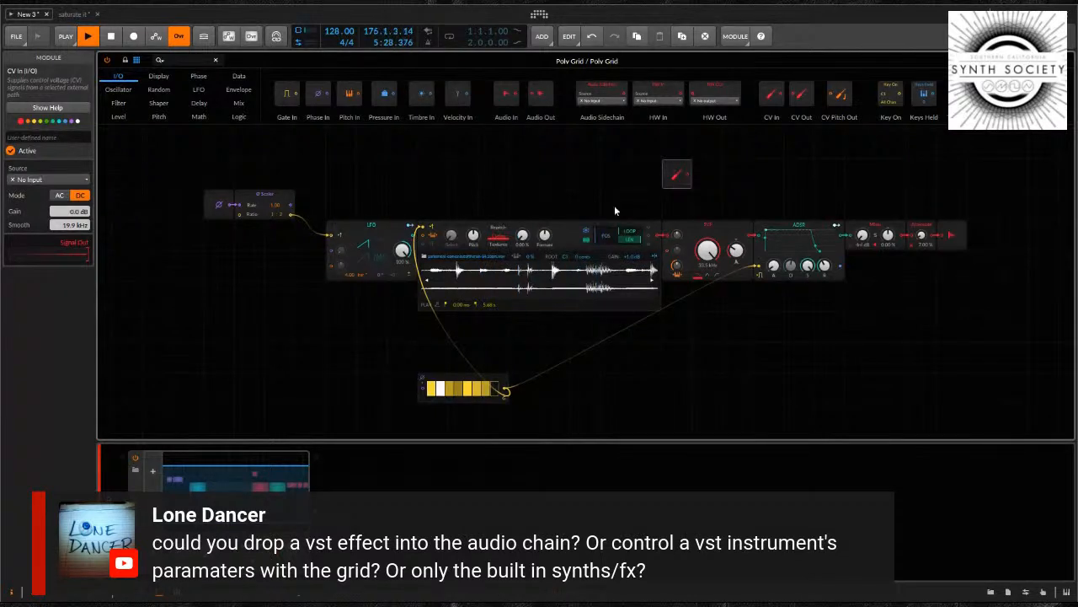
Move the Gates module above the Sampler and add a Triangle oscillator directly beneath the Sampler
left_click(449, 378)
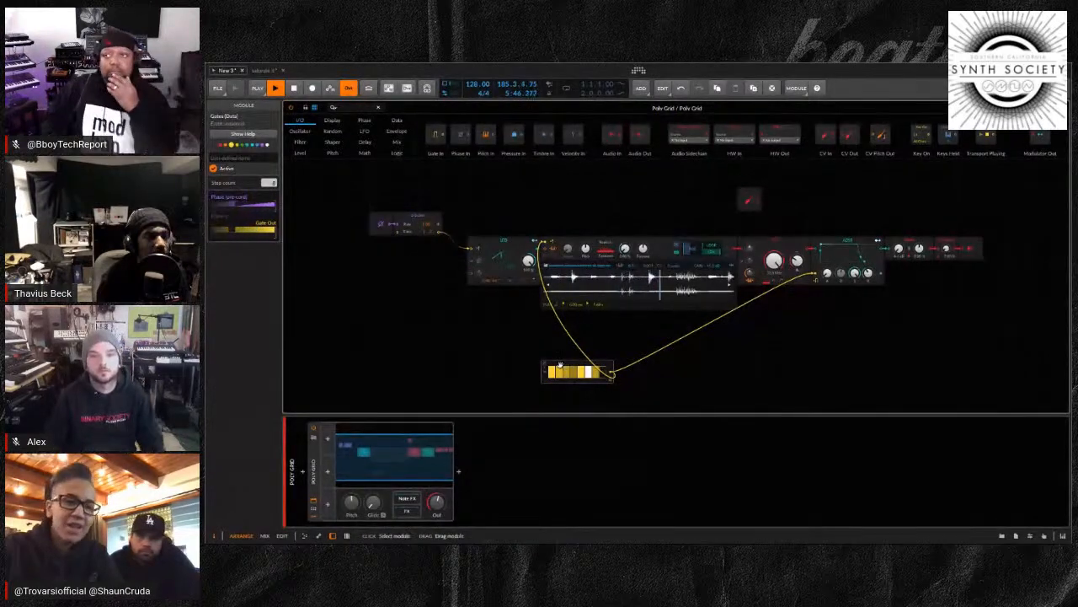
left_click_drag(560, 364, 611, 218)
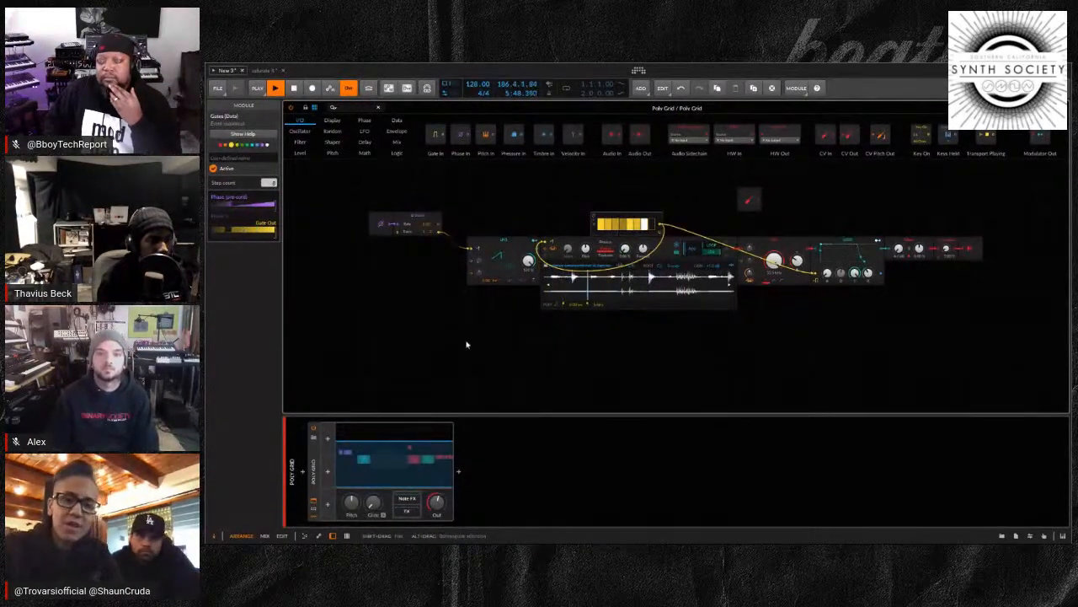
left_click(531, 355)
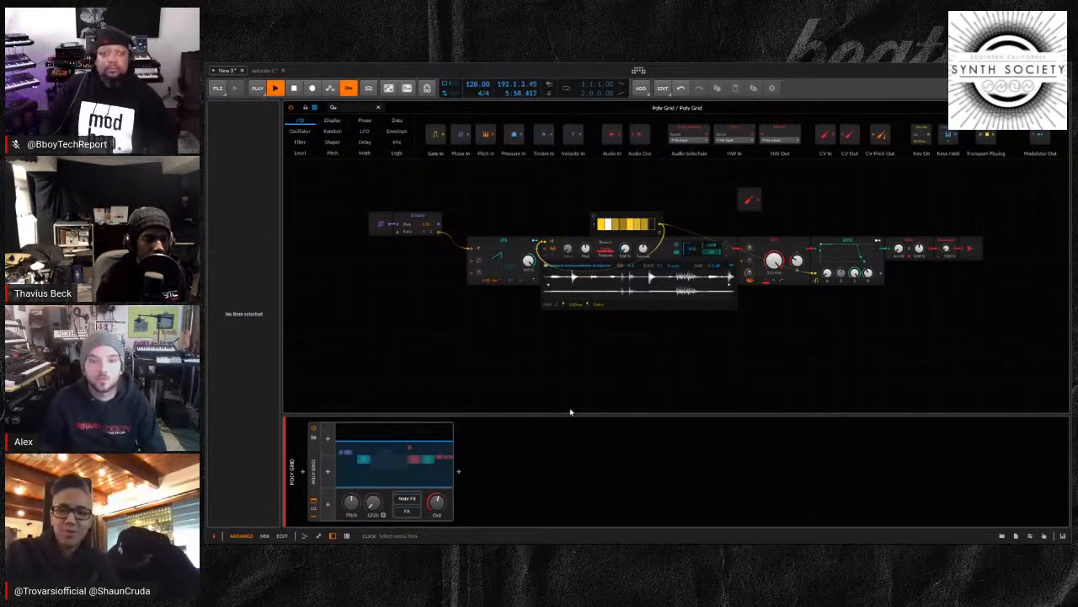
key("ctrl+z")
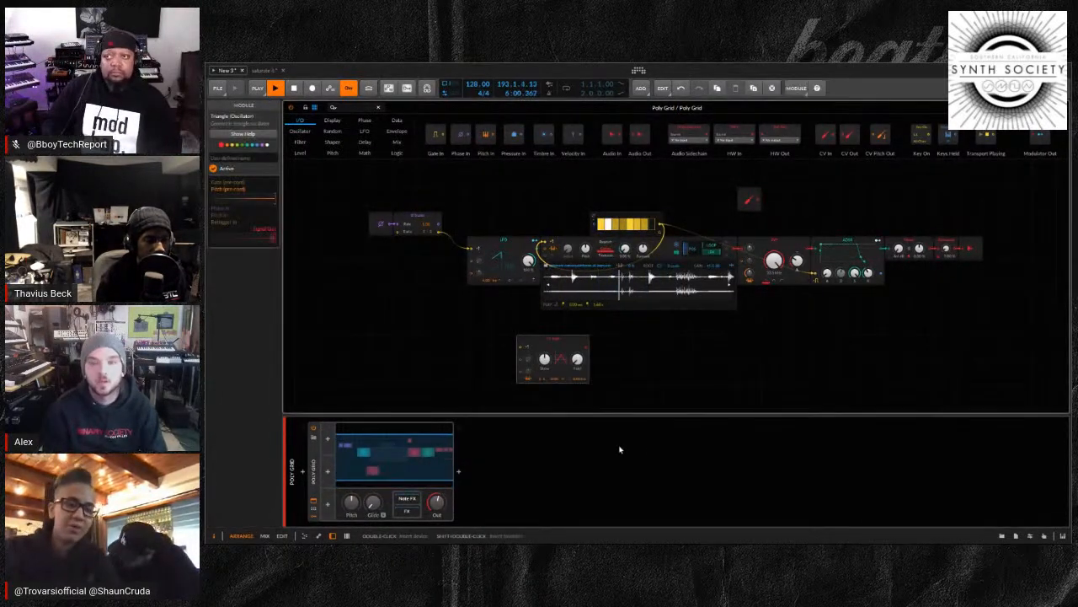
left_click_drag(564, 357, 589, 333)
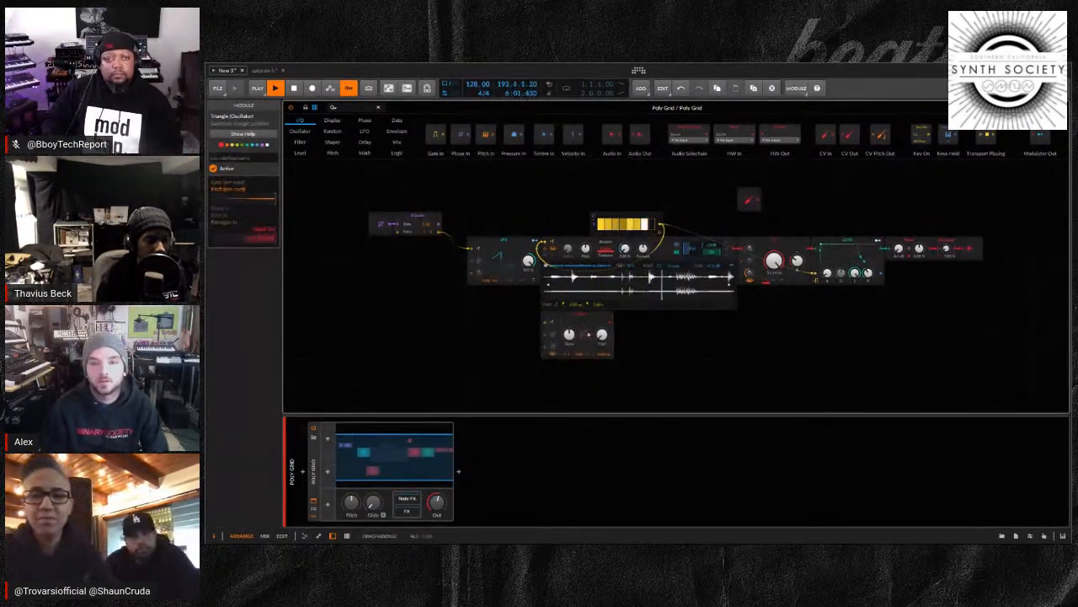
Add an AD envelope module beneath the LFO, beside the Triangle oscillator, with its attack at 0.00 ms
left_click(435, 340)
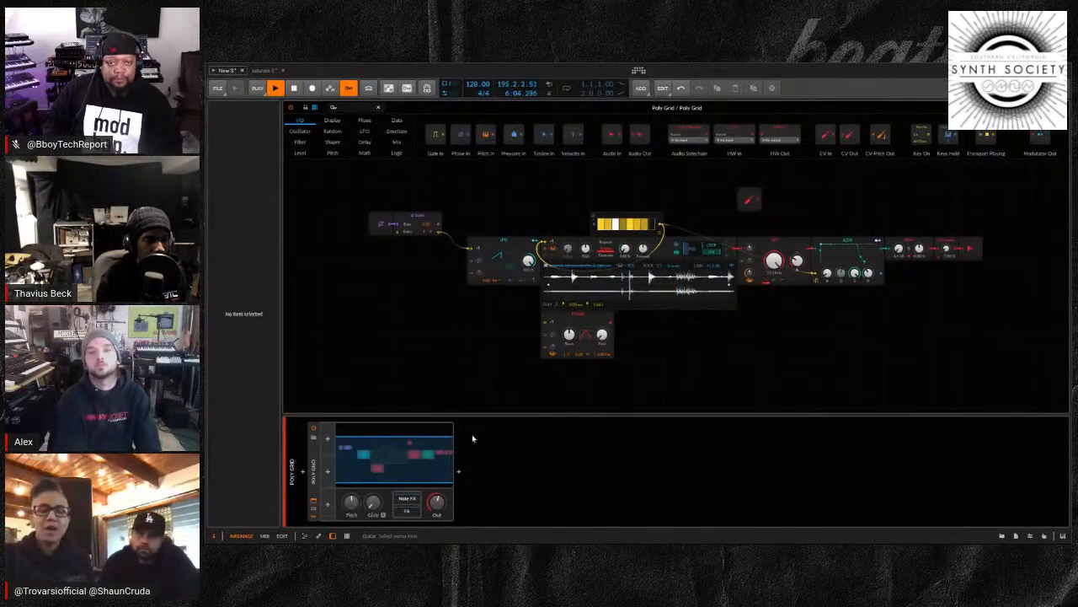
left_click(525, 457)
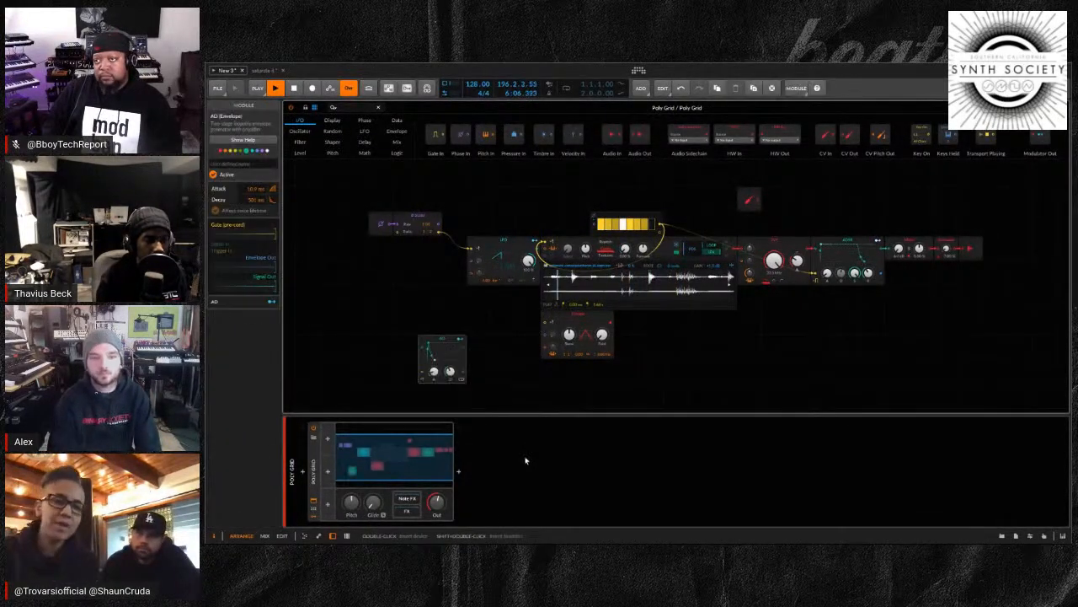
left_click_drag(461, 339, 461, 314)
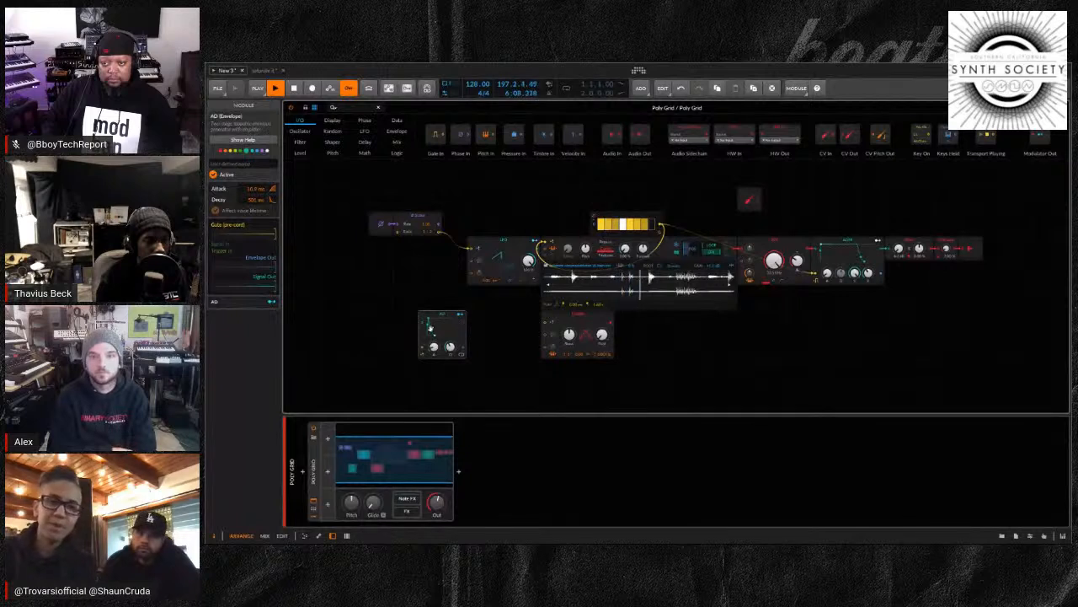
left_click_drag(420, 315, 471, 315)
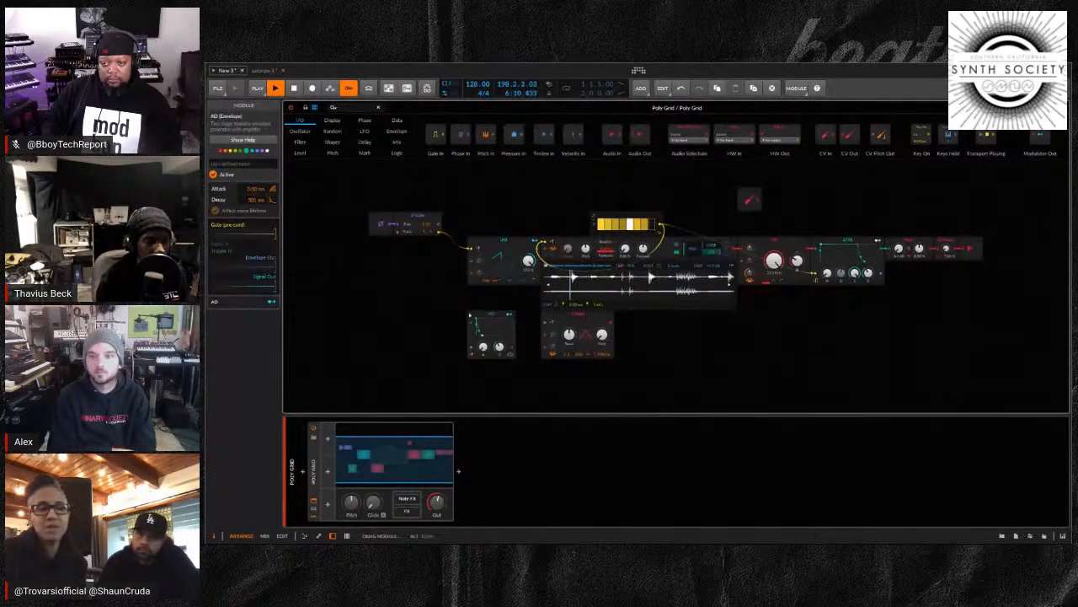
Add a second Gates module before the AD envelope and patch its gate output into the envelope's gate input
left_click(342, 337)
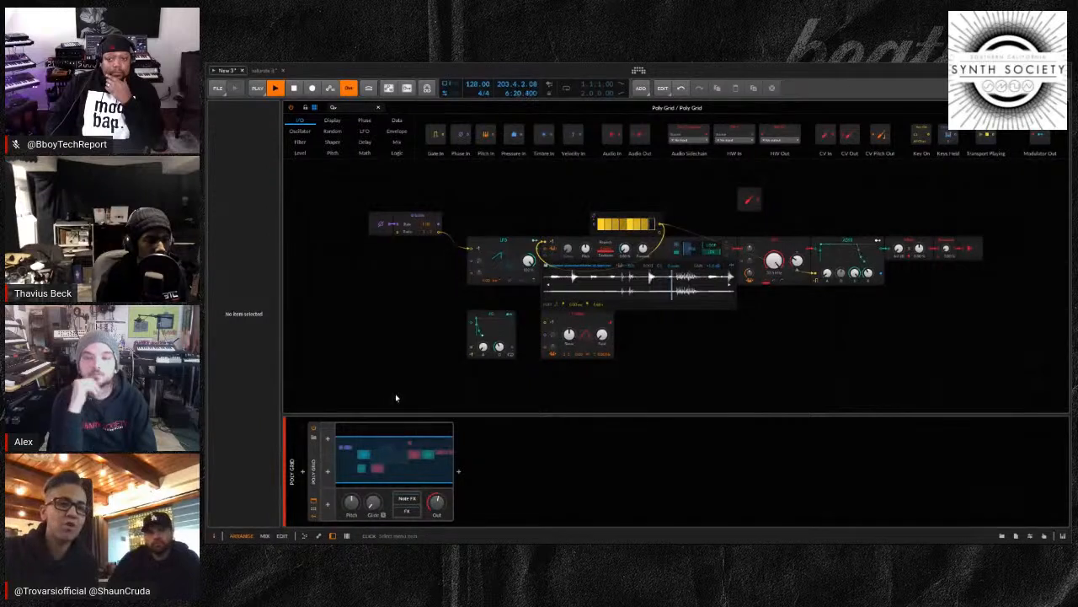
key("ctrl+v")
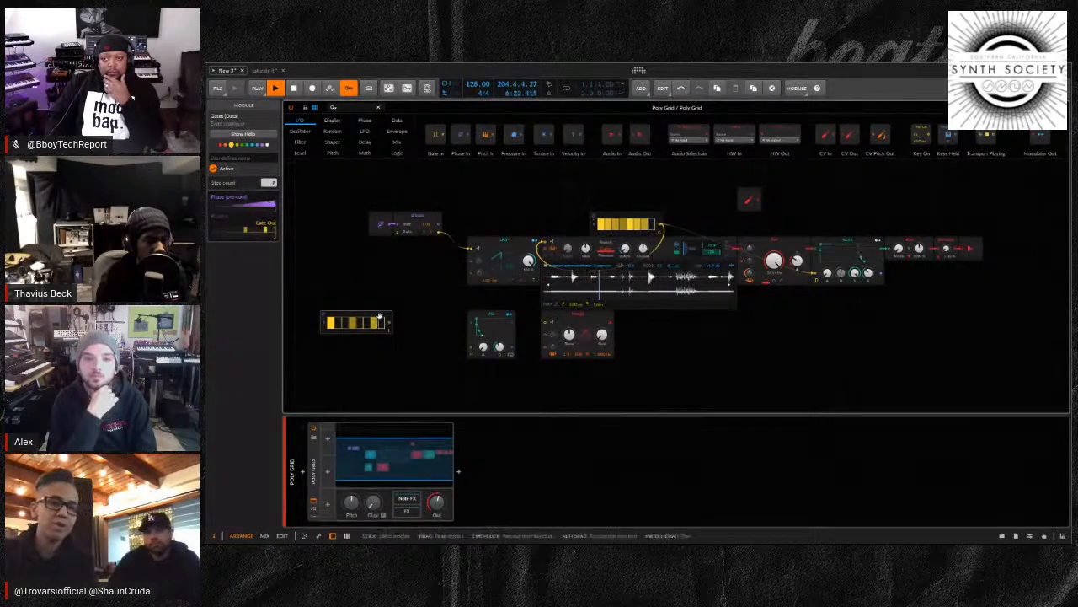
left_click_drag(413, 338, 431, 344)
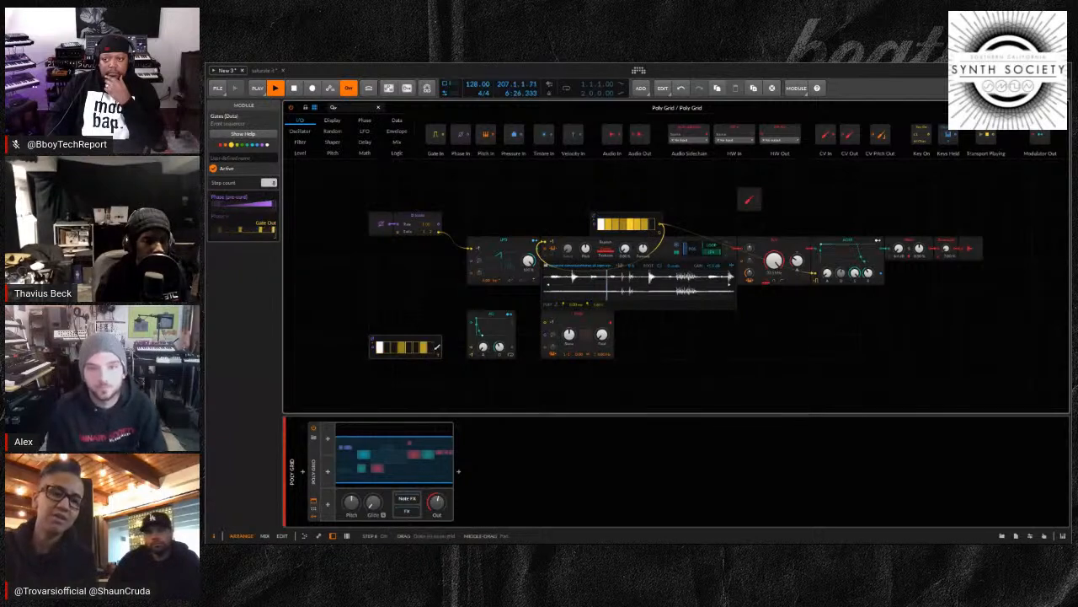
left_click_drag(438, 348, 471, 352)
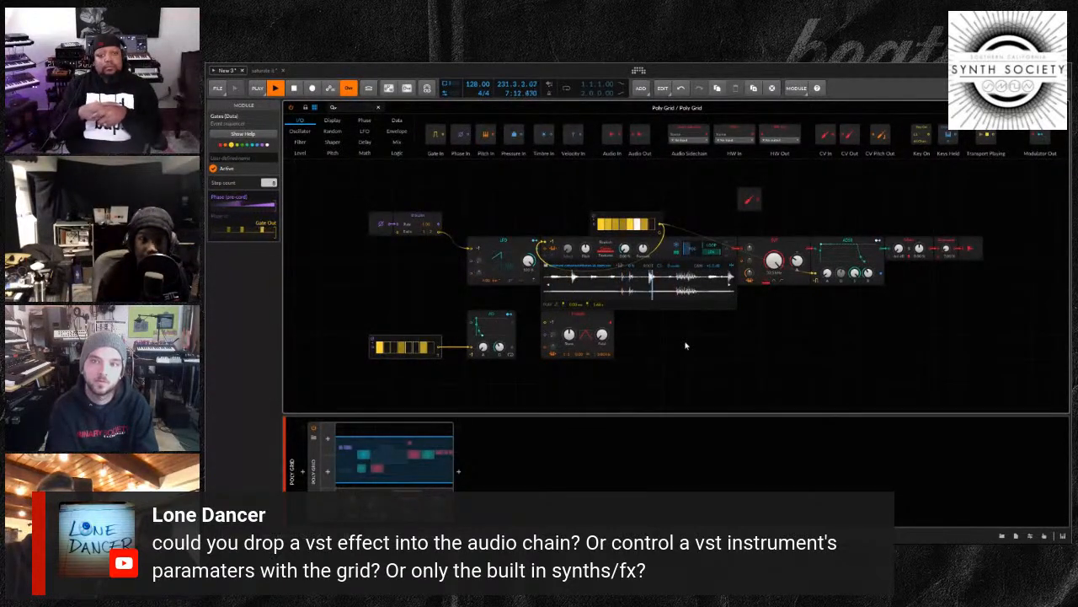
Patch the AD module's envelope output into the Triangle oscillator's lowest input
left_click(497, 244)
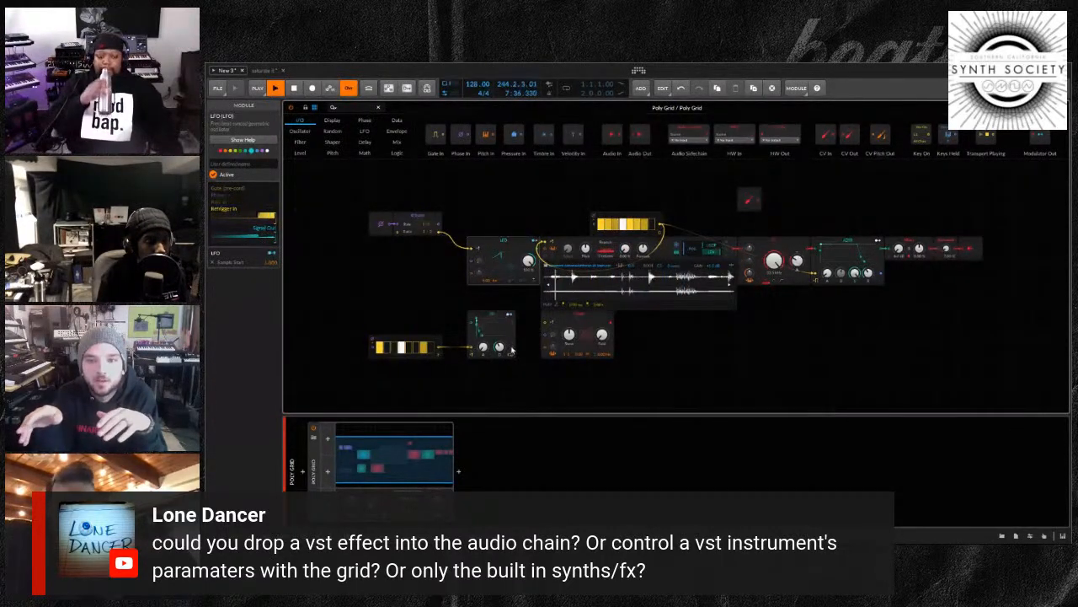
left_click_drag(511, 349, 544, 352)
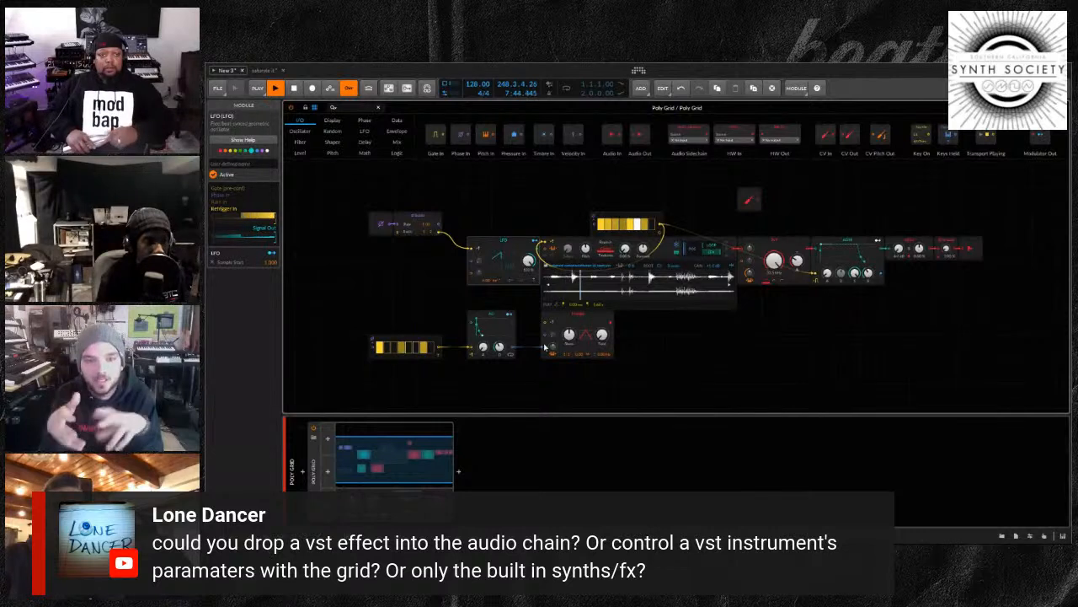
Add a second AD module after the Triangle oscillator, feeding it the oscillator's signal and the second Gates module's gates
left_click(718, 335)
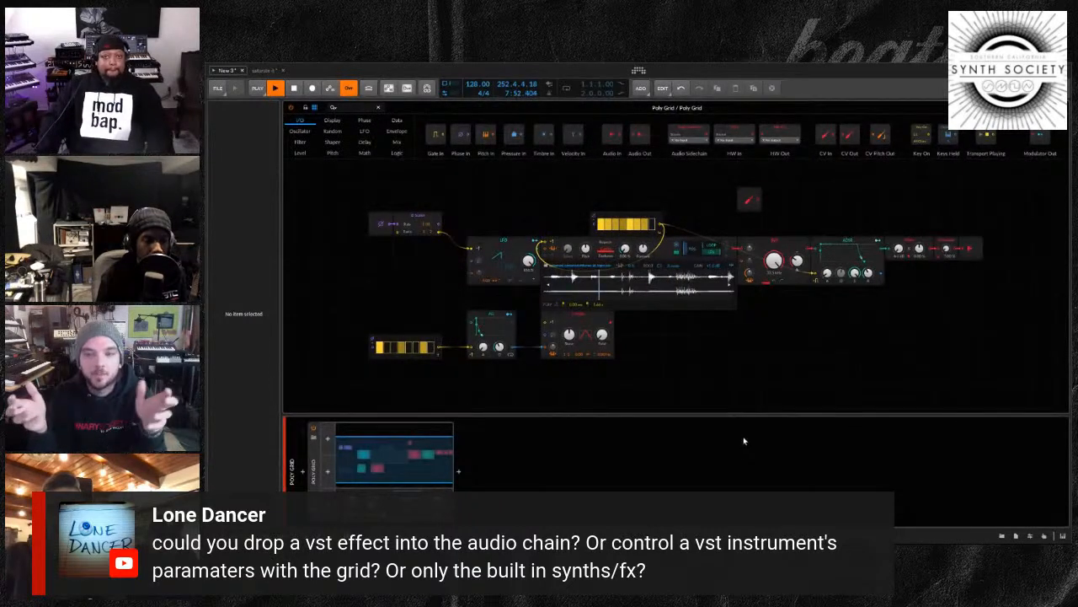
key("ctrl+z")
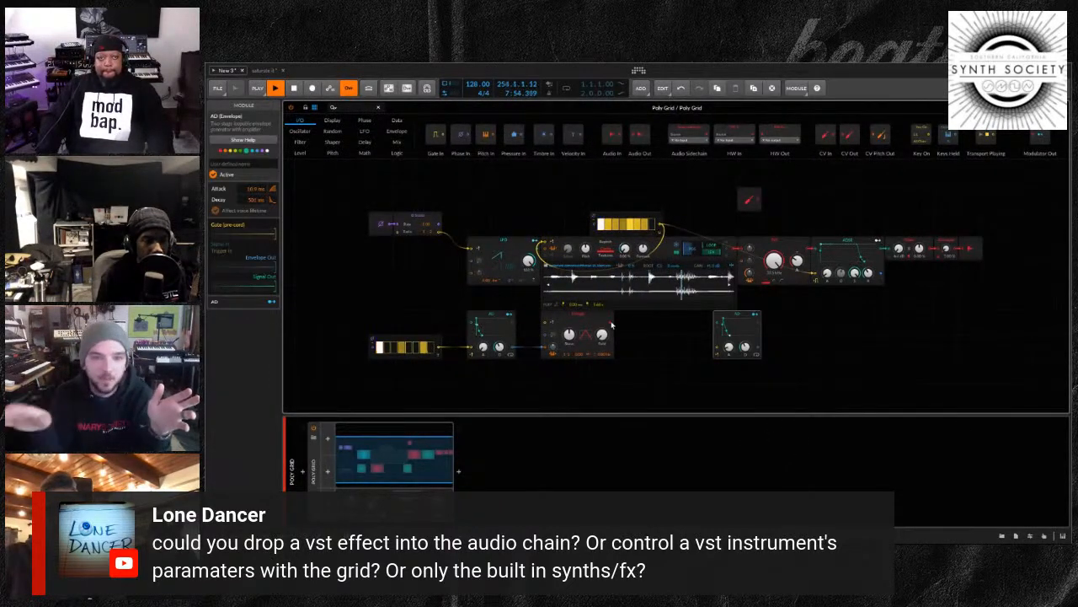
left_click_drag(612, 325, 716, 321)
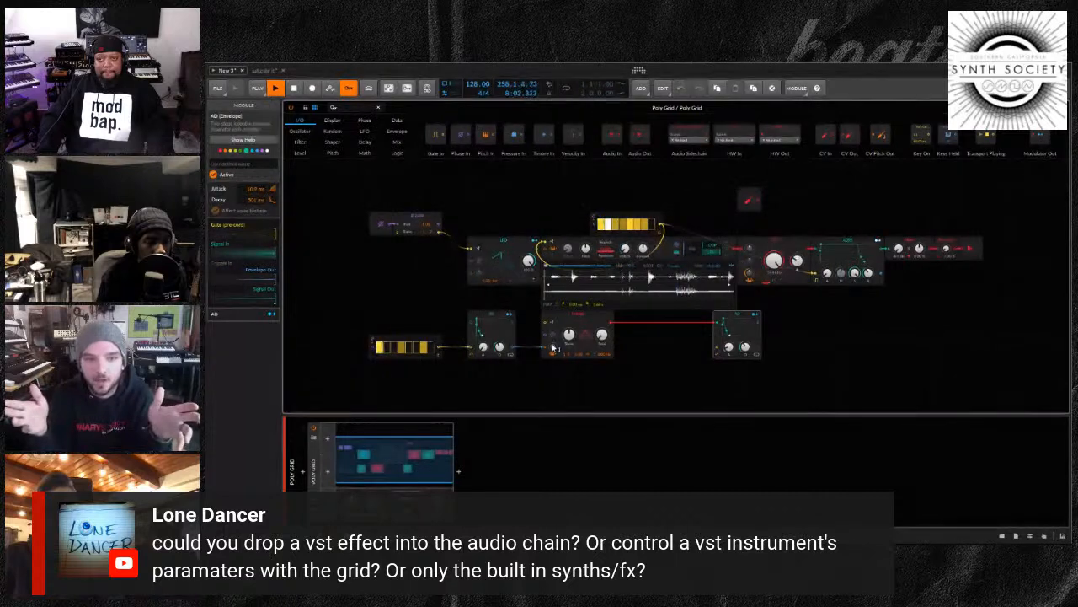
mouse_move(468, 352)
left_mouse_down()
mouse_move(494, 365)
mouse_move(700, 363)
mouse_move(722, 349)
left_mouse_up()
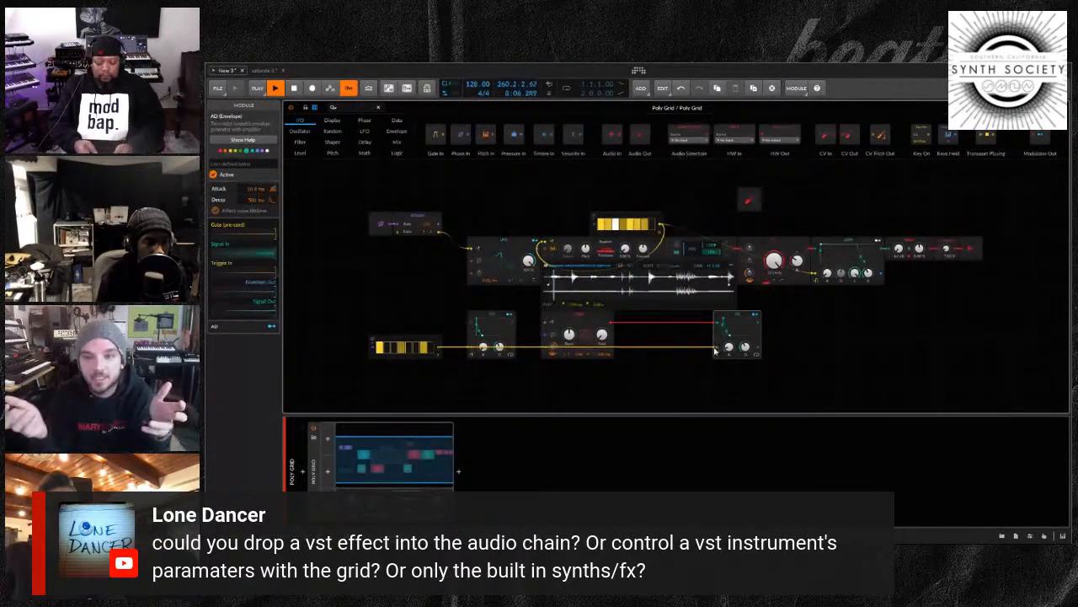
Move the second Gates module below the first AD envelope and patch the second AD's signal output into the mixer after the ADSR
left_click_drag(403, 360, 428, 408)
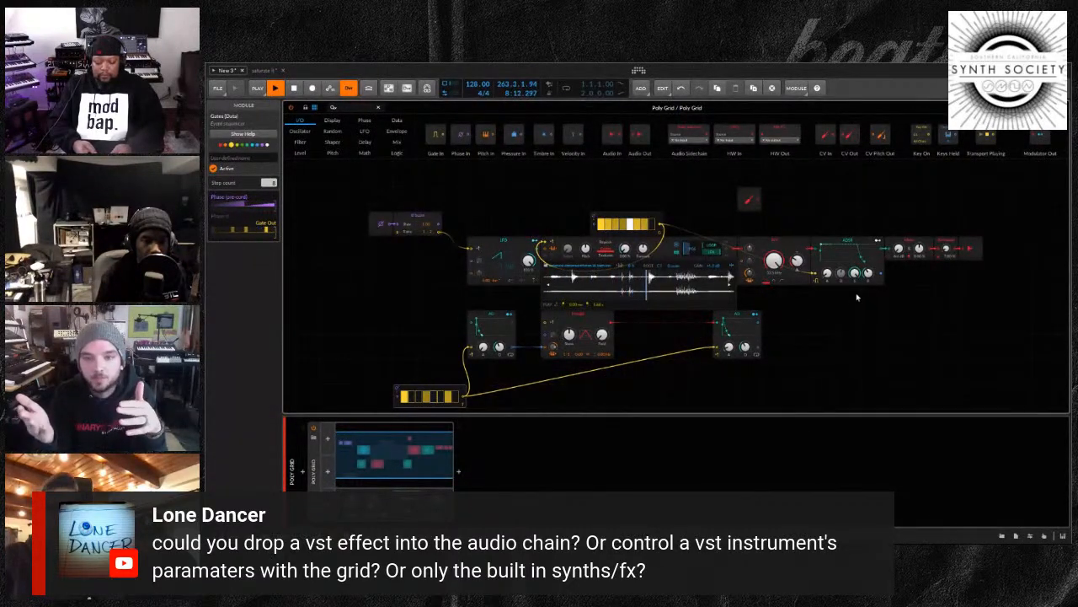
left_click_drag(759, 324, 890, 263)
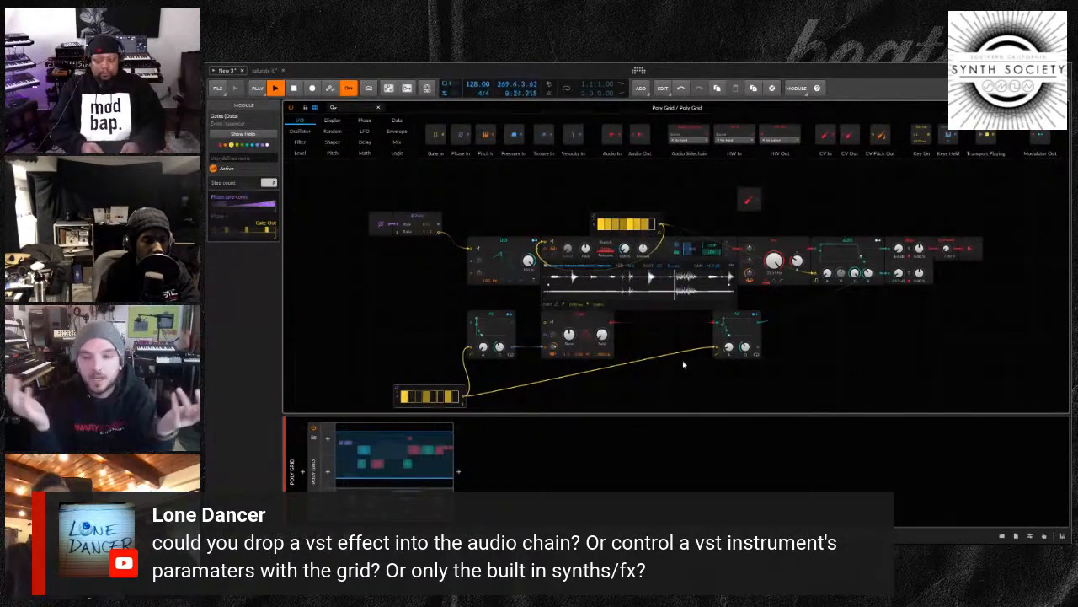
scroll(681, 354, "down", 2)
left_click_drag(681, 319, 683, 309)
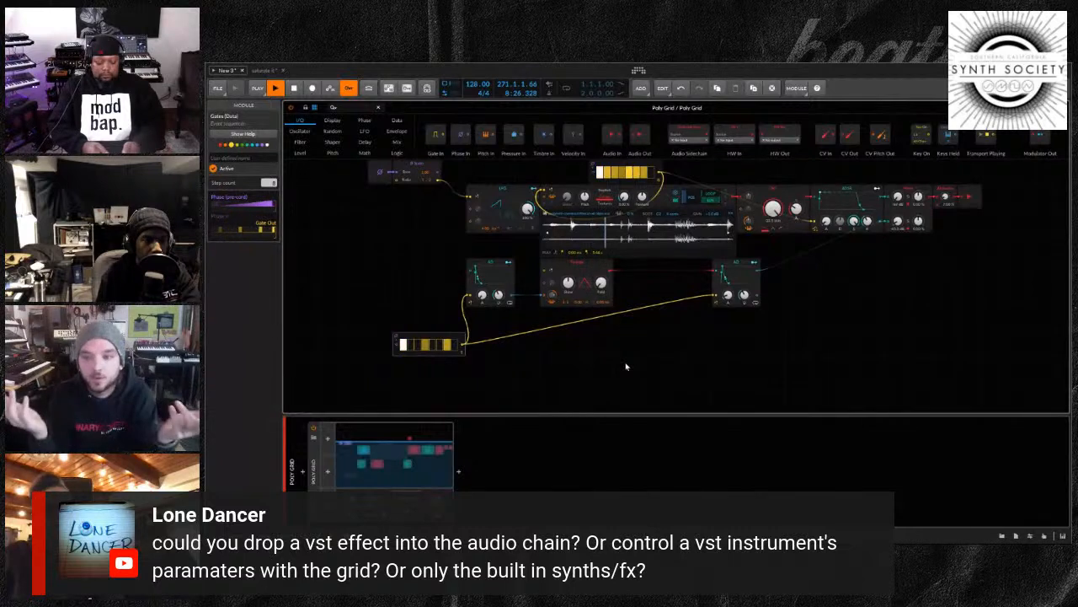
left_click_drag(628, 358, 672, 369)
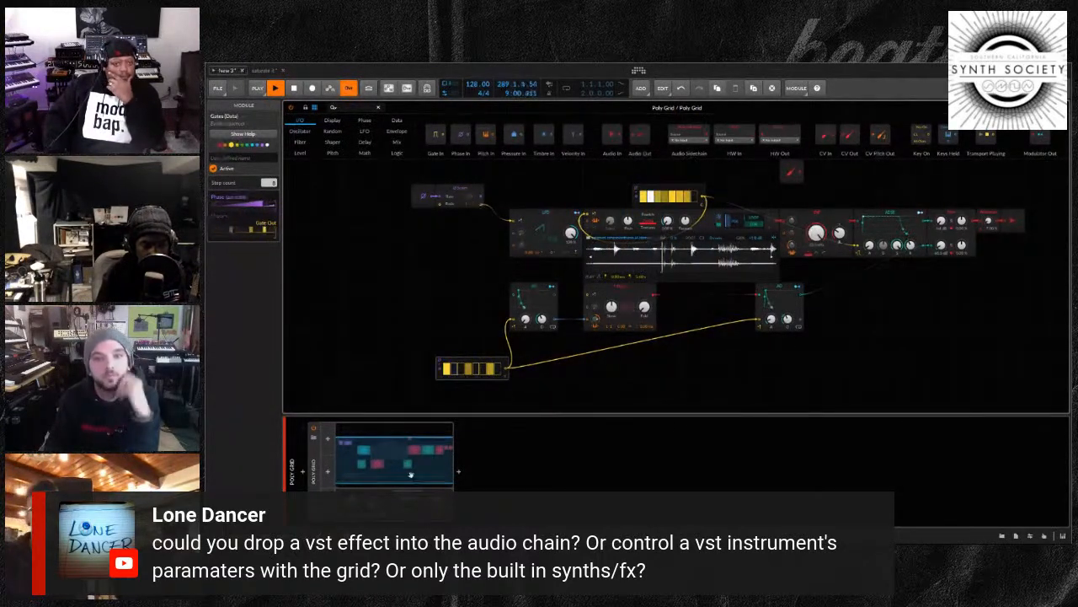
Deactivate the Poly Grid device and close its expanded patch view
key("d")
key("d")
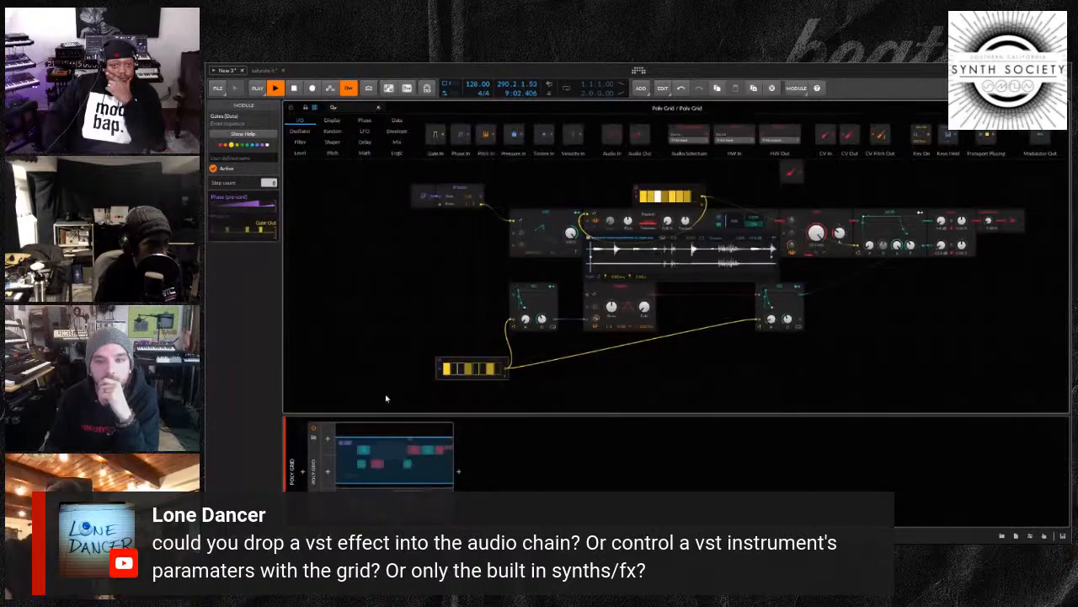
left_click(313, 462)
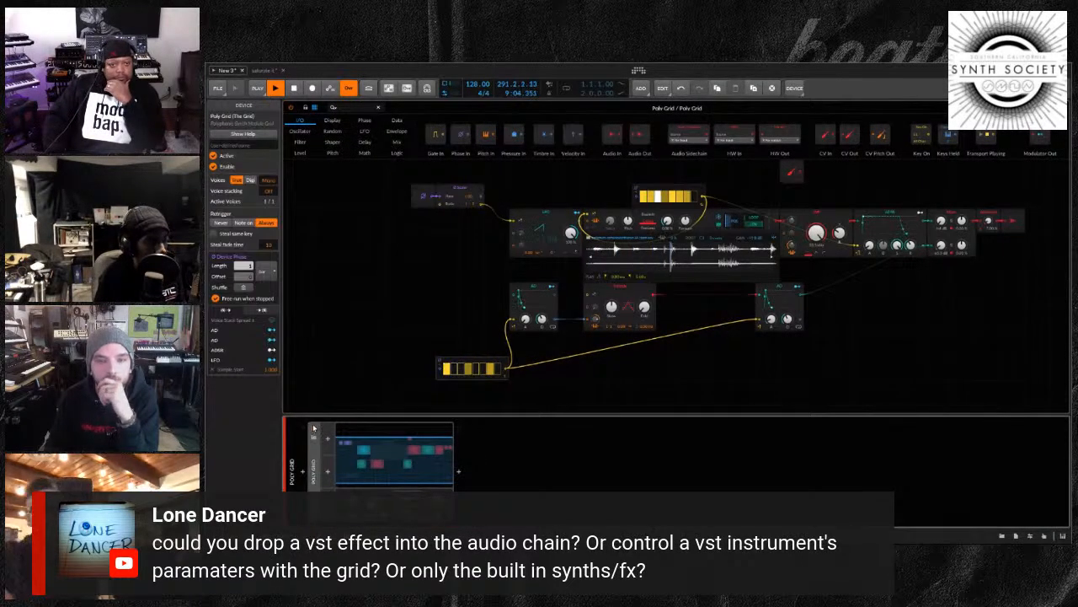
left_click(314, 428)
key("Escape")
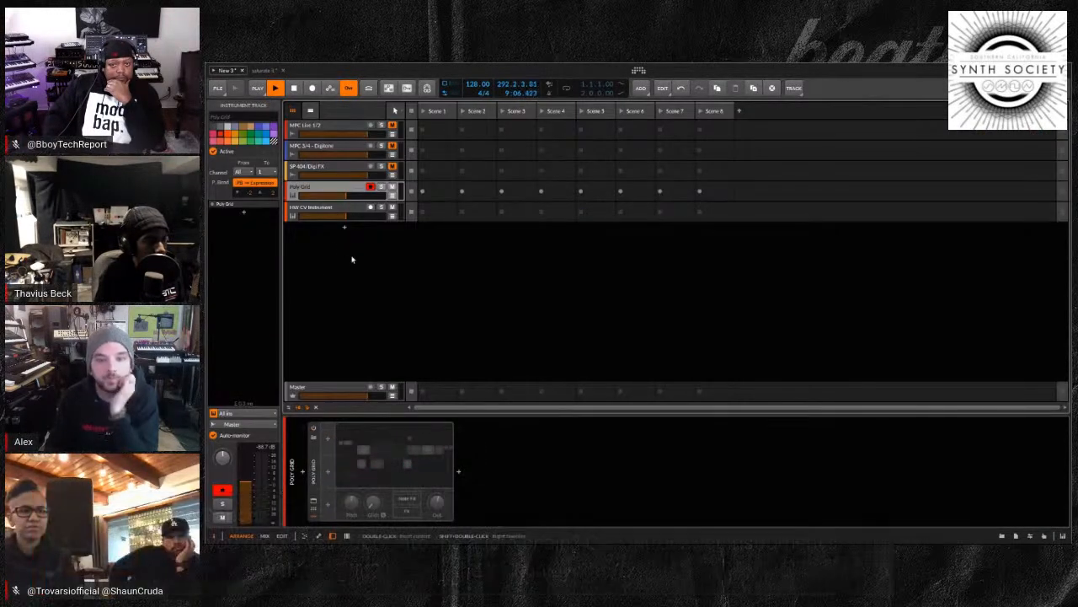
Delete the HW CV Instrument device from its track
left_click(343, 217)
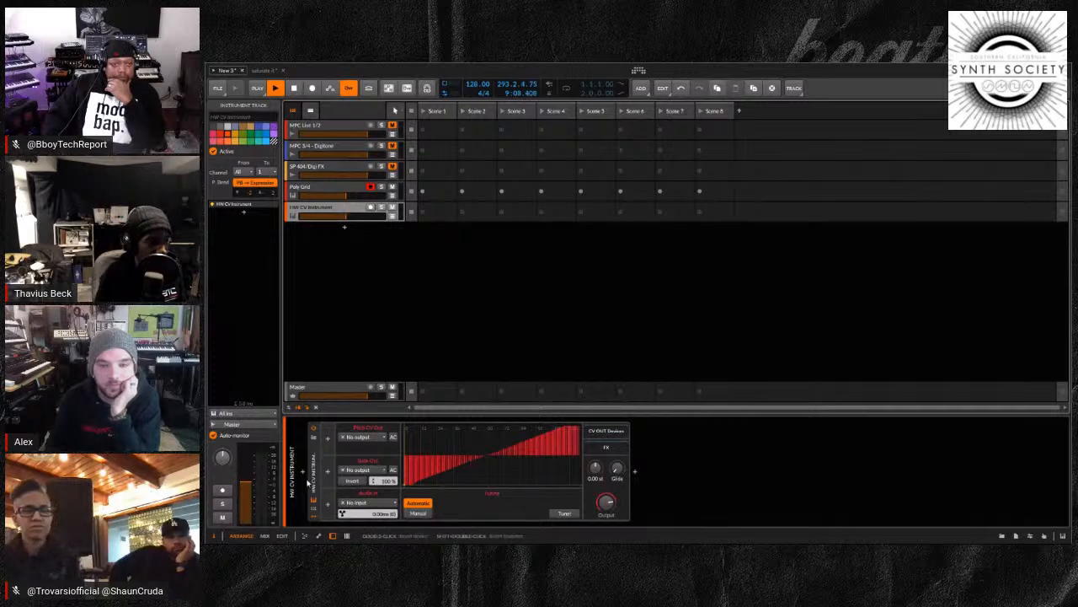
left_click(312, 481)
key("Delete")
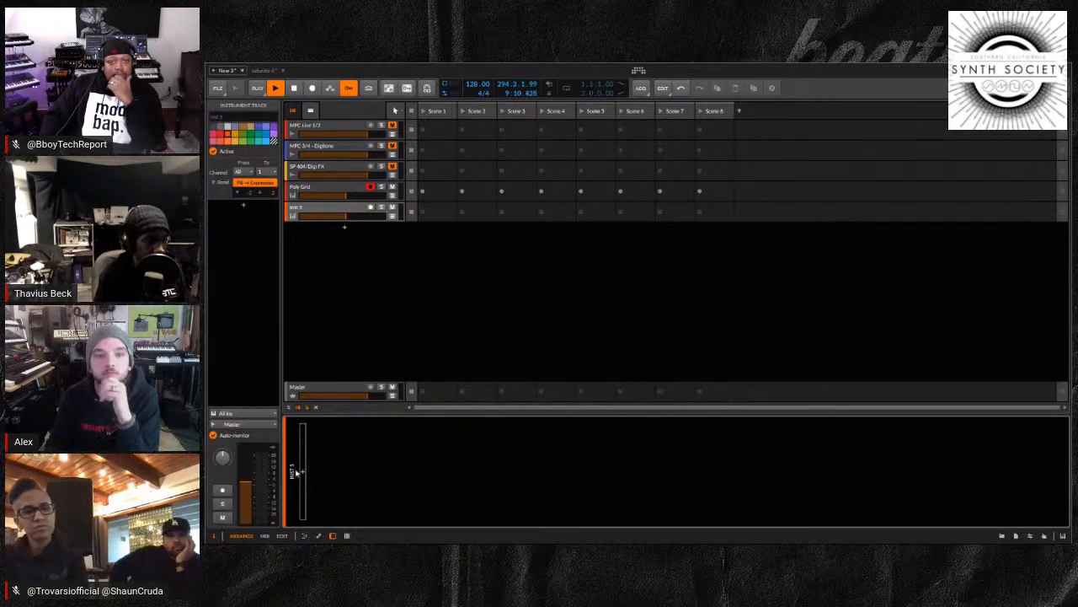
Insert the Serum VST-2 plug-in on the emptied instrument track
left_click(303, 474)
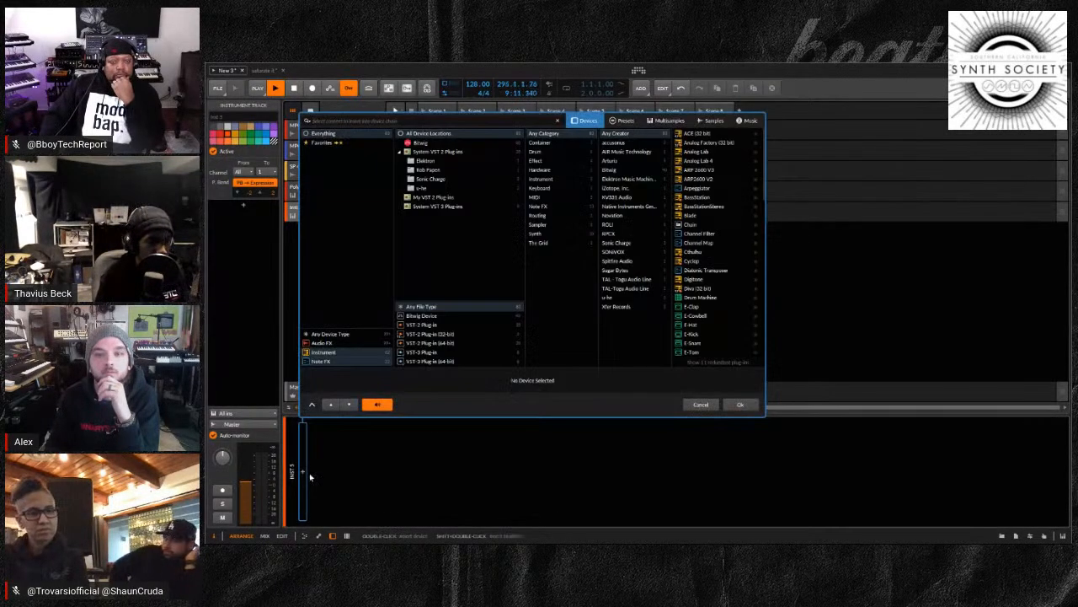
left_click(427, 325)
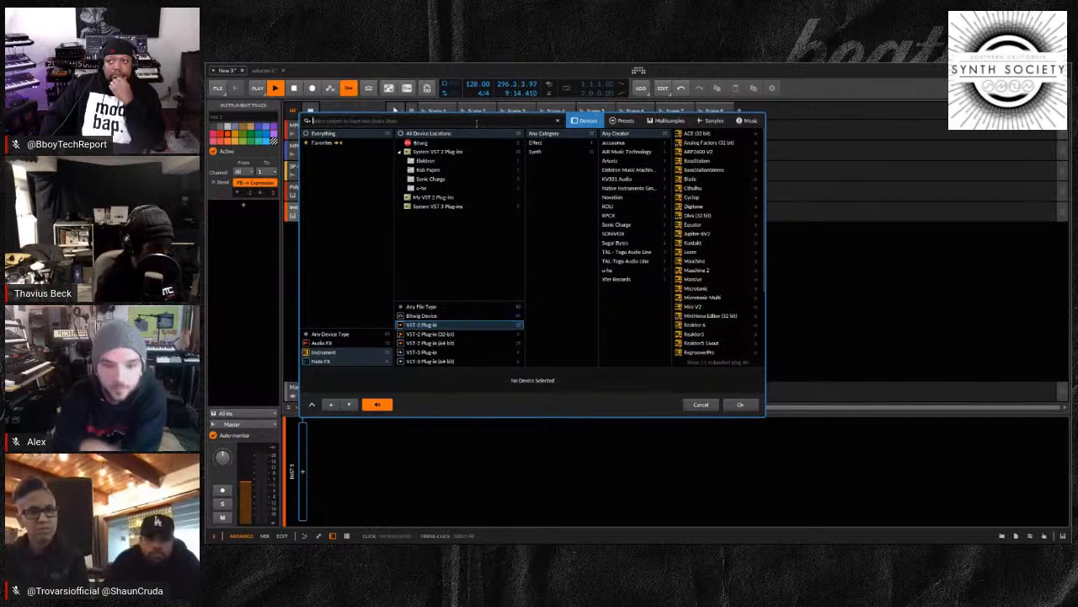
type("ser")
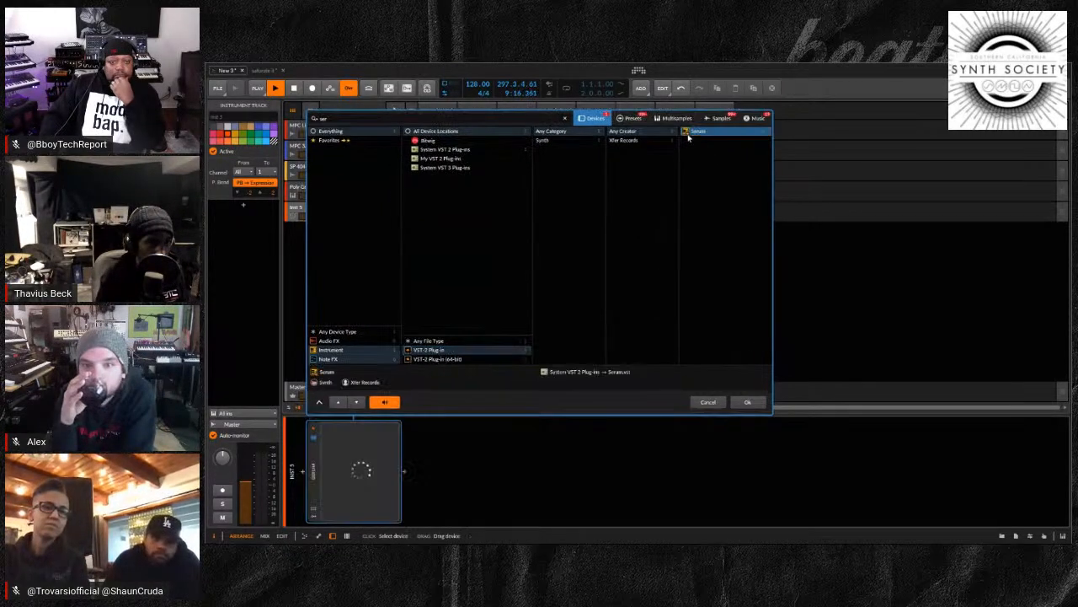
left_click(745, 401)
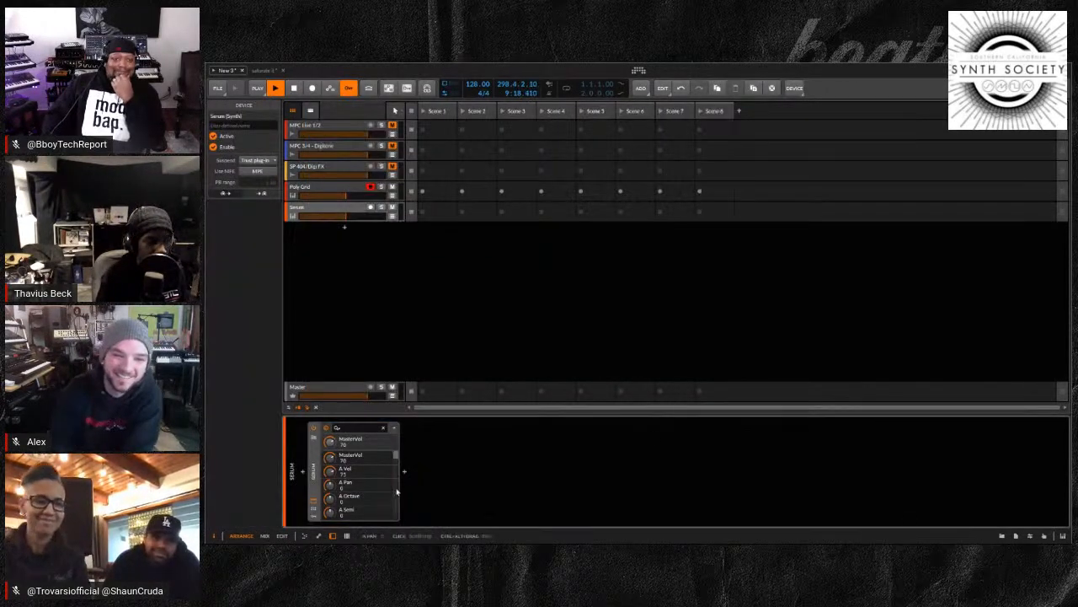
Add a Classic LFO modulator to Serum, assign it to A WTPos and set its rate to 0.41 Hz
left_click(312, 517)
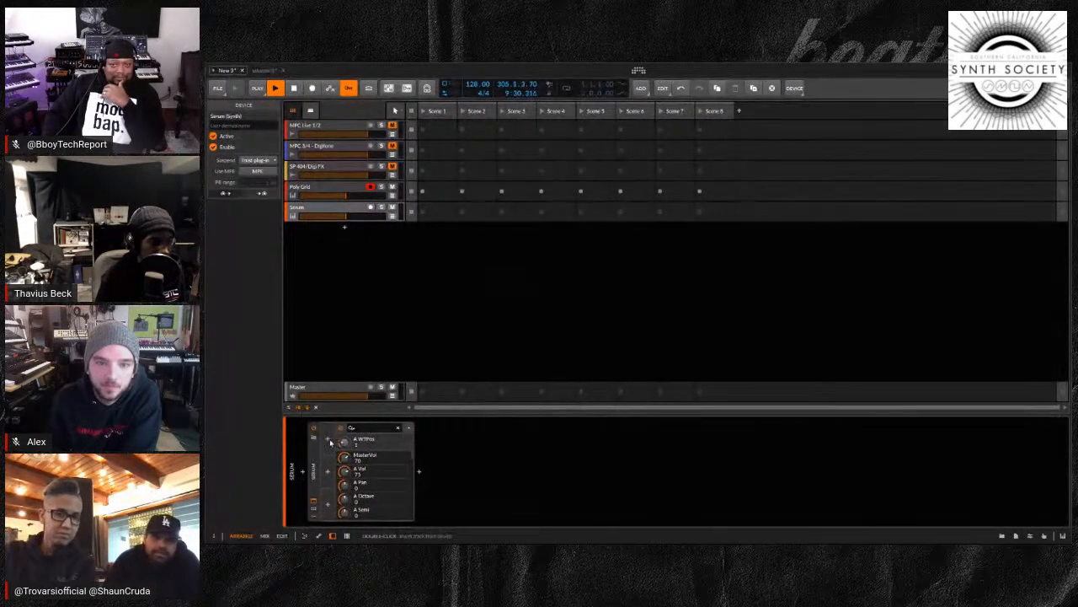
left_click(329, 440)
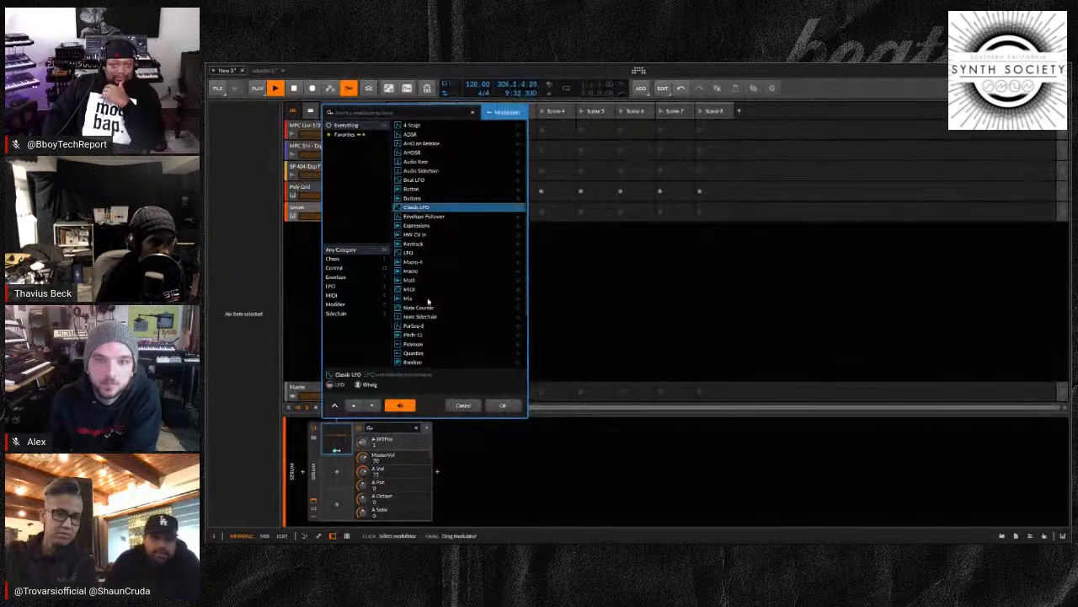
left_click(503, 406)
left_click_drag(363, 444, 363, 442)
left_click(337, 450)
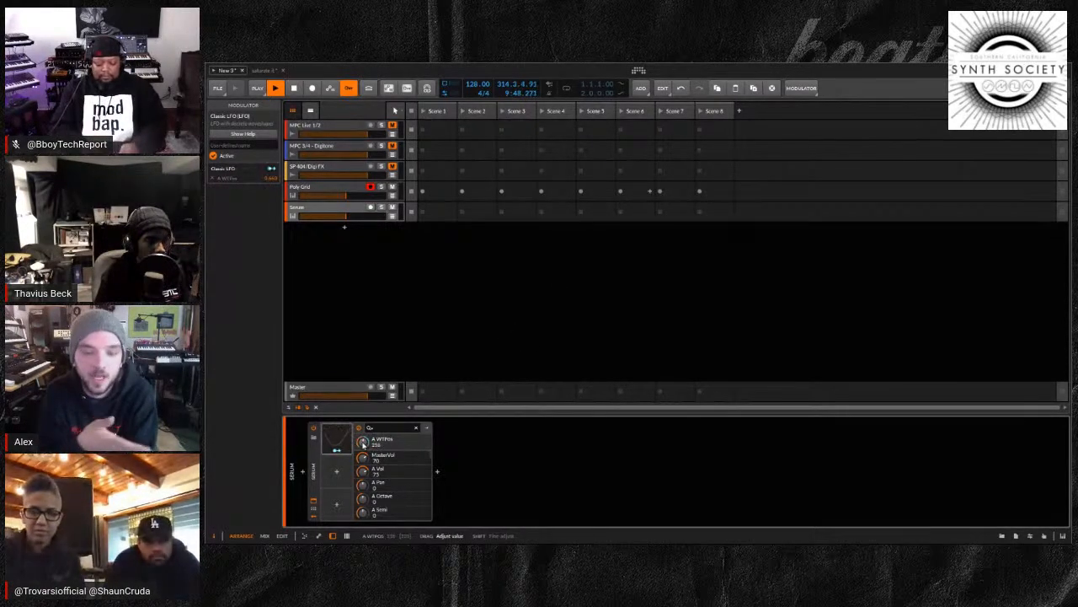
left_click(350, 439)
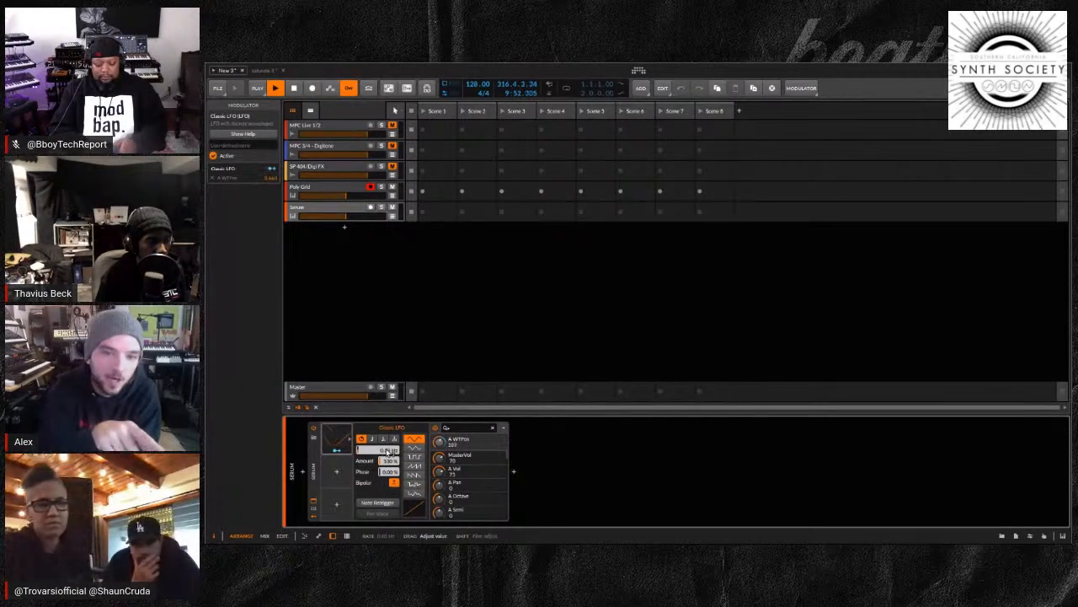
left_click_drag(388, 452, 387, 450)
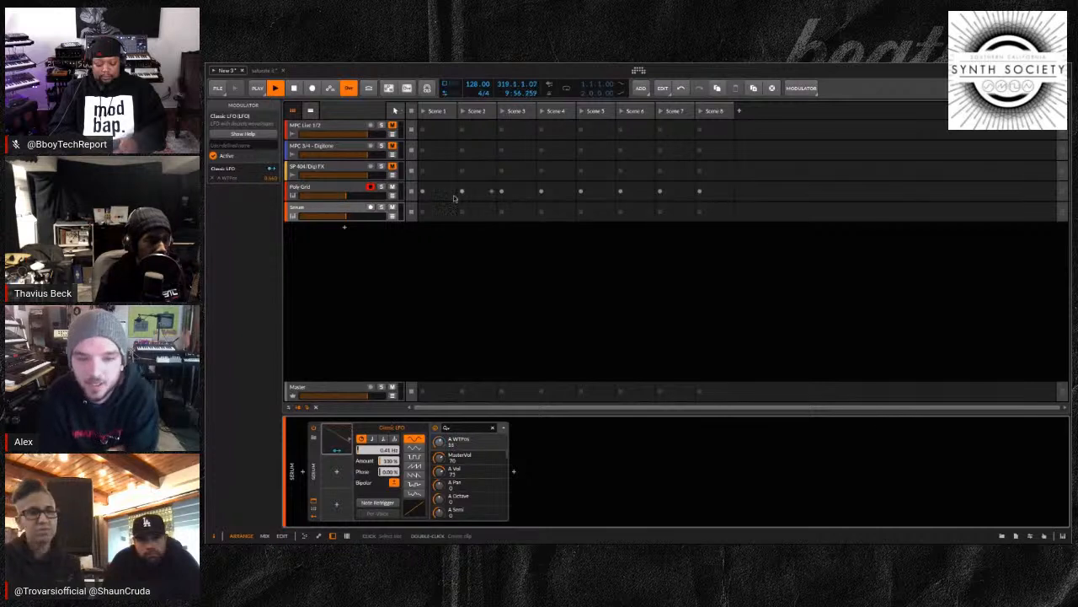
Delete the Serum device from its track
left_click(314, 470)
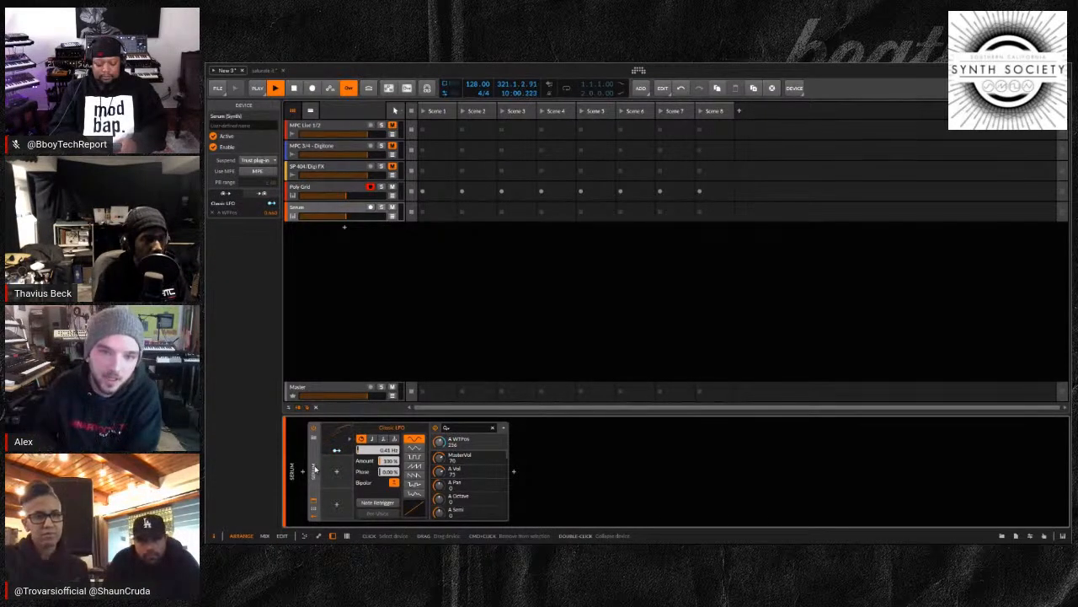
key("Delete")
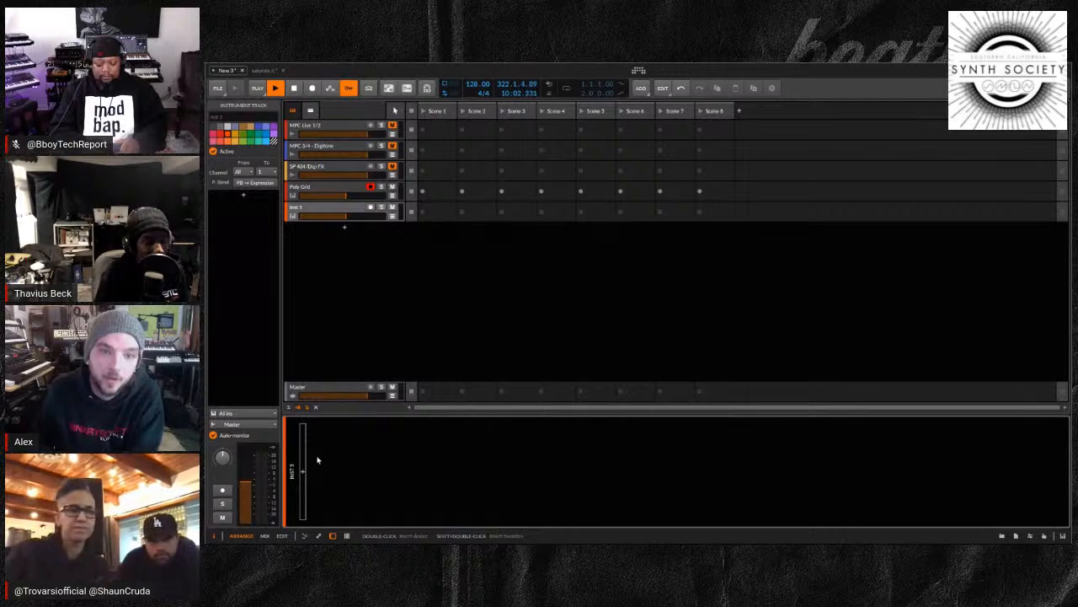
Reopen the Poly Grid track's expanded patch view and reactivate the device
left_click(321, 193)
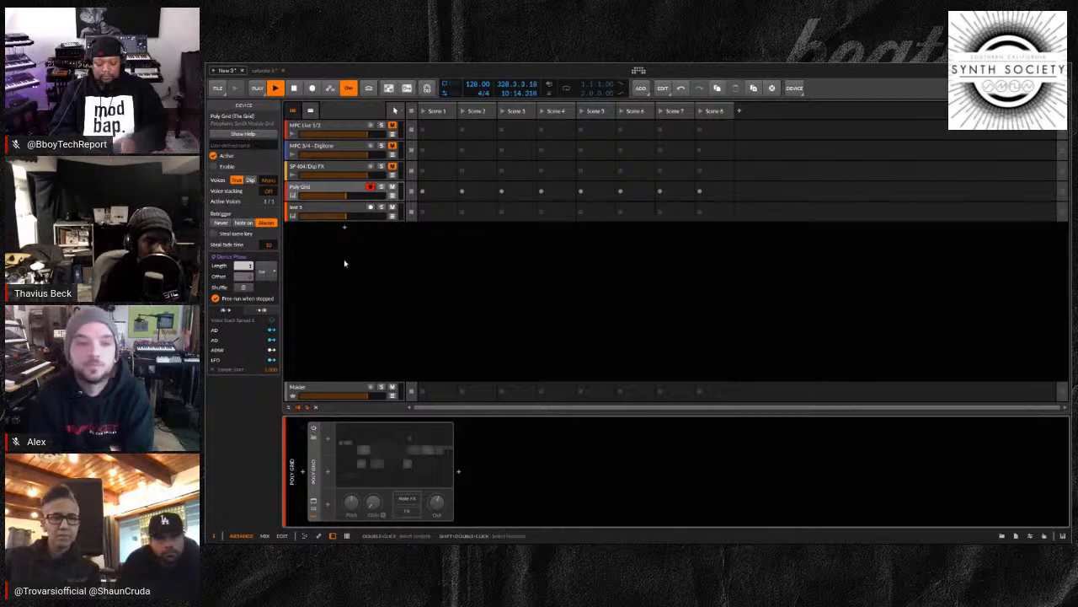
left_click(336, 188)
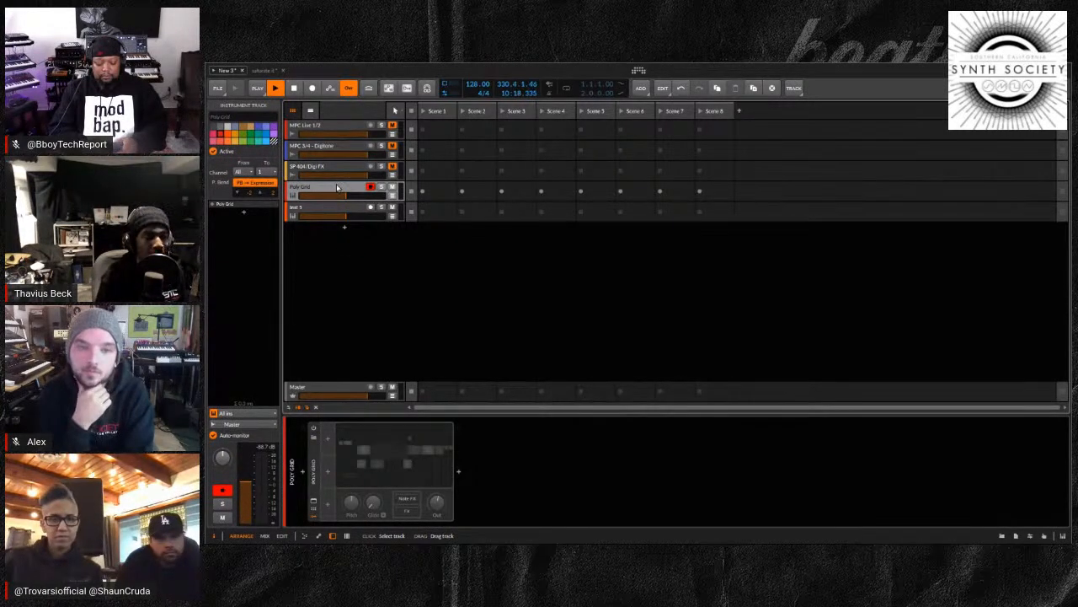
left_click(313, 501)
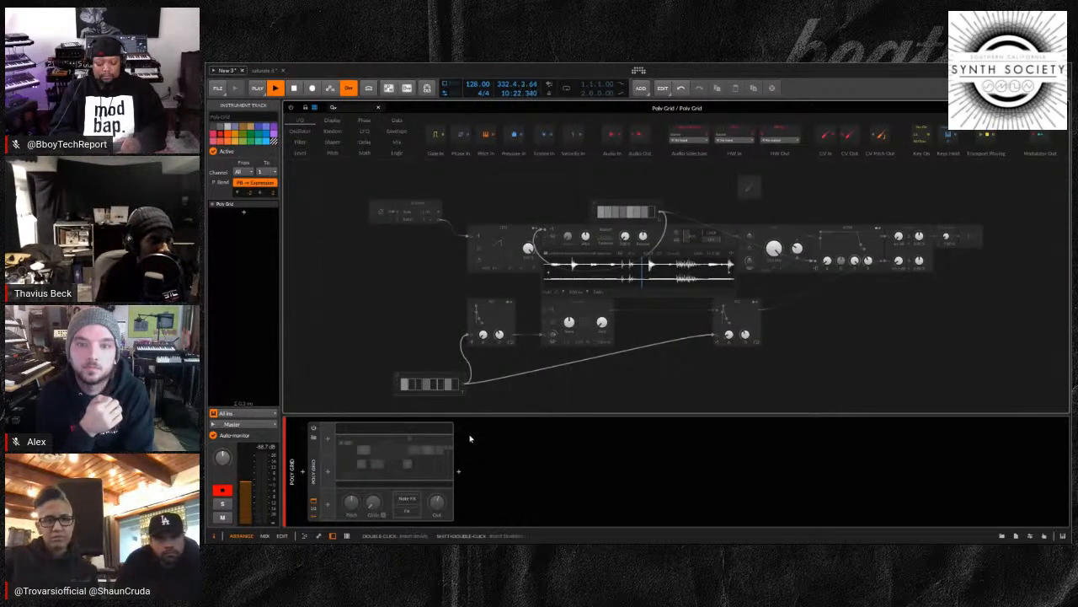
left_click_drag(801, 340, 742, 336)
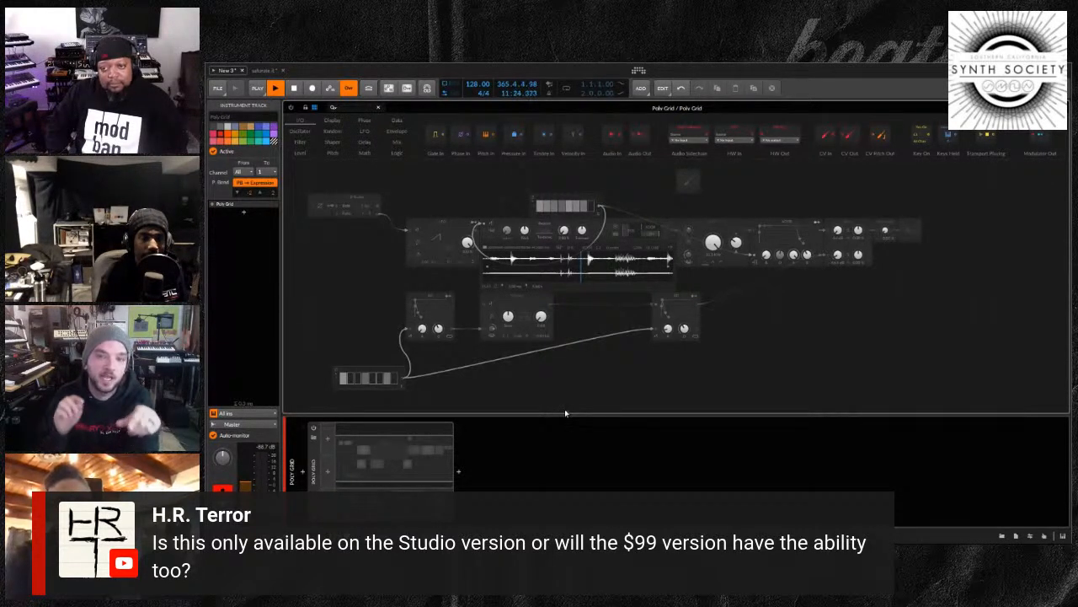
left_click(313, 430)
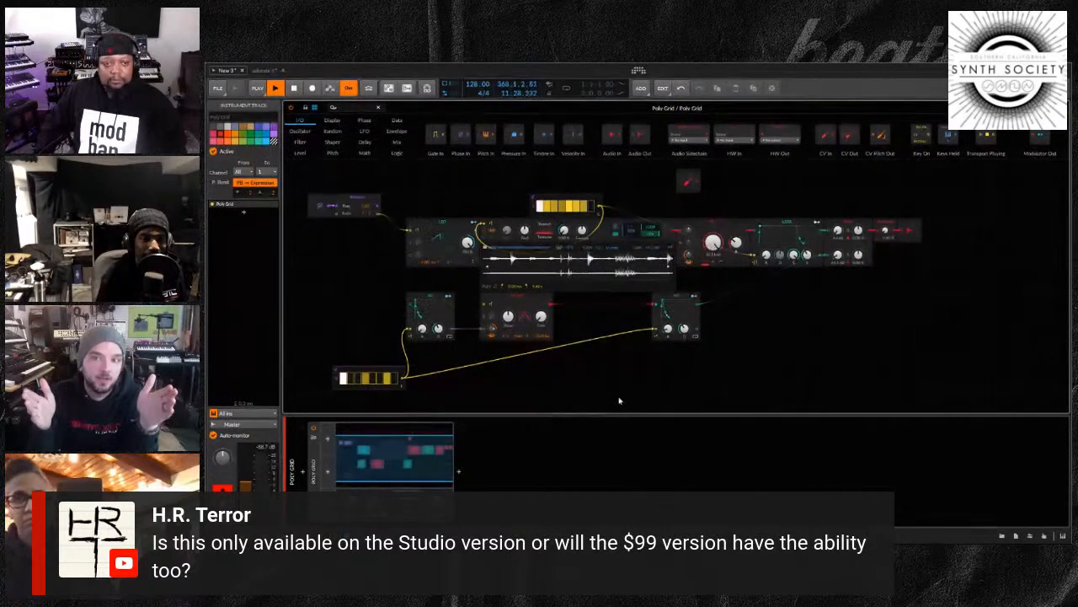
Move the second Gates module directly beneath the first AD envelope of the Triangle voice
left_click_drag(607, 366, 663, 360)
left_click_drag(432, 366, 506, 363)
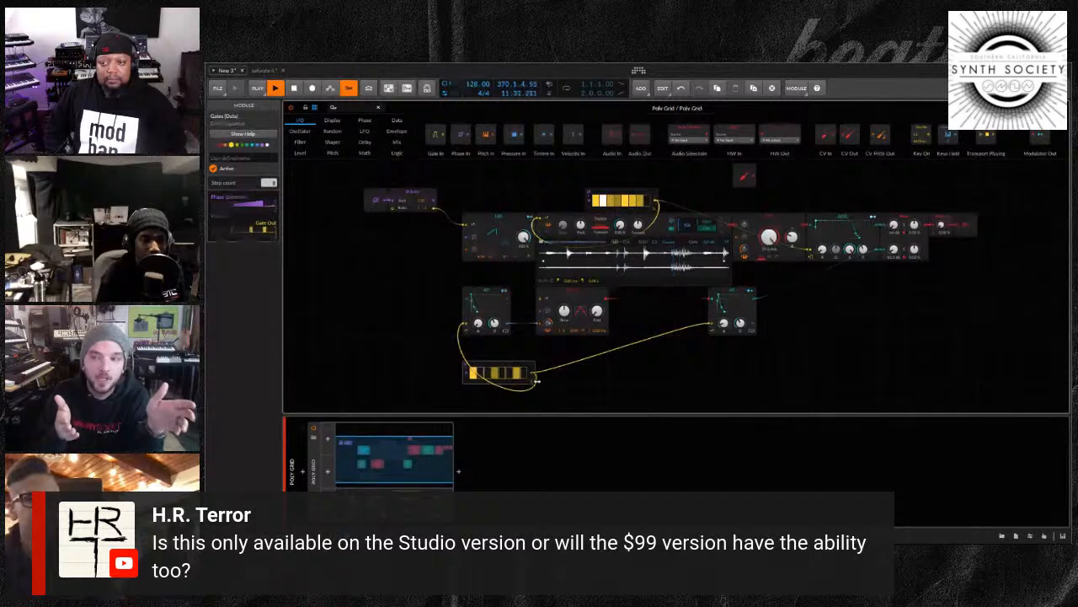
scroll(646, 371, "down", 1)
scroll(646, 371, "down", 1)
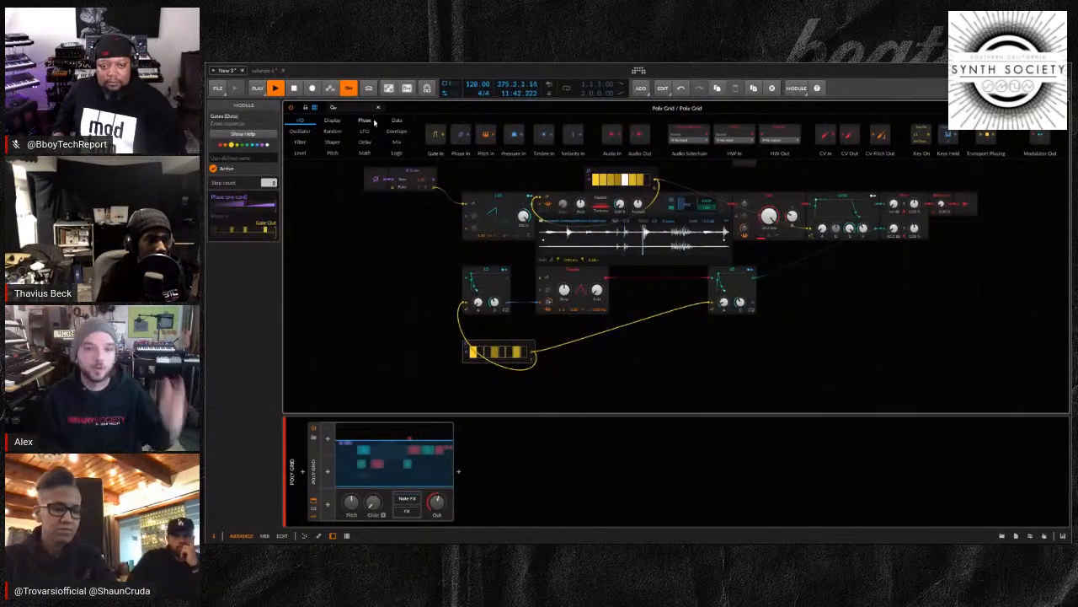
Add a Noise module below the Triangle voice and feed its signal into a third AD envelope module
left_click(334, 133)
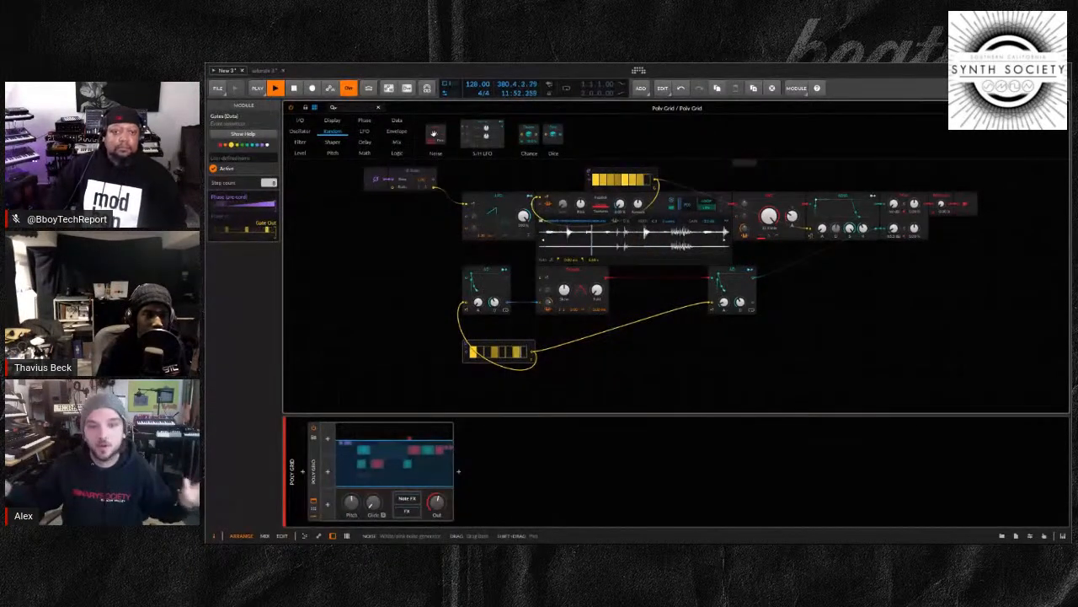
left_click_drag(434, 133, 647, 324)
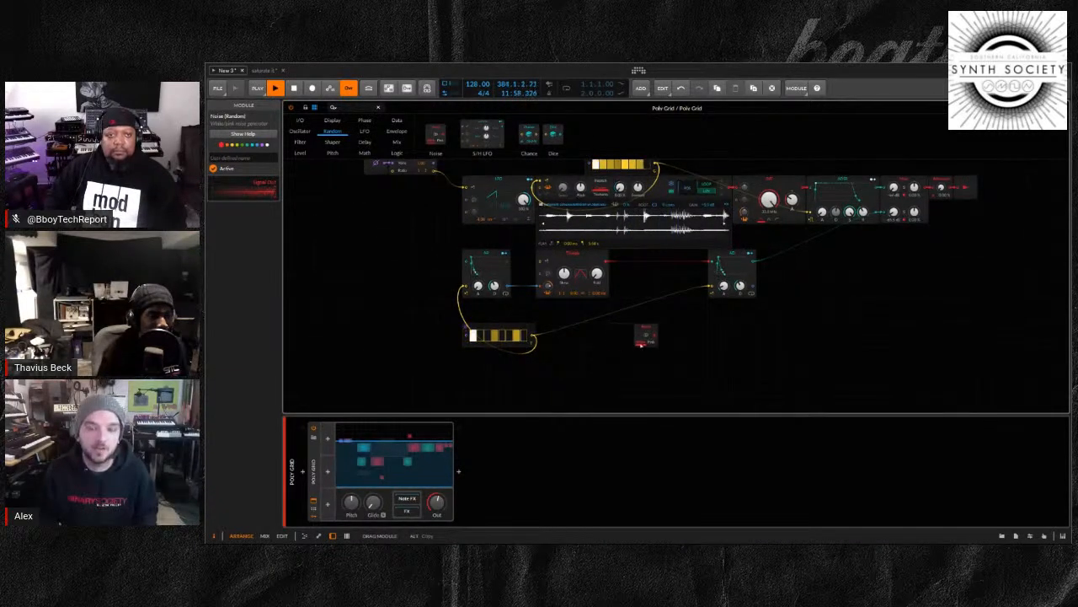
left_click(698, 345)
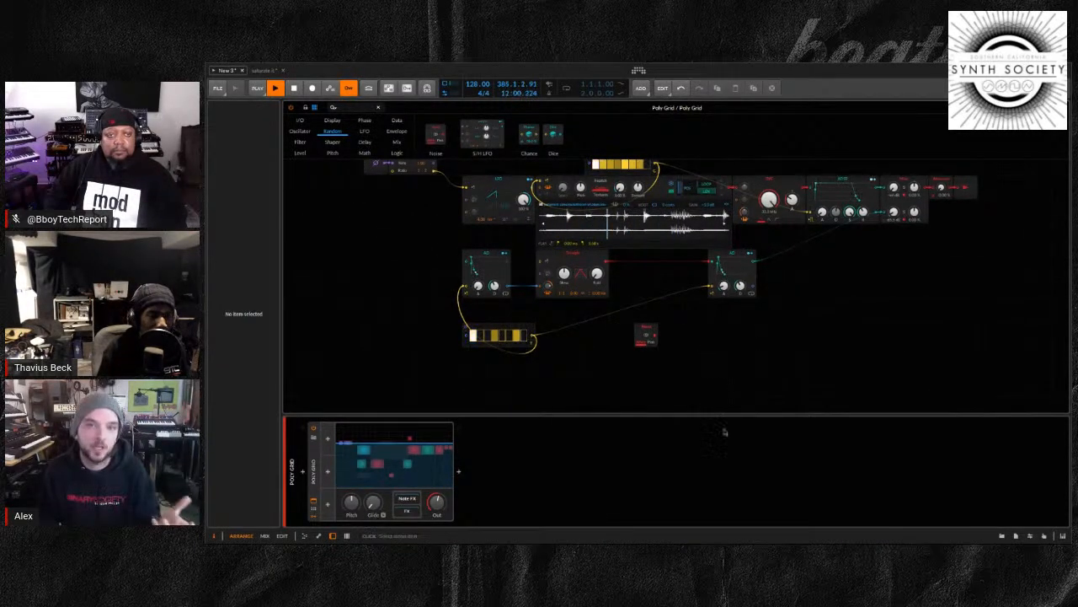
left_click_drag(714, 273, 686, 335)
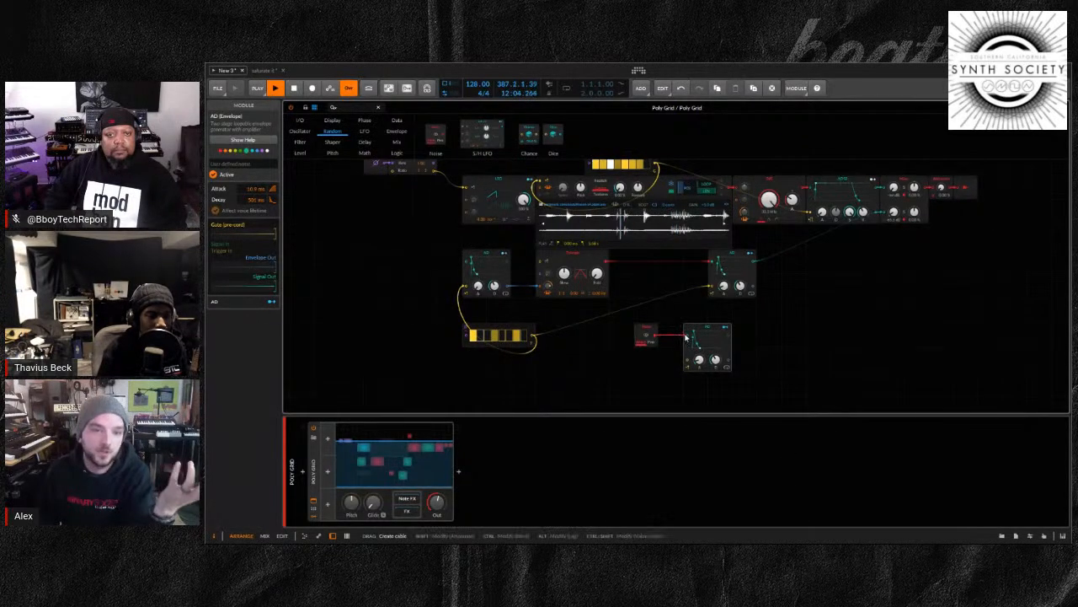
Add a copy of the second Gates module with all steps on and patch its gate output into the third AD's gate input
left_click(520, 381)
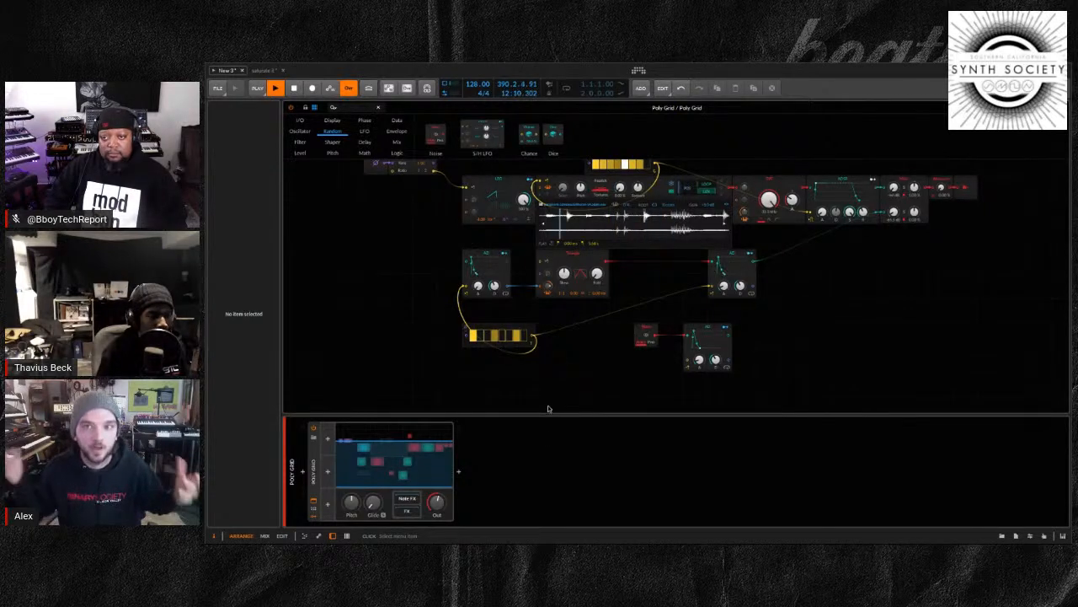
key("ctrl+v")
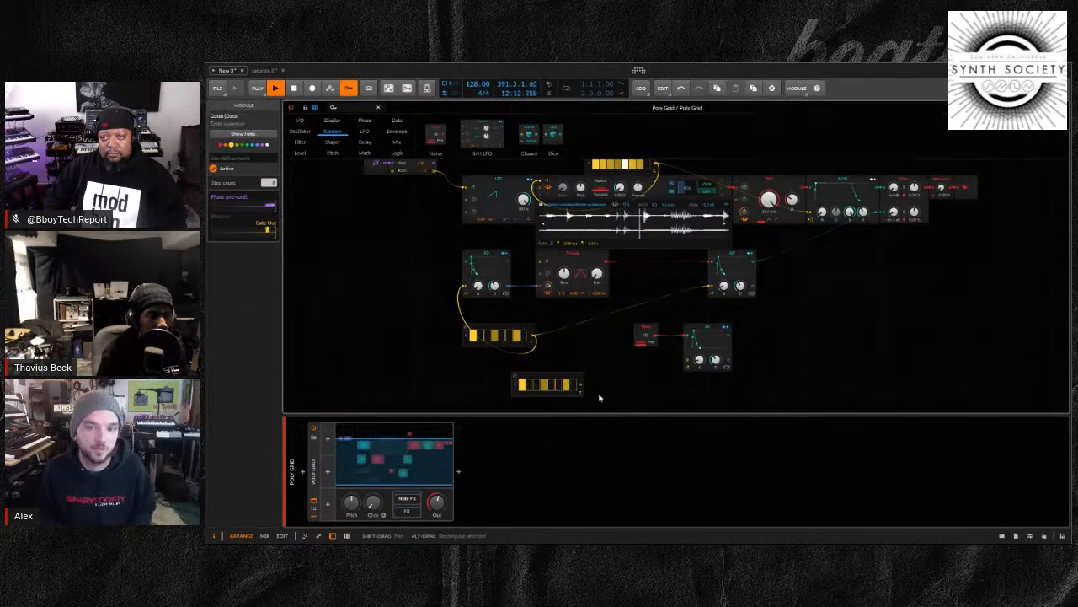
mouse_move(522, 384)
left_mouse_down()
mouse_move(646, 378)
mouse_move(687, 362)
left_mouse_up()
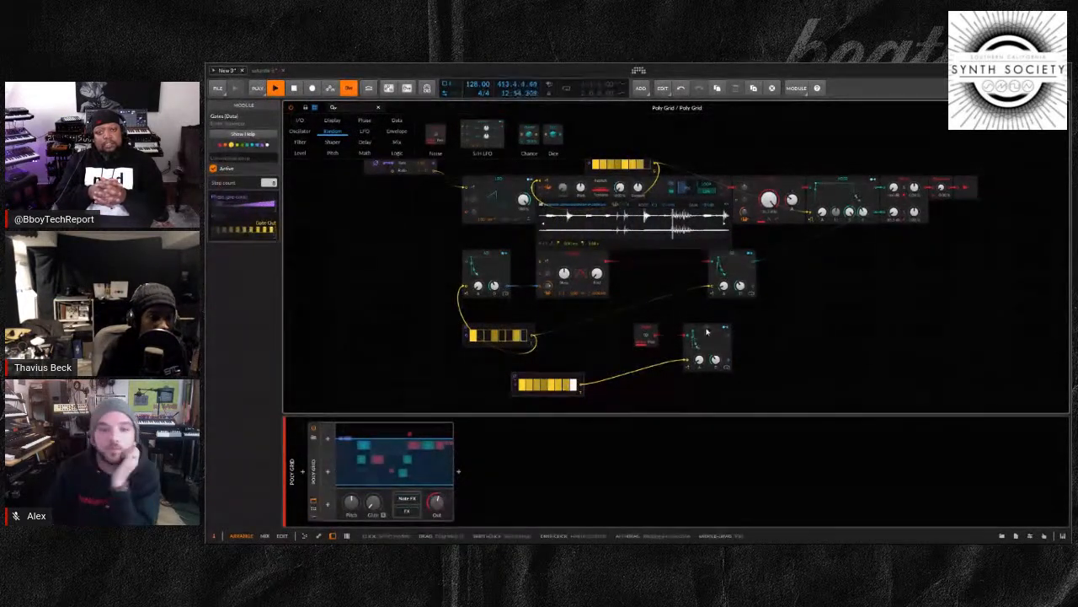
left_click(766, 334)
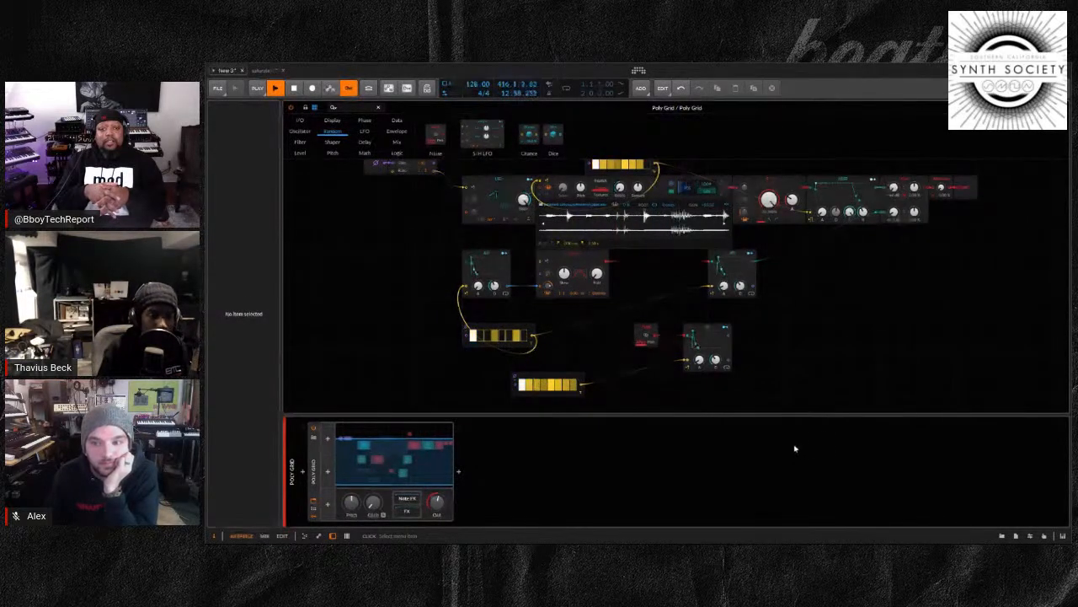
Add a High-pass filter module after the third AD envelope and route the filtered noise into a third mixer channel
left_click(853, 500)
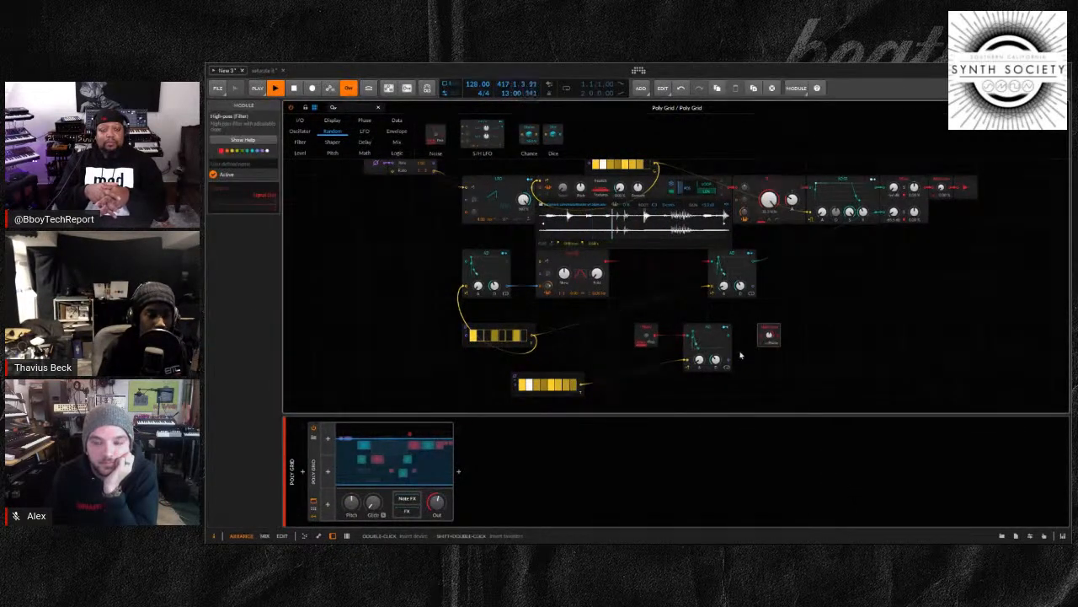
left_click_drag(729, 335, 763, 335)
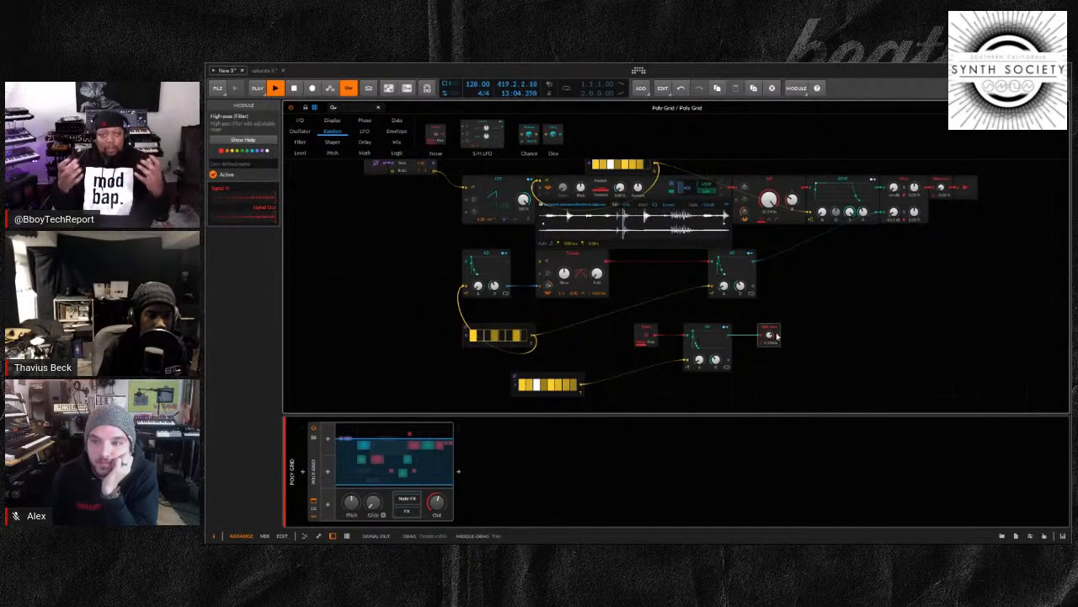
left_click_drag(776, 335, 885, 223)
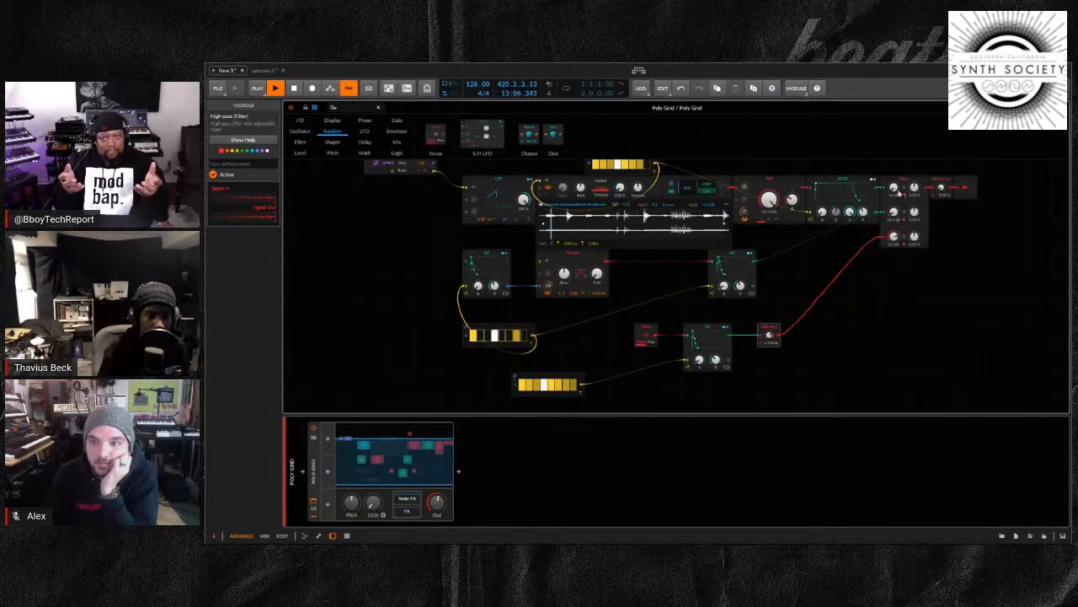
Move the mixer and output section down beside the lower voices, and shift the Triangle and Noise voices slightly lower
left_click_drag(891, 181, 891, 260)
left_click_drag(932, 162, 978, 333)
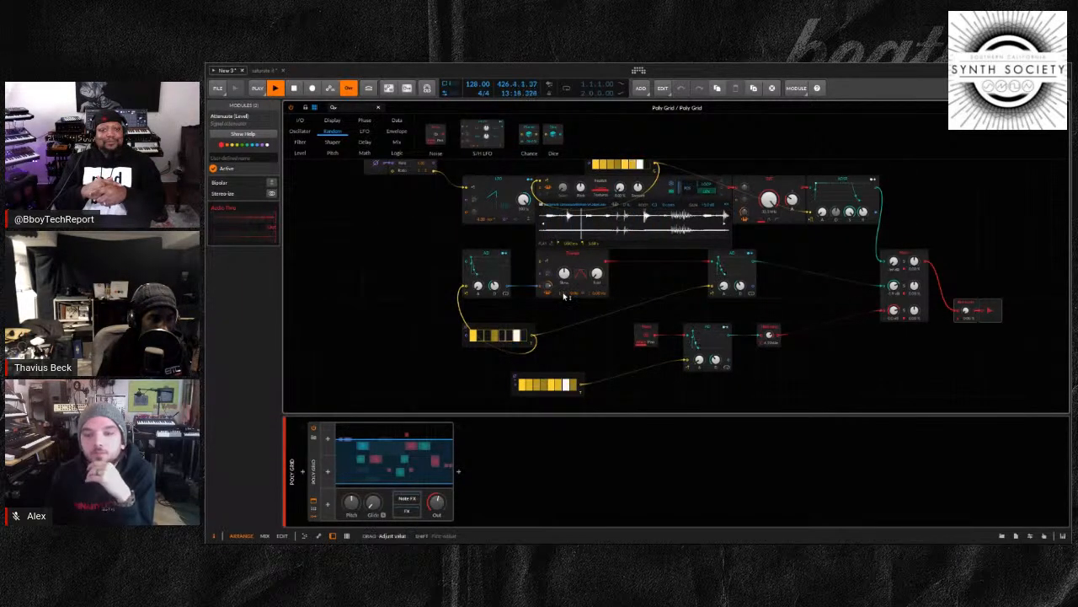
left_click_drag(439, 260, 859, 390)
left_click_drag(742, 254, 743, 281)
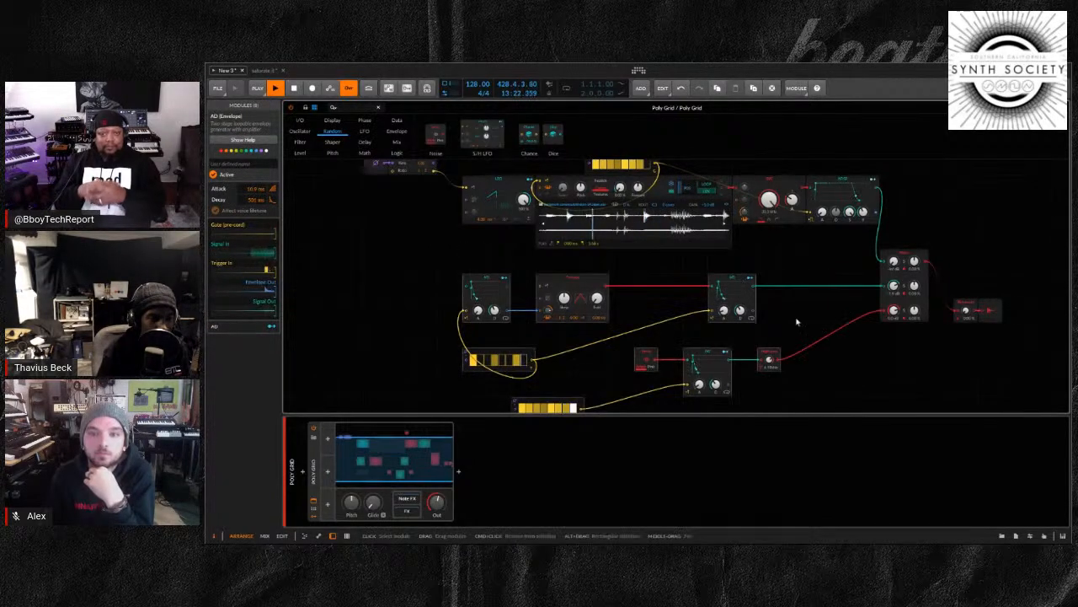
Balance the mixer by lowering the Noise channel's level and raising the Triangle channel's level
scroll(830, 338, "down", 2)
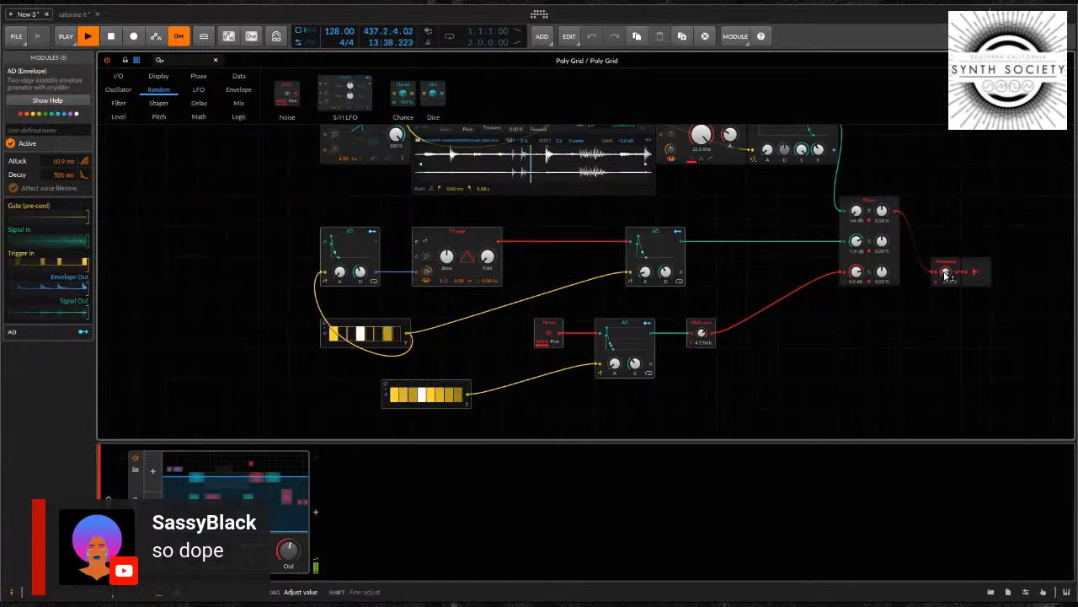
left_click_drag(857, 272, 858, 285)
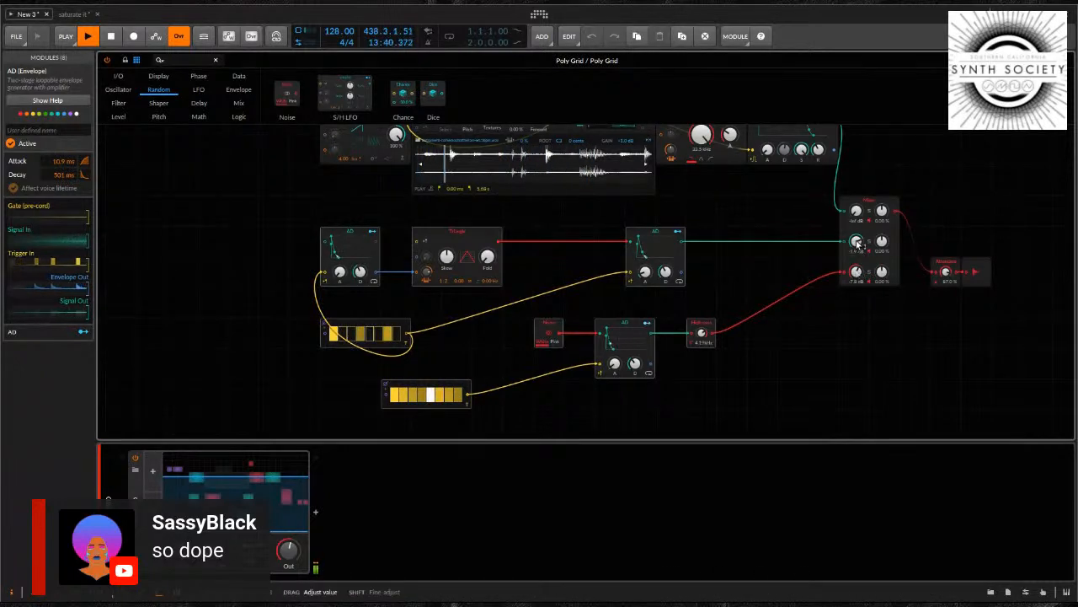
left_click_drag(858, 244, 857, 276)
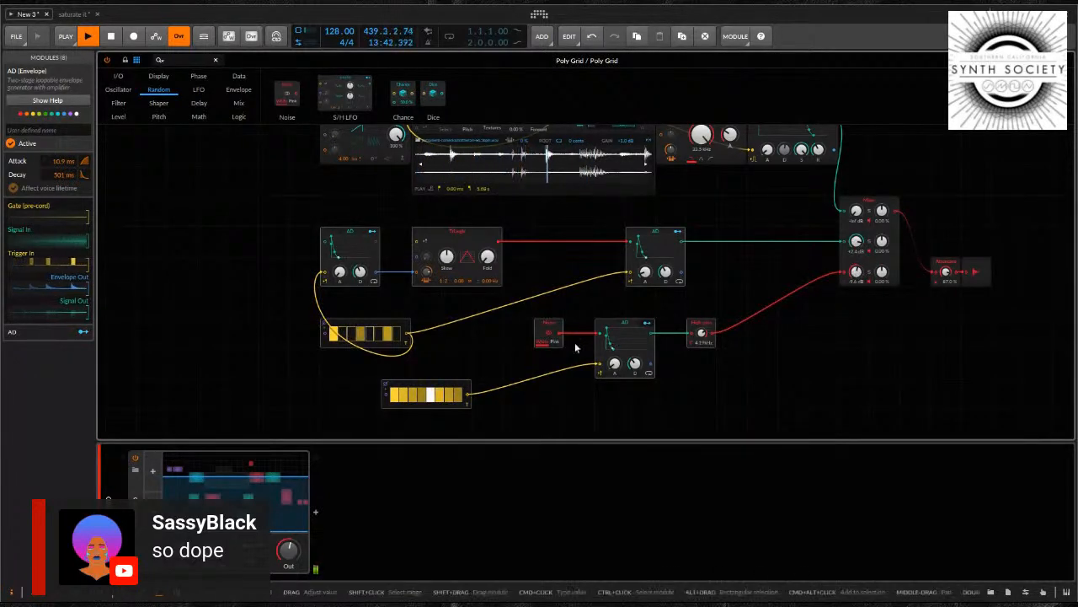
Adjust the Triangle oscillator's pitch modulation amount with a 1:4 ratio, and raise the output attenuator to 100 %
left_click(465, 233)
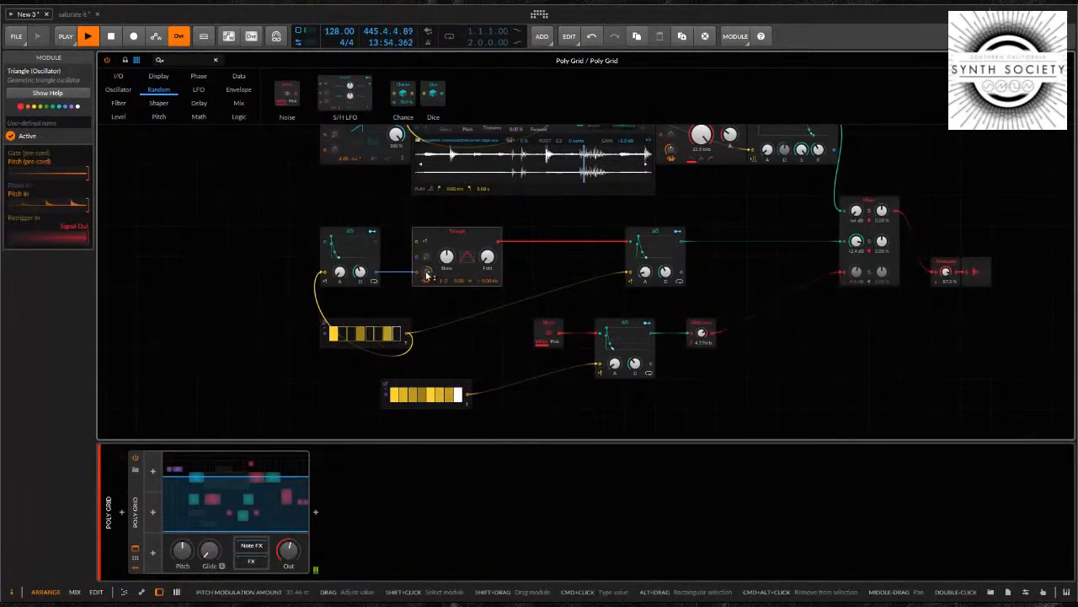
left_click_drag(426, 278, 427, 277)
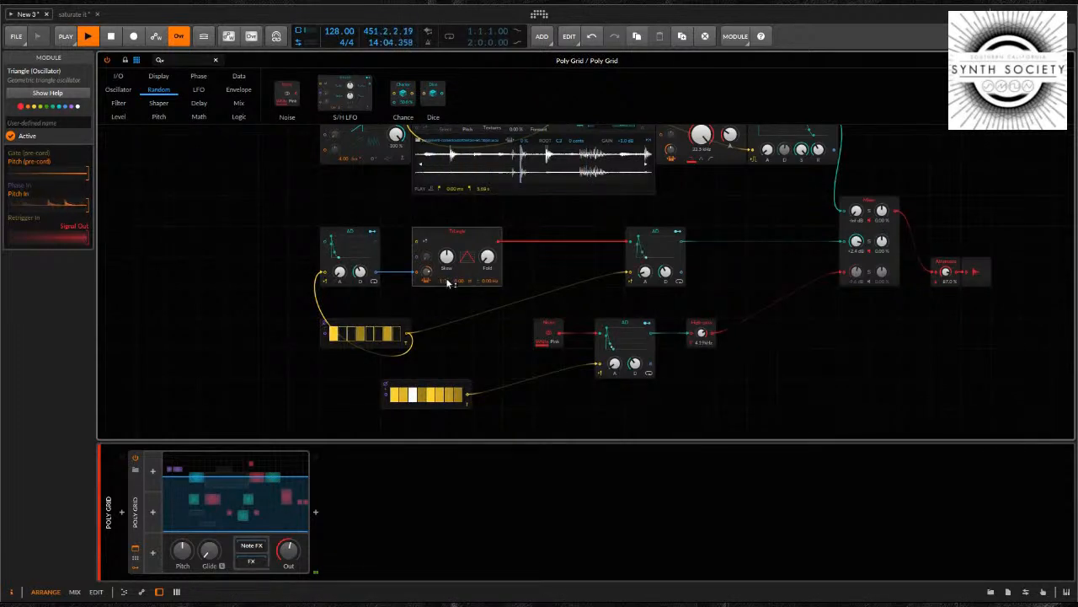
left_click_drag(447, 284, 448, 284)
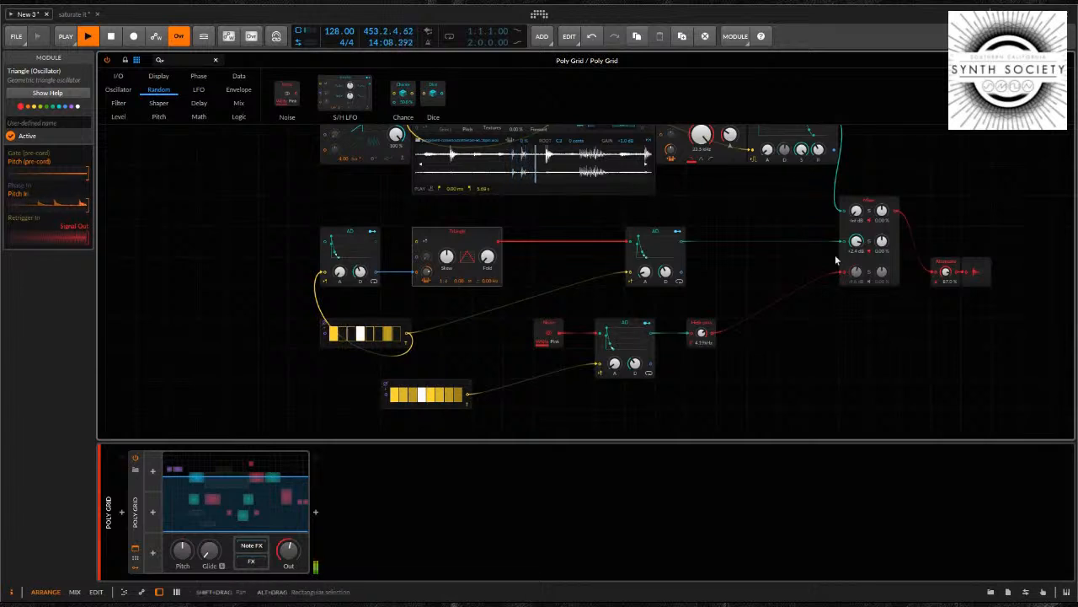
left_click_drag(947, 272, 946, 273)
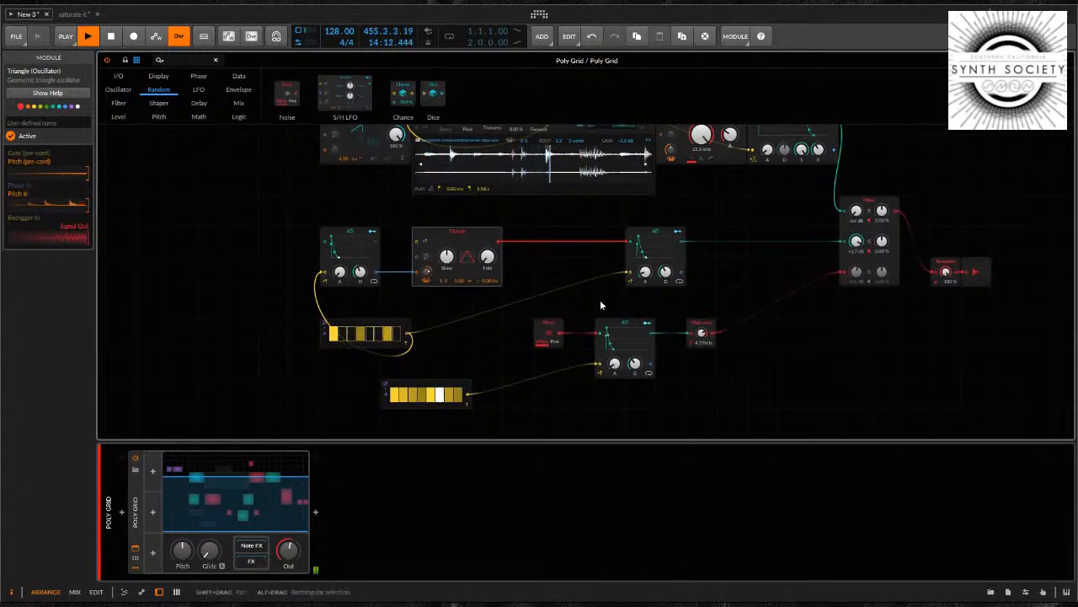
Bring the Noise channel back into the mix at about -10 dB and set its High-pass cutoff to about 9.40 kHz
left_click(365, 325)
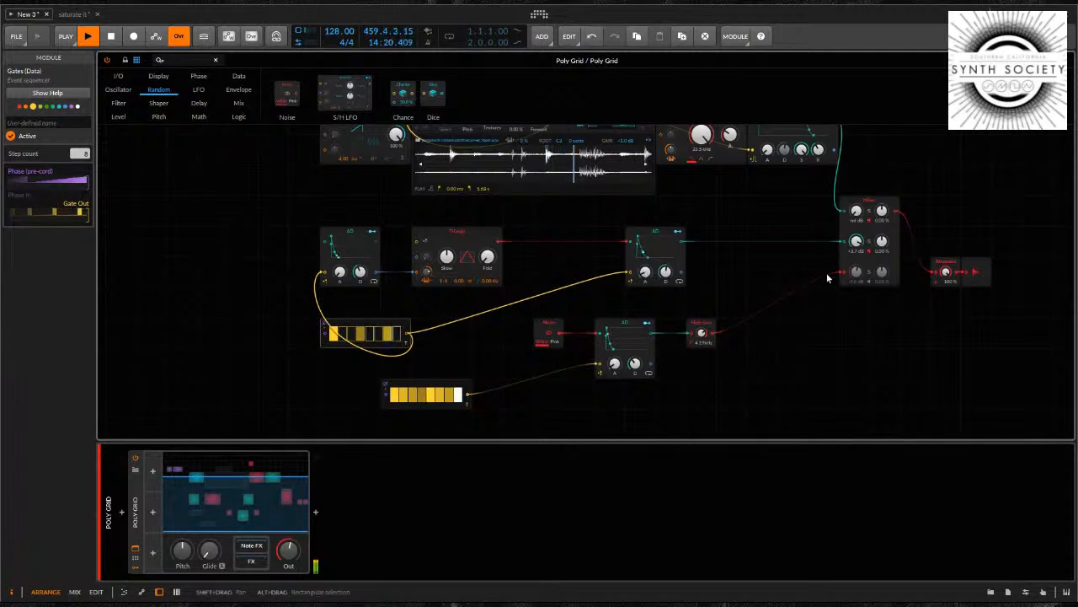
left_click(418, 386)
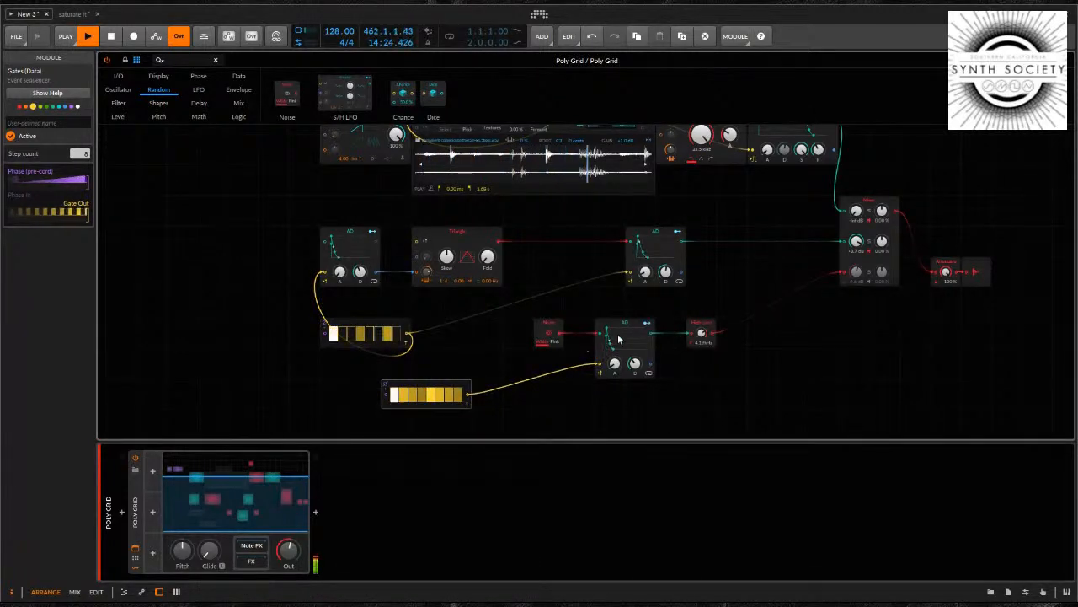
left_click(550, 326)
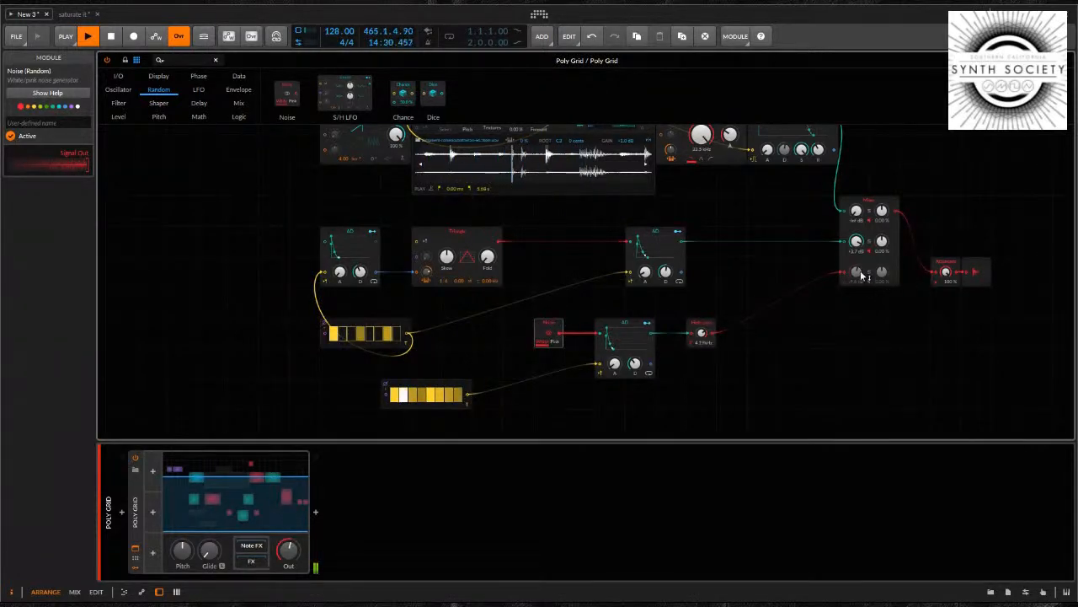
left_click_drag(856, 275, 855, 272)
left_click(700, 330)
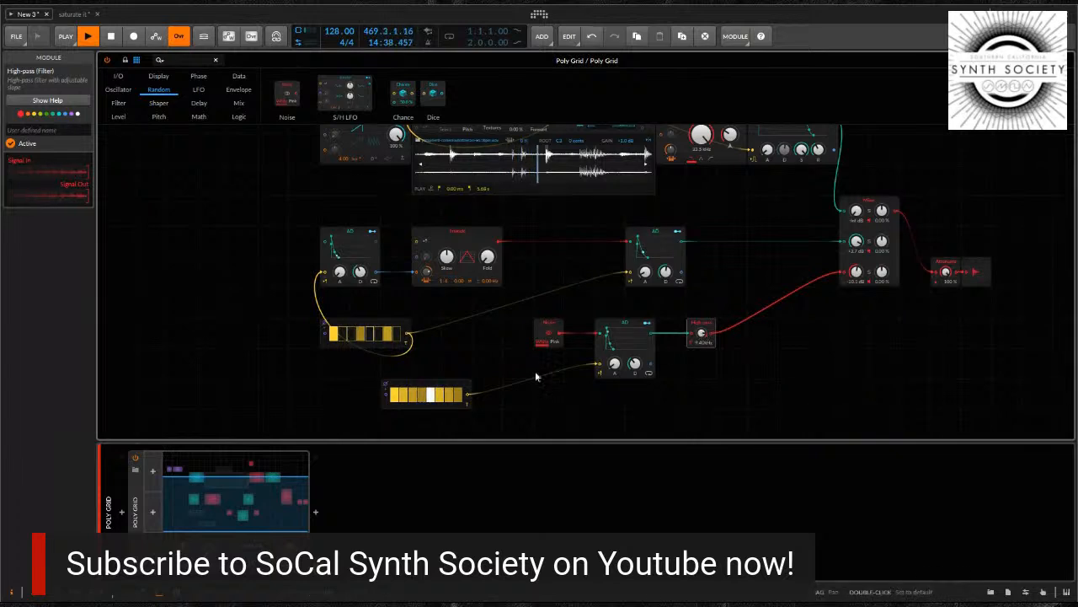
Widen the Noise voice's Gates module and set its step count to 16
left_click(424, 384)
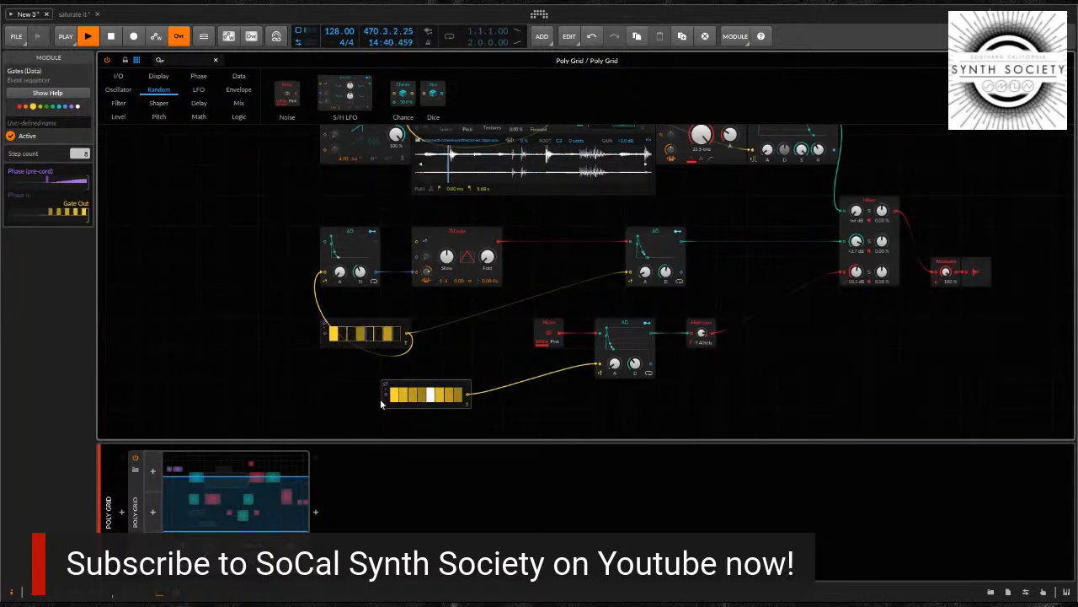
left_click_drag(409, 385, 286, 385)
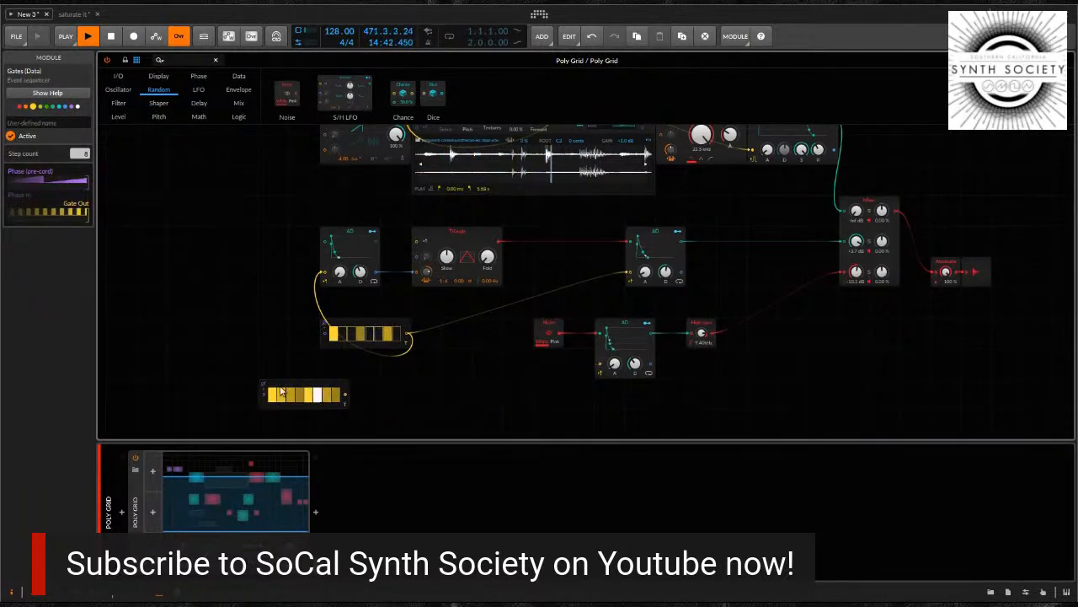
left_click_drag(347, 399, 513, 403)
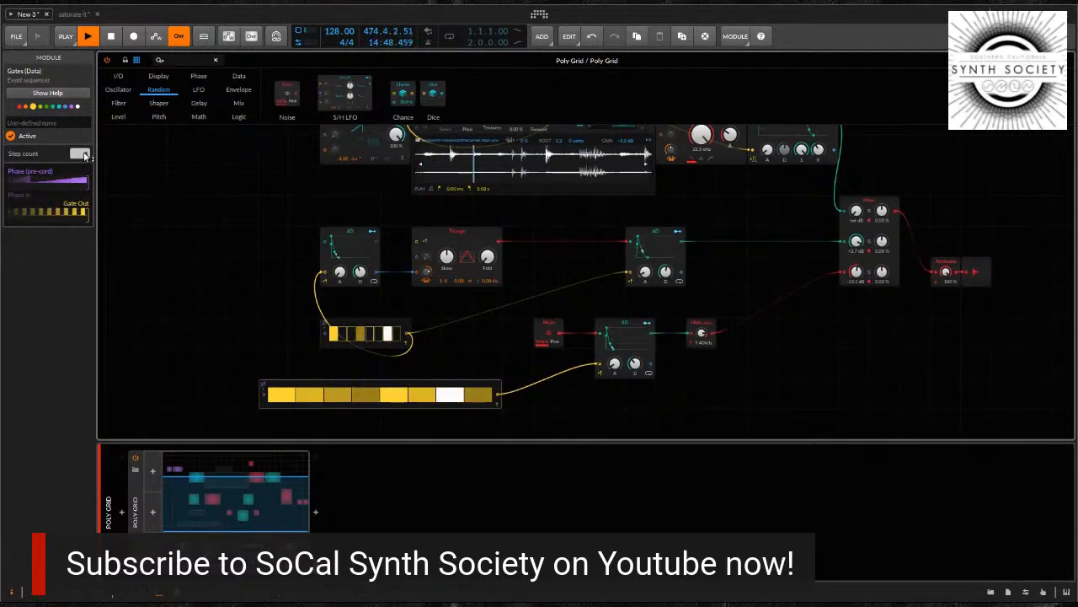
scroll(85, 156, "up", 8)
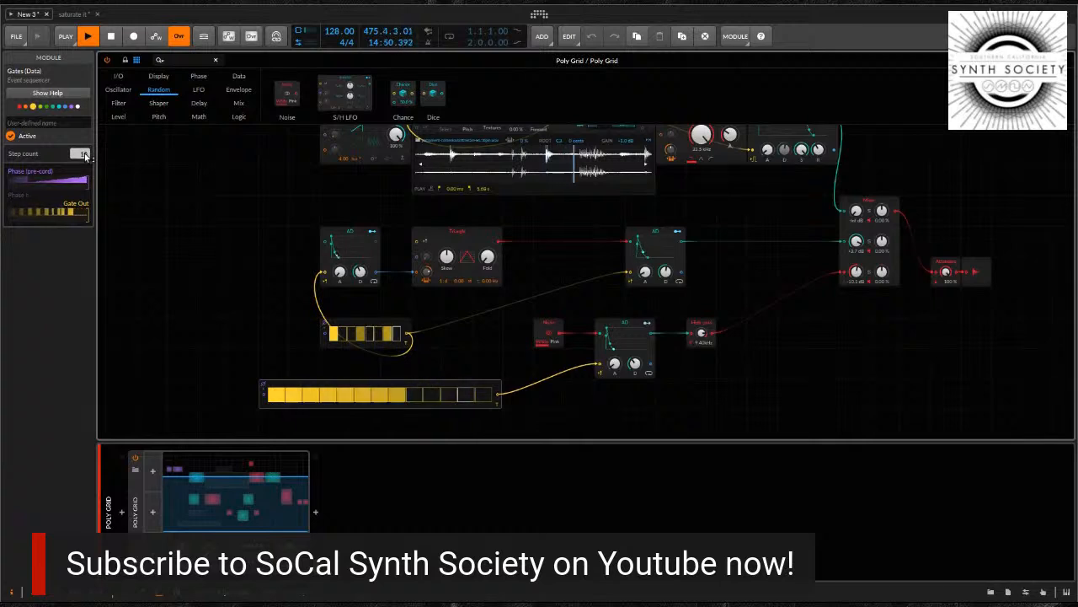
Program the Noise gate pattern by turning on steps 9, 11, 13, 14 and 15 and turning off steps 3 and 6
left_click(414, 394)
left_click(442, 393)
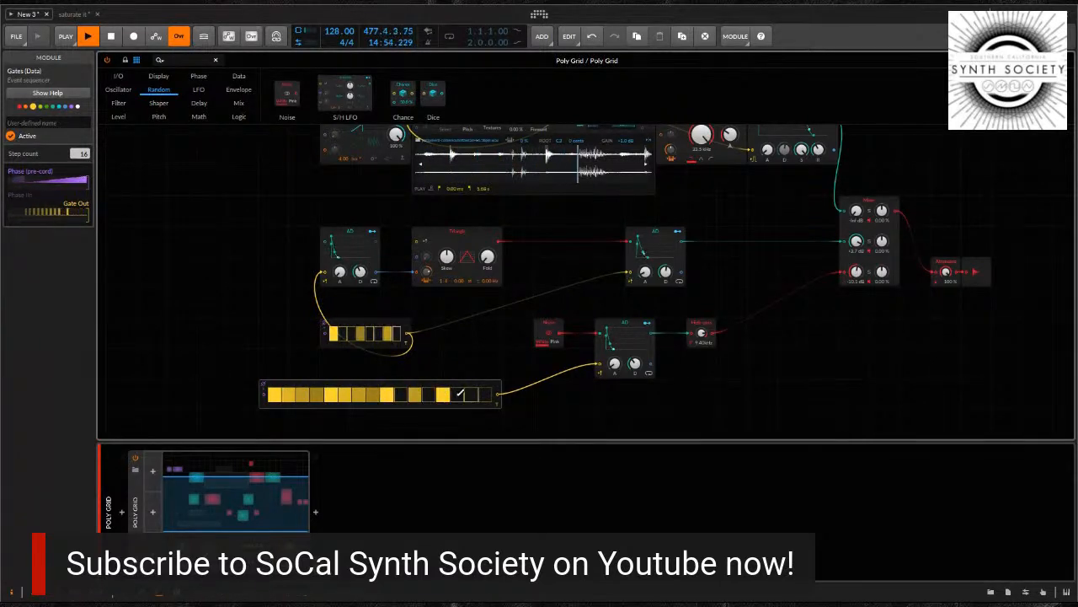
left_click(459, 393)
left_click(471, 393)
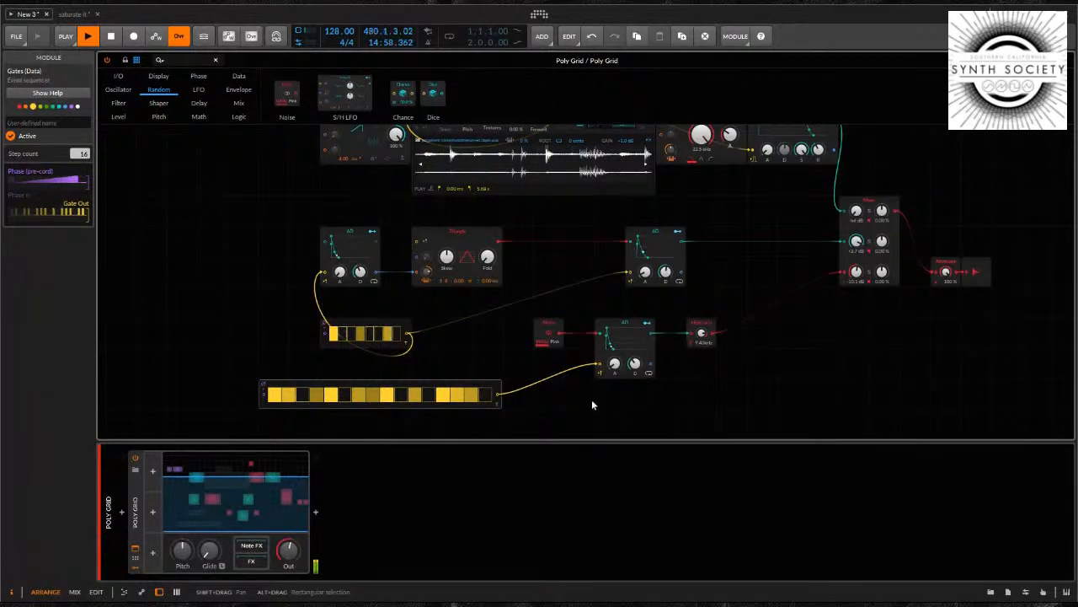
Add an S/H LFO module in the empty area directly beneath the Noise voice's 16-step Gates module
scroll(651, 385, "down", 3)
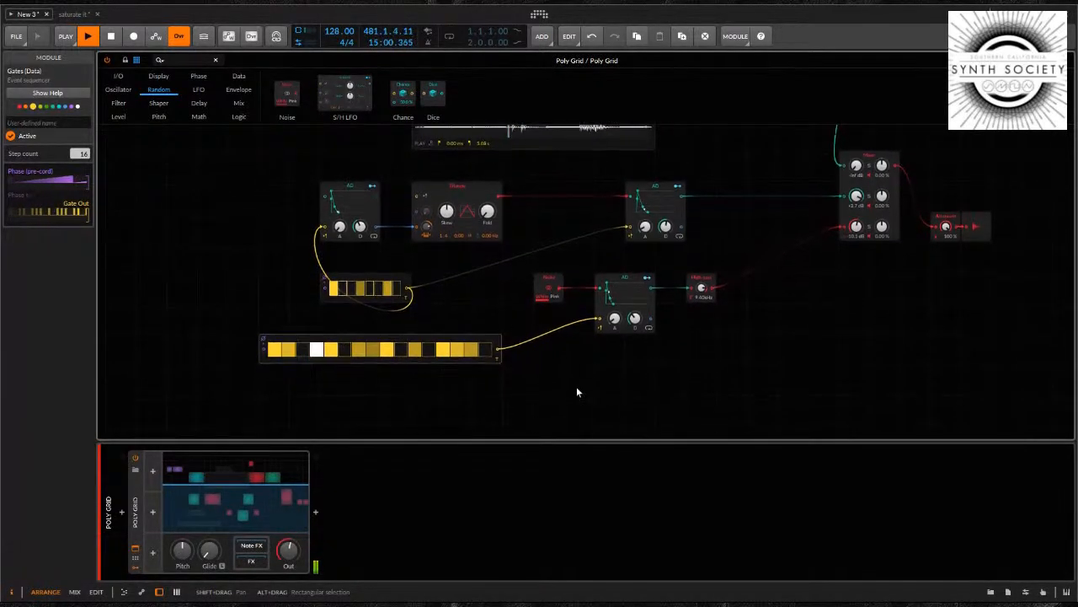
scroll(540, 388, "down", 1)
left_click(428, 402)
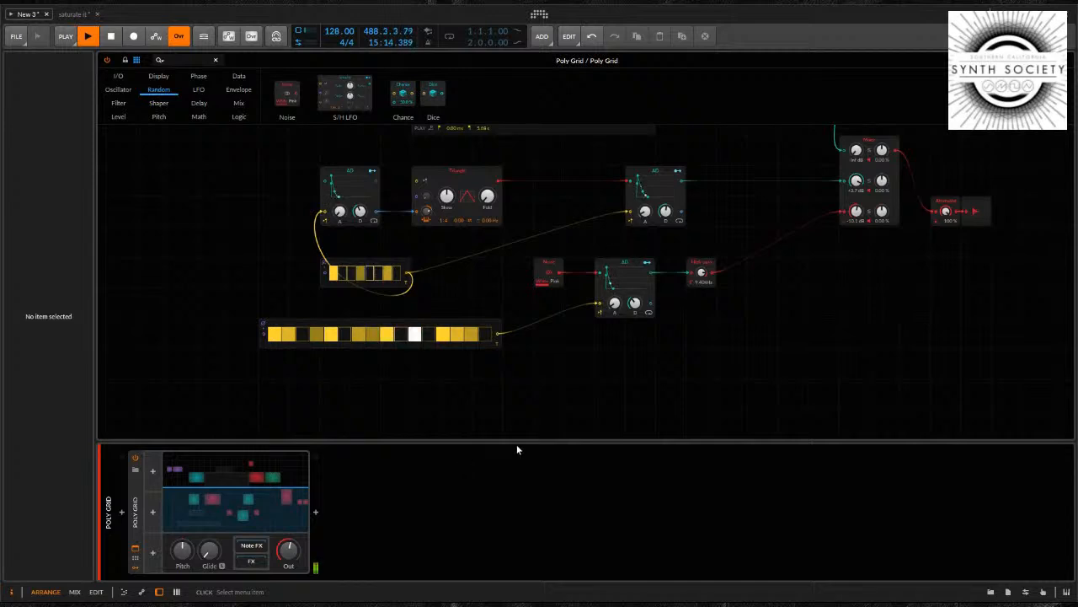
left_click(537, 469)
mouse_move(484, 389)
left_mouse_down()
mouse_move(511, 374)
mouse_move(495, 375)
left_mouse_up()
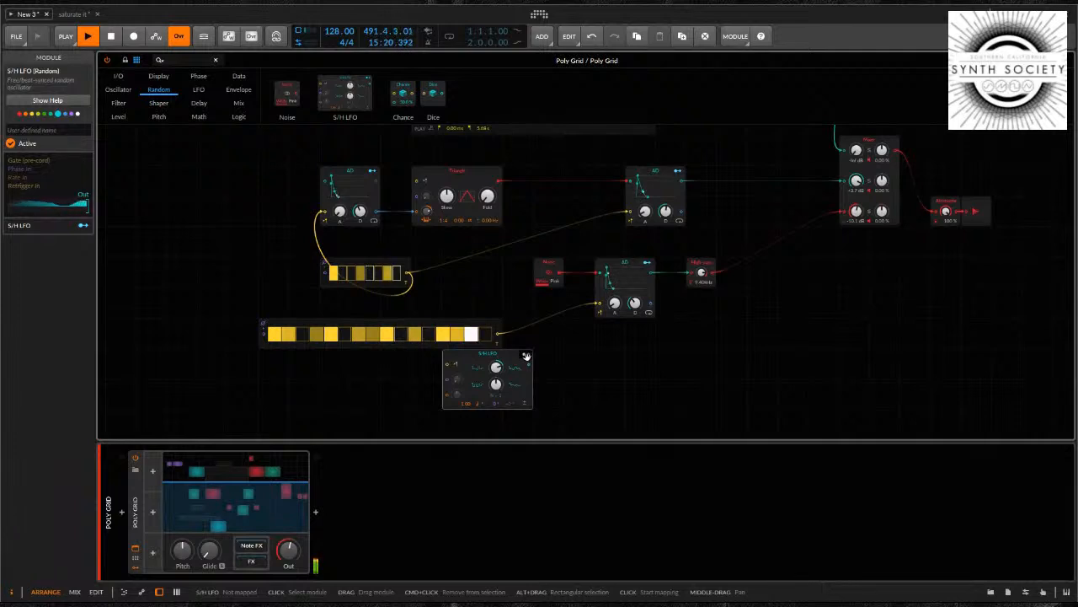
Map the S/H LFO to the decay of the Noise voice's AD envelope with a modulation amount of 0.740
left_click(525, 357)
left_click_drag(634, 306, 635, 299)
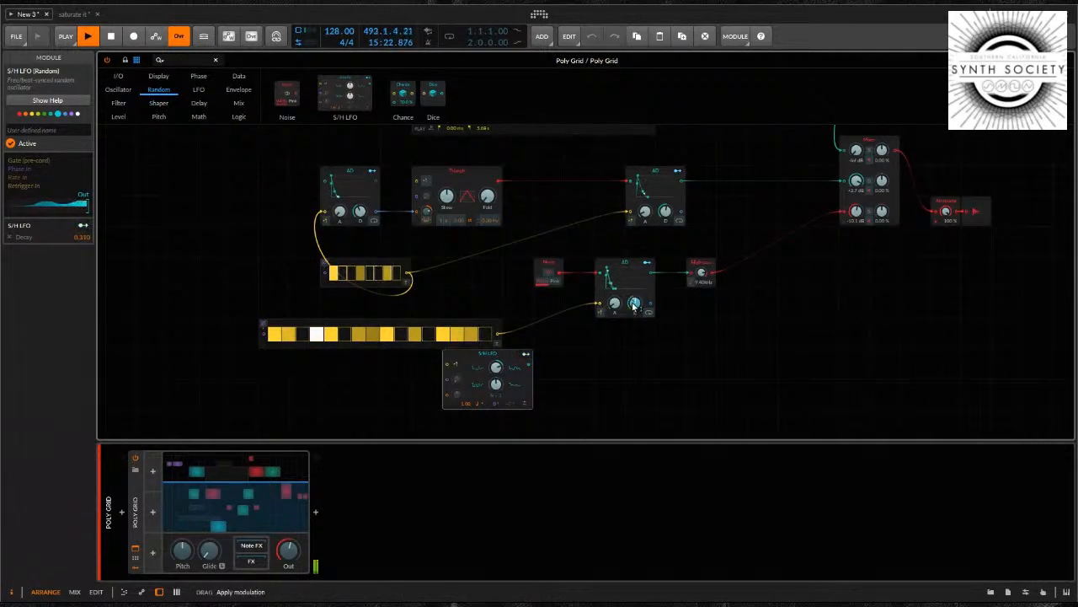
left_click(526, 357)
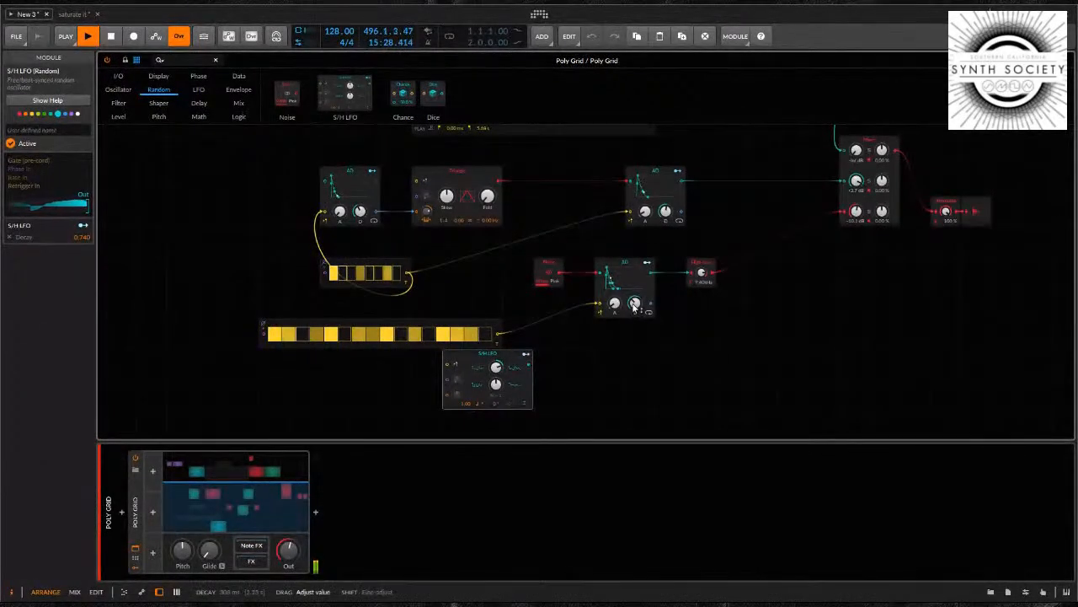
Raise the Sampler voice's mixer level to about +2.2 dB and set the Sampler's percentage knob beside the Textures mode to 27.0 %
scroll(819, 316, "up", 3)
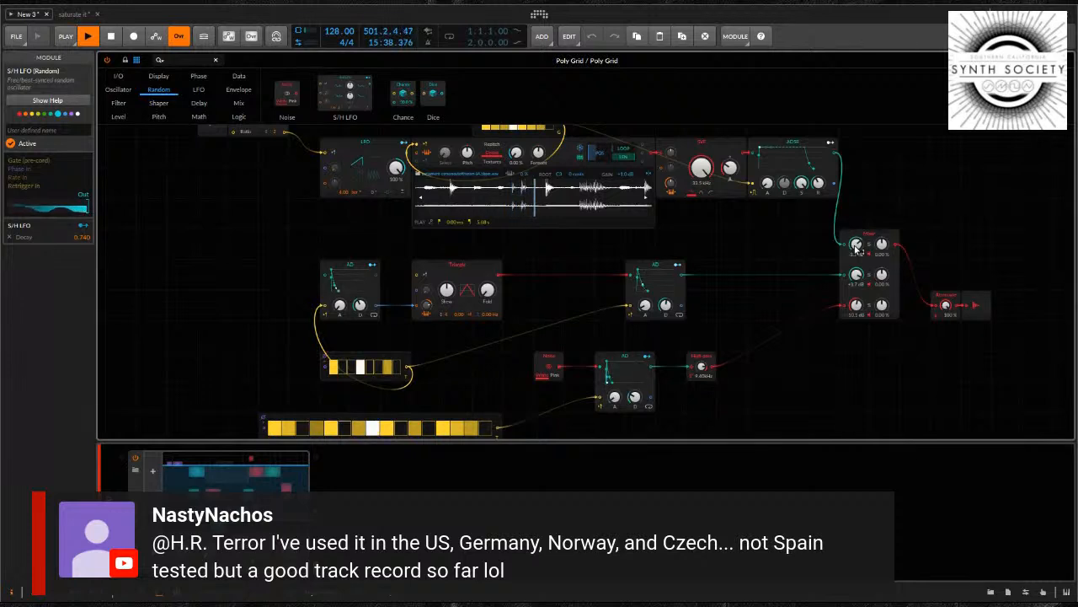
left_click_drag(856, 246, 856, 241)
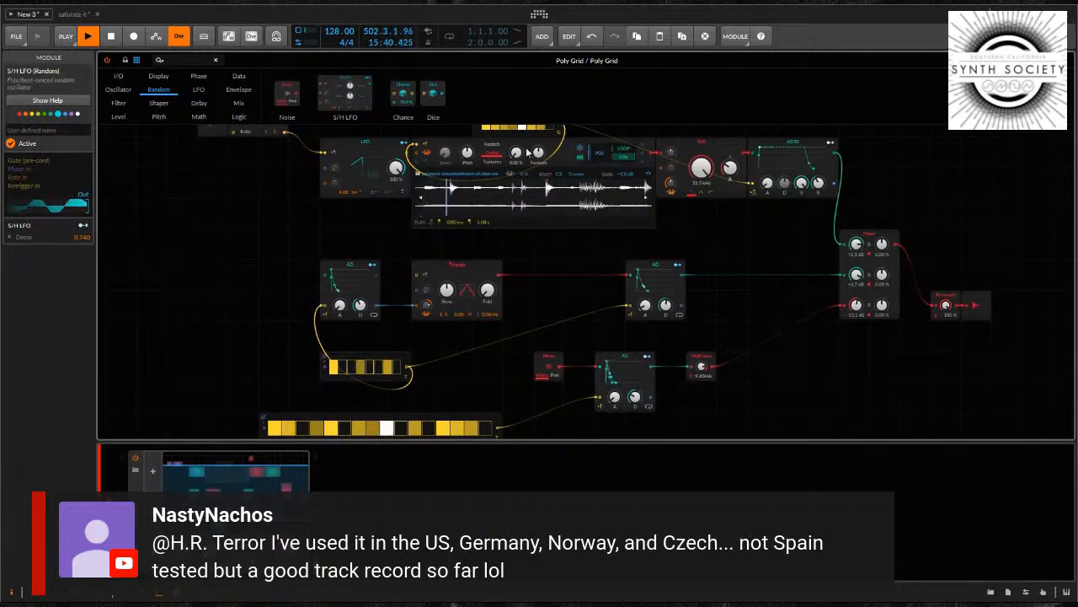
left_click_drag(516, 153, 516, 145)
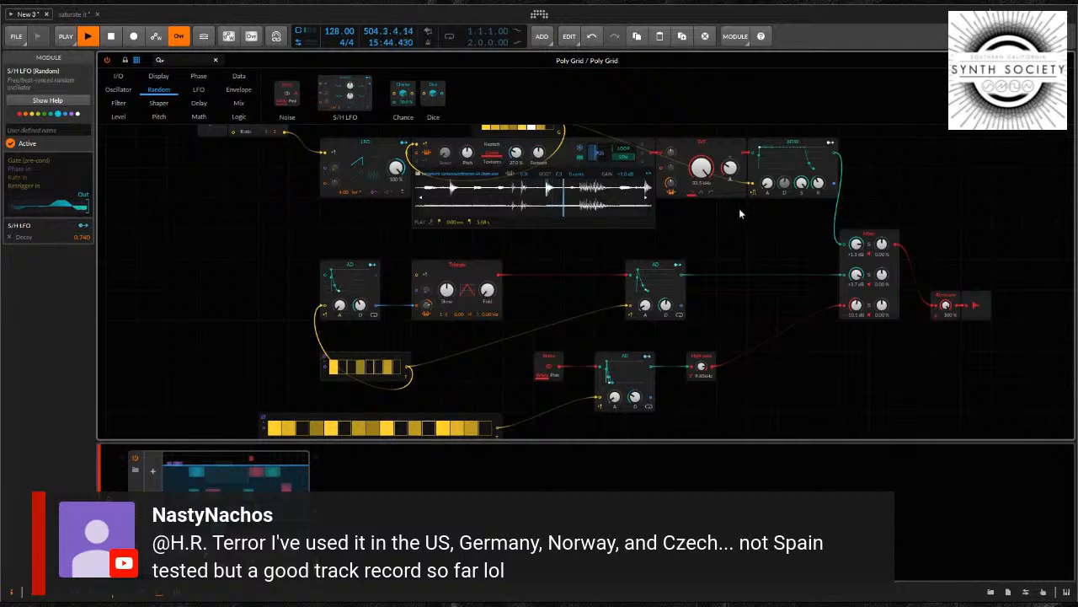
left_click_drag(857, 247, 858, 244)
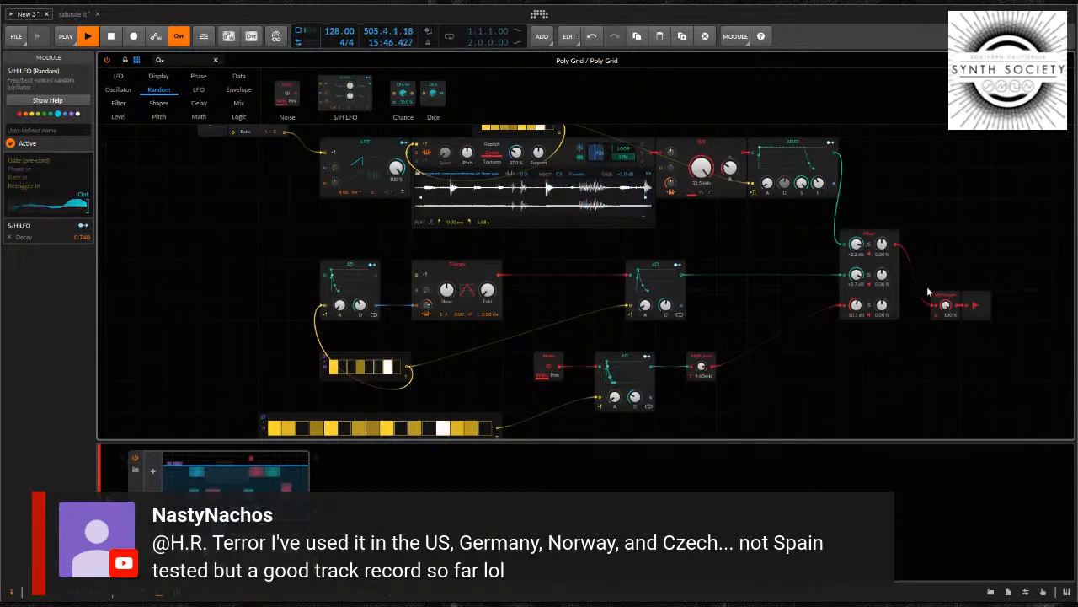
Lower the Sampler voice's filter cutoff to about 500 Hz and reduce its mixer channel level to about -2.5 dB
left_click_drag(702, 170, 734, 169)
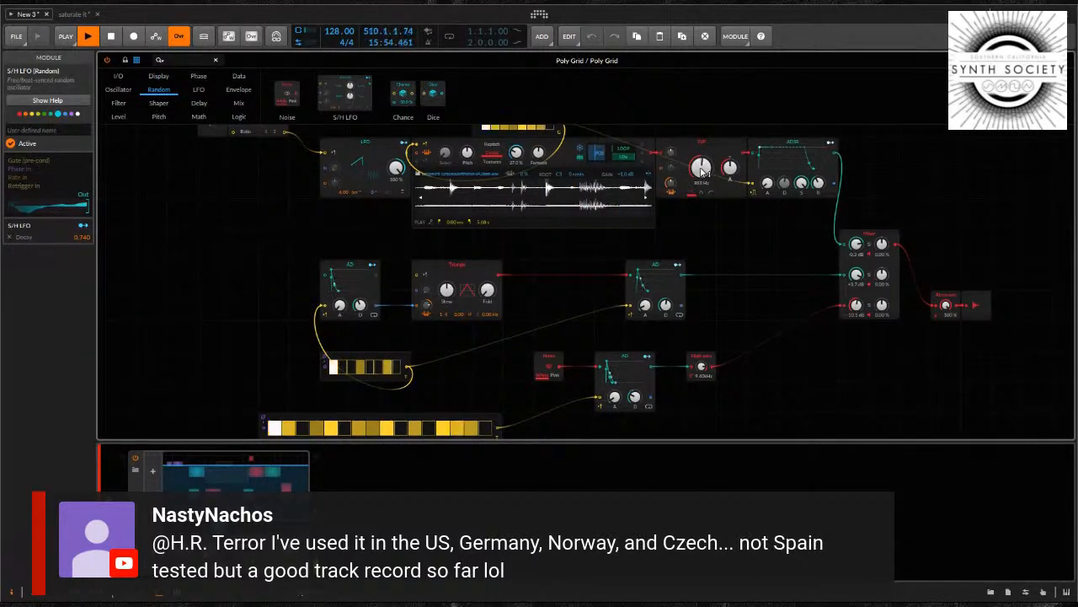
left_click_drag(701, 171, 702, 180)
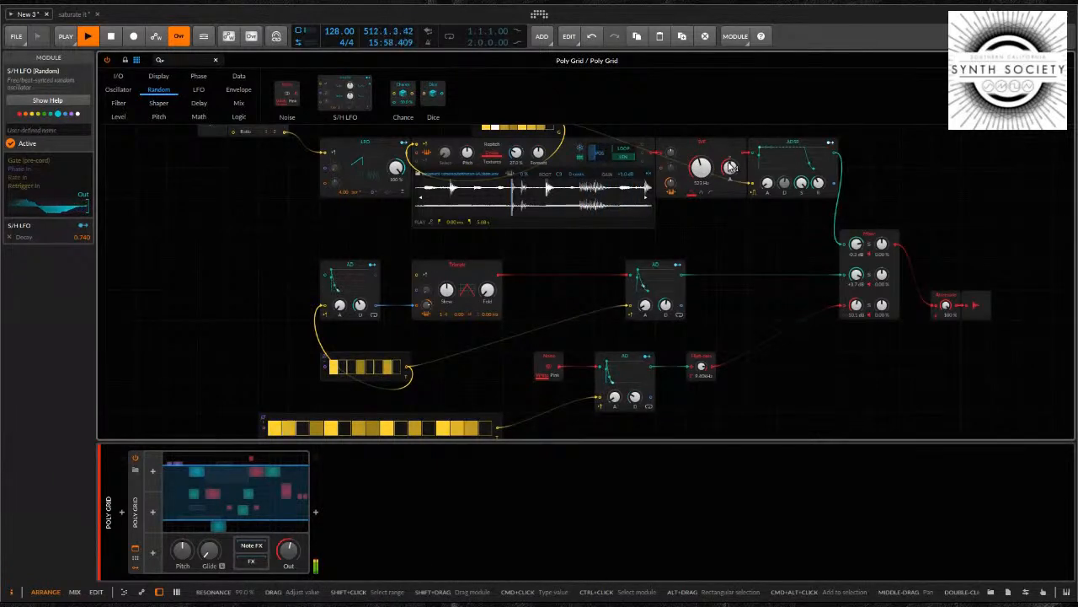
left_click_drag(858, 246, 855, 244)
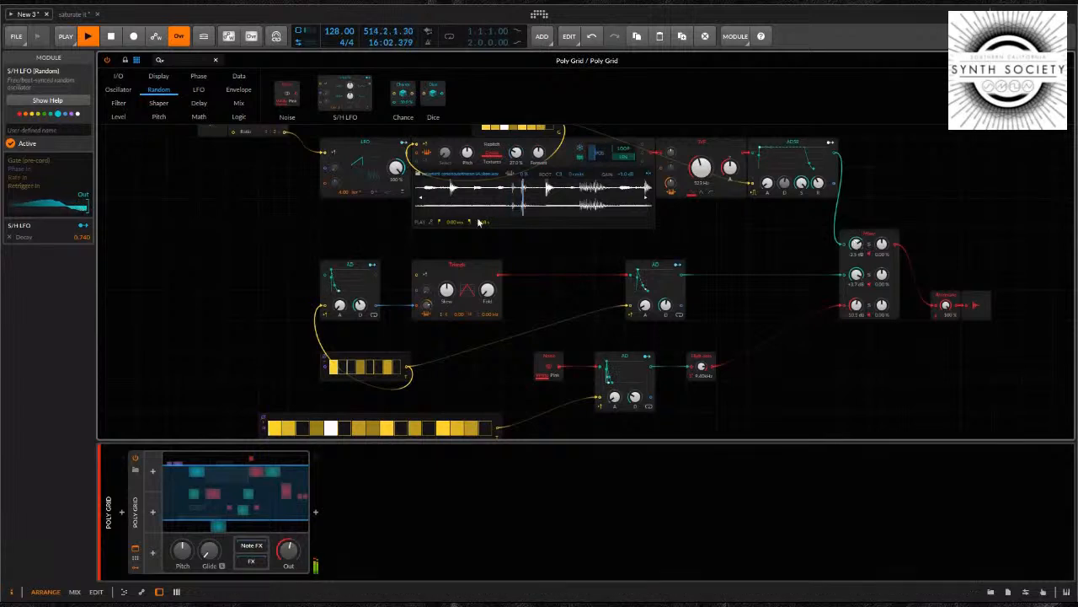
Deactivate the Poly Grid device to silence the patch
left_click(135, 460)
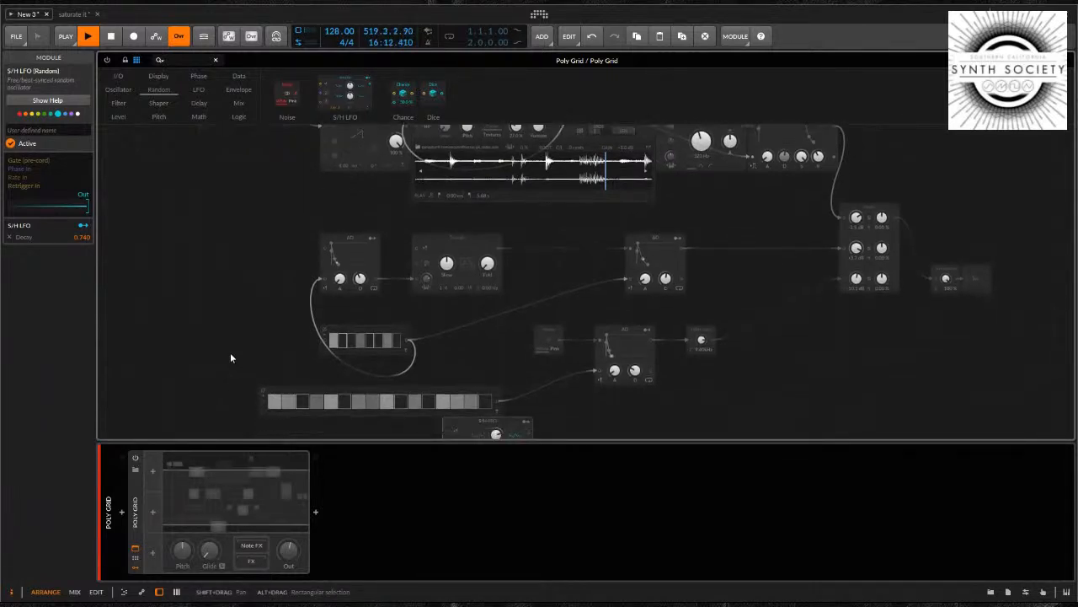
scroll(230, 352, "up", 3)
scroll(230, 359, "down", 2)
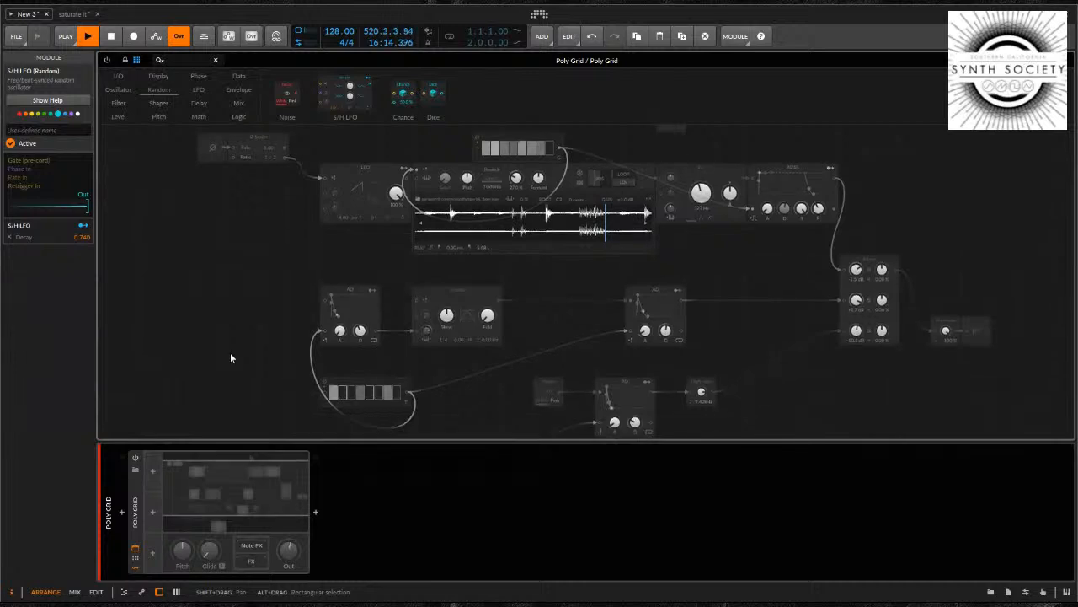